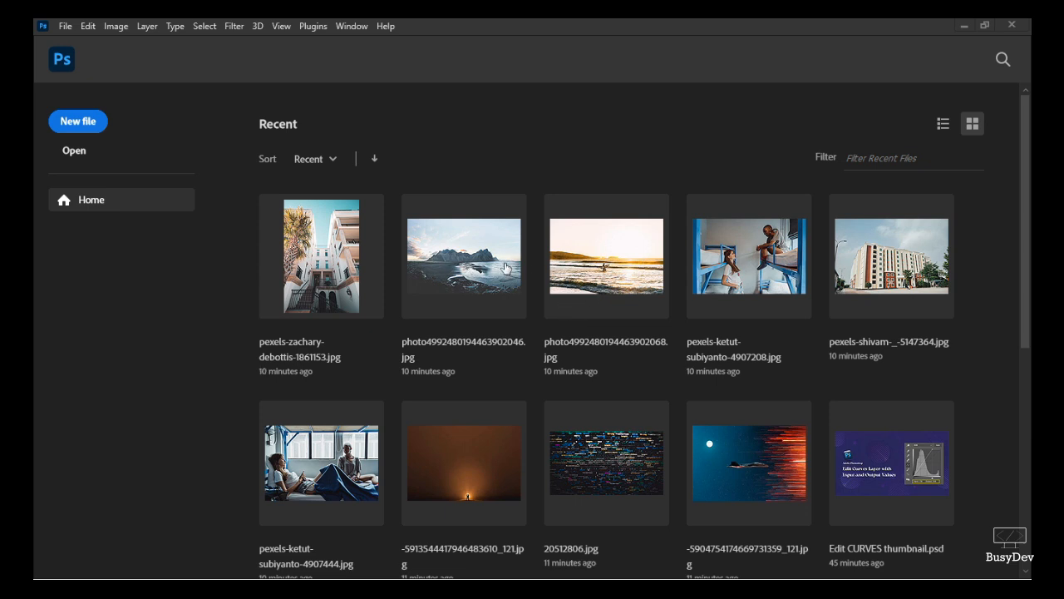
# - Start a new document and name it "Friday Party Flyer"
pyautogui.click(75, 126)
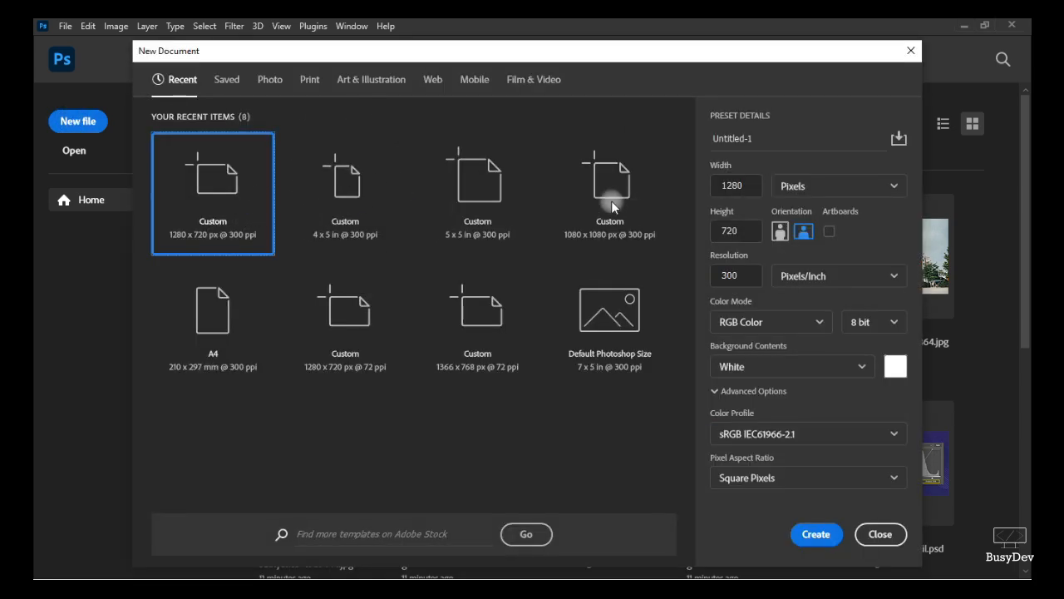
pyautogui.click(771, 136)
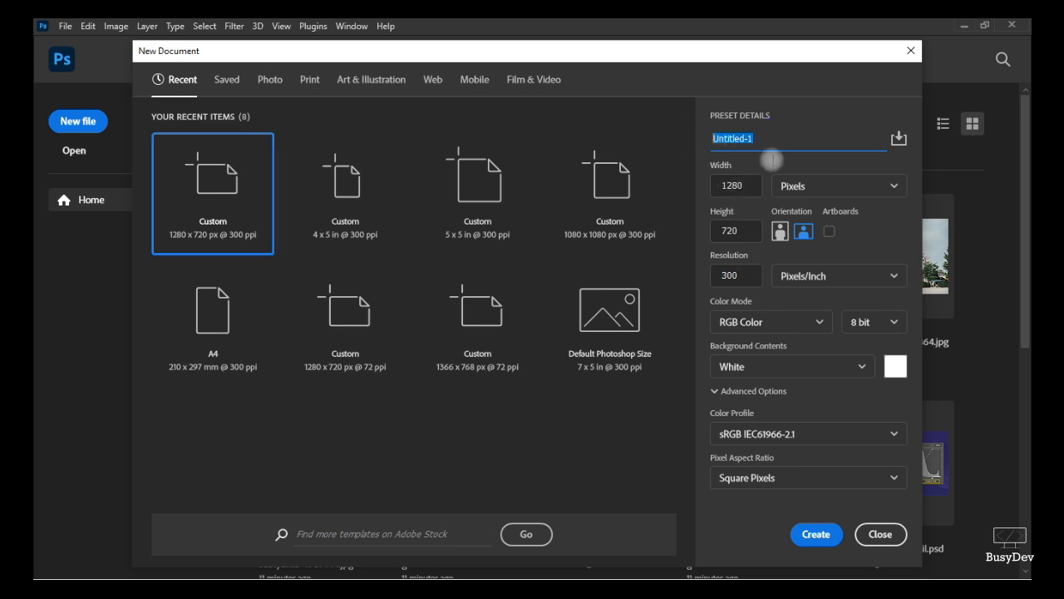
pyautogui.write('Friday F')
pyautogui.write('Parf')
pyautogui.press('BackSpace')
pyautogui.press('BackSpace')
pyautogui.press('BackSpace')
pyautogui.write('Party Flyert')
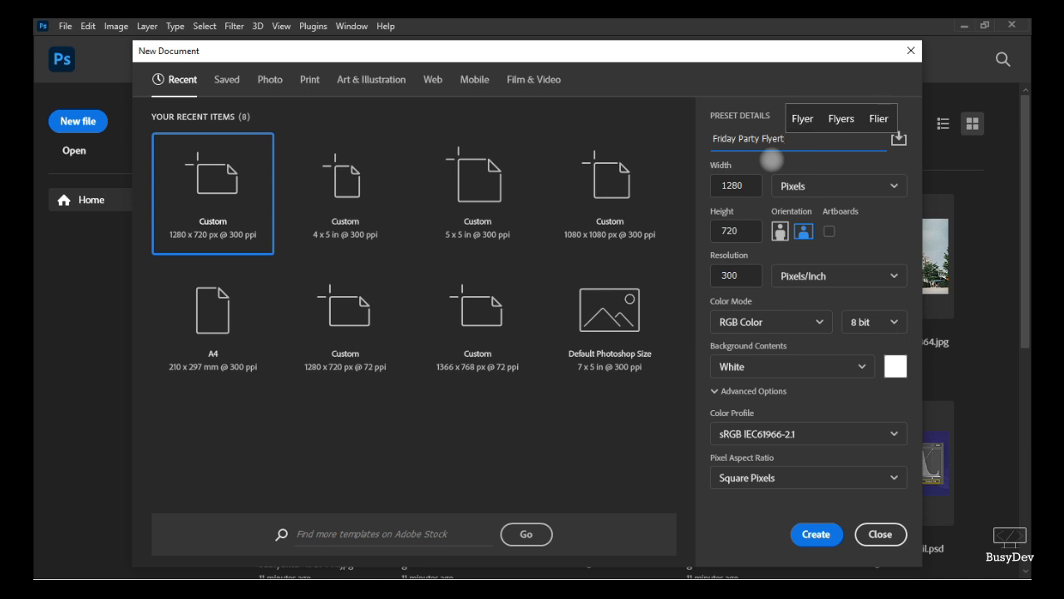
pyautogui.press('BackSpace')
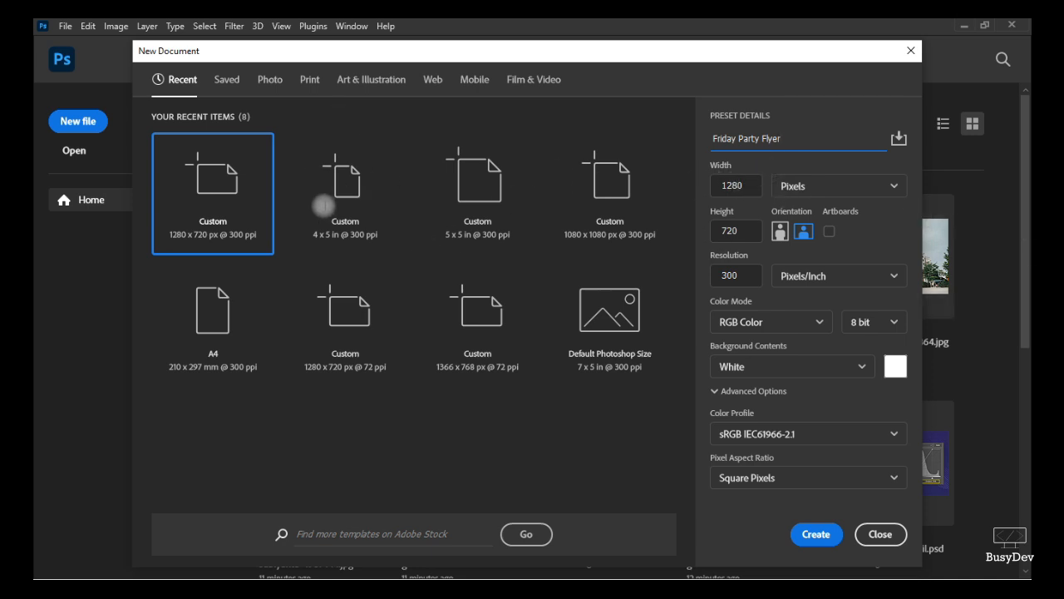
# - Create the document from the 4 x 5 in, 300 ppi preset with transparent background contents and the Don't Color Manage profile
pyautogui.click(345, 207)
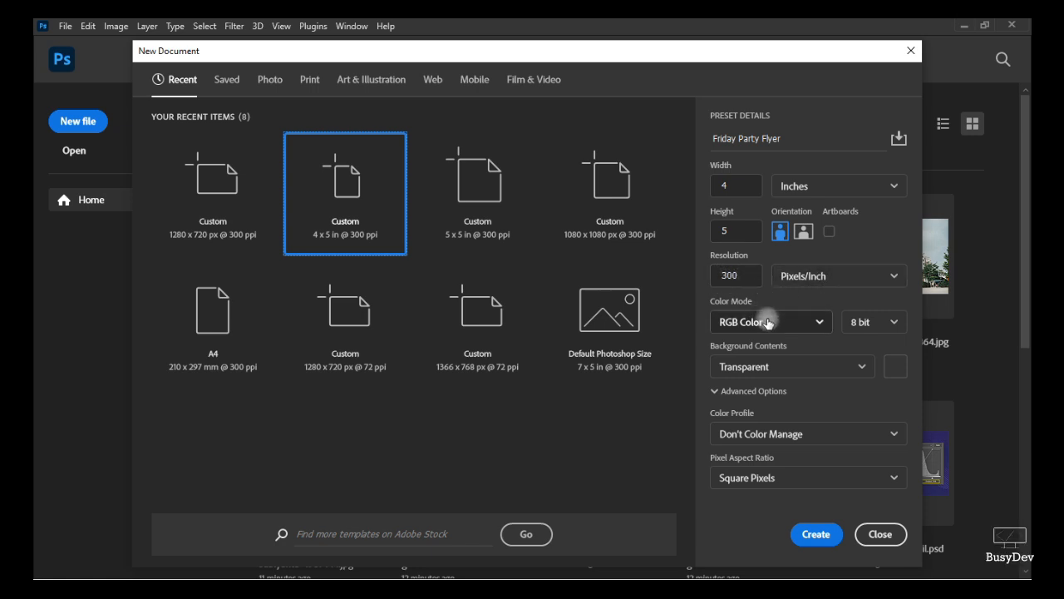
pyautogui.click(792, 367)
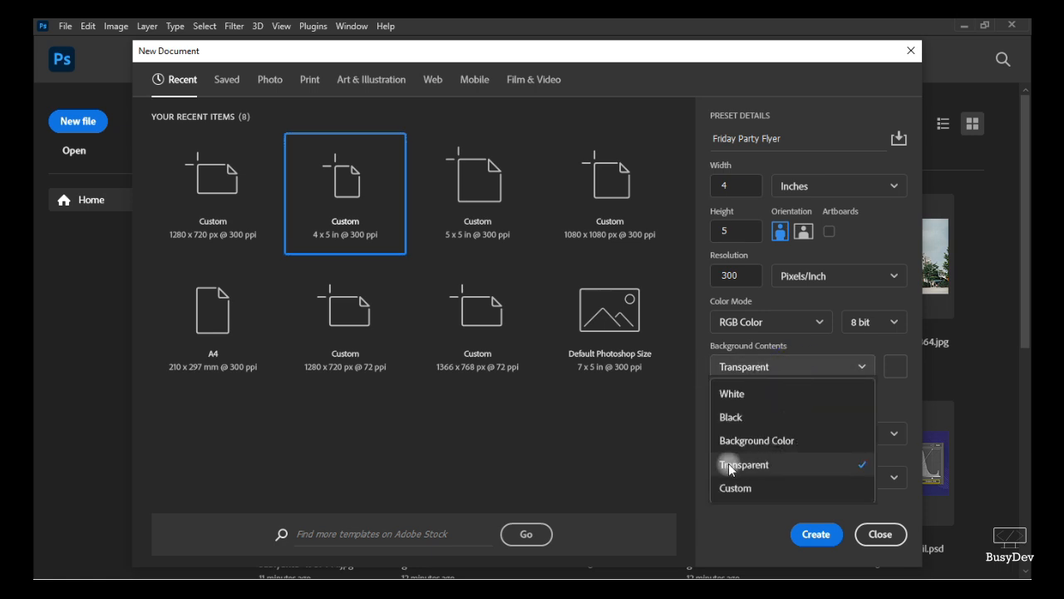
pyautogui.click(893, 393)
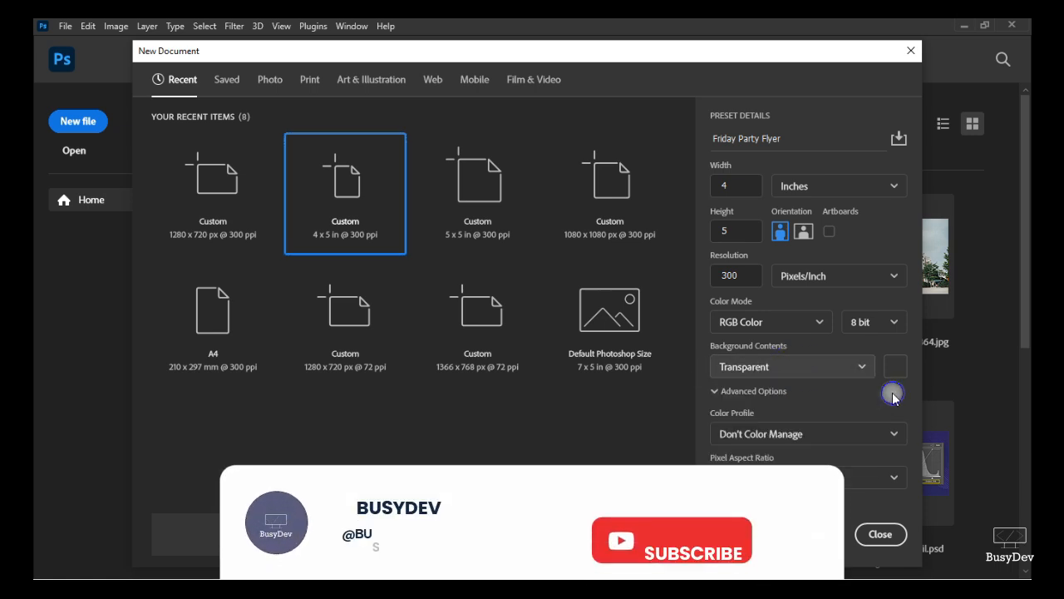
pyautogui.click(715, 390)
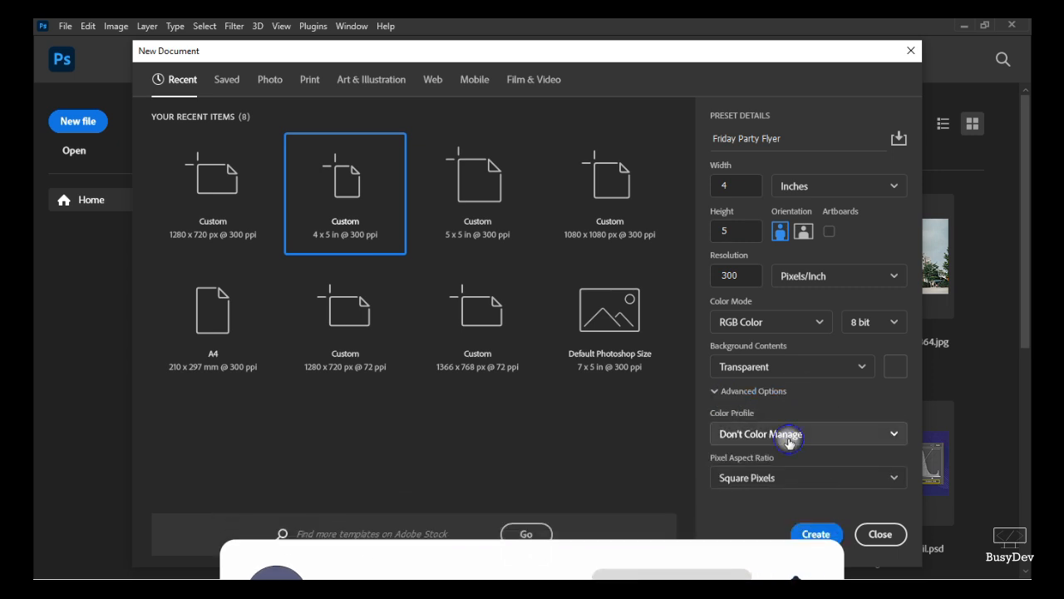
pyautogui.click(744, 433)
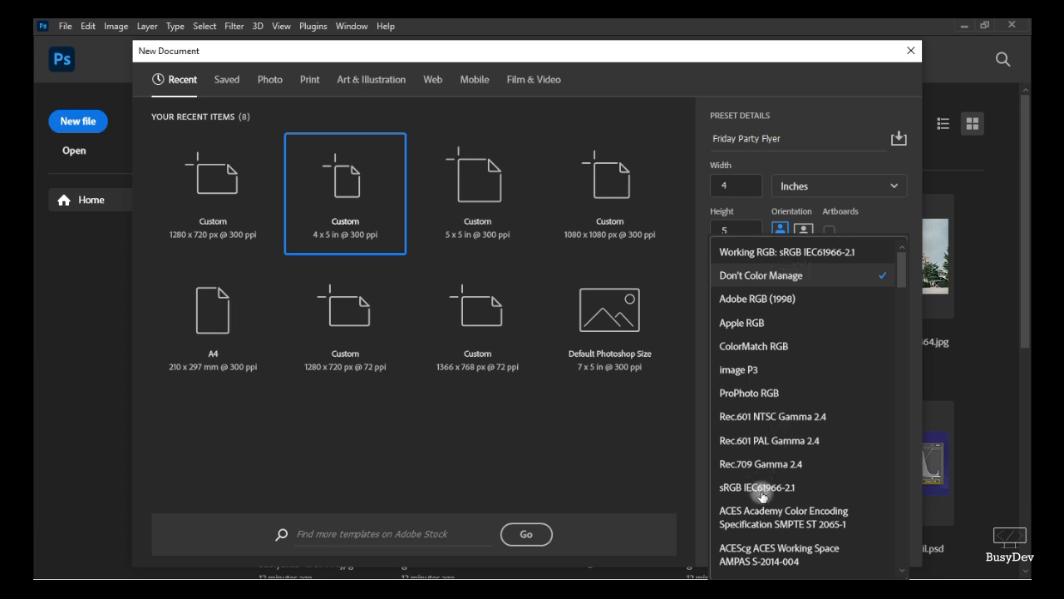
pyautogui.click(797, 276)
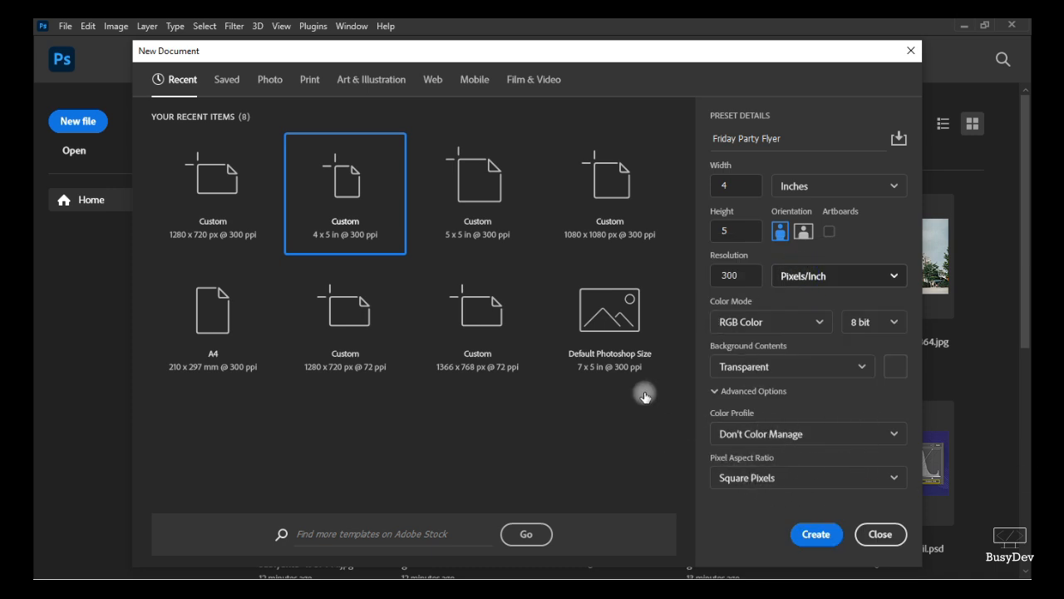
pyautogui.click(807, 540)
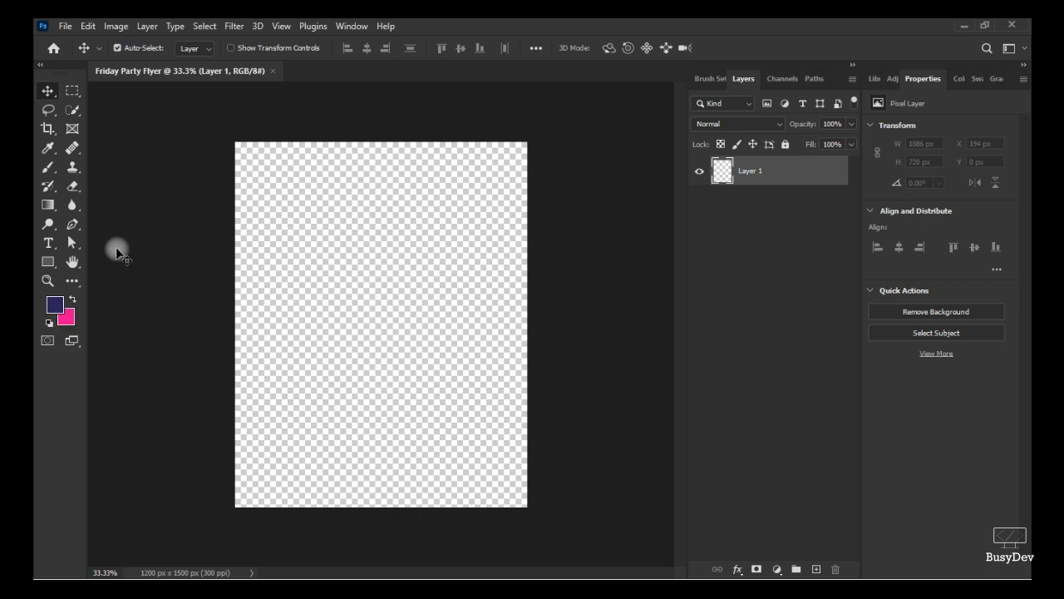
# - Set the background colour to 1c0202 from the info note in Notepad, and swap it with the foreground colour
pyautogui.click(67, 317)
pyautogui.hotkey('alt', 'Tab')
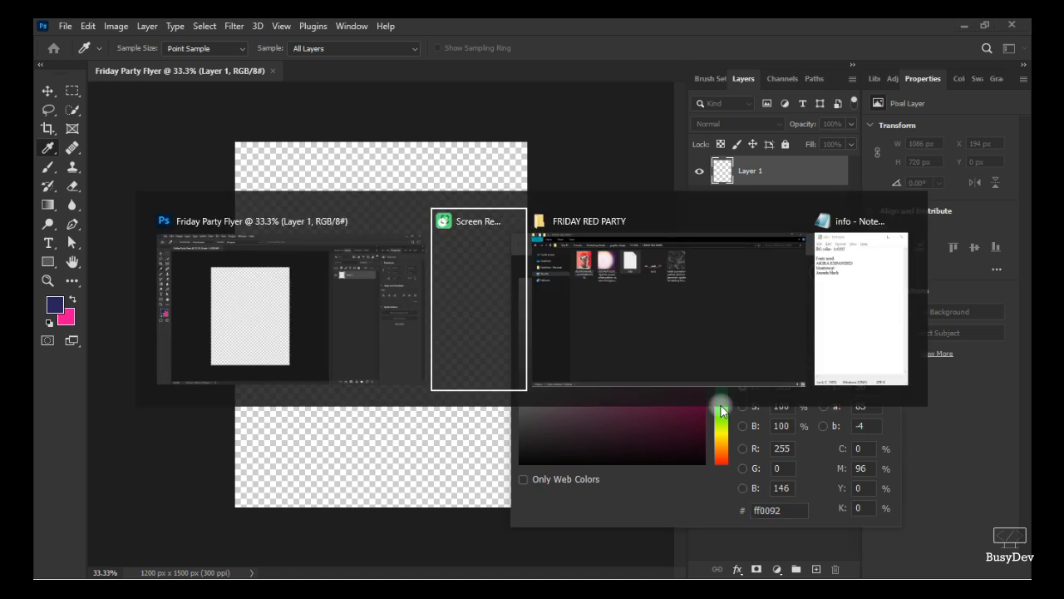
pyautogui.hotkey('alt', 'Tab')
pyautogui.hotkey('alt', 'Tab')
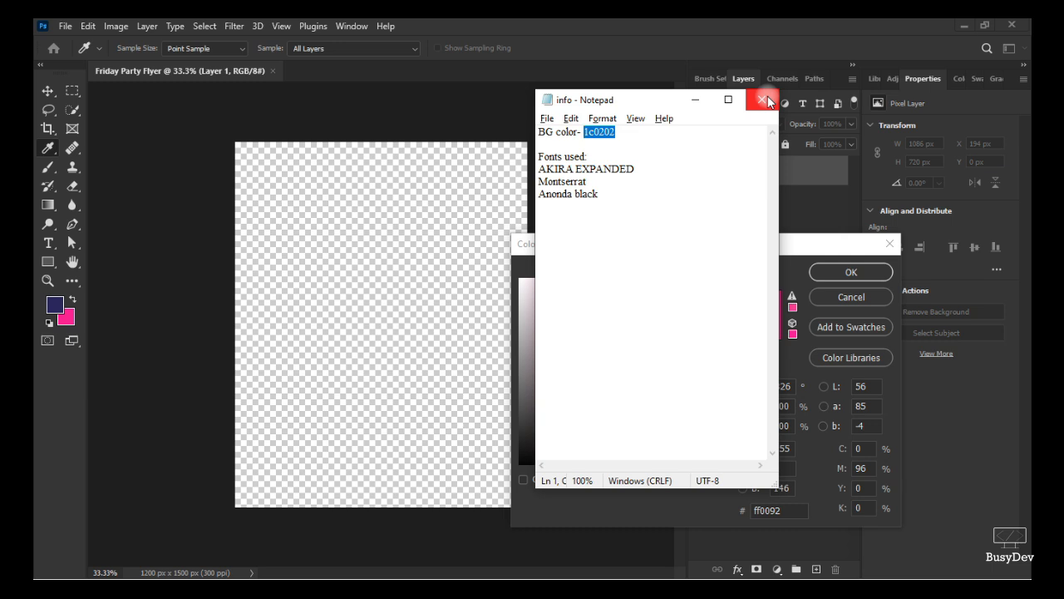
pyautogui.click(694, 100)
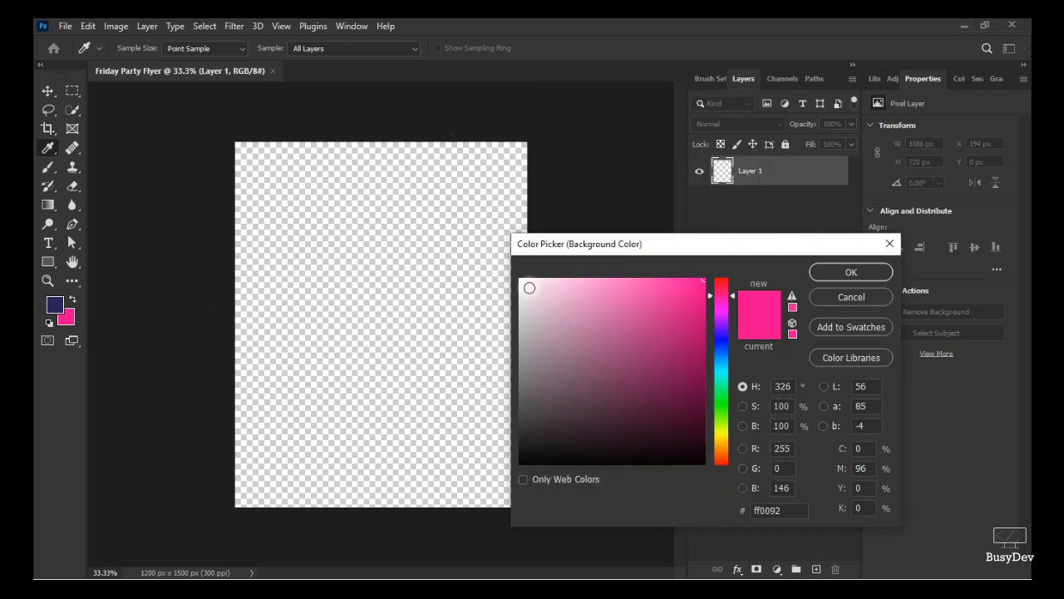
pyautogui.moveTo(800, 510); pyautogui.dragTo(684, 511)
pyautogui.write('1c0202')
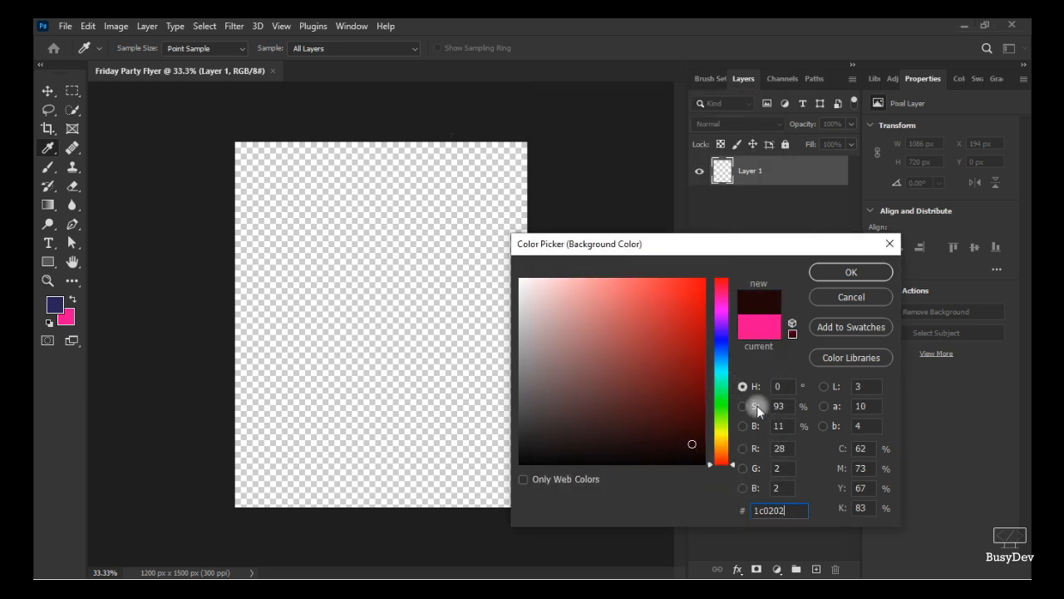
pyautogui.click(846, 272)
pyautogui.press('v')
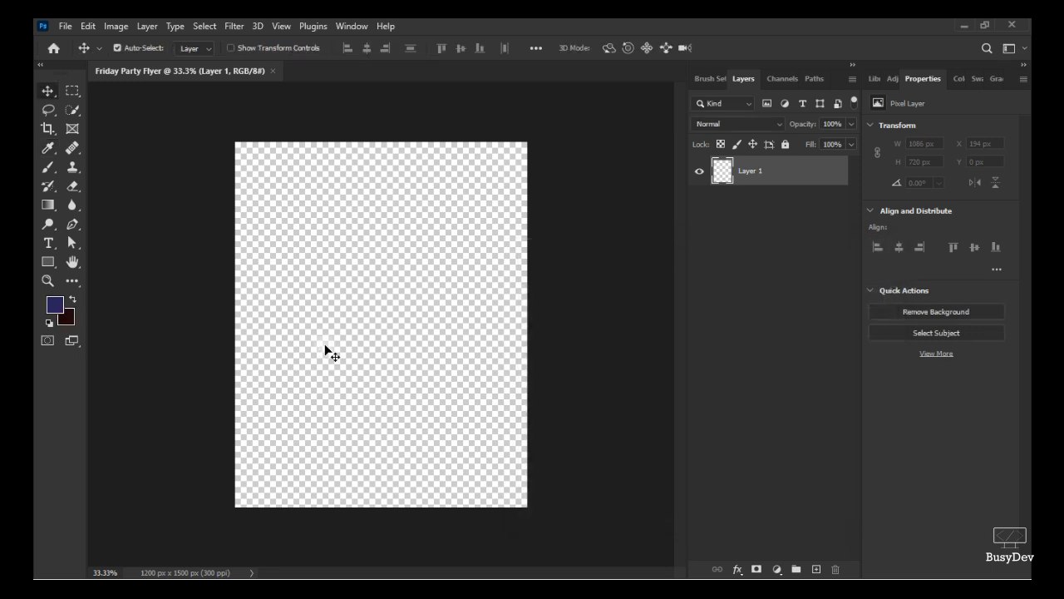
pyautogui.click(73, 299)
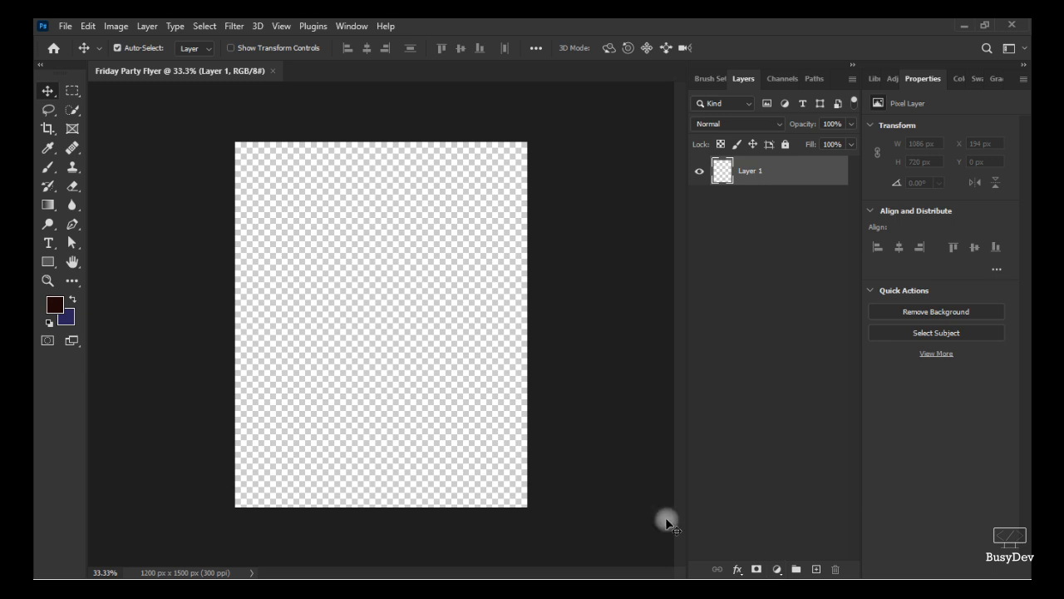
# - Add a Solid Color fill layer using 1c0202, the BG colour listed in the info note in Notepad
pyautogui.click(777, 570)
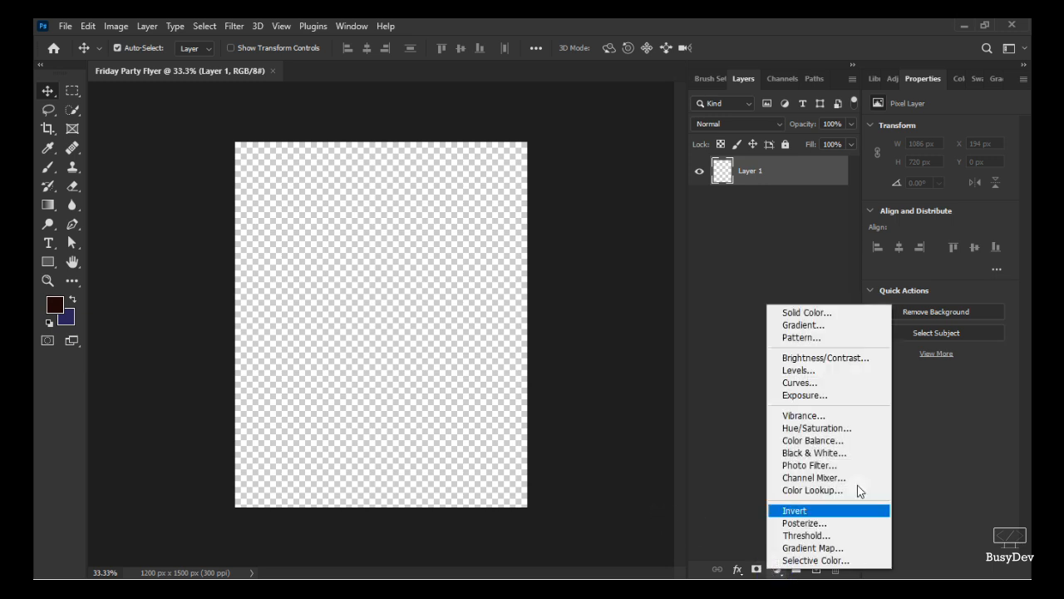
pyautogui.click(812, 317)
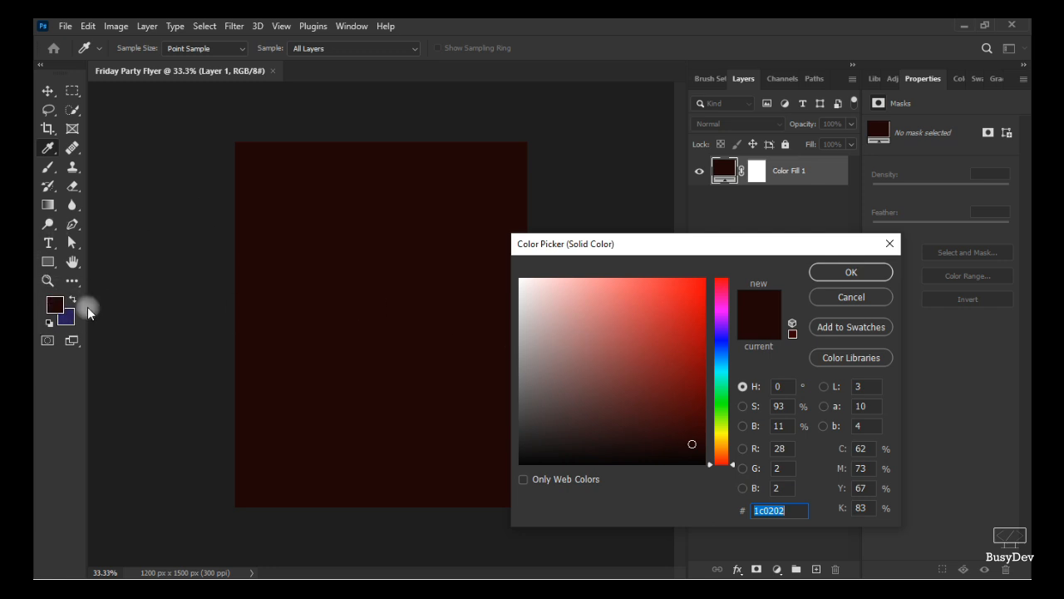
pyautogui.hotkey('alt', 'Tab')
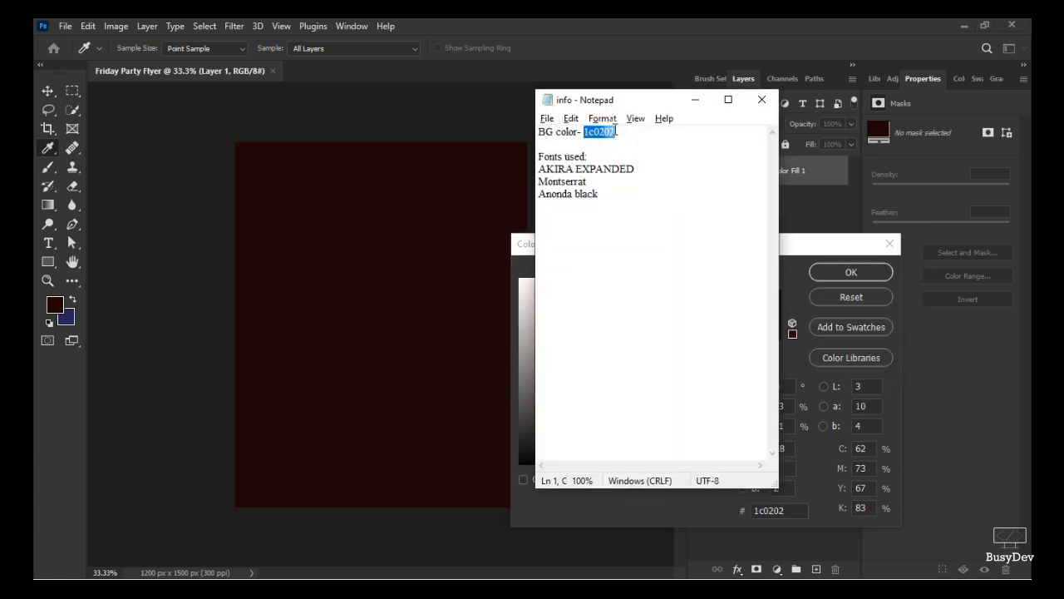
pyautogui.rightClick(600, 132)
pyautogui.click(639, 176)
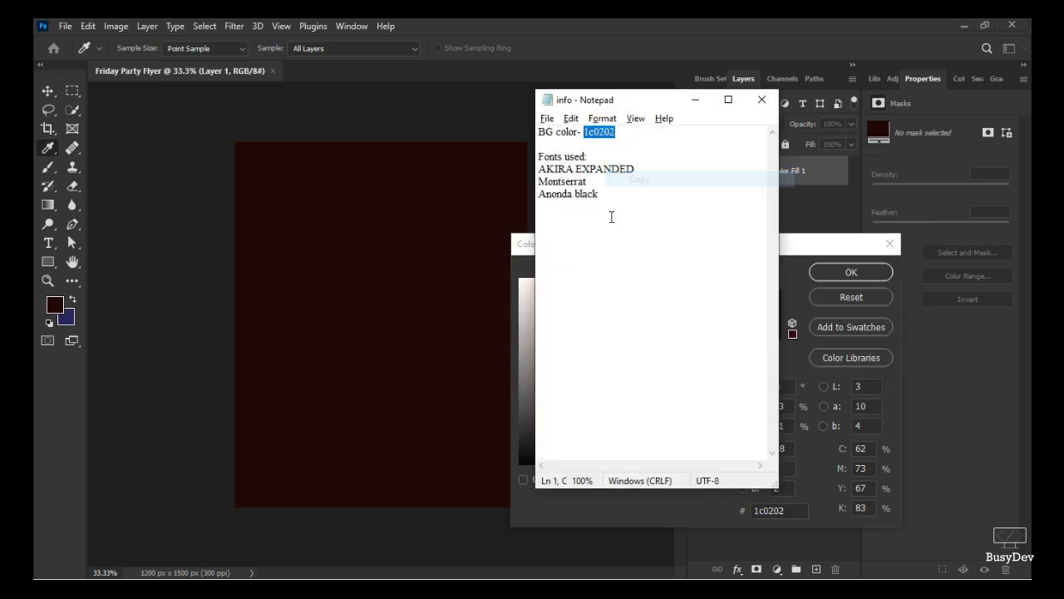
pyautogui.click(696, 100)
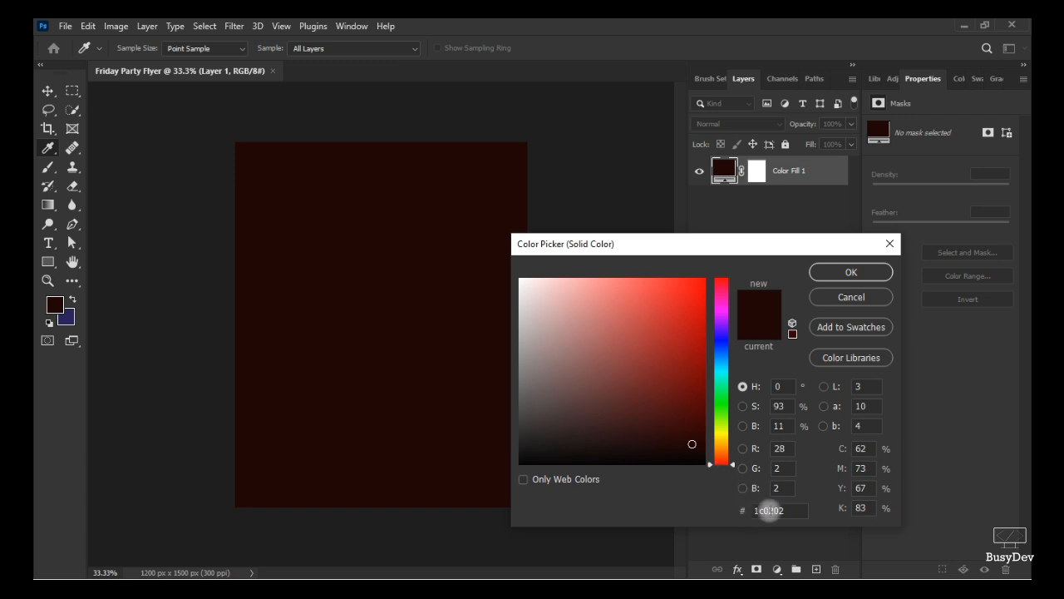
pyautogui.click(776, 510)
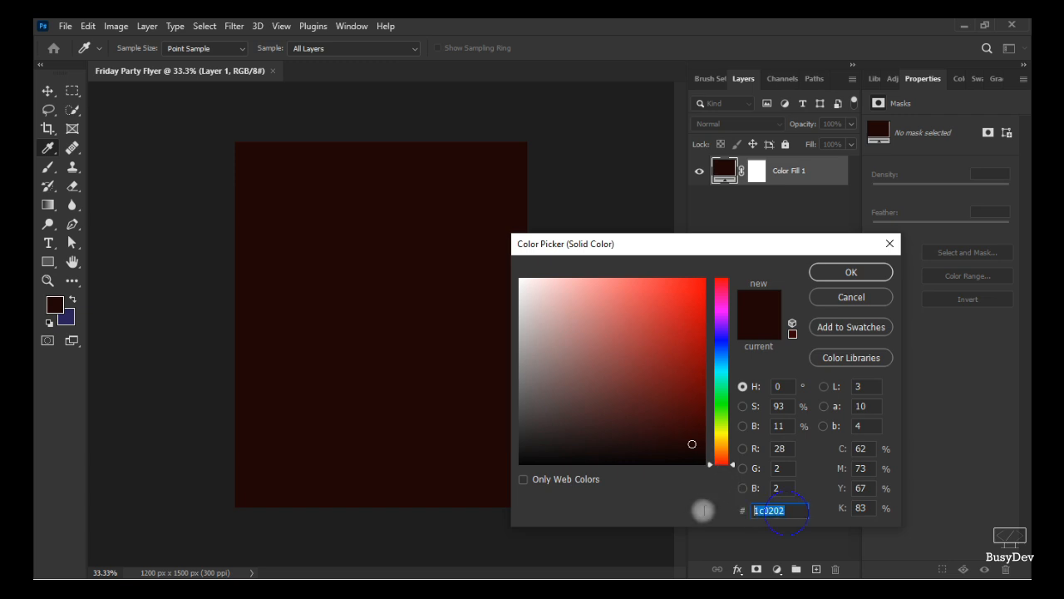
pyautogui.click(852, 271)
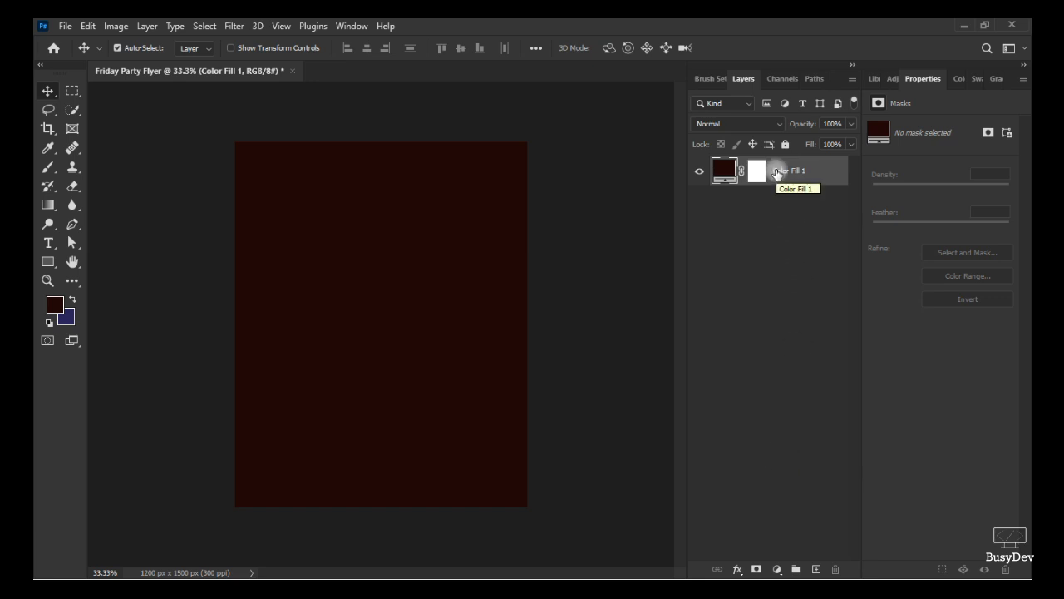
# - Put the colour fill layer into a new group and rename the group BG
pyautogui.moveTo(777, 173); pyautogui.dragTo(796, 569)
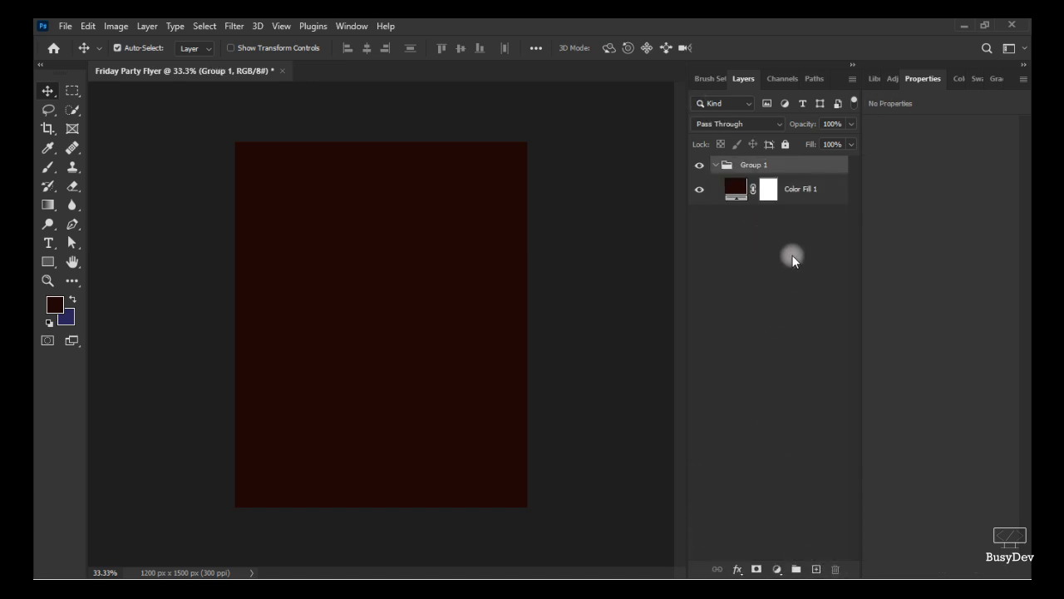
pyautogui.click(746, 163)
pyautogui.write('BG')
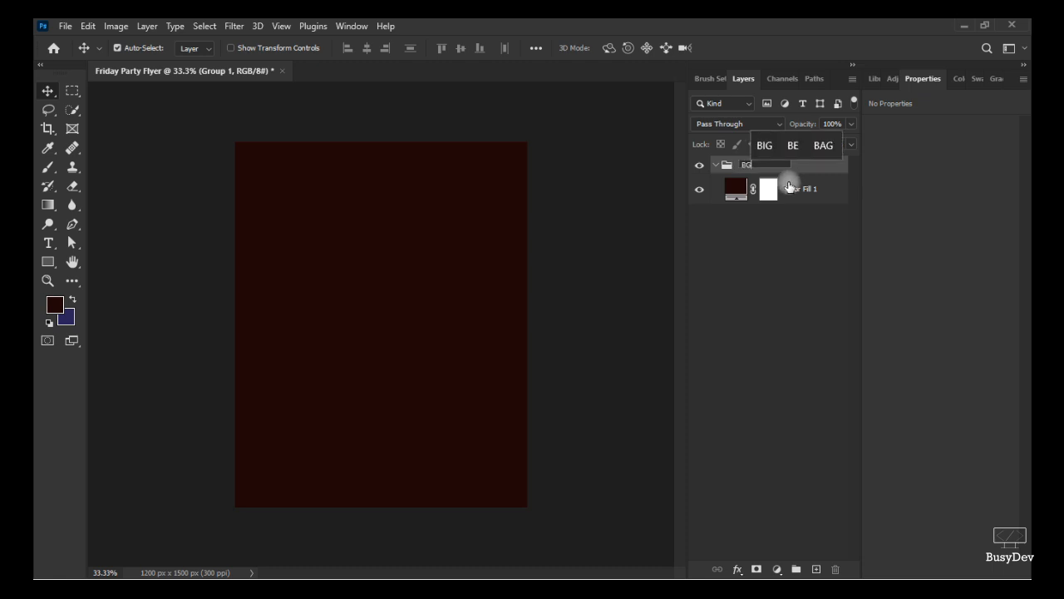
pyautogui.click(789, 186)
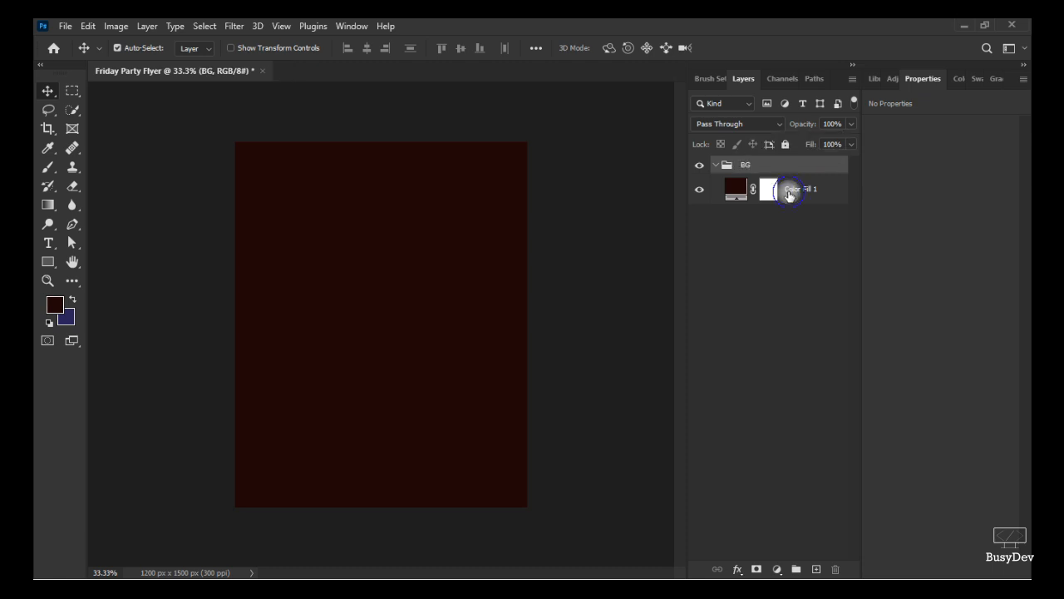
# - Place the purple-white pattern square background image from the FRIDAY RED PARTY folder in File Explorer above the colour fill layer
pyautogui.click(790, 194)
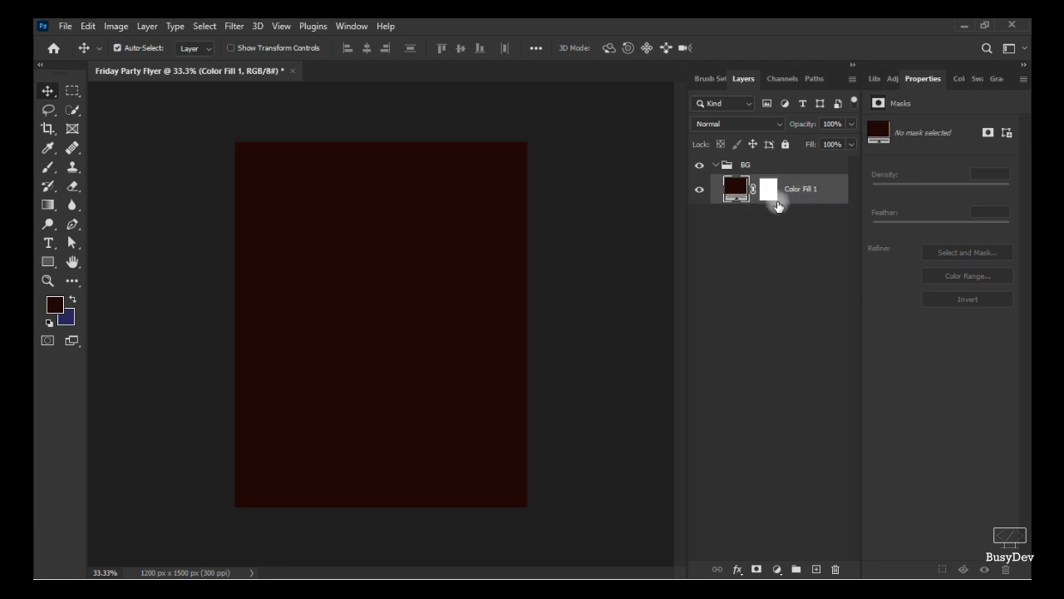
pyautogui.hotkey('alt', 'Tab')
pyautogui.hotkey('alt', 'Tab')
pyautogui.hotkey('alt', 'Tab')
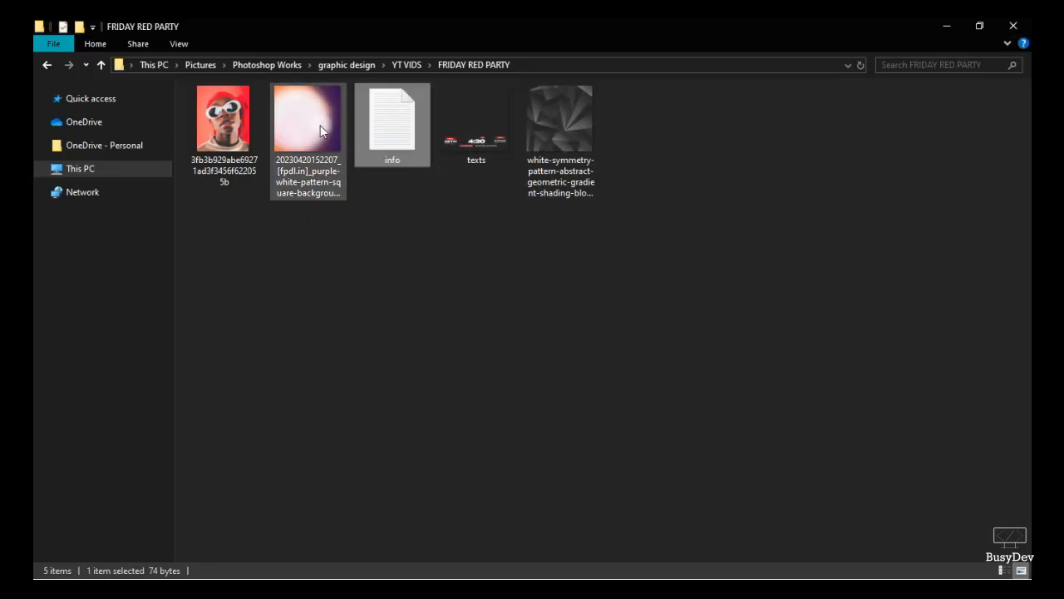
pyautogui.moveTo(321, 130); pyautogui.dragTo(425, 311)
pyautogui.hotkey('alt', 'Tab')
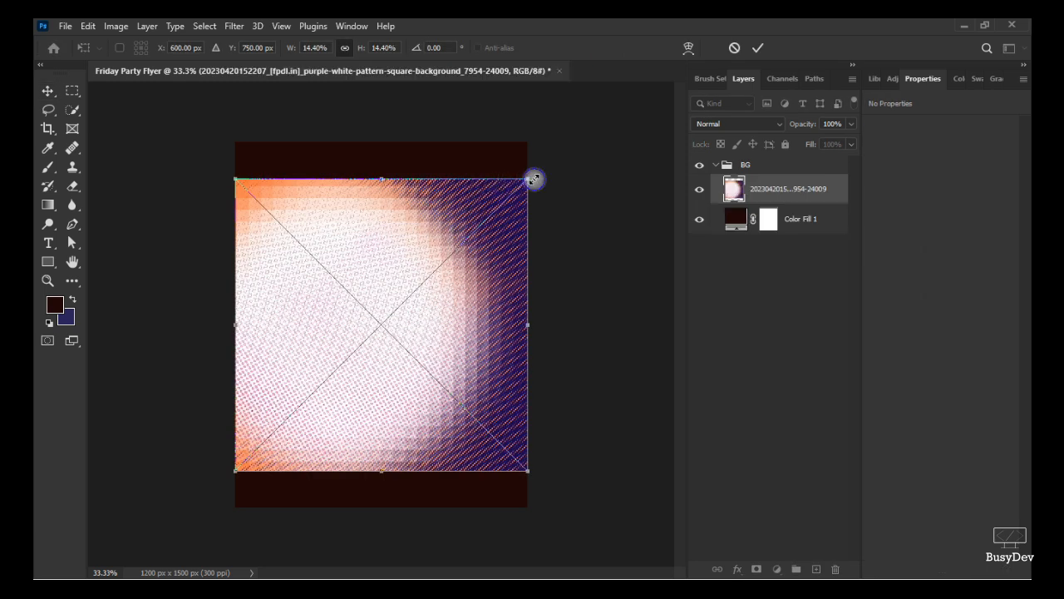
# - Enlarge the placed pattern image to about 17.93% so it covers the canvas, and set its blend mode to Soft Light
pyautogui.moveTo(534, 180); pyautogui.dragTo(551, 128)
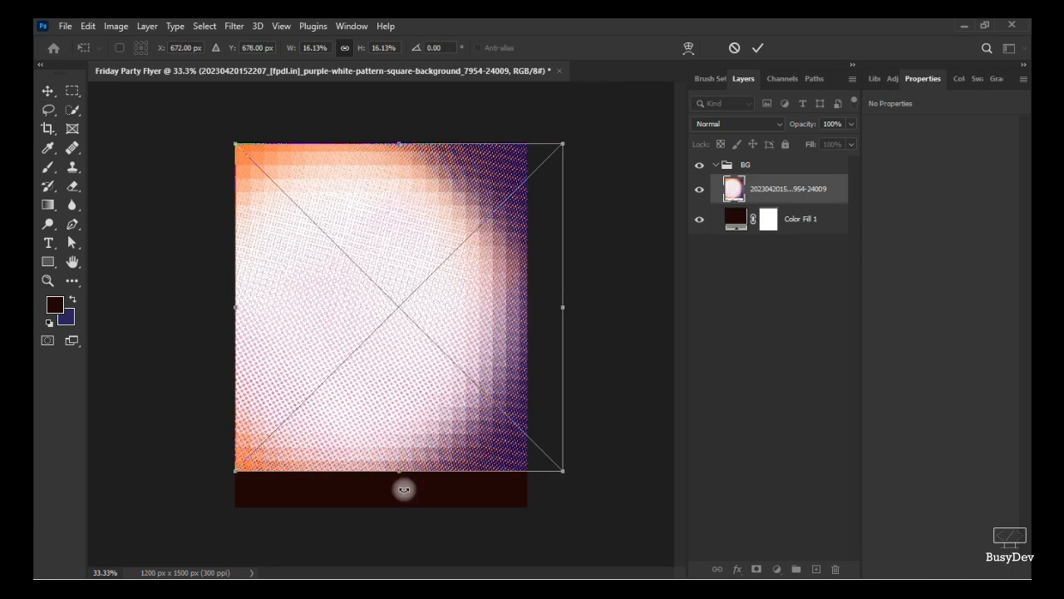
pyautogui.moveTo(403, 489); pyautogui.dragTo(396, 513)
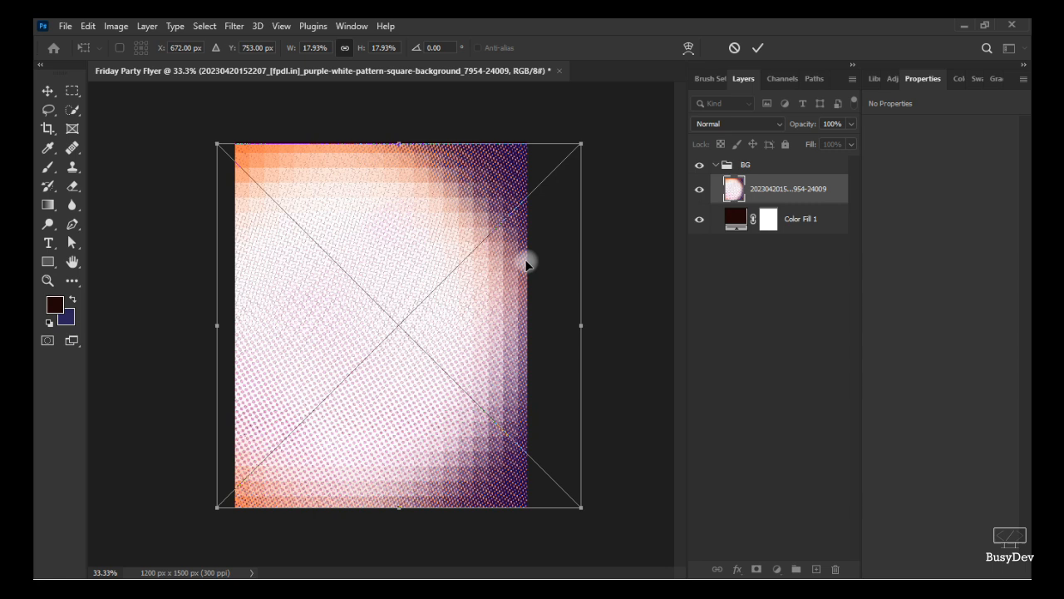
pyautogui.click(758, 48)
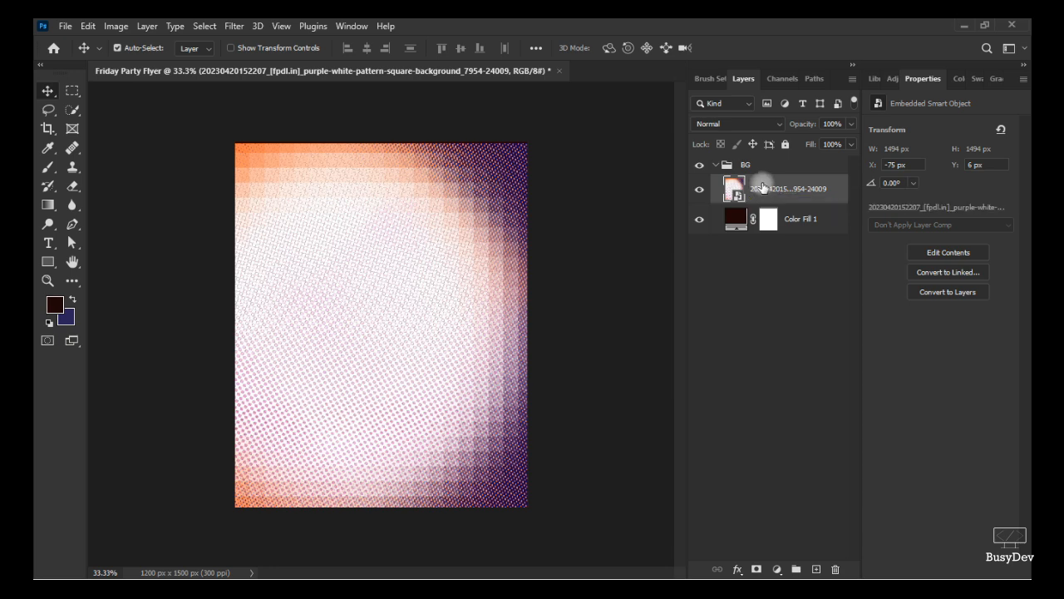
pyautogui.click(765, 124)
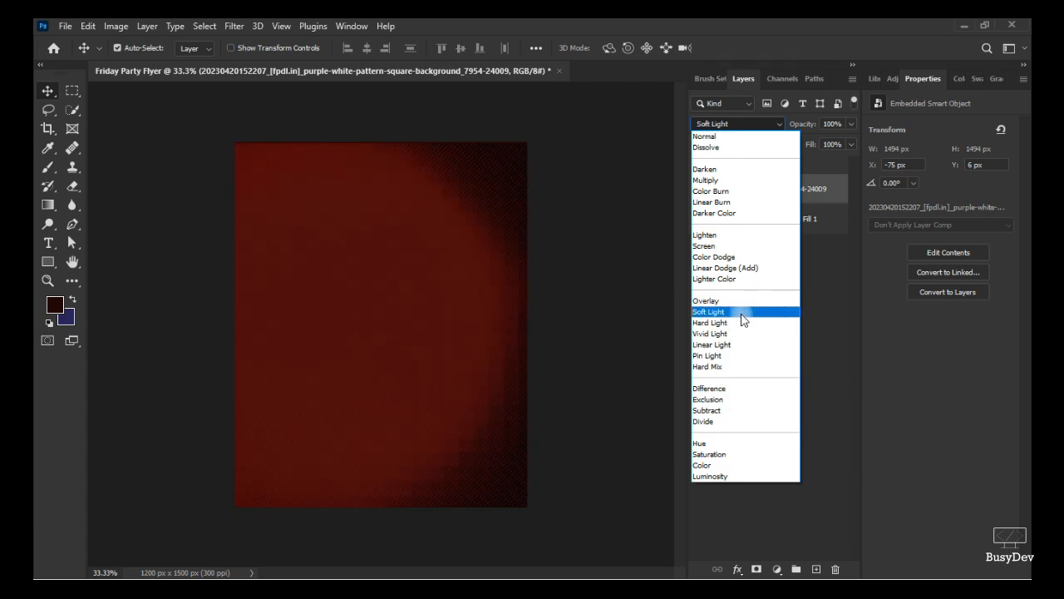
pyautogui.click(743, 312)
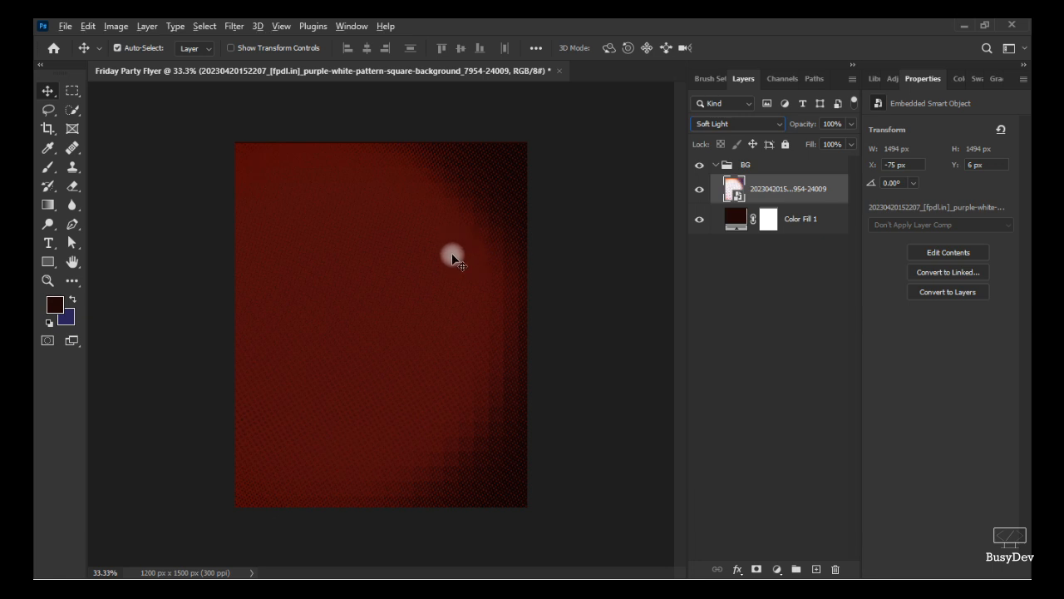
# - Align the purple-white pattern image with the canvas's top edge and enlarge it to about 18.08% so it reaches the bottom edge
pyautogui.click(601, 256)
pyautogui.scroll(3, 542, 293)
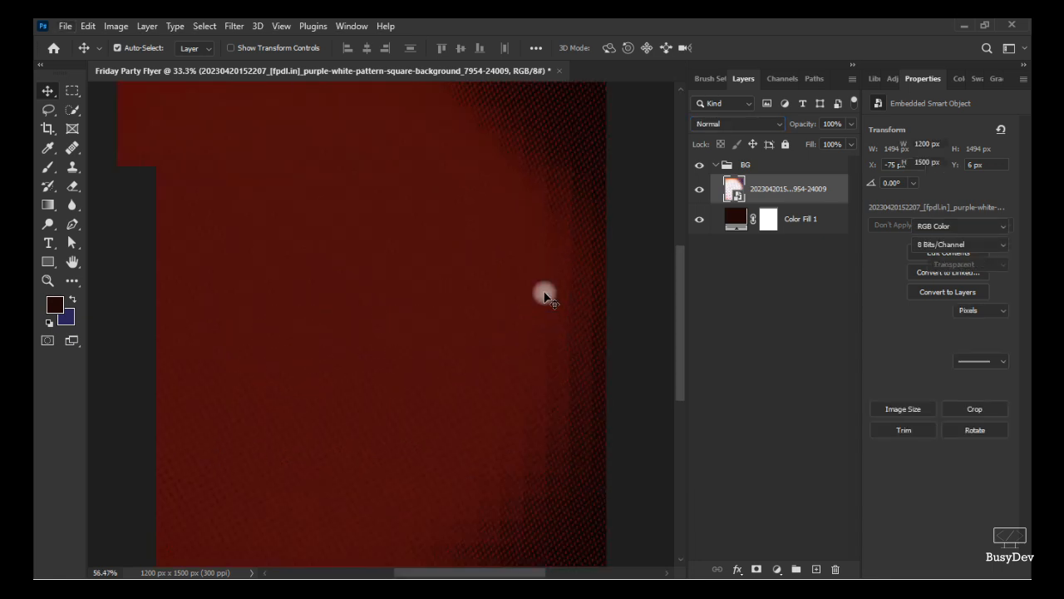
pyautogui.scroll(-2, 545, 297)
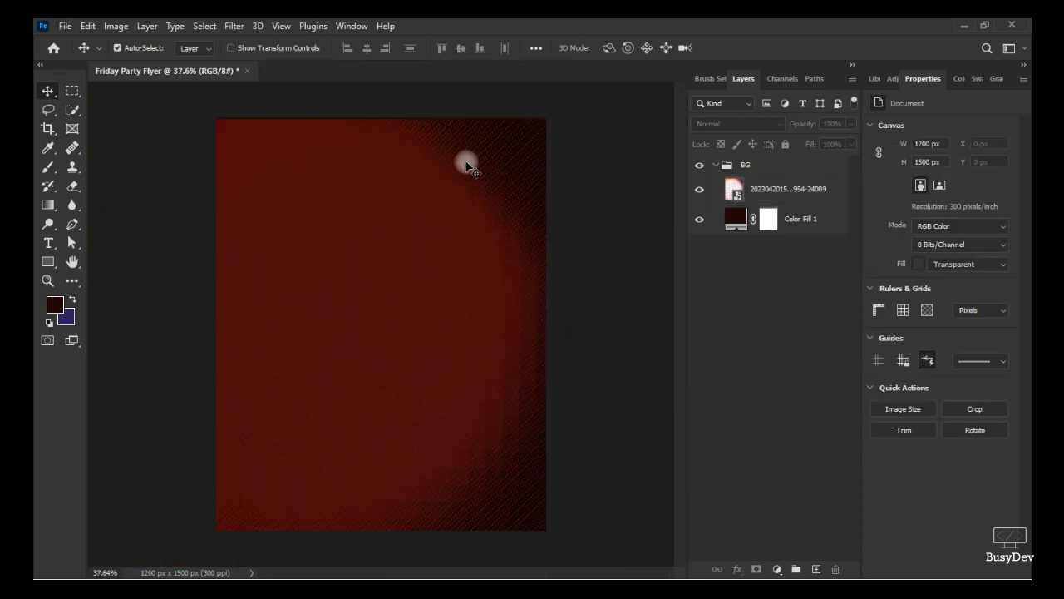
pyautogui.click(467, 166)
pyautogui.moveTo(466, 165); pyautogui.dragTo(491, 160)
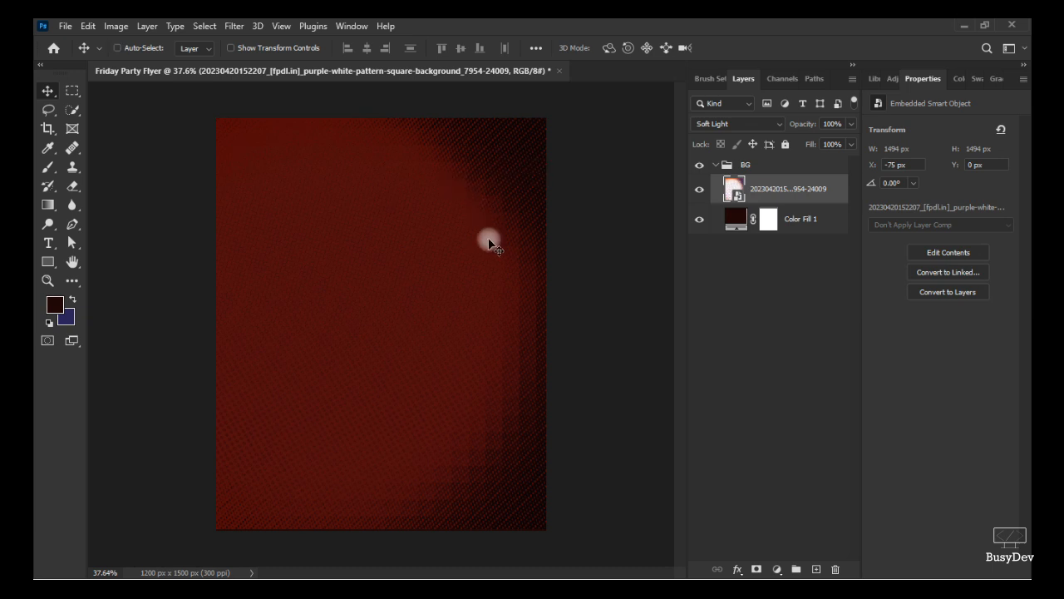
pyautogui.hotkey('ctrl', 't')
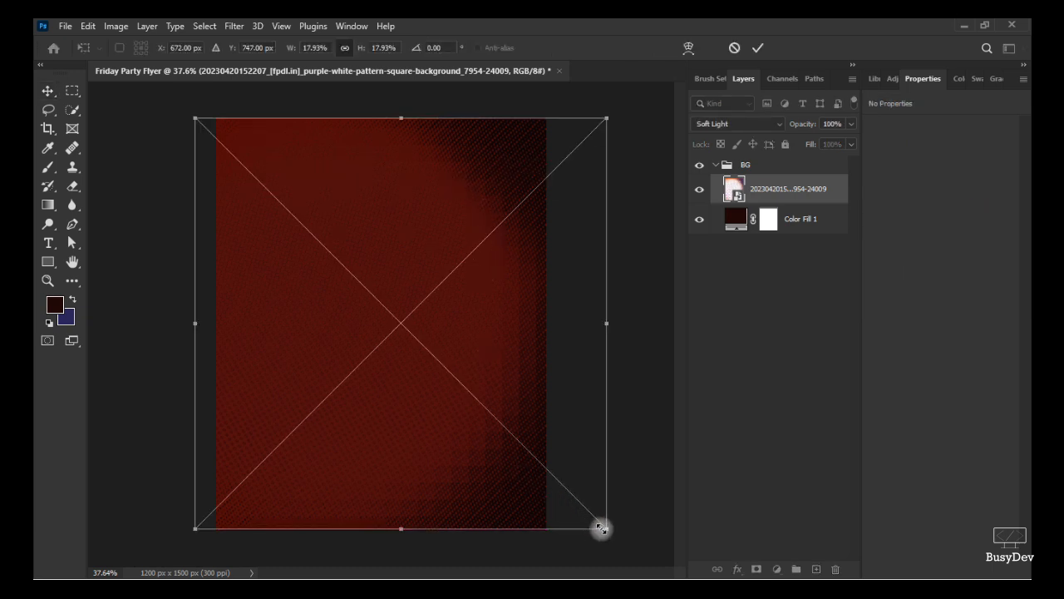
pyautogui.moveTo(601, 528); pyautogui.dragTo(604, 530)
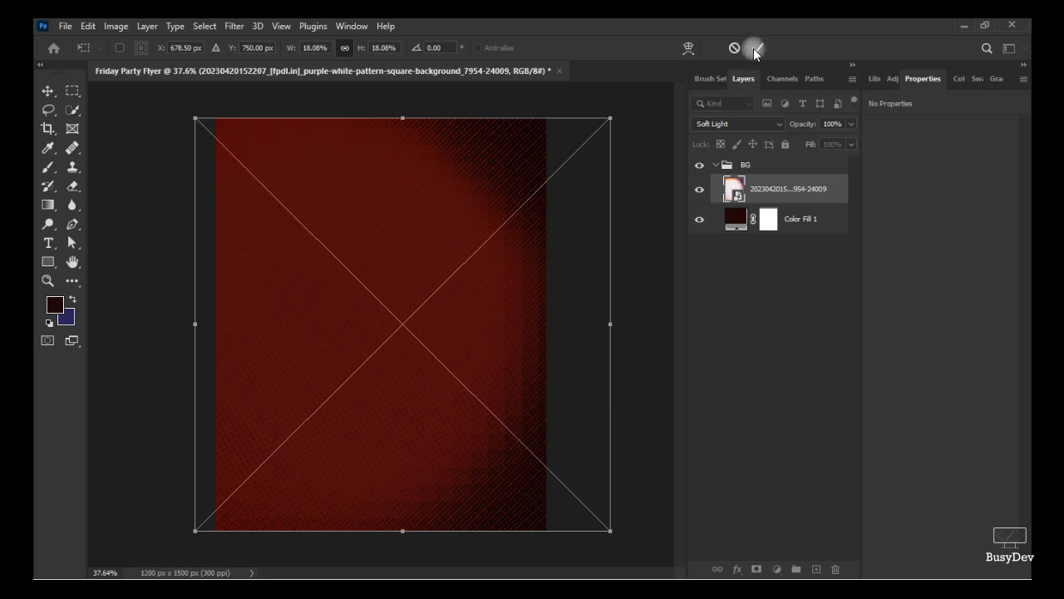
pyautogui.click(756, 49)
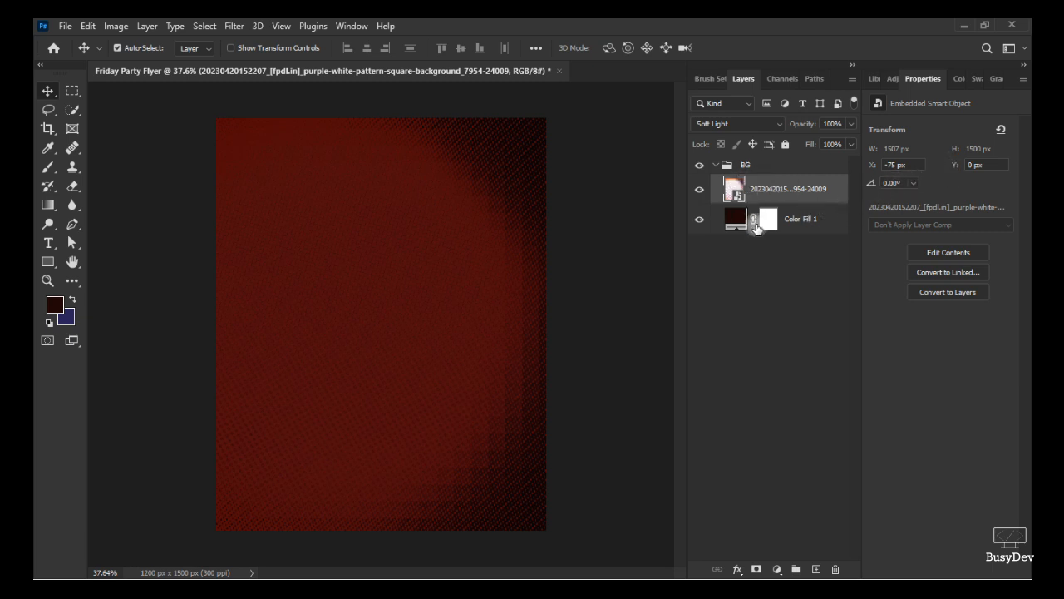
# - Place the white-symmetry-pattern abstract geometric image from File Explorer above the purple-white pattern layer in the BG group
pyautogui.hotkey('alt', 'Tab')
pyautogui.moveTo(572, 116); pyautogui.dragTo(341, 316)
pyautogui.hotkey('alt', 'Tab')
pyautogui.moveTo(466, 235); pyautogui.dragTo(574, 93)
pyautogui.hotkey('ctrl', 'z')
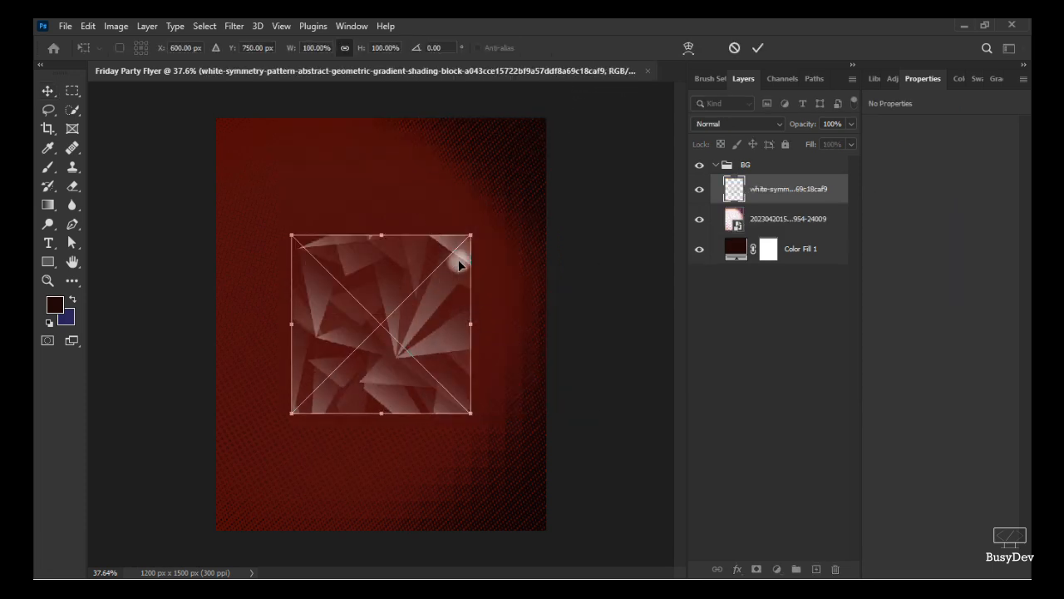
pyautogui.moveTo(472, 236); pyautogui.dragTo(649, 102)
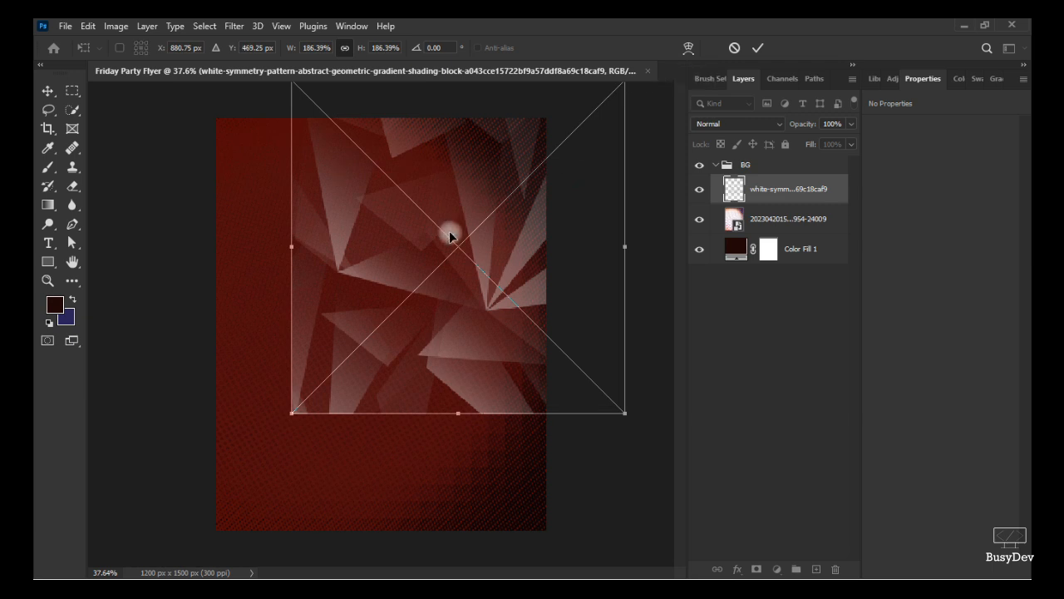
pyautogui.hotkey('ctrl', 'z')
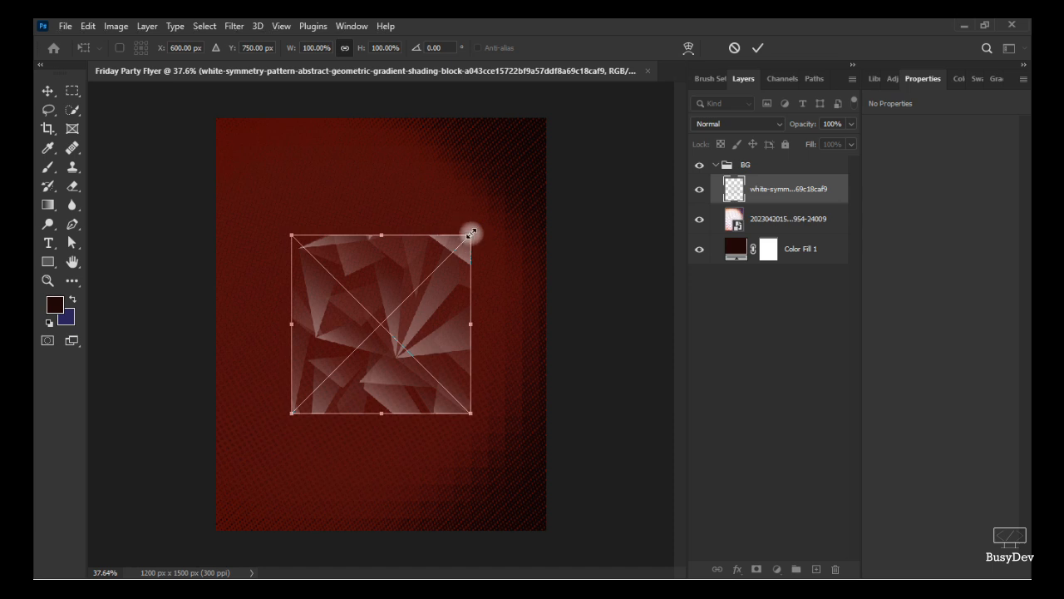
# - Enlarge the white geometric image to about 231.52% and align its upper-left corner with the canvas corner
pyautogui.moveTo(471, 234); pyautogui.dragTo(594, 122)
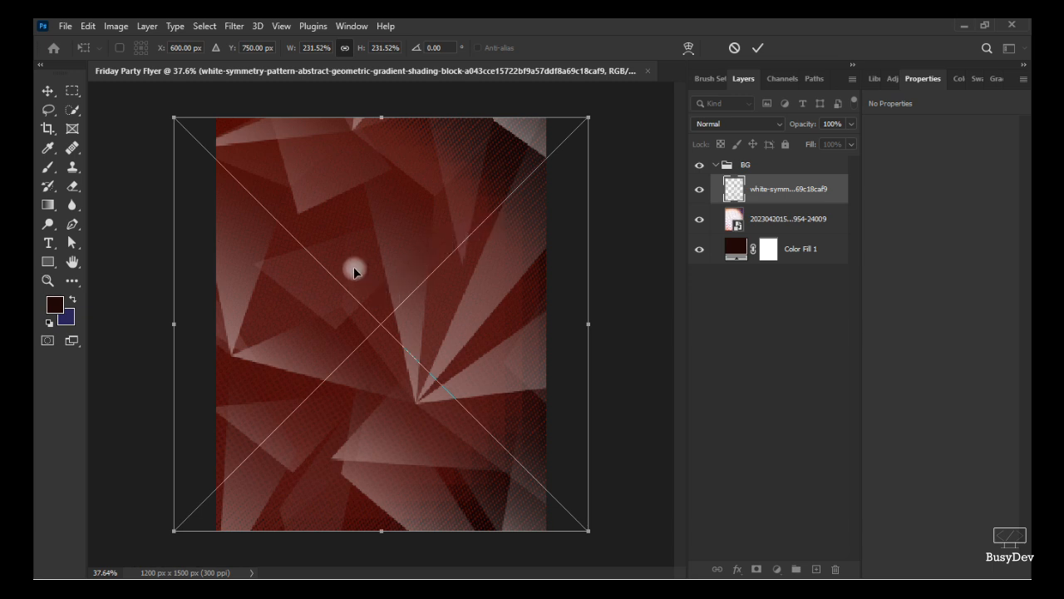
pyautogui.moveTo(404, 269); pyautogui.dragTo(449, 271)
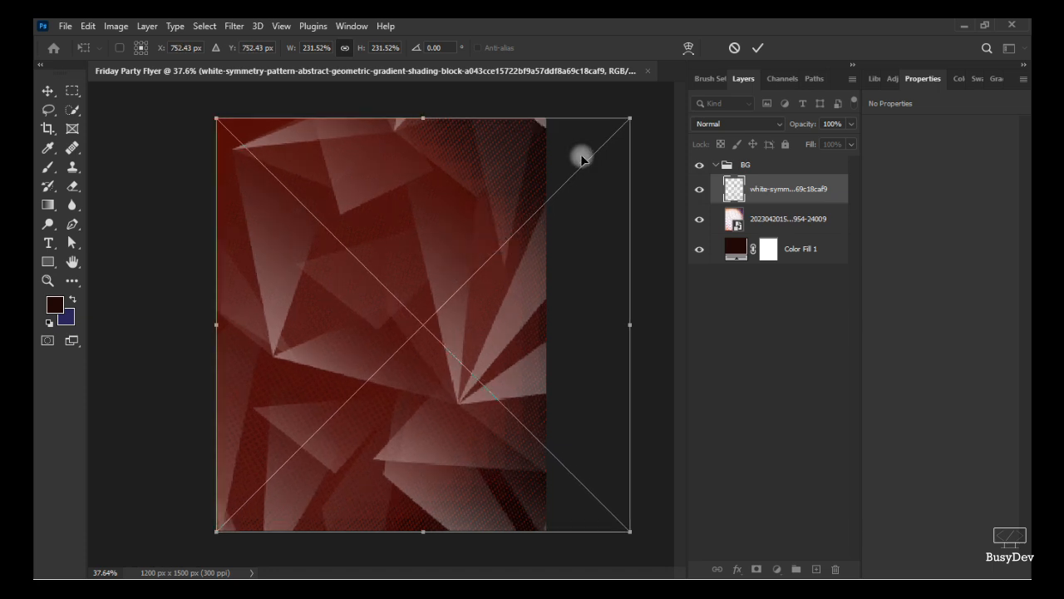
pyautogui.click(753, 47)
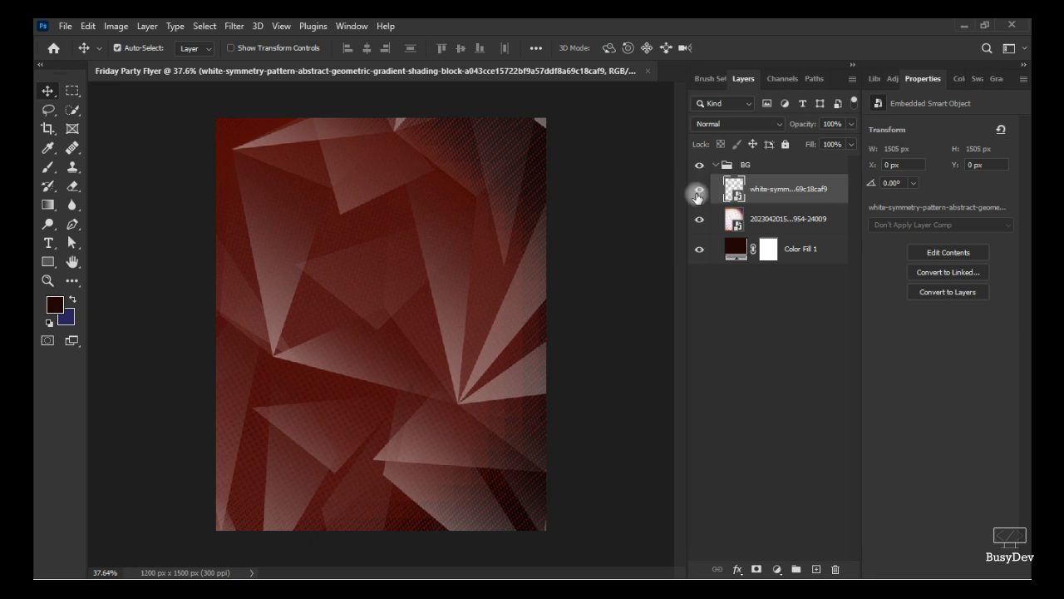
# - Hide the white geometric layer and add a layer mask to the purple-white pattern layer
pyautogui.click(699, 190)
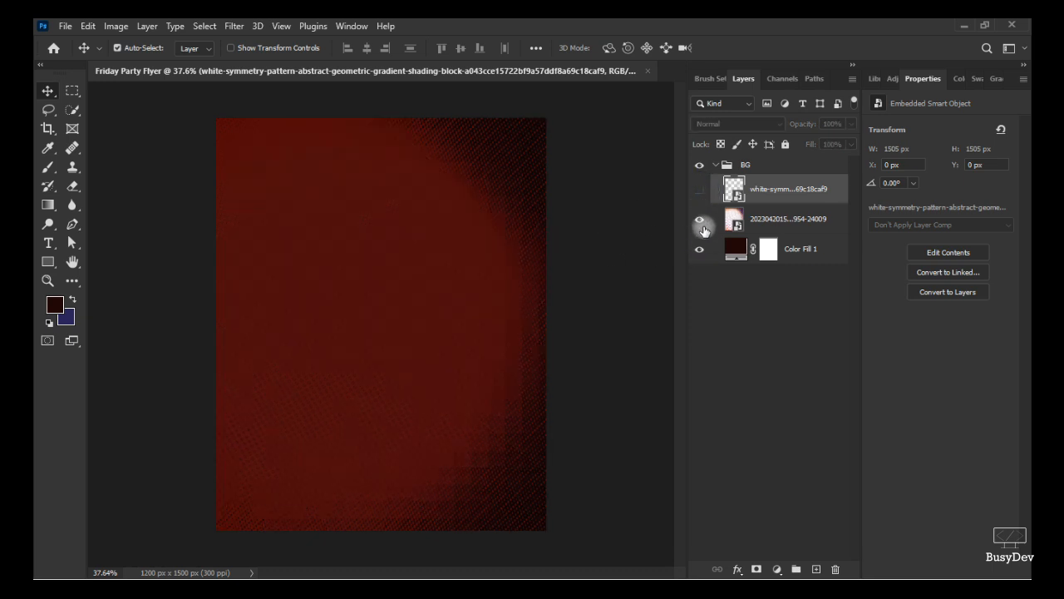
pyautogui.click(758, 235)
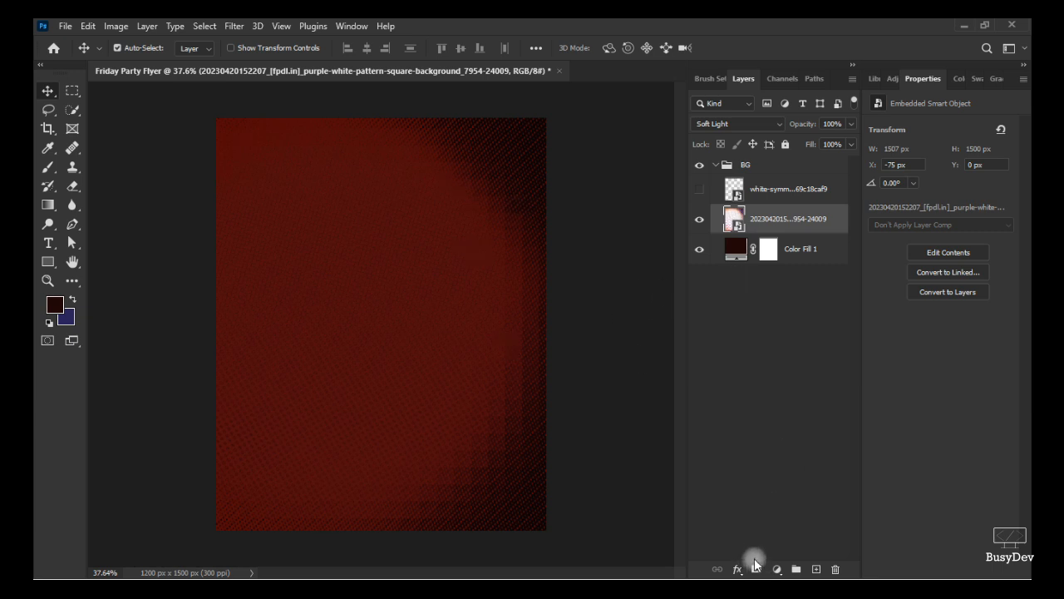
pyautogui.click(756, 570)
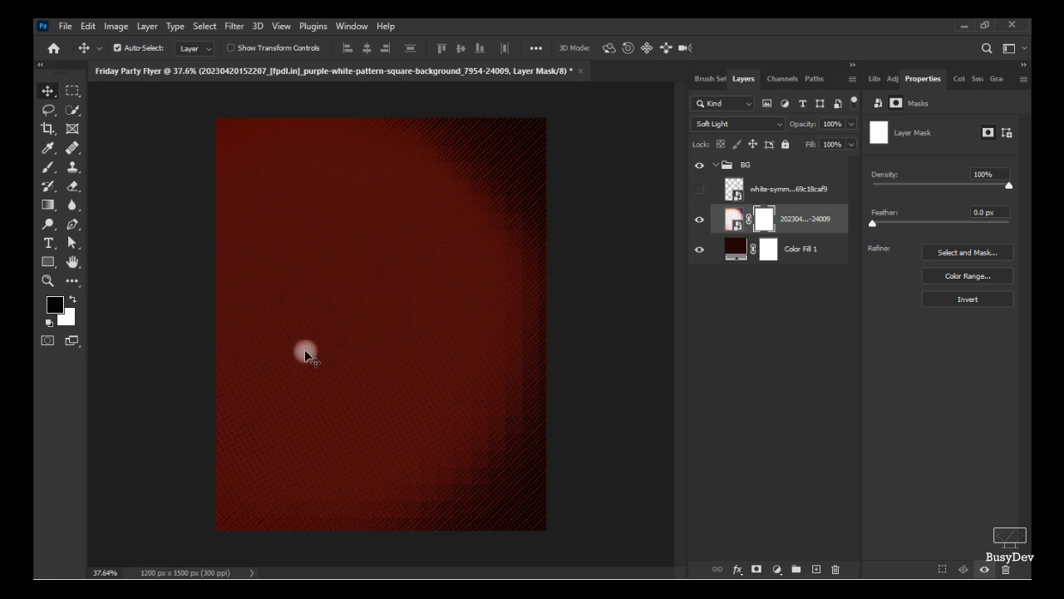
# - Choose the Brush tool and set the Soft Round brush size to about 369 px
pyautogui.press('b')
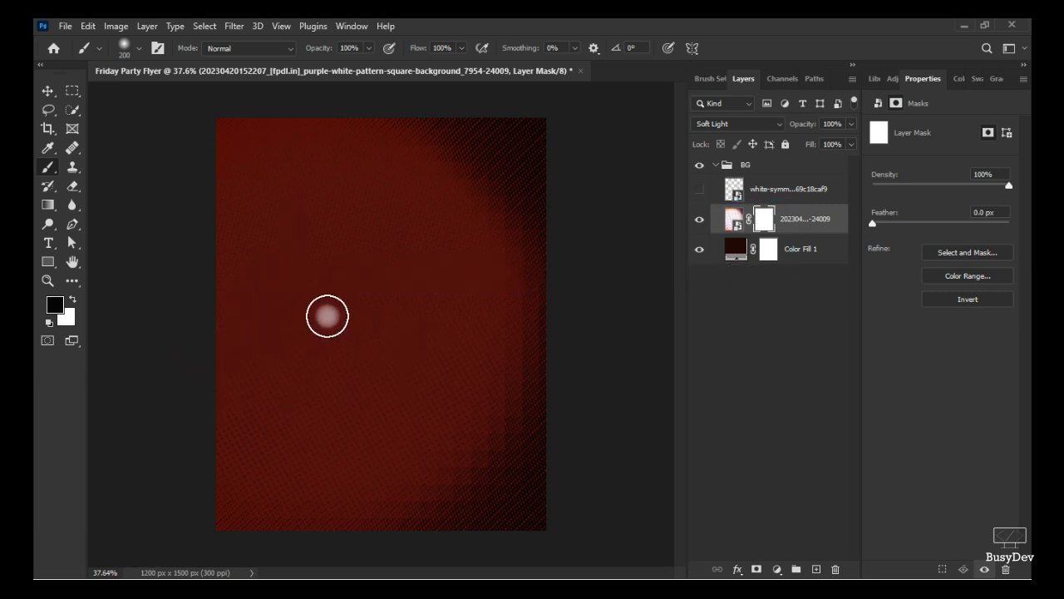
pyautogui.rightClick(316, 342)
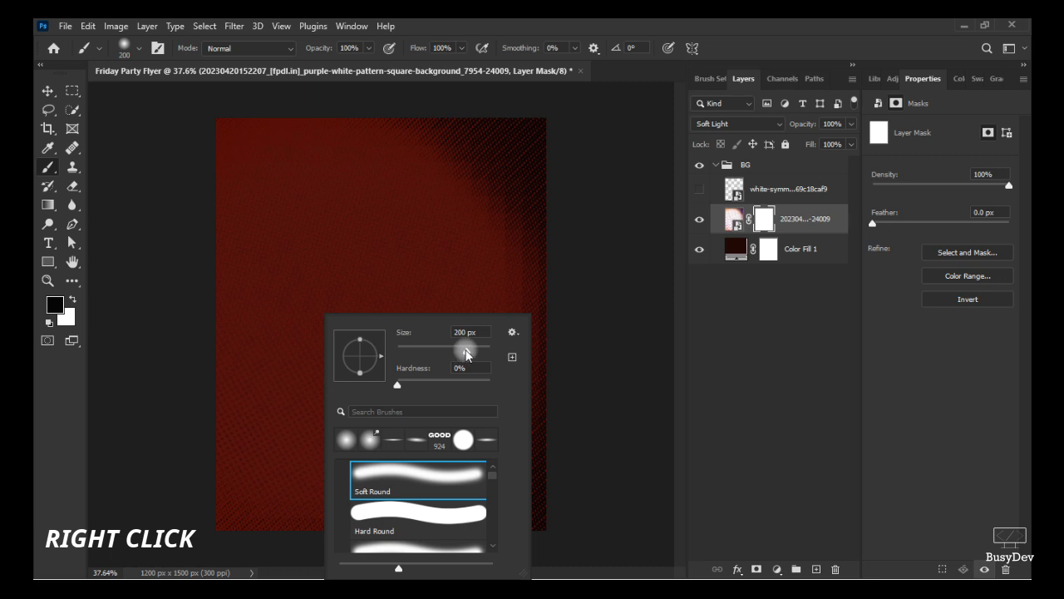
pyautogui.moveTo(466, 350)
pyautogui.mouseDown()
pyautogui.moveTo(437, 348)
pyautogui.moveTo(483, 352)
pyautogui.moveTo(475, 345)
pyautogui.mouseUp()
pyautogui.click(599, 209)
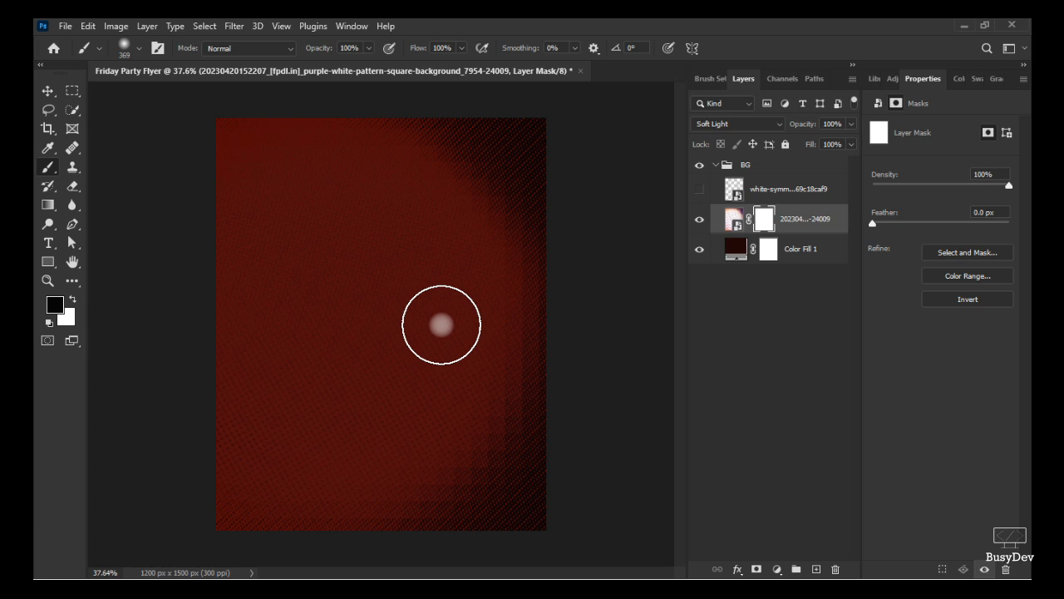
# - Vary the brush size, ending at 1000 px, and try a black stroke along the lower part of the mask
pyautogui.press('[')
pyautogui.press(']')
pyautogui.press(']')
pyautogui.press(']')
pyautogui.press(']')
pyautogui.press(']')
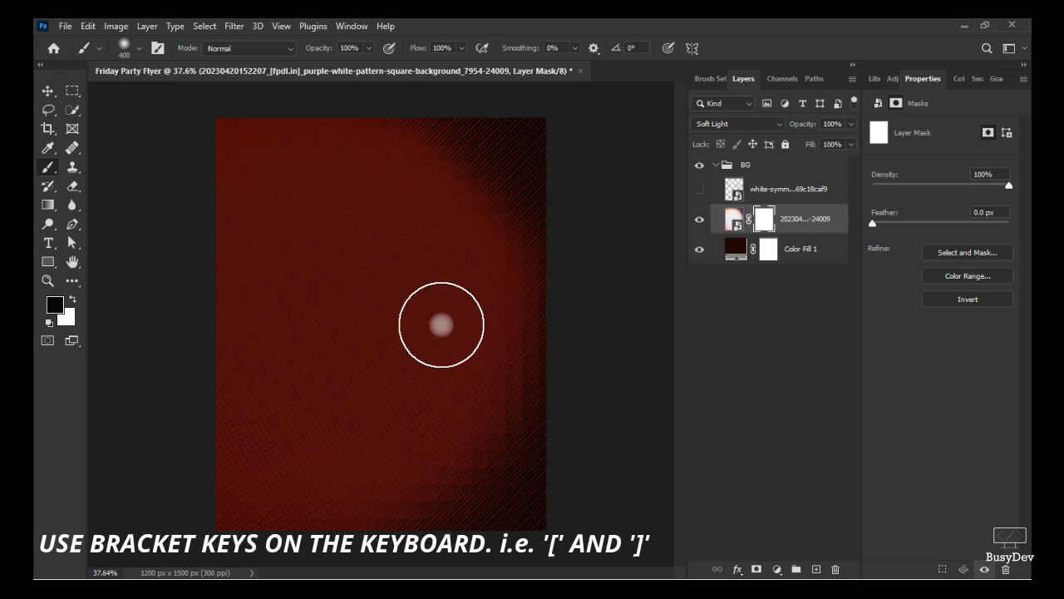
pyautogui.press('[')
pyautogui.press('[')
pyautogui.press(']')
pyautogui.press(']')
pyautogui.press(']')
pyautogui.press(']')
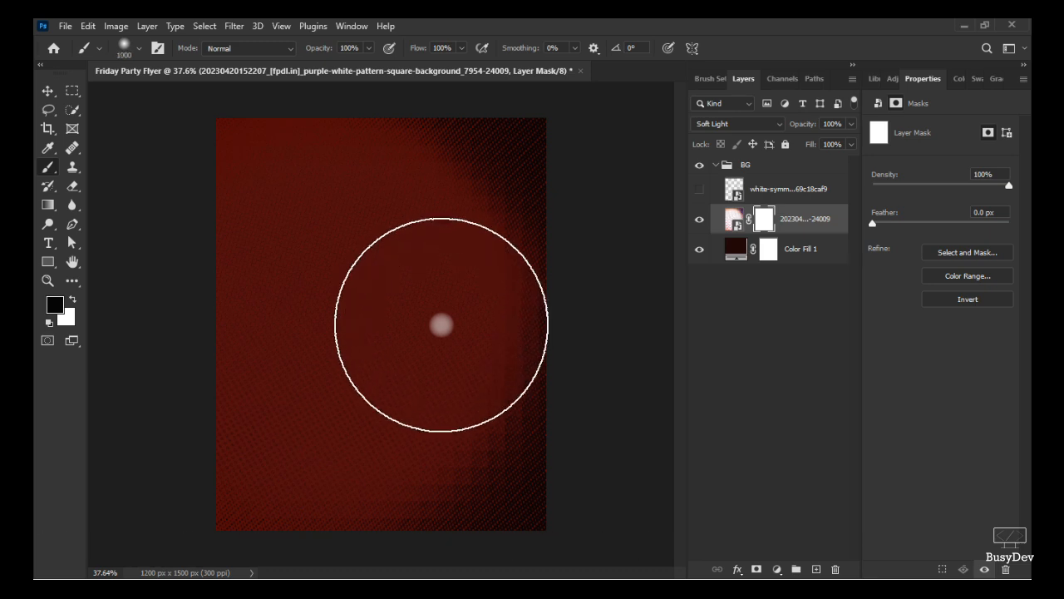
pyautogui.press(']')
pyautogui.press(']')
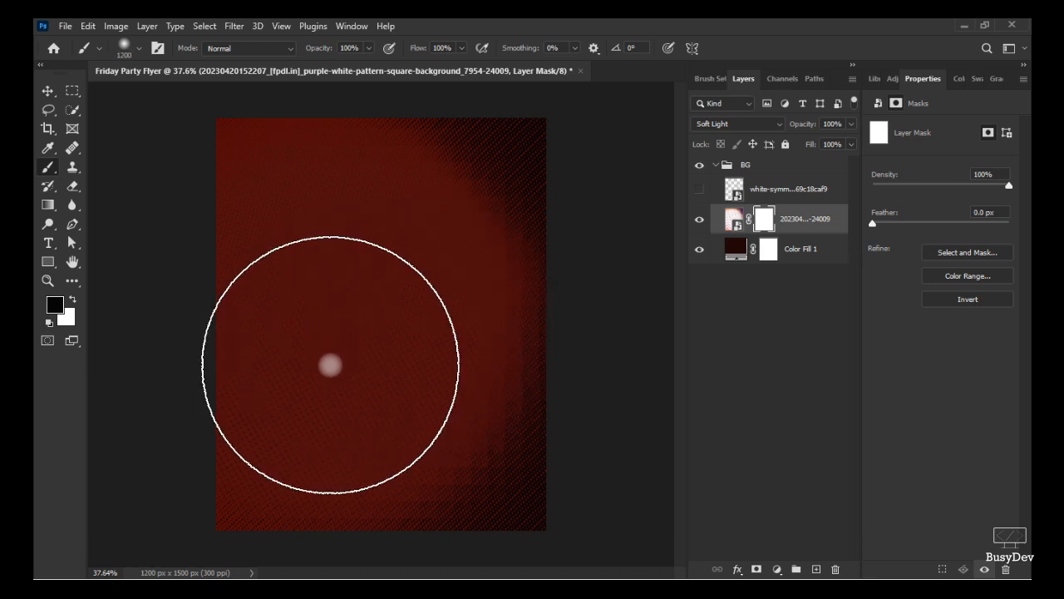
pyautogui.press('[')
pyautogui.press('[')
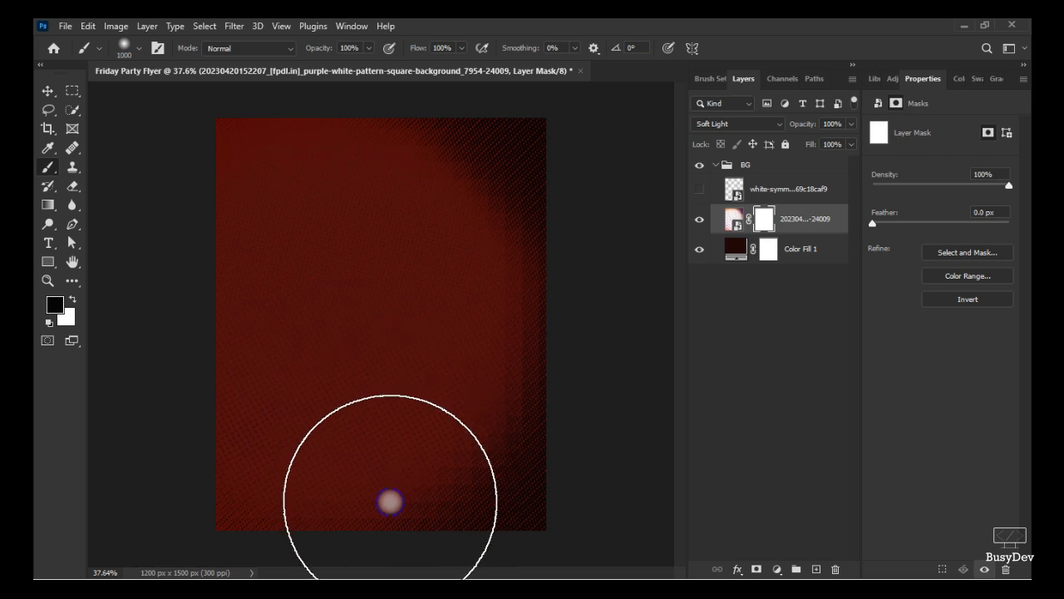
pyautogui.moveTo(390, 502); pyautogui.dragTo(506, 490)
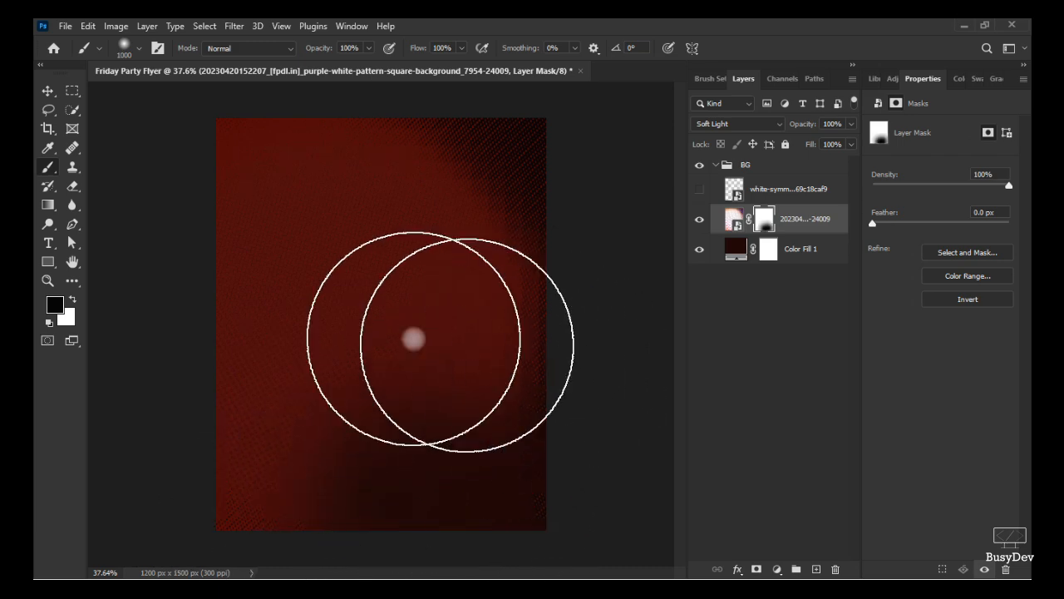
pyautogui.hotkey('ctrl', 'z')
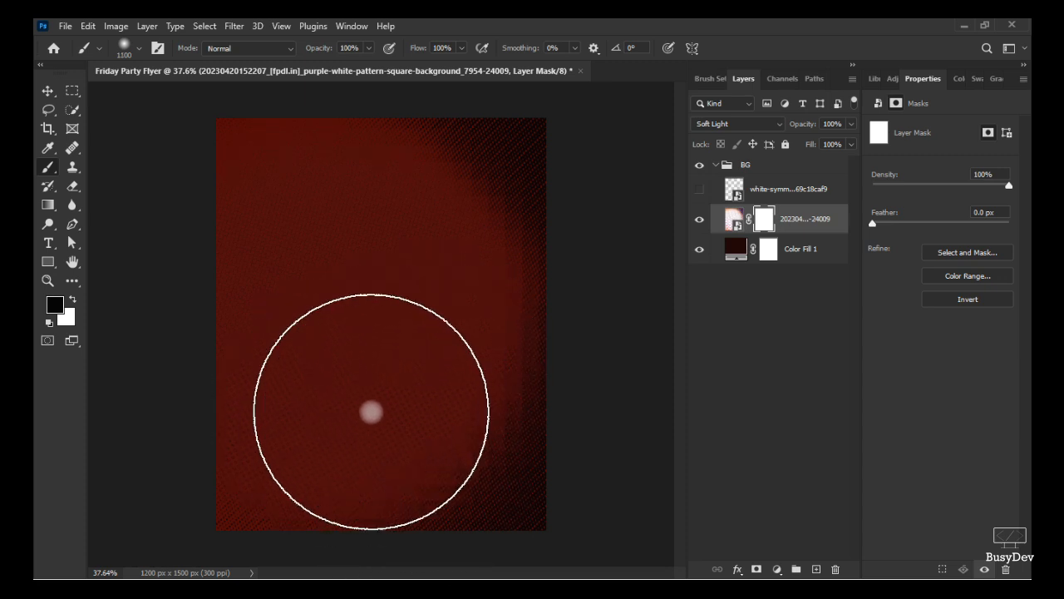
# - Set the brush size to 900 px and dab black on the mask beside the canvas's upper right edge
pyautogui.press('[')
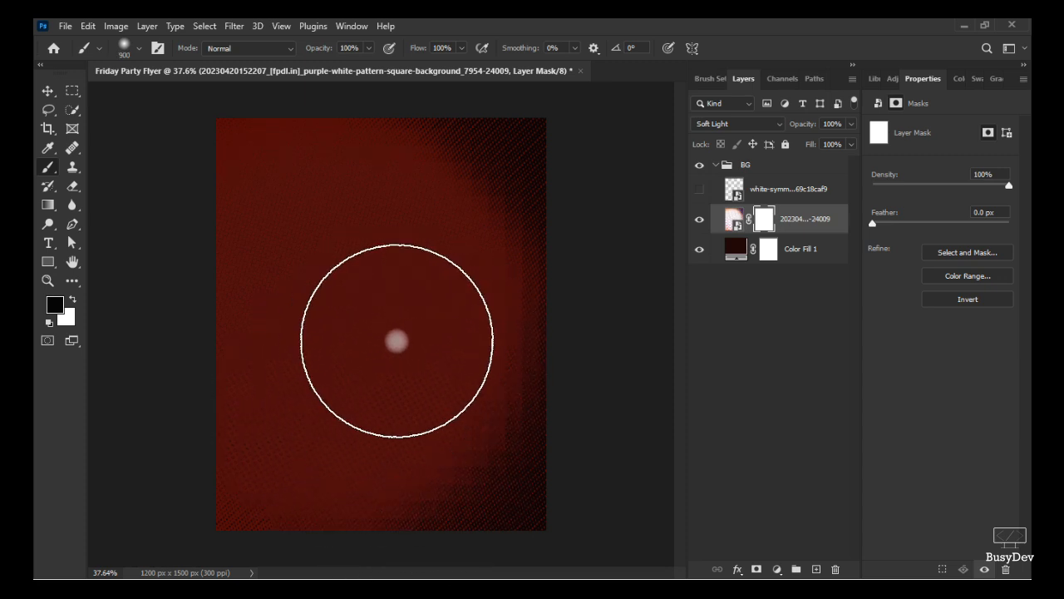
pyautogui.rightClick(358, 304)
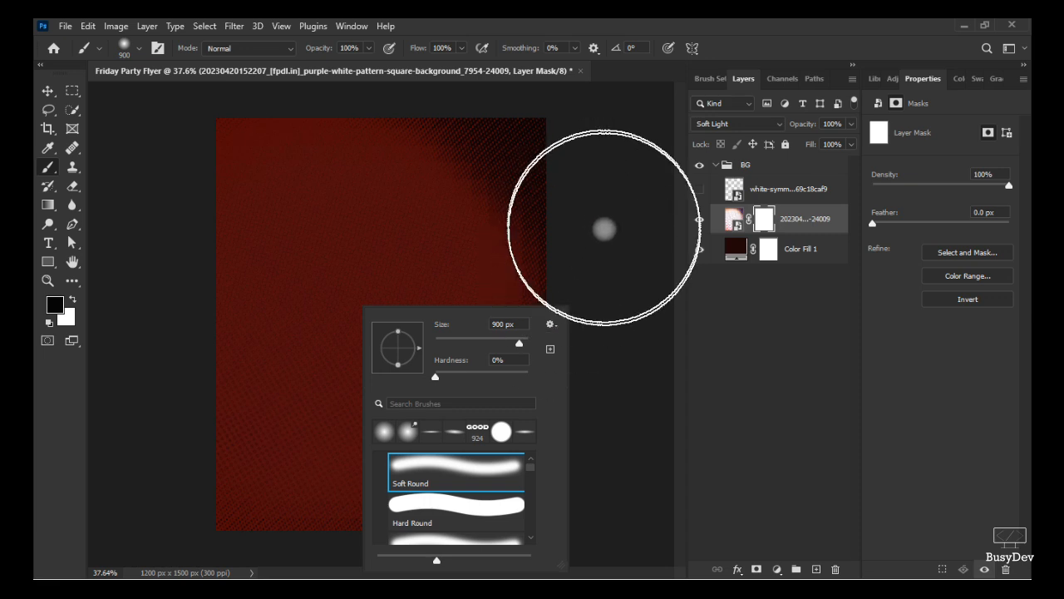
pyautogui.click(596, 259)
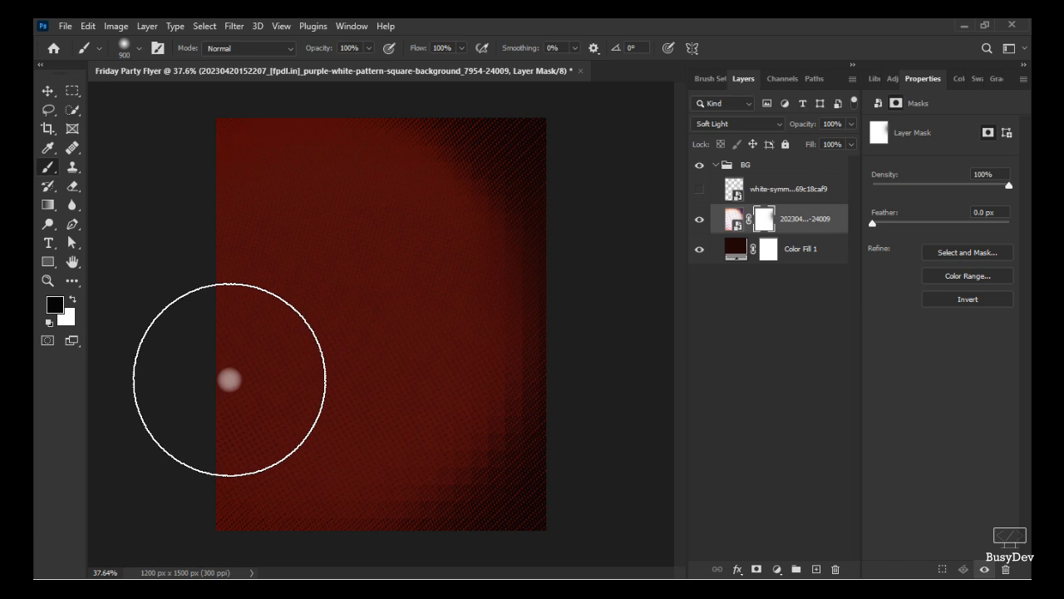
# - Resize the soft brush interactively on the canvas to about 533 px
pyautogui.moveTo(229, 379)
pyautogui.mouseDown()
pyautogui.moveTo(293, 358)
pyautogui.moveTo(240, 366)
pyautogui.mouseUp()
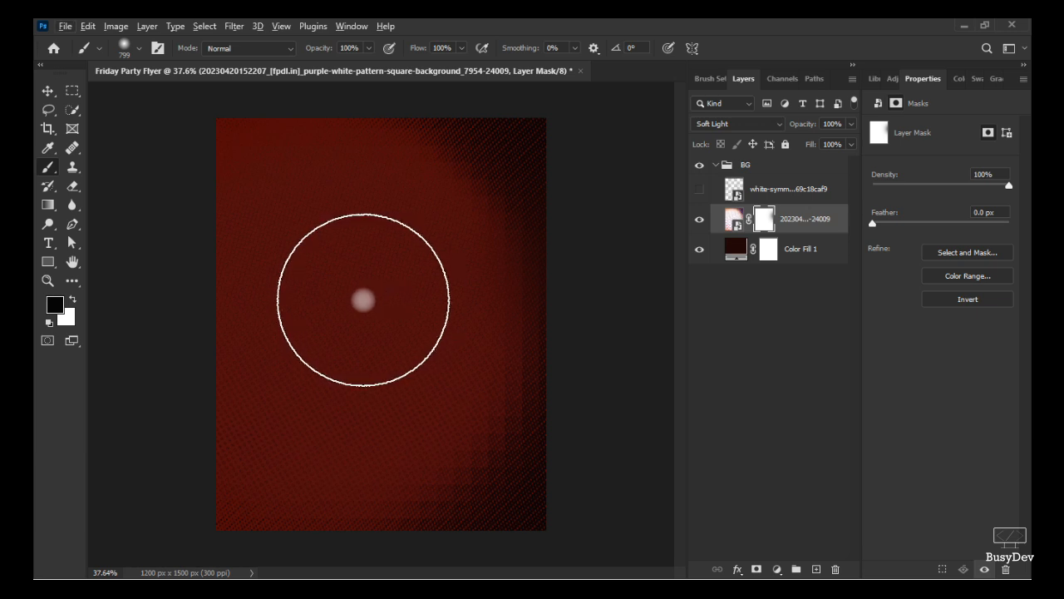
pyautogui.rightClick(358, 303)
pyautogui.press('Escape')
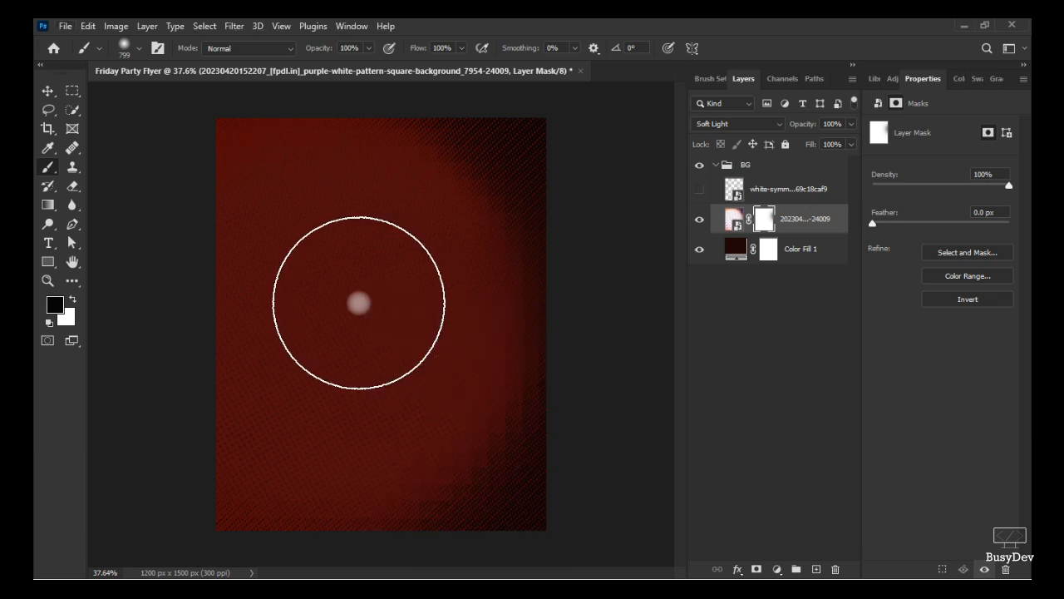
pyautogui.moveTo(358, 303); pyautogui.dragTo(368, 302)
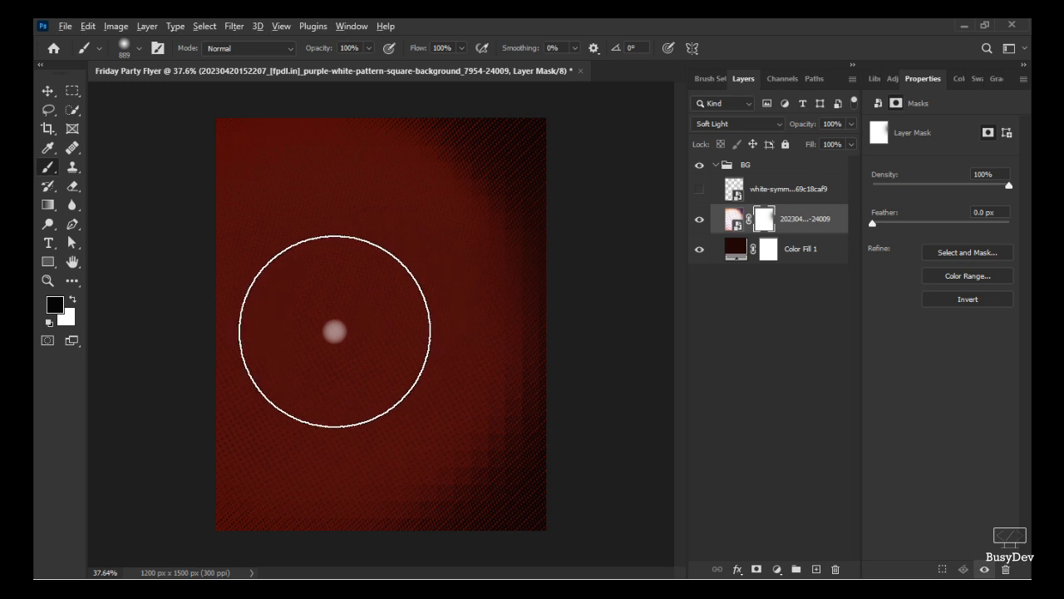
pyautogui.press('alt')
pyautogui.moveTo(337, 328)
pyautogui.mouseDown()
pyautogui.moveTo(390, 314)
pyautogui.moveTo(255, 338)
pyautogui.moveTo(280, 347)
pyautogui.mouseUp()
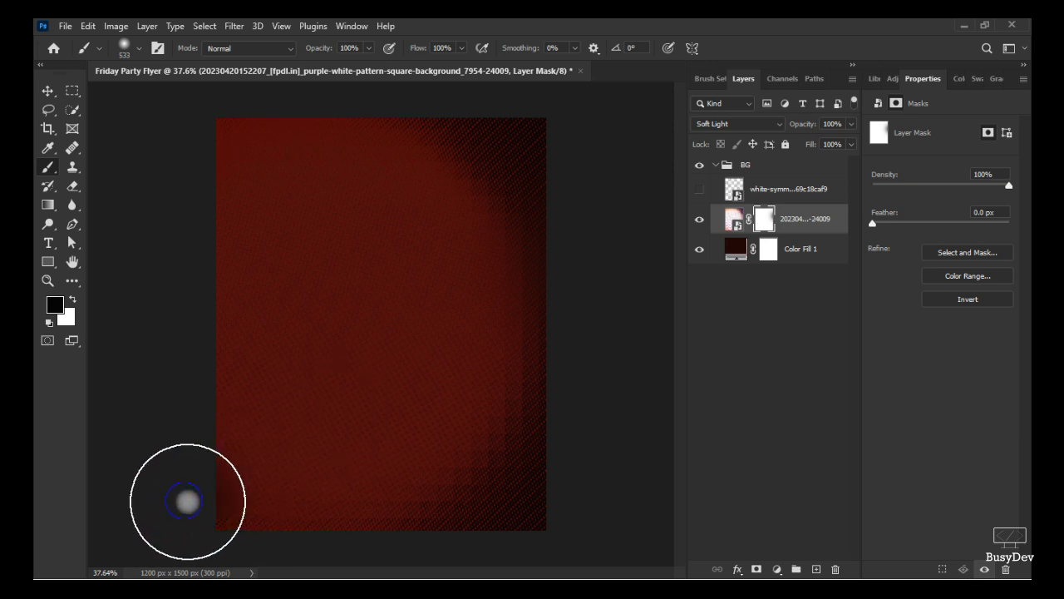
# - Paint black on the pattern layer's mask along the canvas's bottom edge so the pattern fades into the dark background
pyautogui.moveTo(185, 501)
pyautogui.mouseDown()
pyautogui.moveTo(330, 522)
pyautogui.moveTo(561, 496)
pyautogui.moveTo(441, 539)
pyautogui.moveTo(265, 543)
pyautogui.moveTo(198, 515)
pyautogui.moveTo(425, 506)
pyautogui.moveTo(512, 483)
pyautogui.moveTo(456, 488)
pyautogui.moveTo(277, 454)
pyautogui.mouseUp()
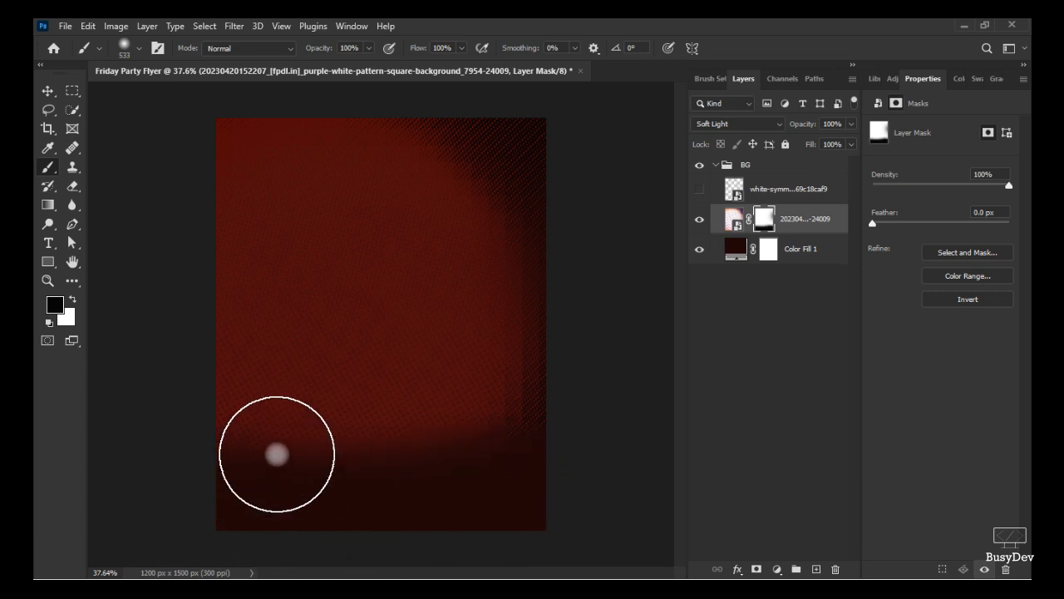
pyautogui.hotkey('ctrl', 'z')
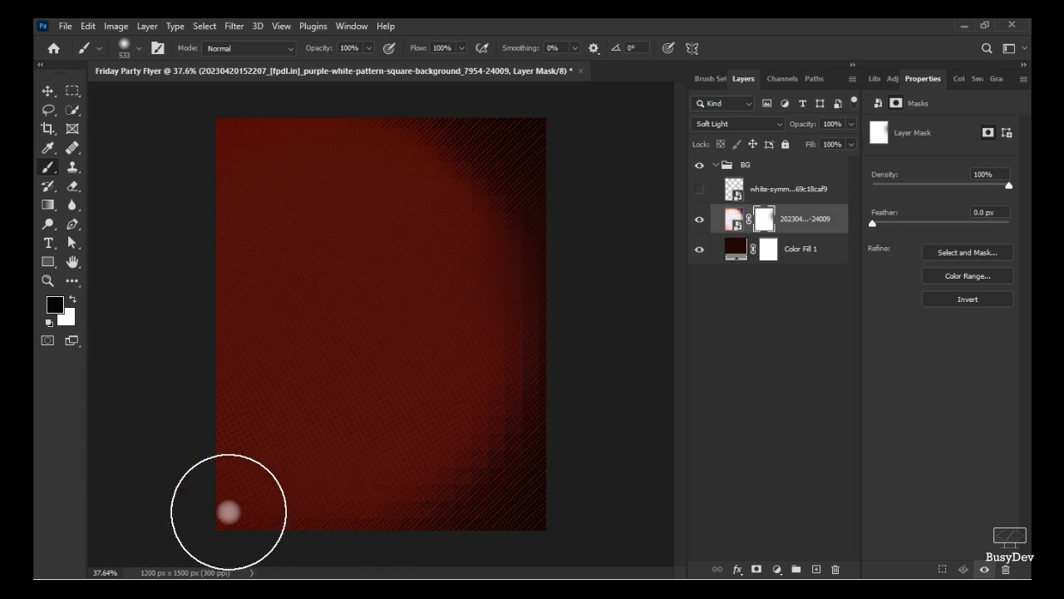
pyautogui.moveTo(229, 511)
pyautogui.mouseDown()
pyautogui.moveTo(270, 532)
pyautogui.moveTo(415, 537)
pyautogui.moveTo(539, 504)
pyautogui.mouseUp()
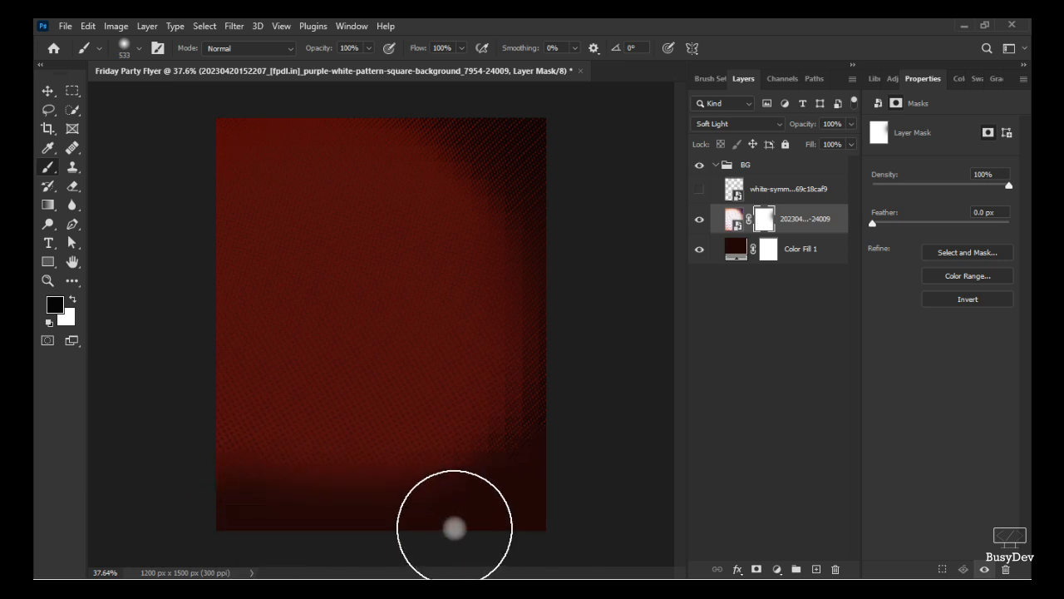
# - Select the white geometric layer and make it visible again
pyautogui.click(757, 193)
pyautogui.click(699, 188)
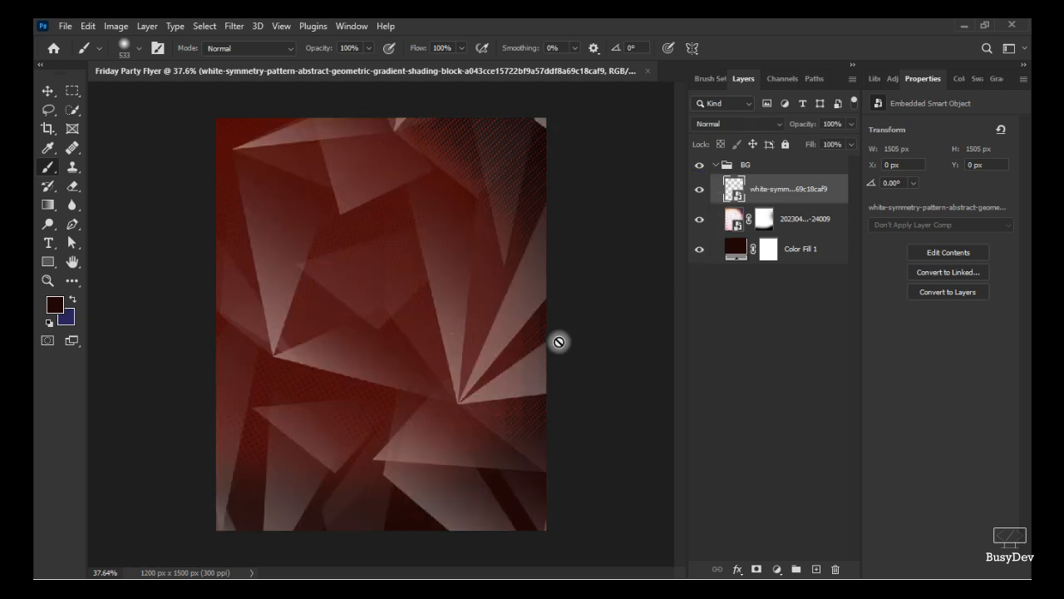
# - Add a layer mask to the white geometric layer
pyautogui.click(756, 569)
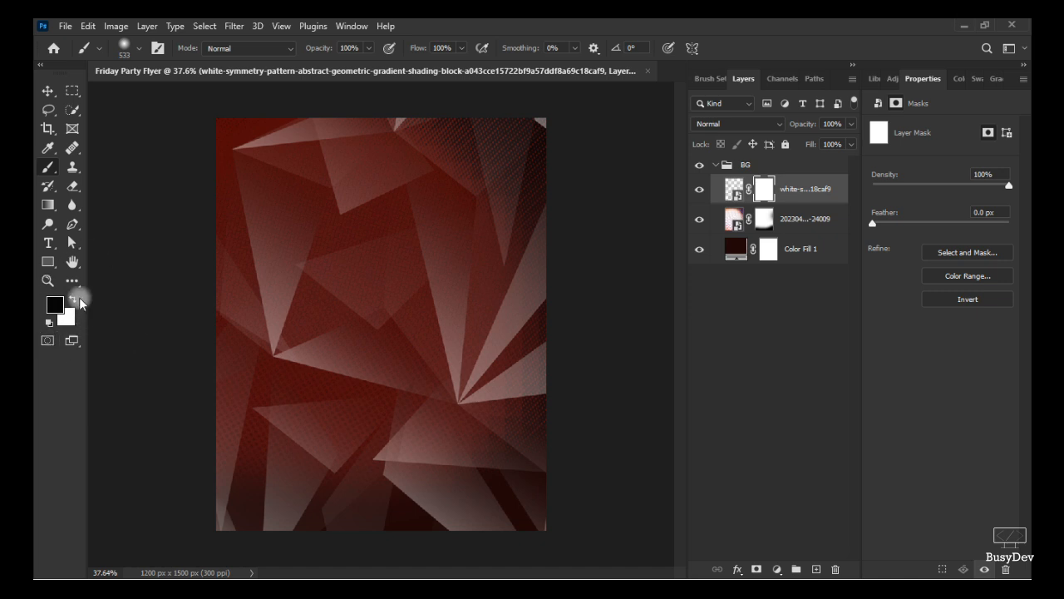
# - Try painting white on the purple-white pattern layer's mask at the canvas's lower left with the geometric layer temporarily hidden, and undo the dab
pyautogui.click(766, 233)
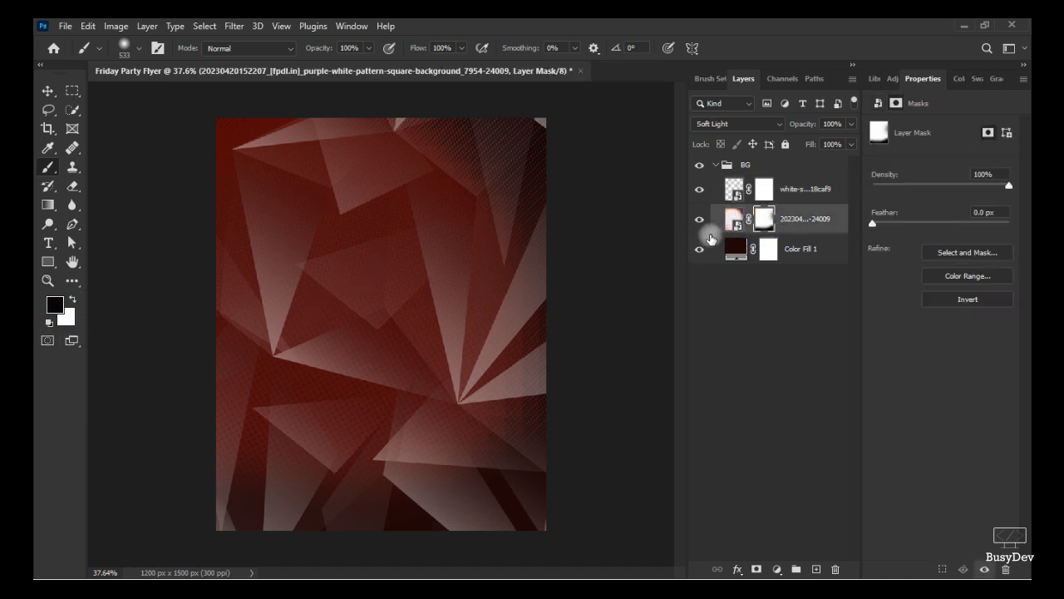
pyautogui.click(697, 193)
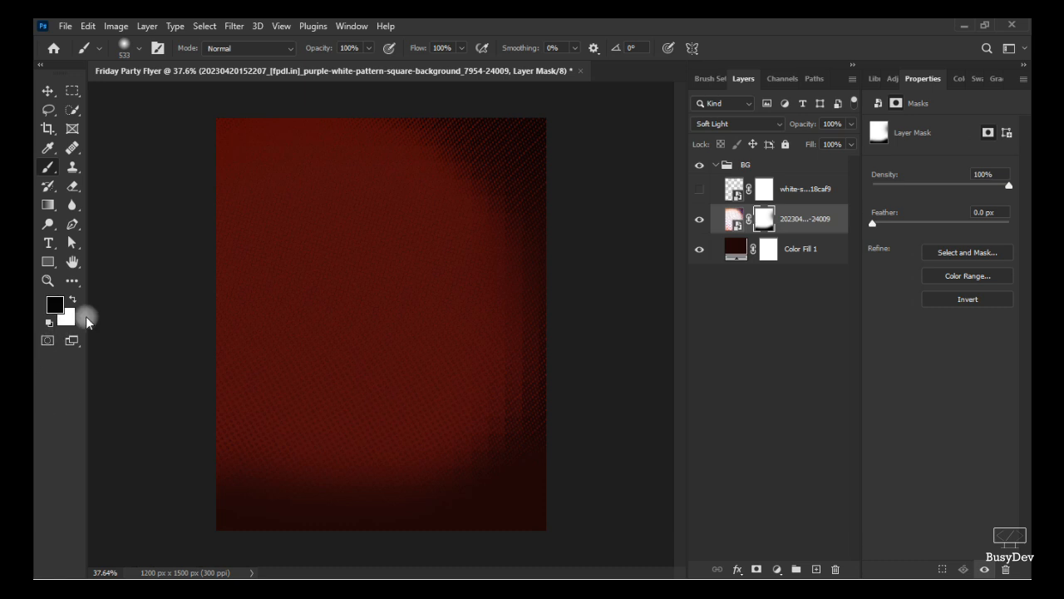
pyautogui.click(72, 301)
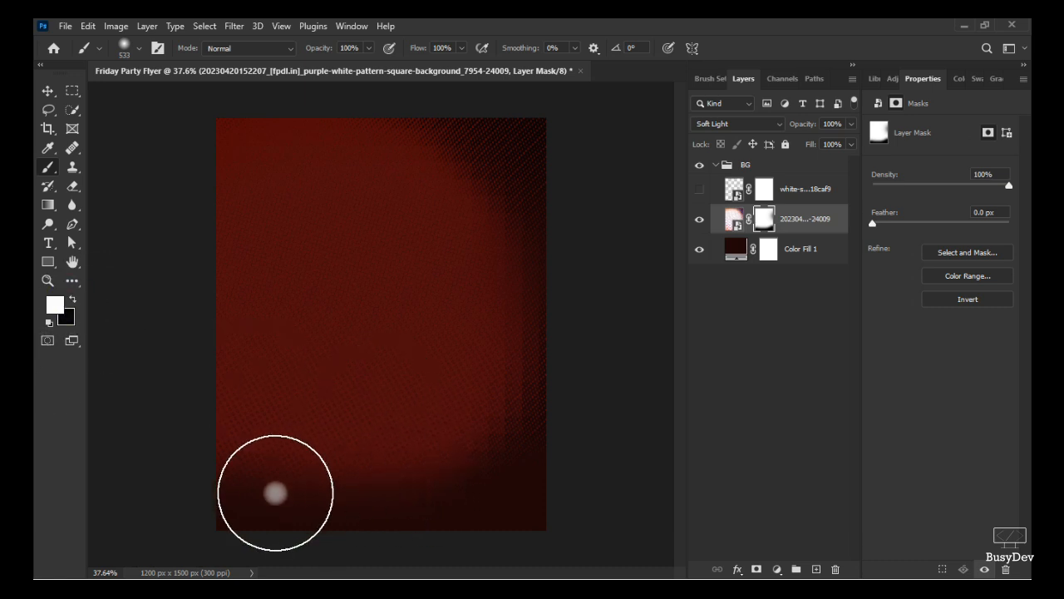
pyautogui.click(270, 499)
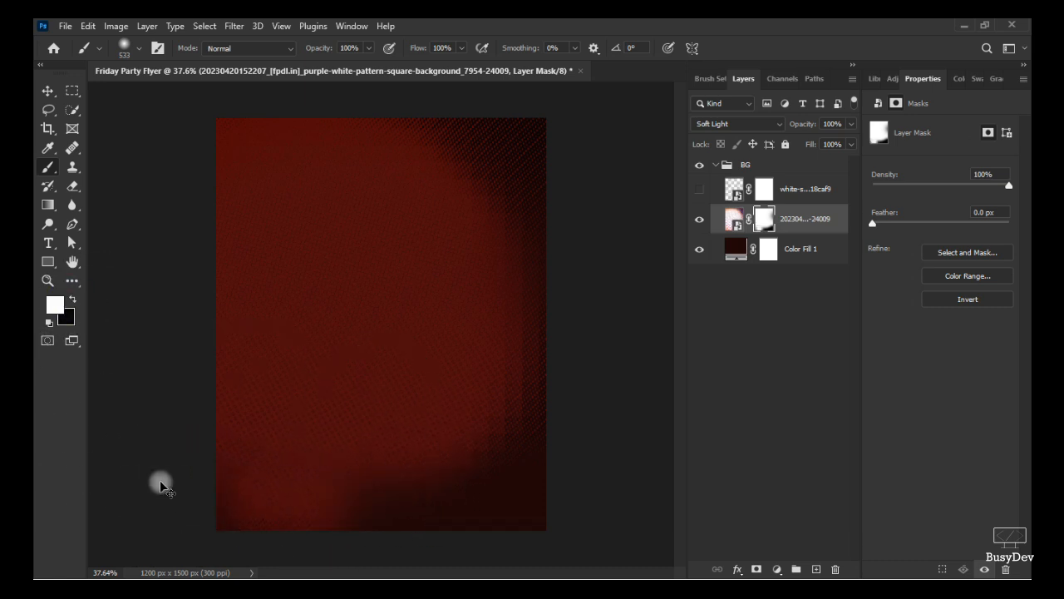
pyautogui.hotkey('ctrl', 'z')
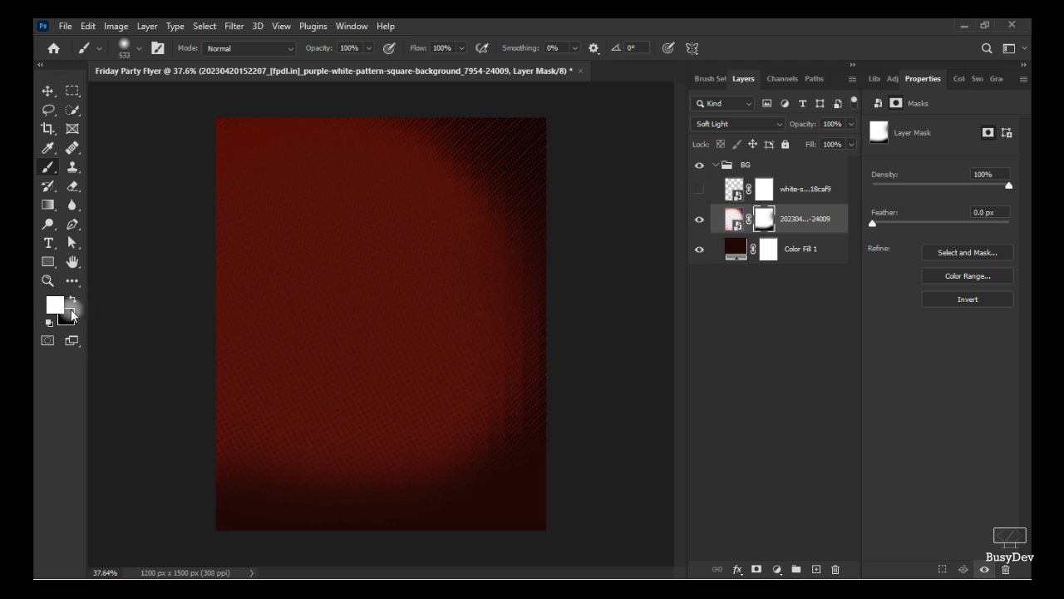
pyautogui.press('x')
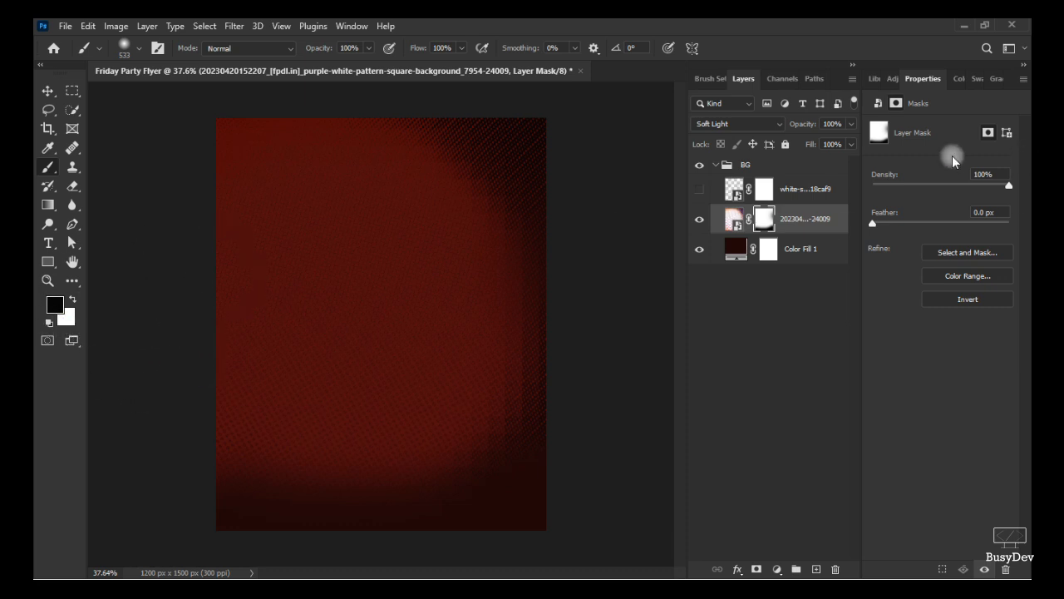
pyautogui.click(752, 191)
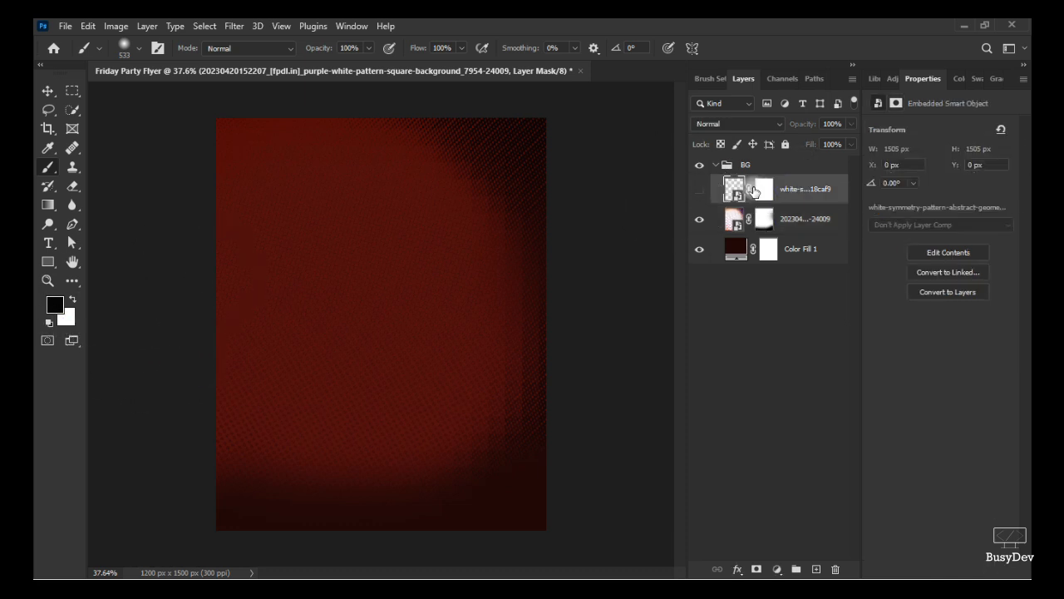
pyautogui.click(700, 200)
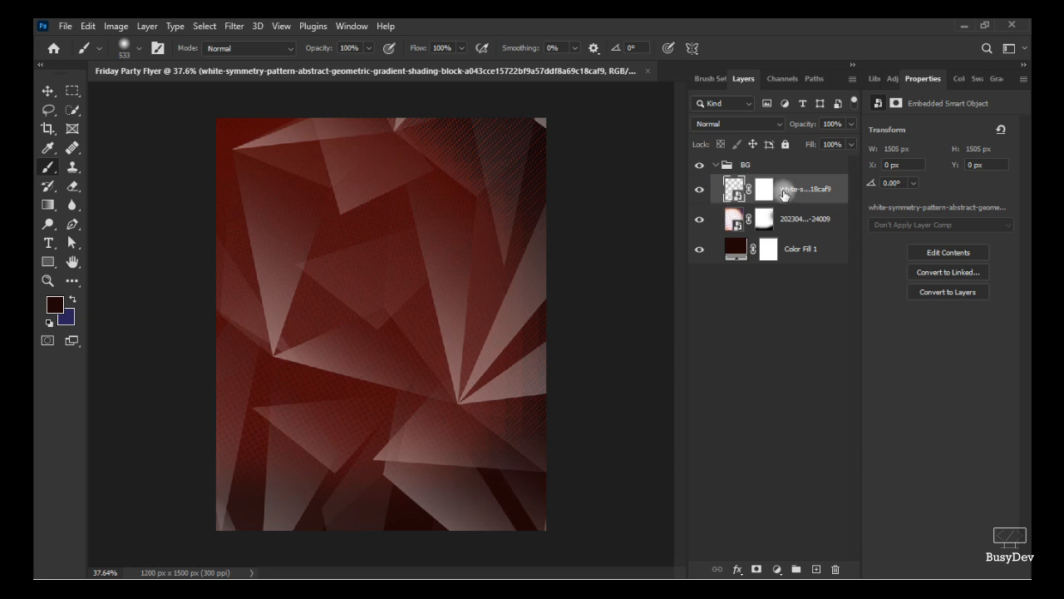
# - Paint black with a 900 px brush on the white geometric layer's mask, fading the shapes along the canvas's right and bottom edges
pyautogui.click(765, 195)
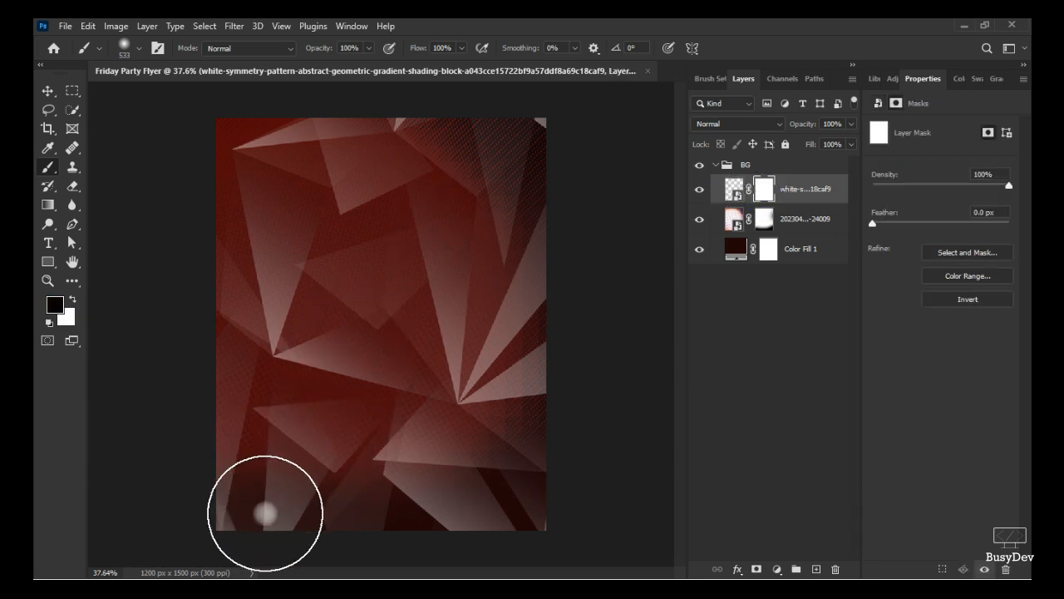
pyautogui.press(']')
pyautogui.press(']')
pyautogui.press(']')
pyautogui.press(']')
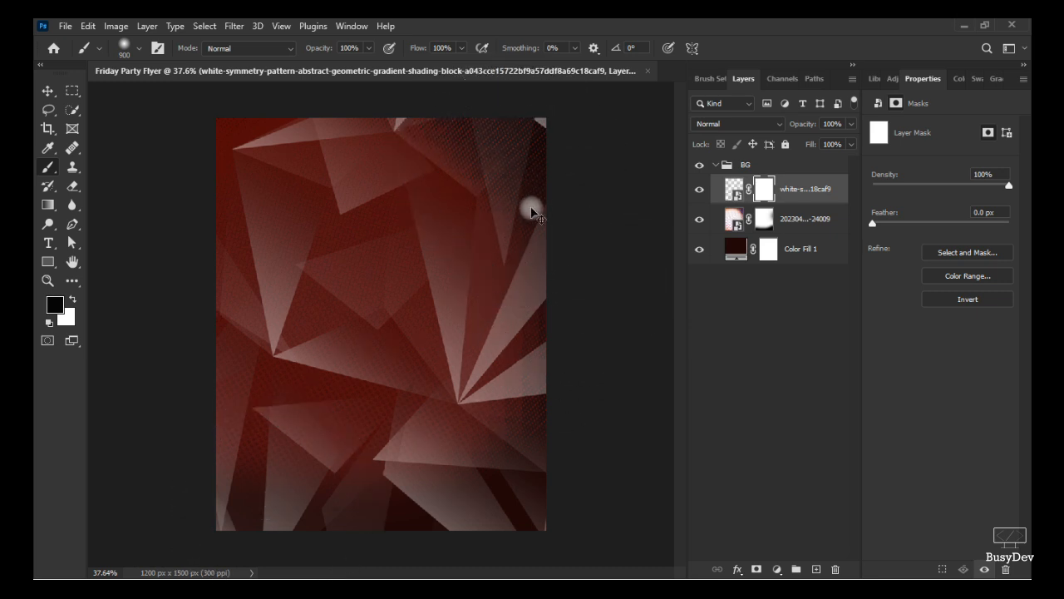
pyautogui.scroll(3, 530, 213)
pyautogui.scroll(-3, 530, 213)
pyautogui.scroll(1, 532, 211)
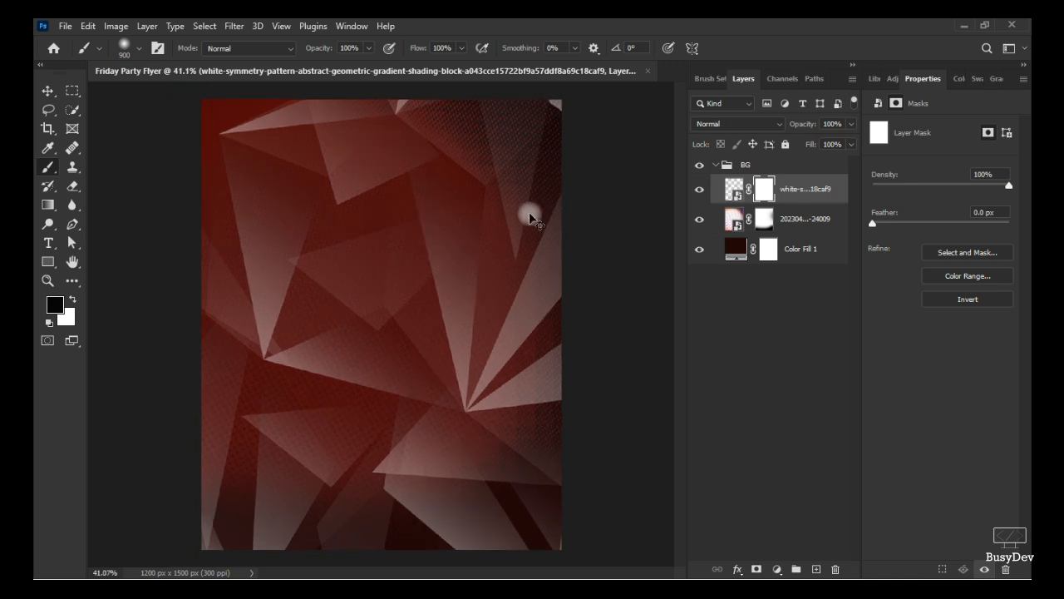
pyautogui.click(519, 151)
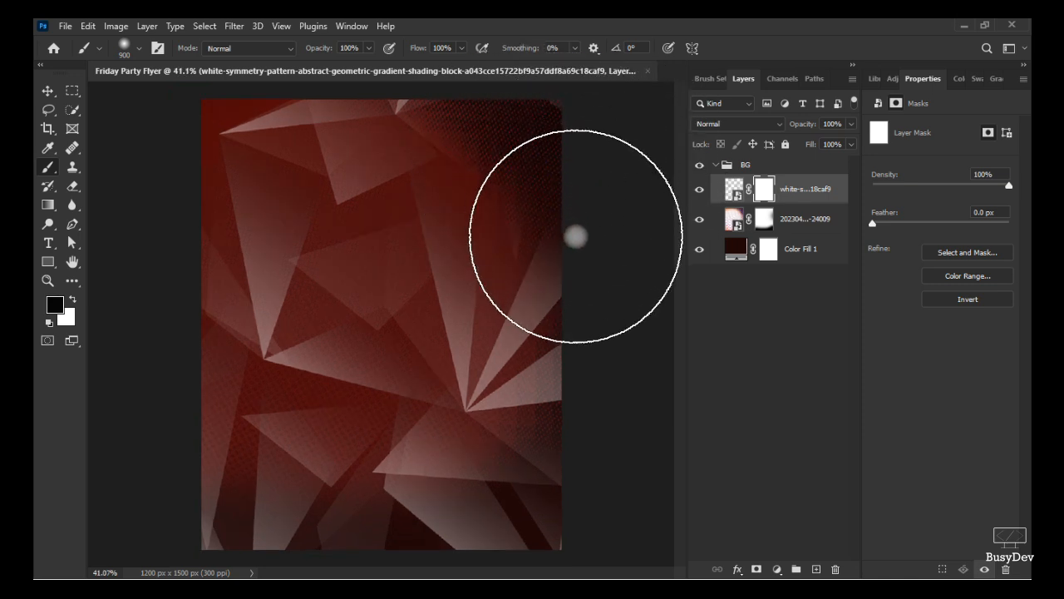
pyautogui.moveTo(576, 237)
pyautogui.mouseDown()
pyautogui.moveTo(579, 541)
pyautogui.moveTo(551, 570)
pyautogui.moveTo(257, 574)
pyautogui.moveTo(439, 574)
pyautogui.moveTo(430, 578)
pyautogui.moveTo(498, 563)
pyautogui.moveTo(232, 577)
pyautogui.moveTo(333, 573)
pyautogui.mouseUp()
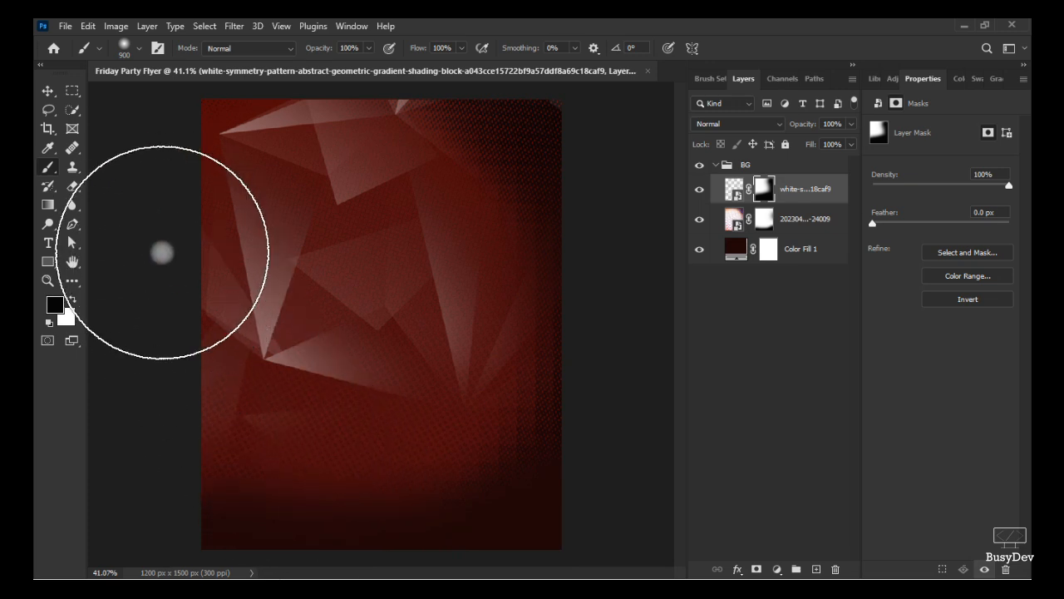
# - Reduce the brush to 500 px and paint black on the geometric layer's mask to fade the remaining shapes near the canvas's upper right corner
pyautogui.press('[')
pyautogui.press('[')
pyautogui.press('[')
pyautogui.press('[')
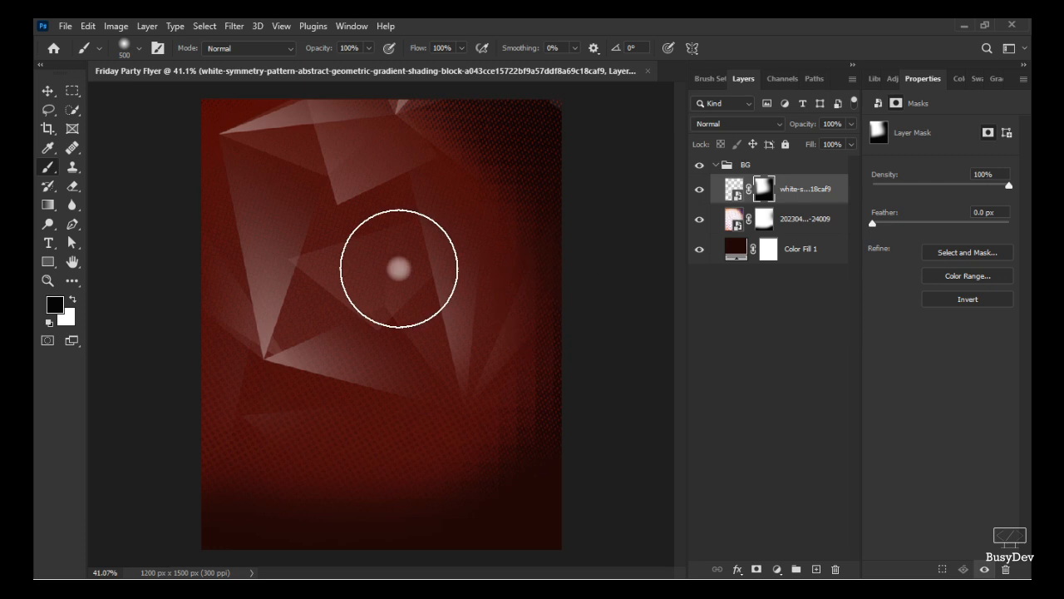
pyautogui.press('v')
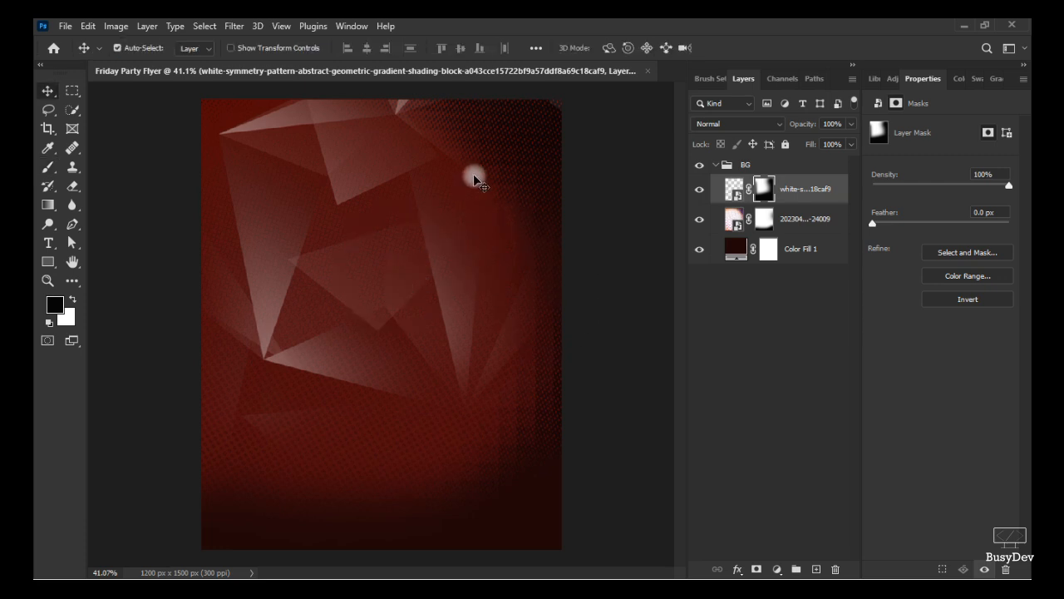
pyautogui.press('b')
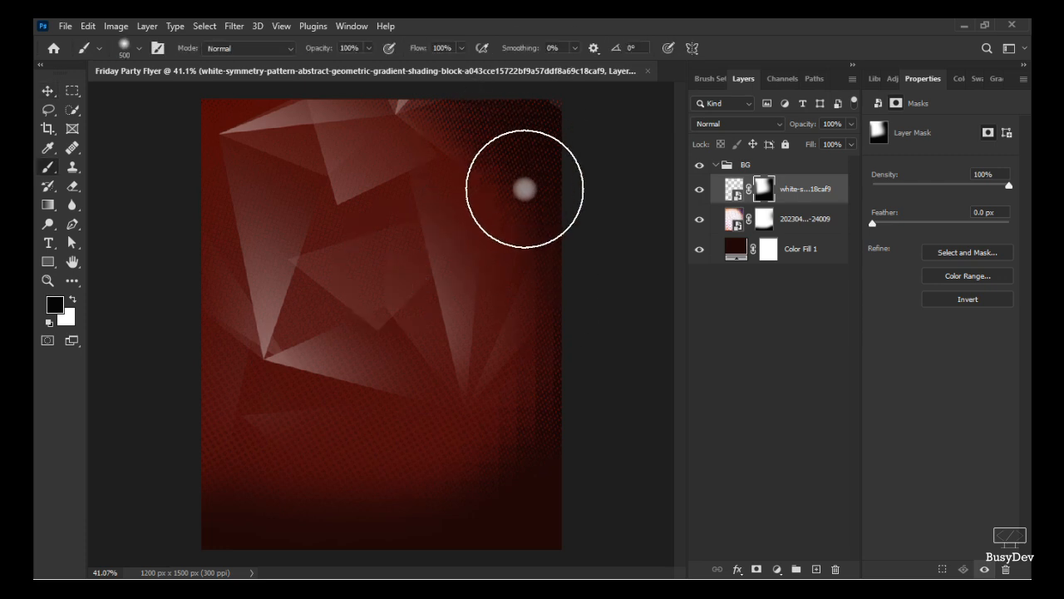
pyautogui.scroll(3, 524, 190)
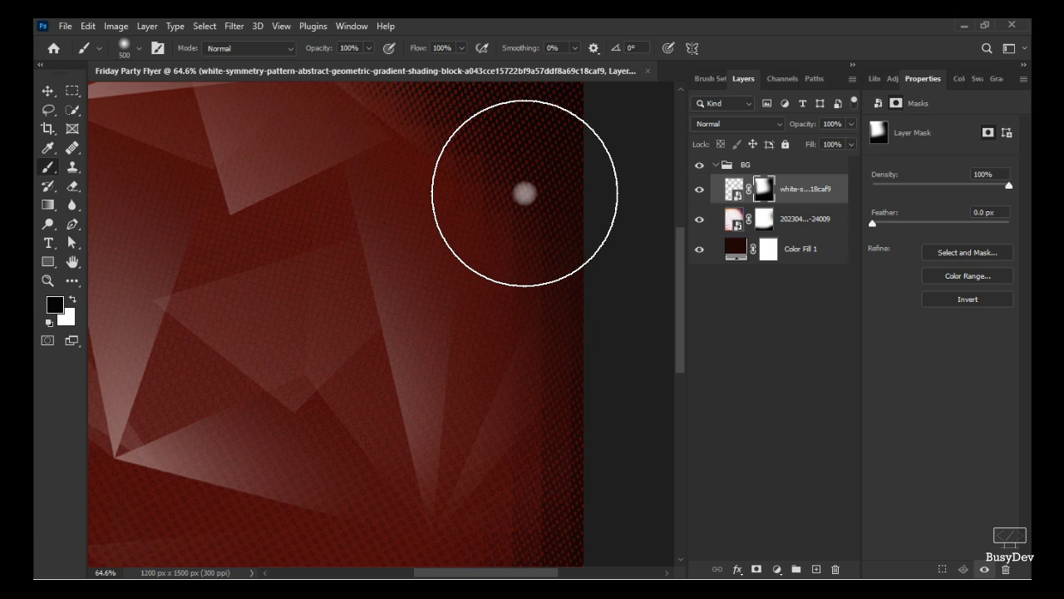
pyautogui.moveTo(682, 280); pyautogui.dragTo(682, 218)
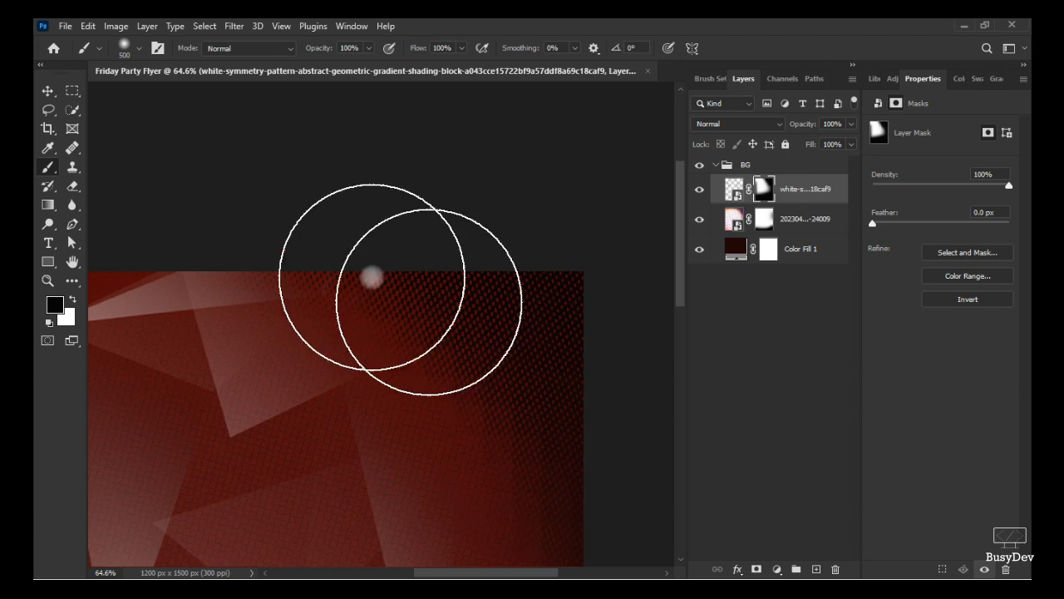
pyautogui.press('v')
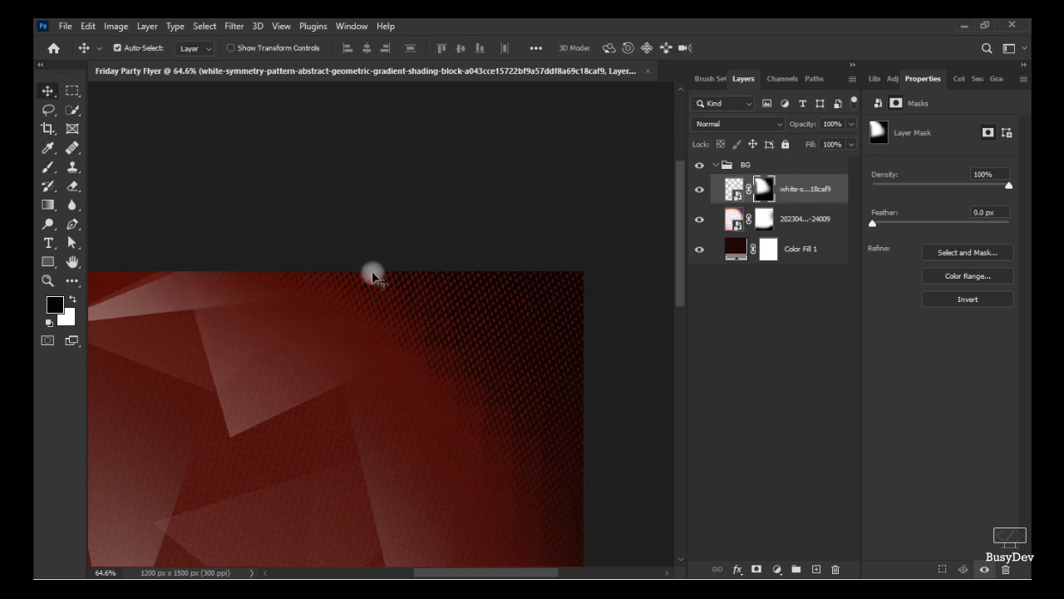
pyautogui.scroll(-2, 374, 275)
pyautogui.scroll(-1, 375, 275)
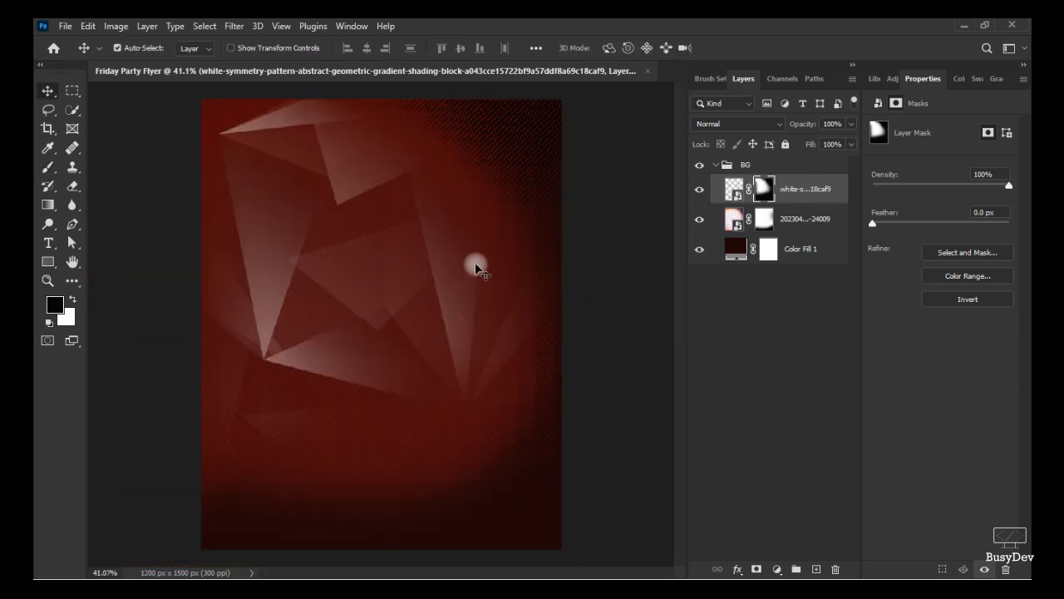
pyautogui.scroll(1, 475, 265)
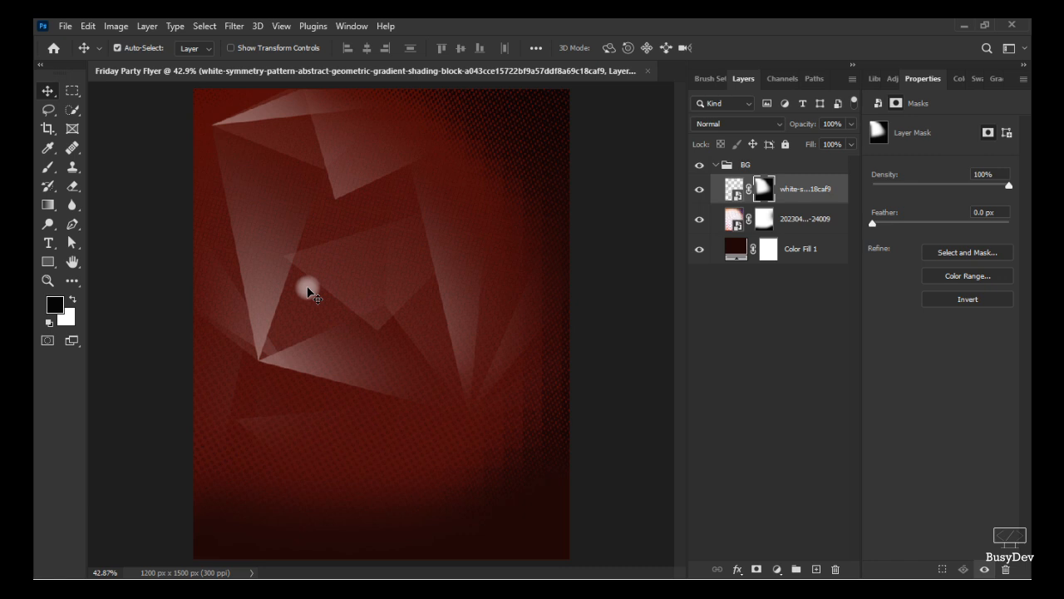
# - Add a Hue/Saturation adjustment layer directly above the white geometric layer in the BG group
pyautogui.click(775, 570)
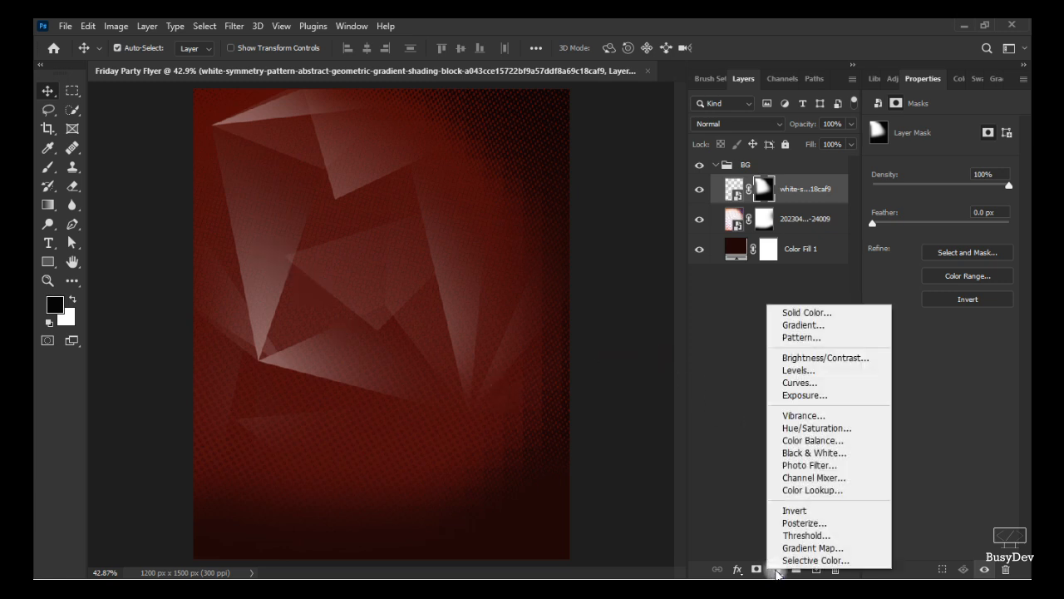
pyautogui.click(822, 429)
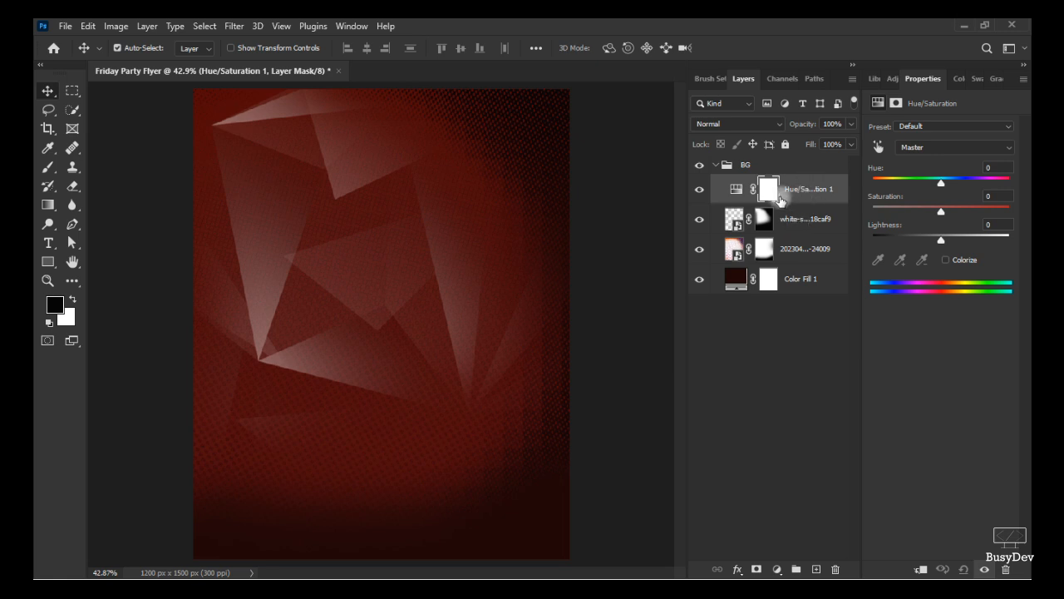
pyautogui.click(737, 191)
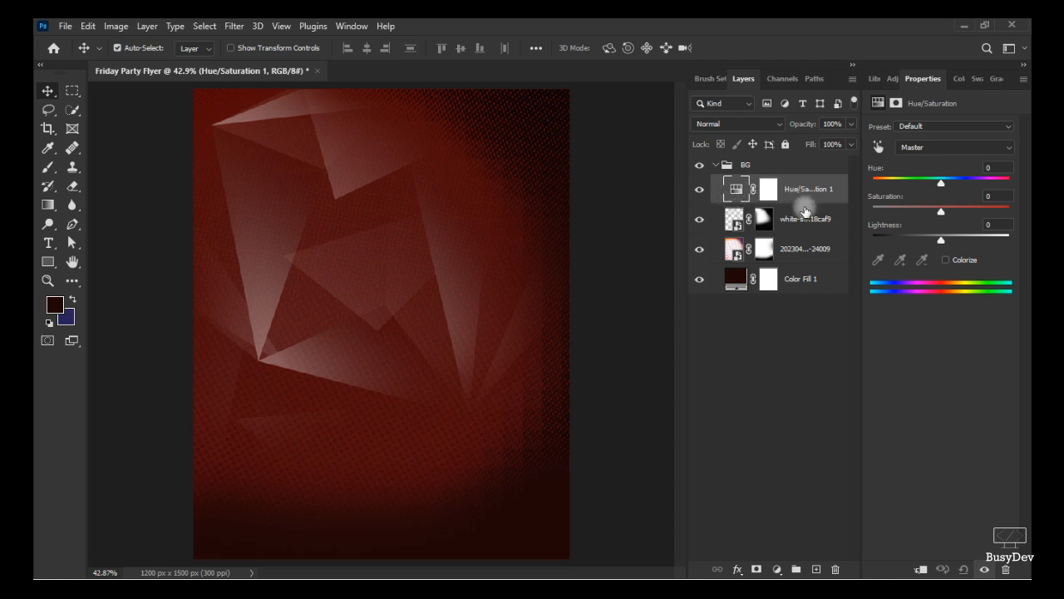
# - Try creating a clipping mask from the Hue/Saturation layer onto the layer below, and undo it
pyautogui.rightClick(810, 189)
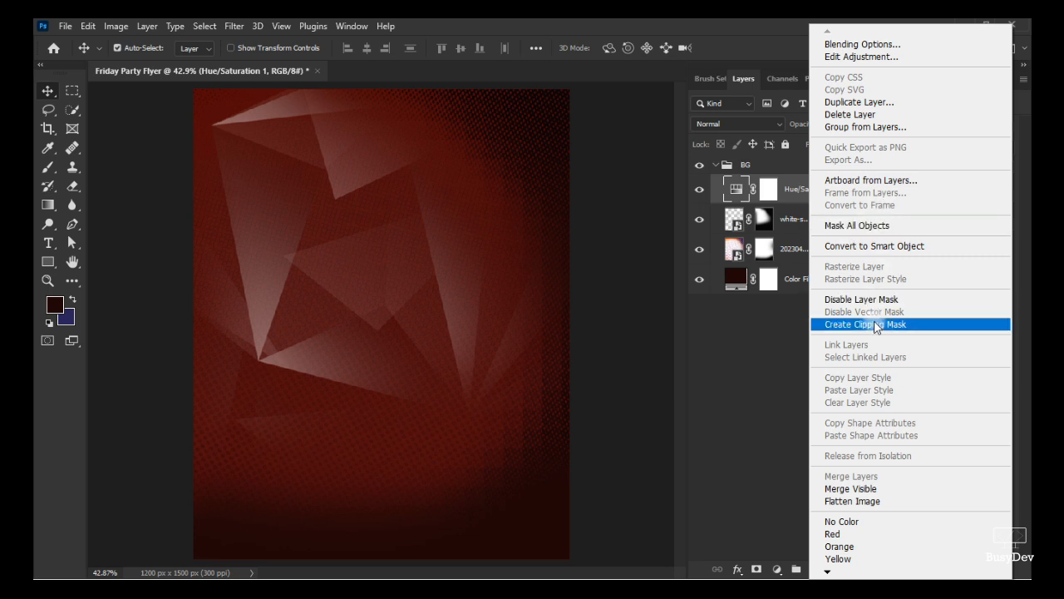
pyautogui.click(874, 323)
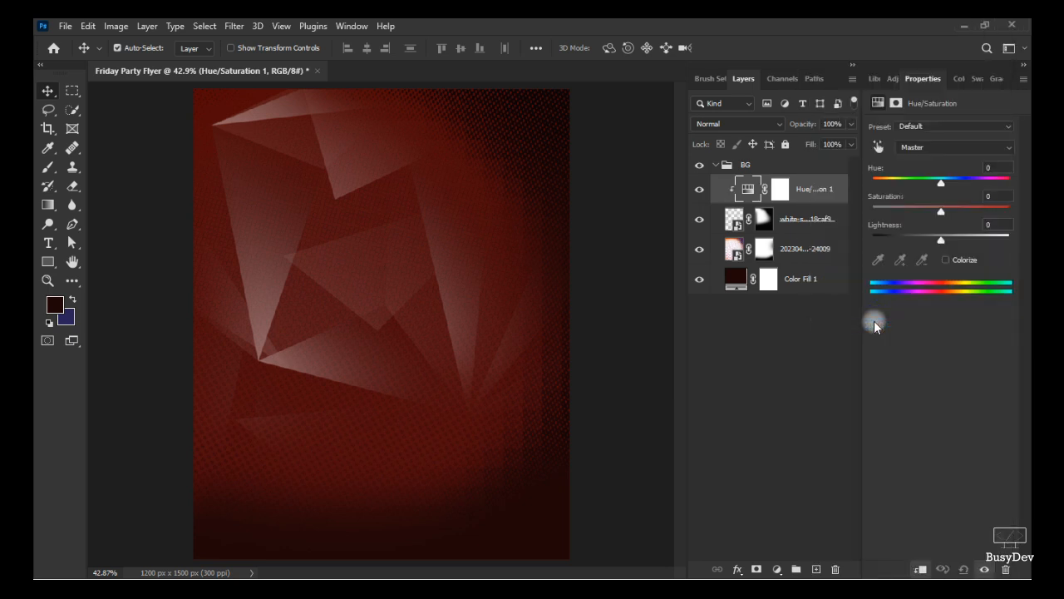
pyautogui.hotkey('ctrl', 'z')
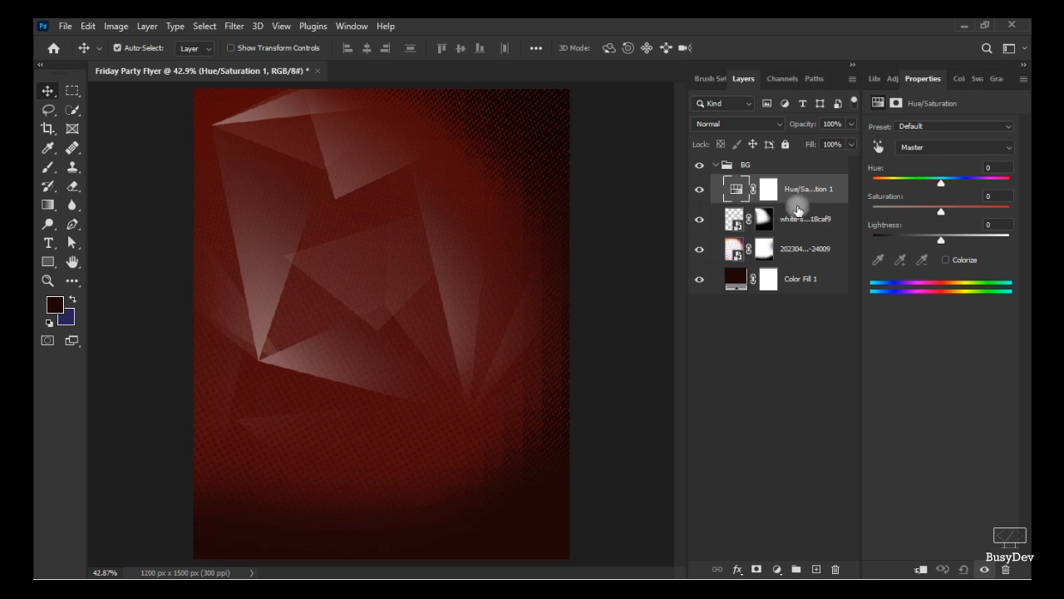
pyautogui.click(806, 193)
pyautogui.rightClick(806, 193)
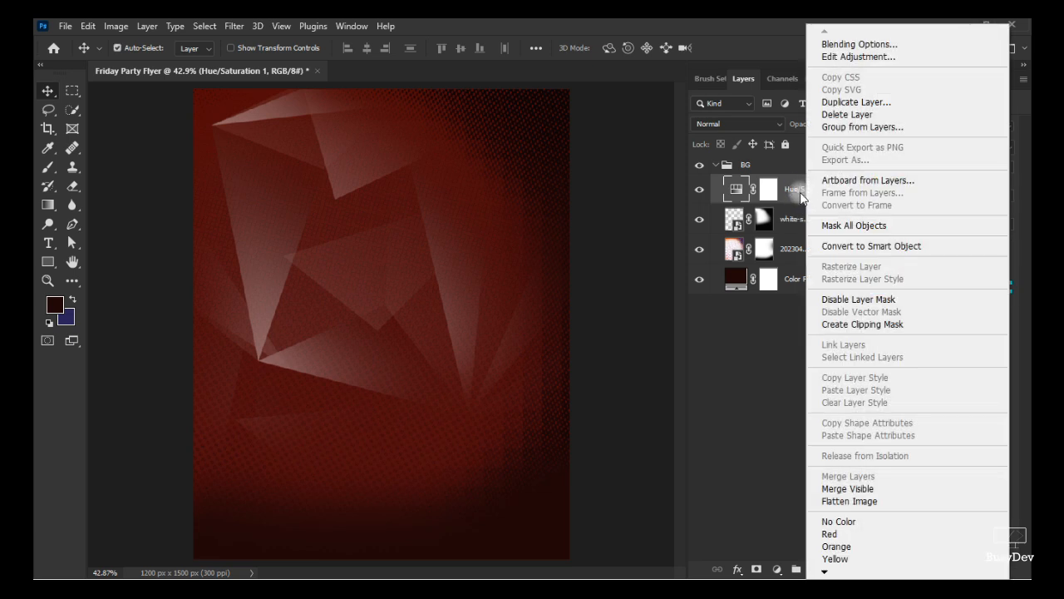
pyautogui.click(811, 206)
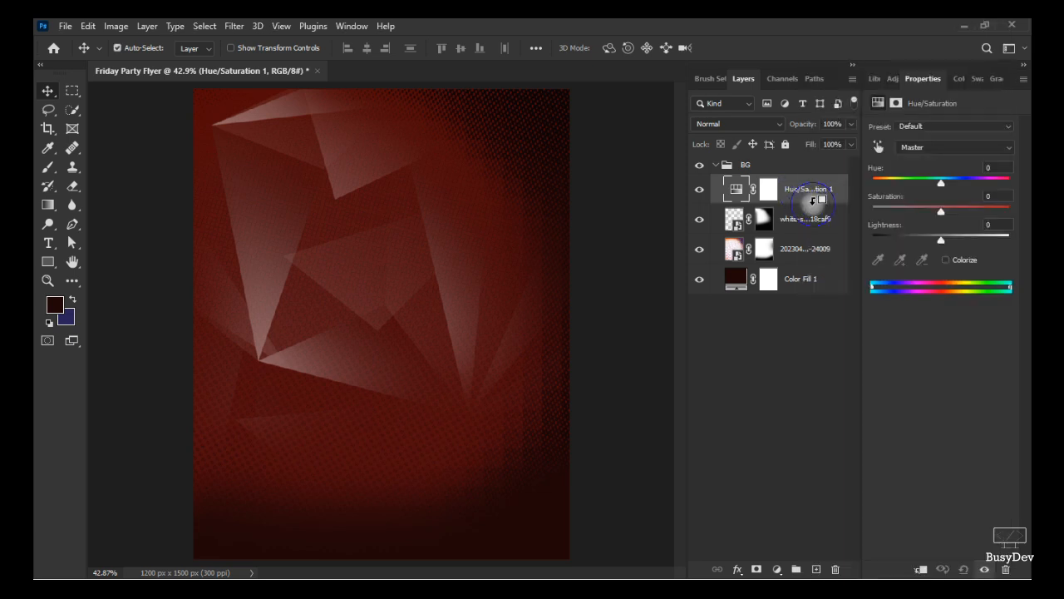
# - Clip the Hue/Saturation adjustment to the white geometric layer and turn on Colorize
pyautogui.keyDown('alt'); pyautogui.click(813, 203); pyautogui.keyUp('alt')
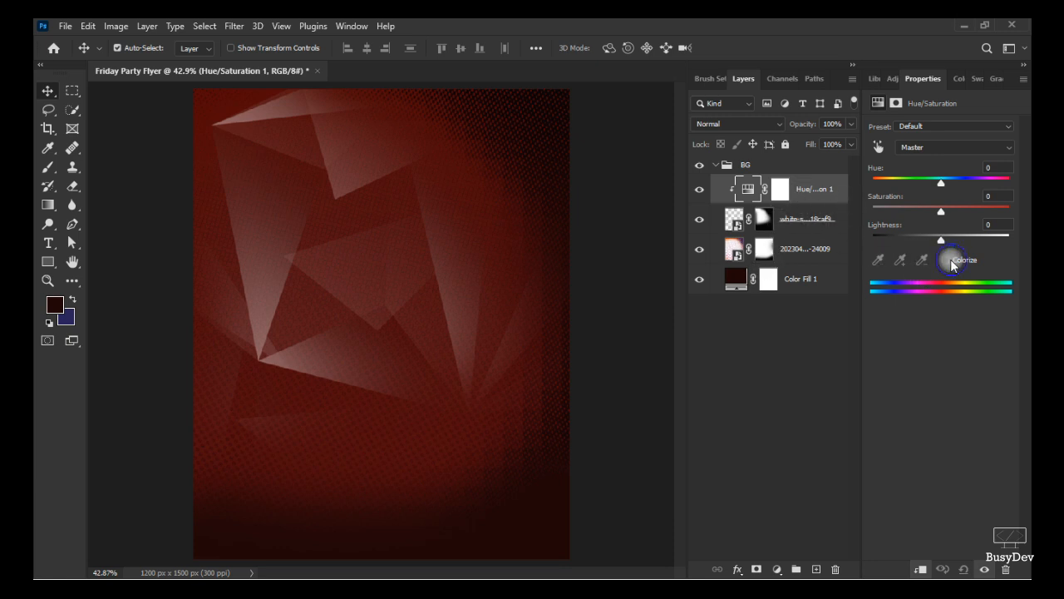
pyautogui.click(948, 259)
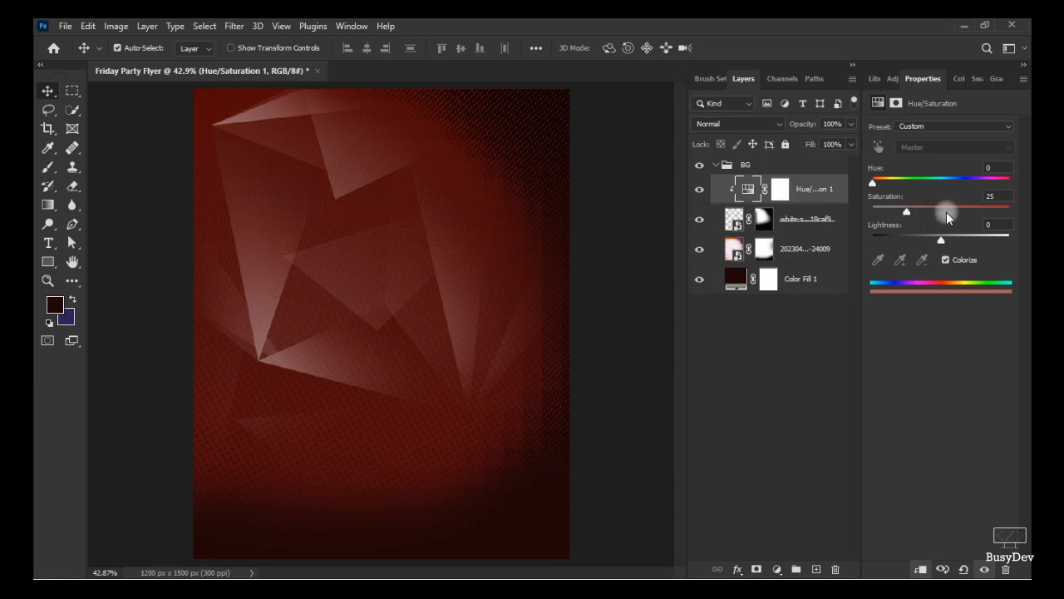
# - Set the Hue/Saturation adjustment's saturation to +48 and its lightness to -44
pyautogui.moveTo(912, 210); pyautogui.dragTo(935, 210)
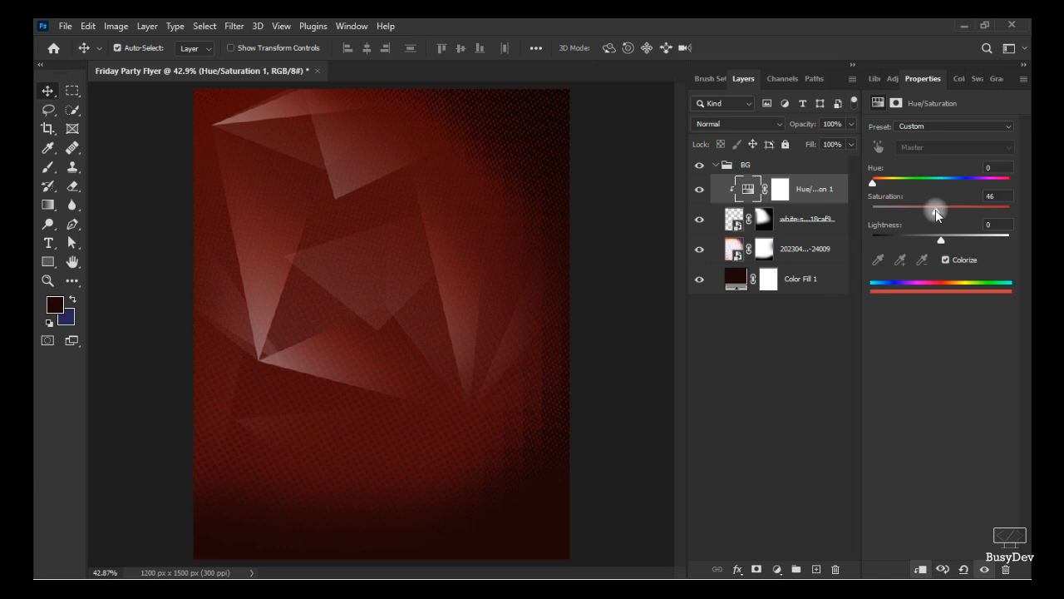
pyautogui.click(890, 199)
pyautogui.moveTo(889, 200); pyautogui.dragTo(892, 202)
pyautogui.moveTo(890, 202); pyautogui.dragTo(893, 203)
pyautogui.moveTo(885, 230); pyautogui.dragTo(855, 241)
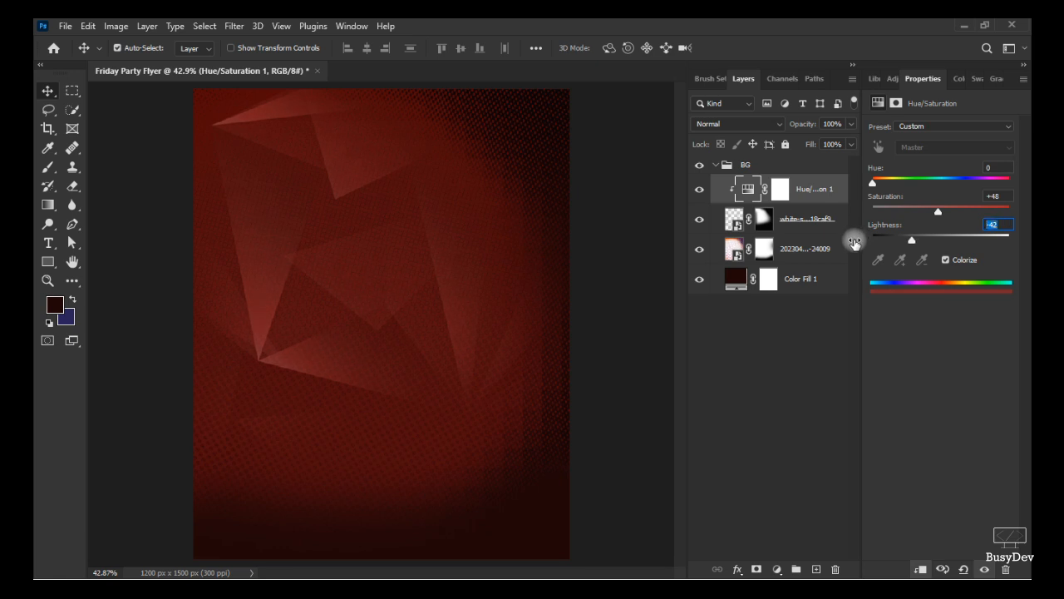
pyautogui.moveTo(855, 241); pyautogui.dragTo(854, 243)
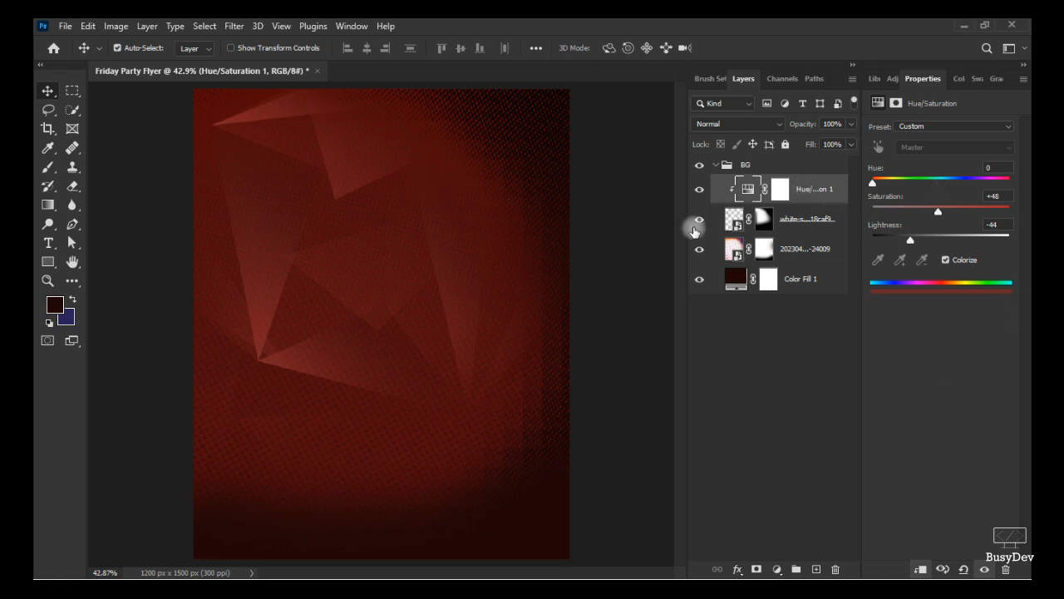
# - Collapse the BG group and create a new group above it named MODEL
pyautogui.click(716, 166)
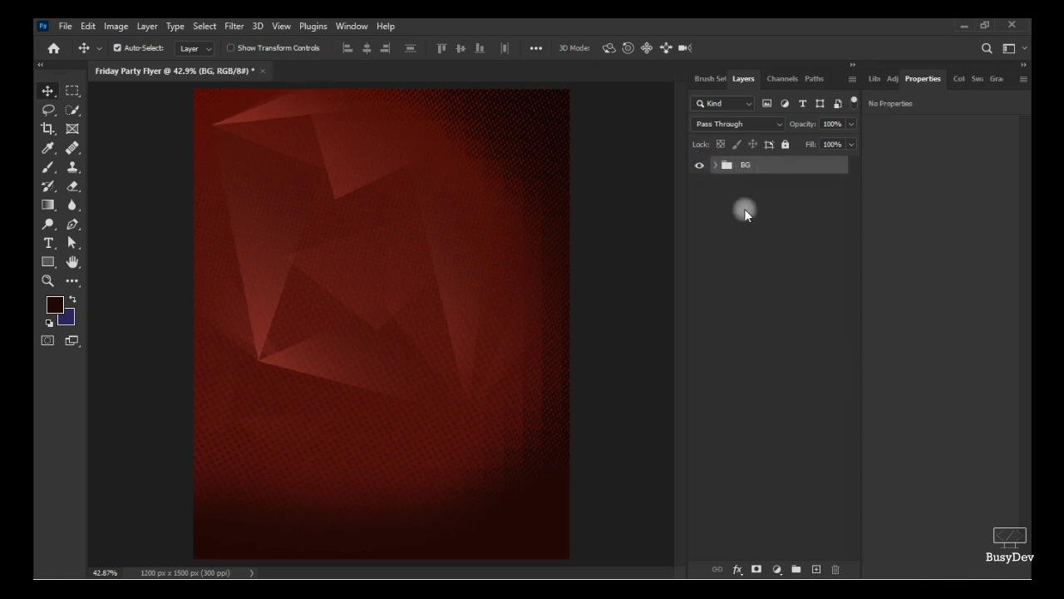
pyautogui.click(797, 569)
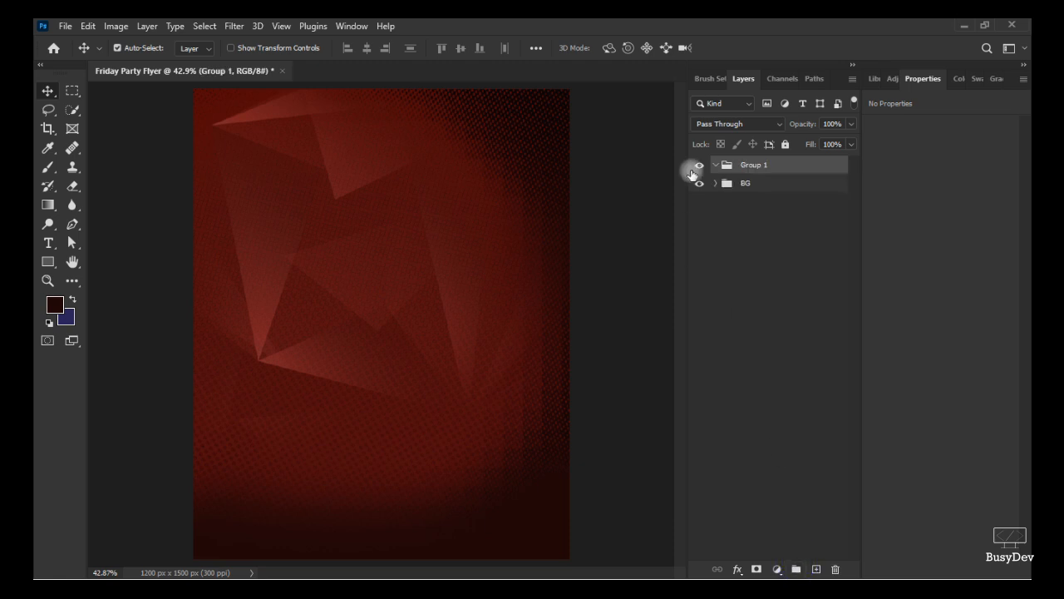
pyautogui.doubleClick(748, 165)
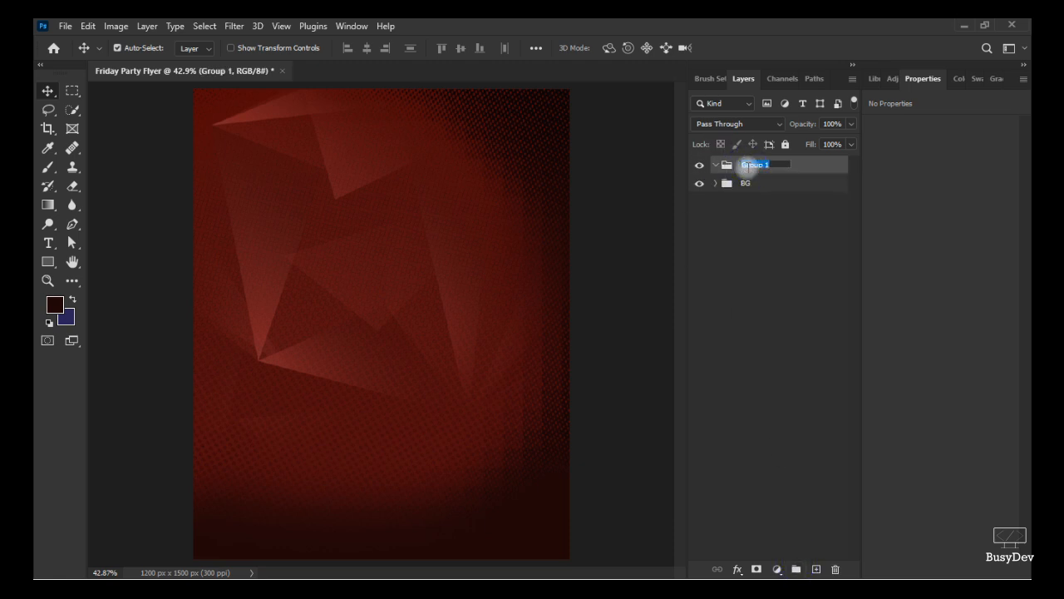
pyautogui.write('MODEL')
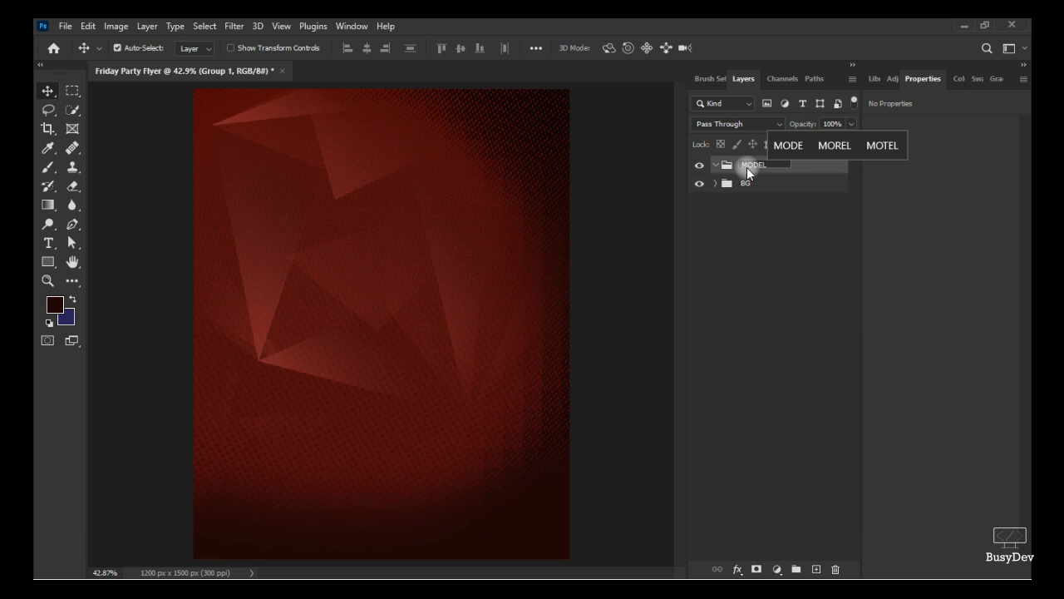
pyautogui.press('Return')
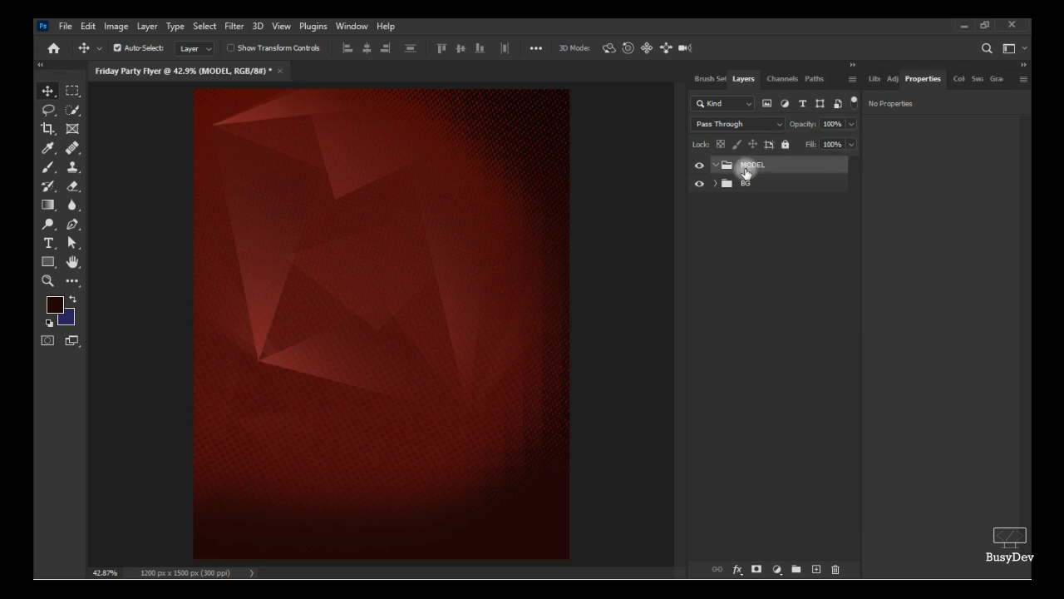
pyautogui.doubleClick(750, 165)
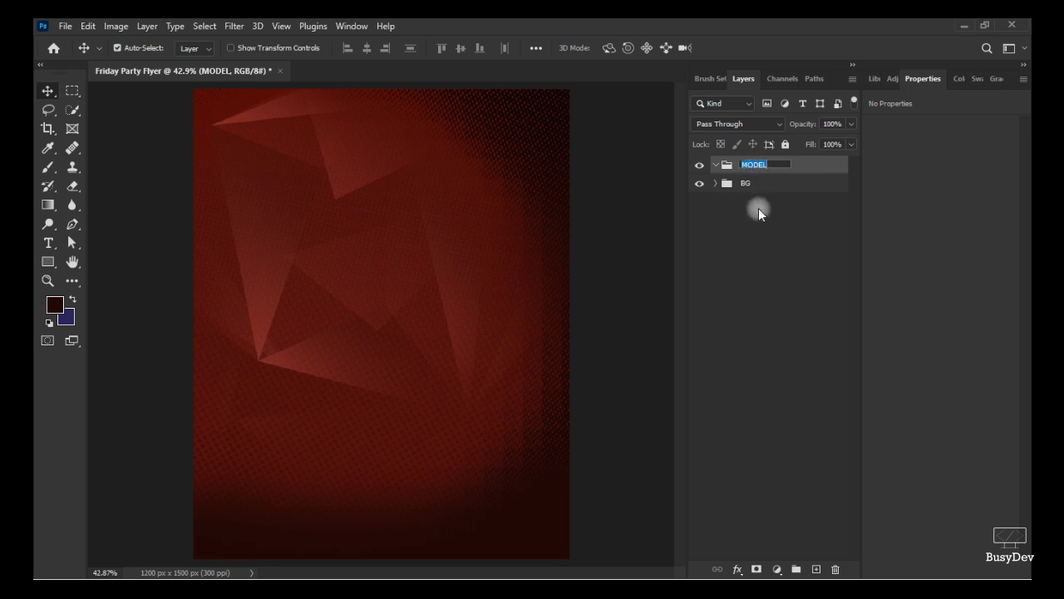
pyautogui.click(757, 204)
pyautogui.click(757, 169)
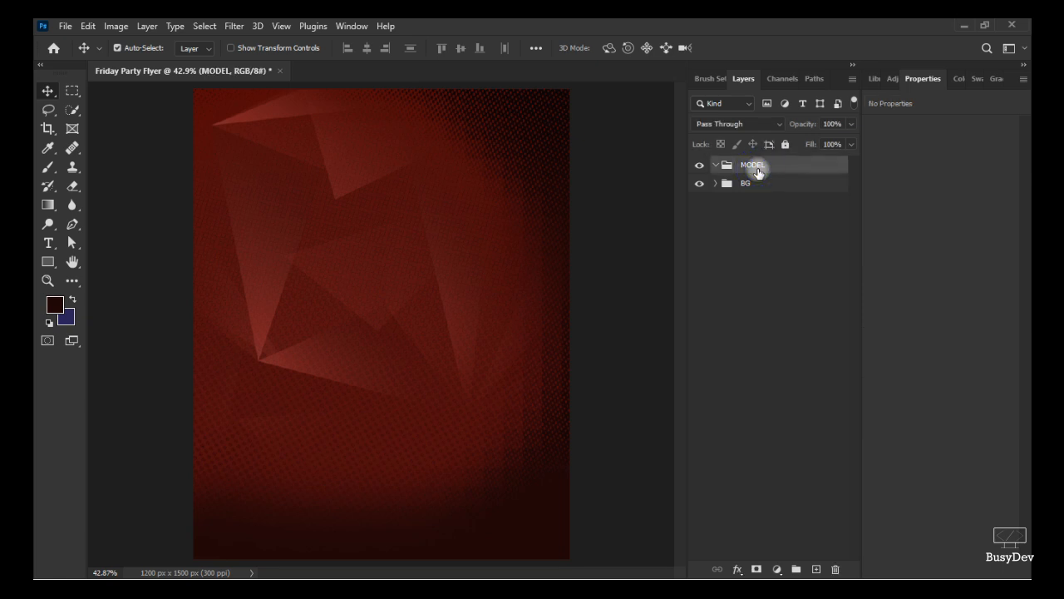
# - Place the red-background portrait photo from the FRIDAY RED PARTY folder into the flyer and rasterize its layer
pyautogui.hotkey('alt', 'Tab')
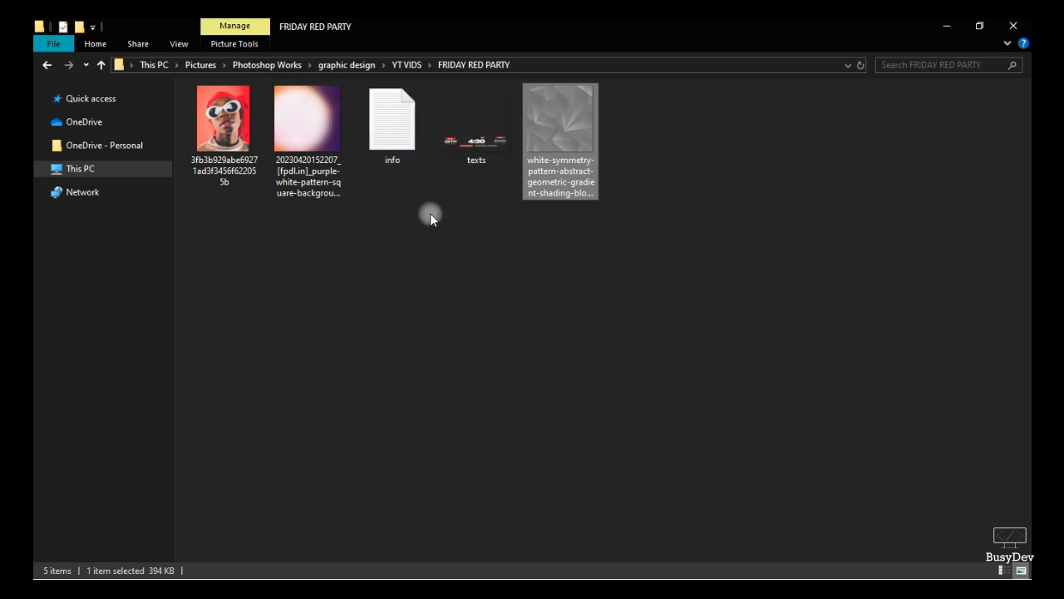
pyautogui.moveTo(226, 112); pyautogui.dragTo(382, 269)
pyautogui.hotkey('alt', 'Tab')
pyautogui.click(755, 50)
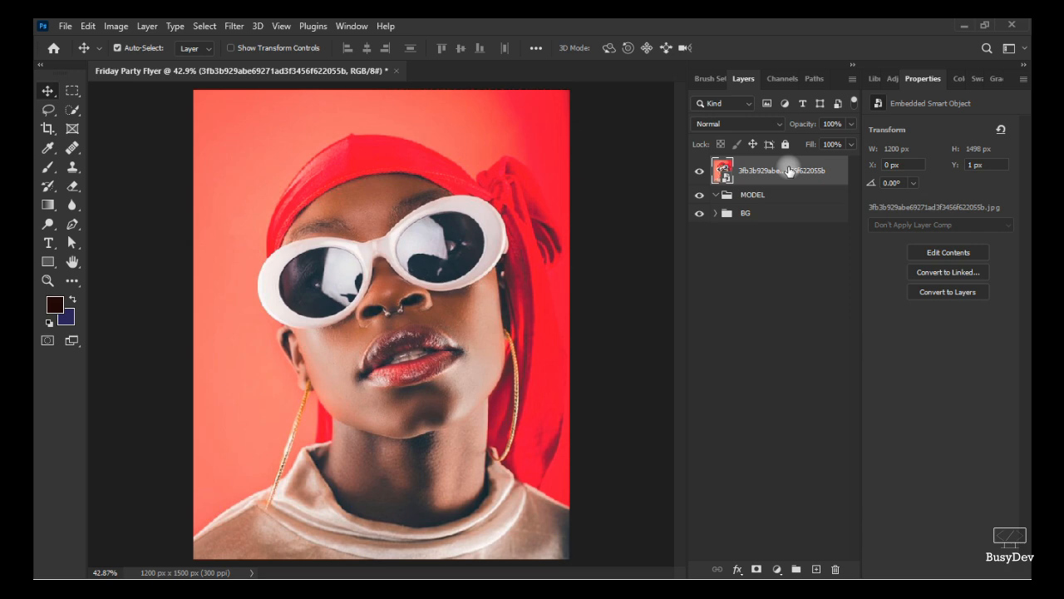
pyautogui.rightClick(770, 174)
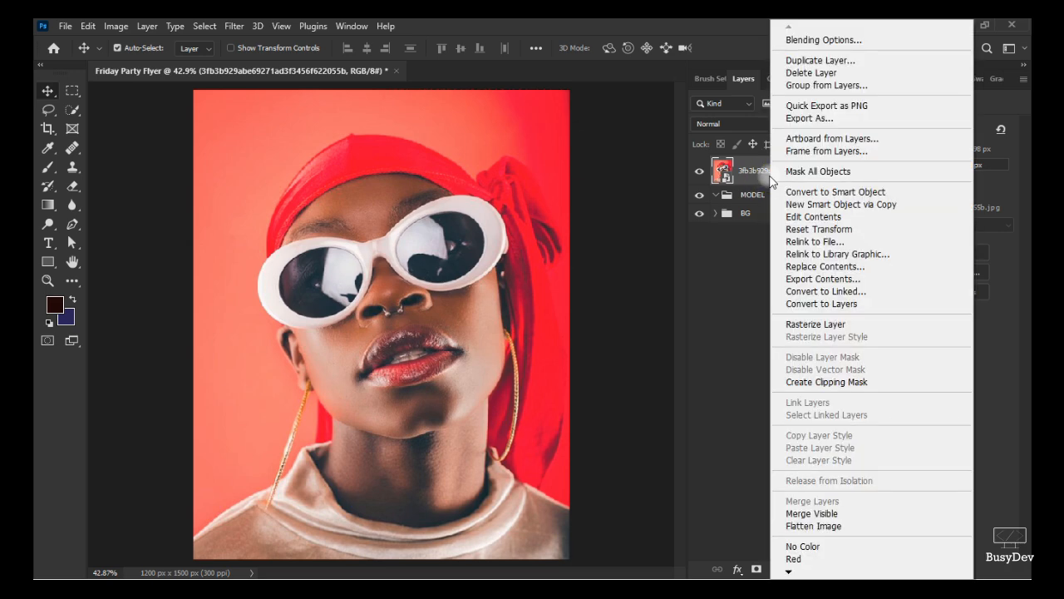
pyautogui.click(848, 324)
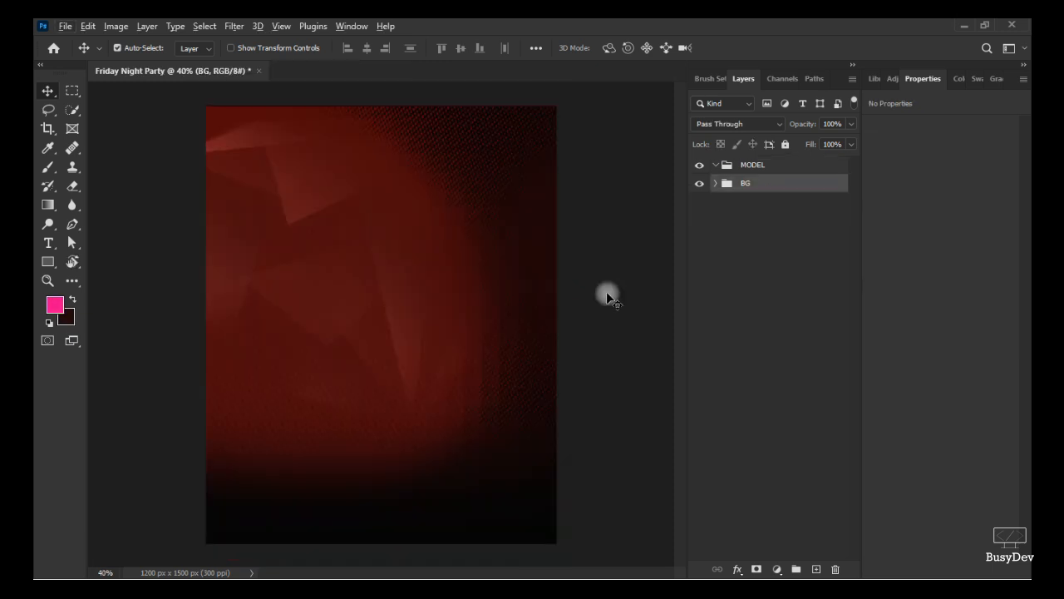
# - Bring the cut-out PNG of the portrait from the FRIDAY RED PARTY folder into the Friday Night Party document
pyautogui.hotkey('alt', 'Tab')
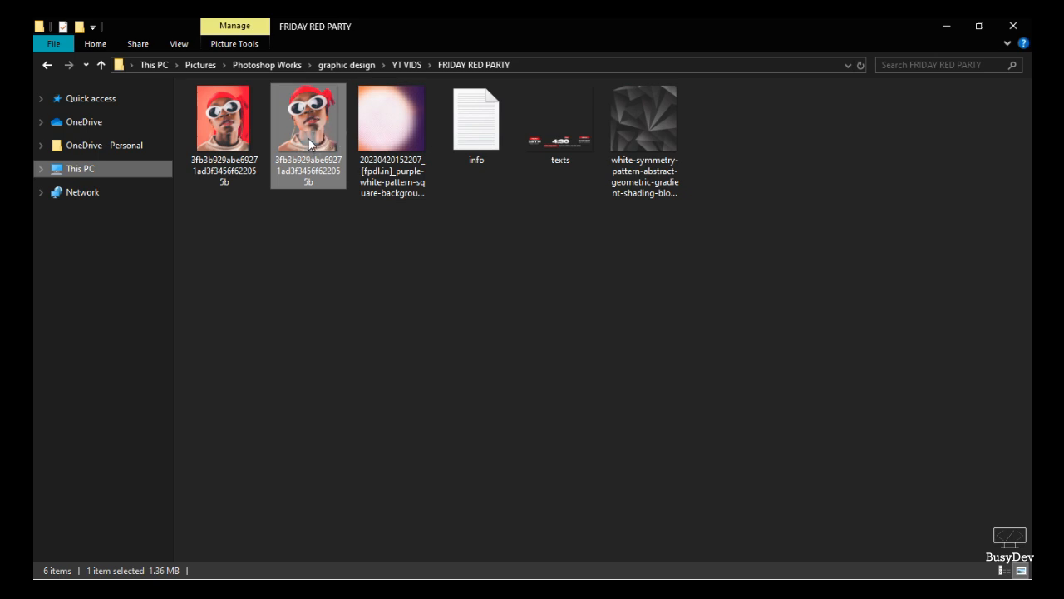
pyautogui.moveTo(309, 143); pyautogui.dragTo(395, 329)
pyautogui.hotkey('alt', 'Tab')
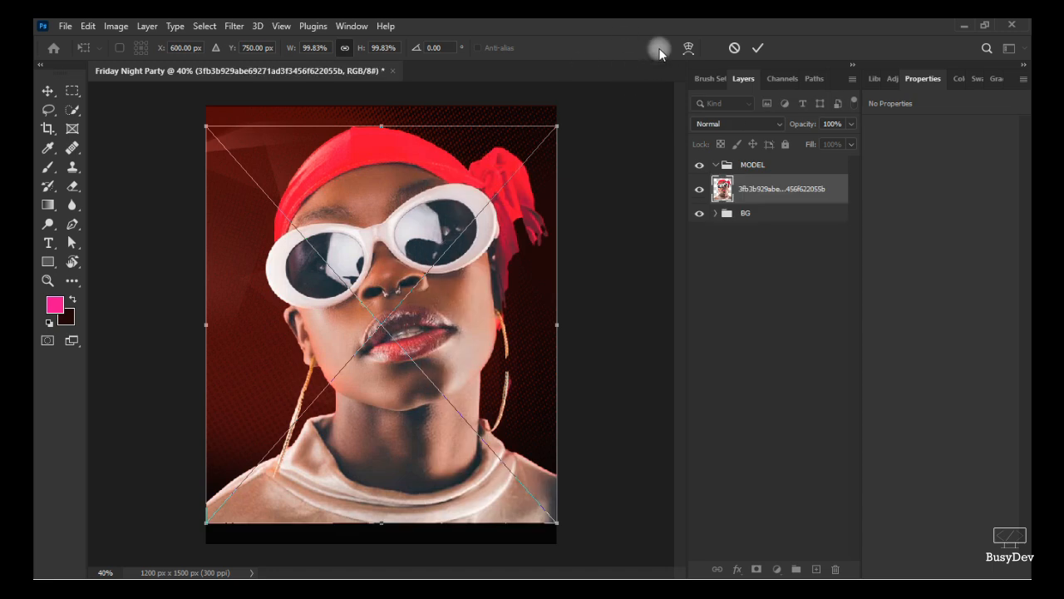
# - Flip the cut-out portrait horizontally, scale it down to about 844 px wide, and place it against the canvas's right edge
pyautogui.rightClick(456, 259)
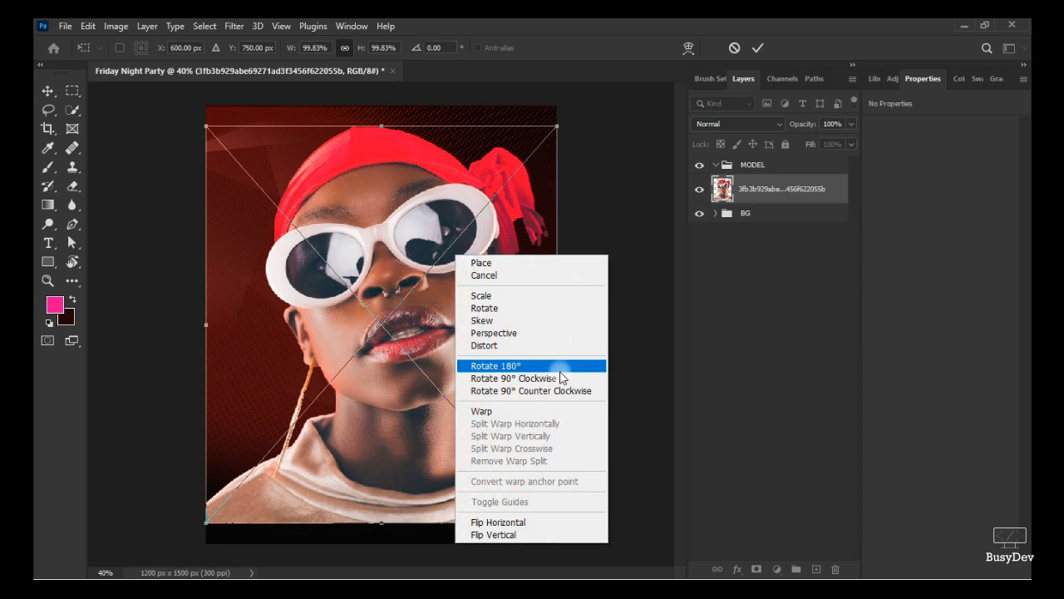
pyautogui.click(530, 522)
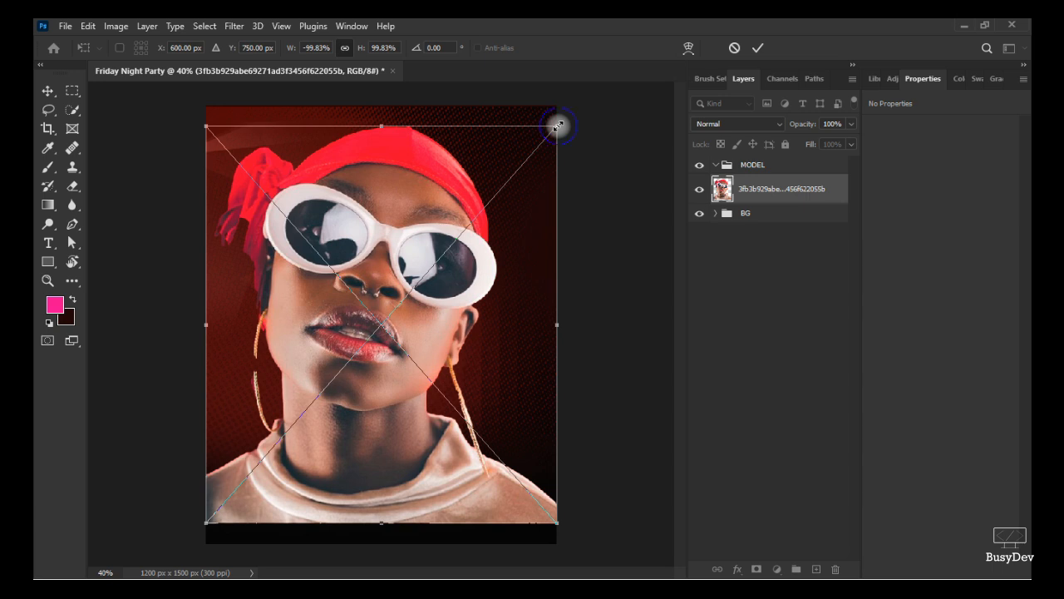
pyautogui.moveTo(557, 126); pyautogui.dragTo(499, 178)
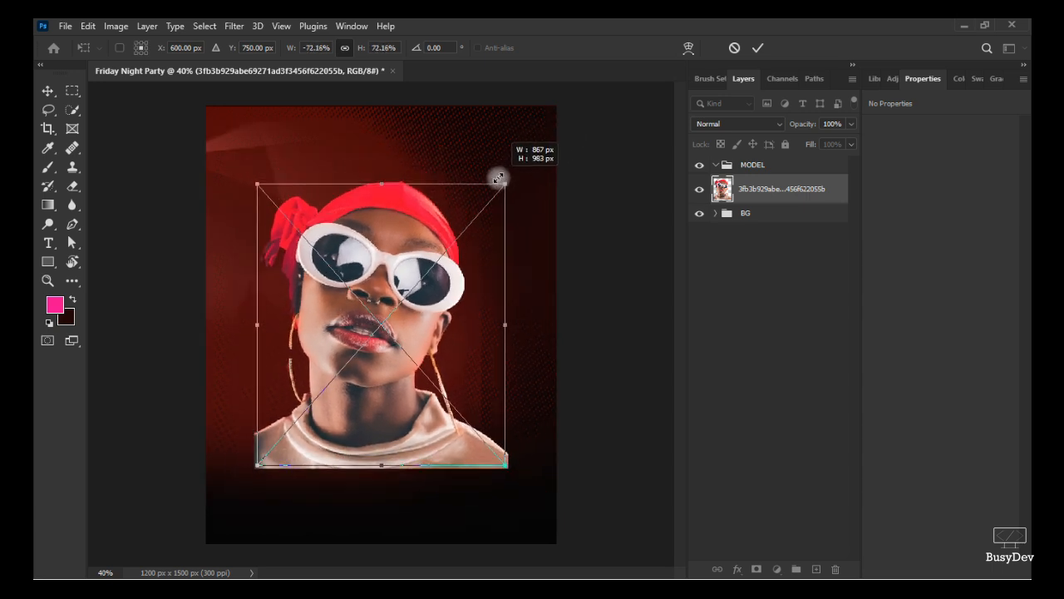
pyautogui.moveTo(413, 317); pyautogui.dragTo(469, 318)
pyautogui.click(757, 49)
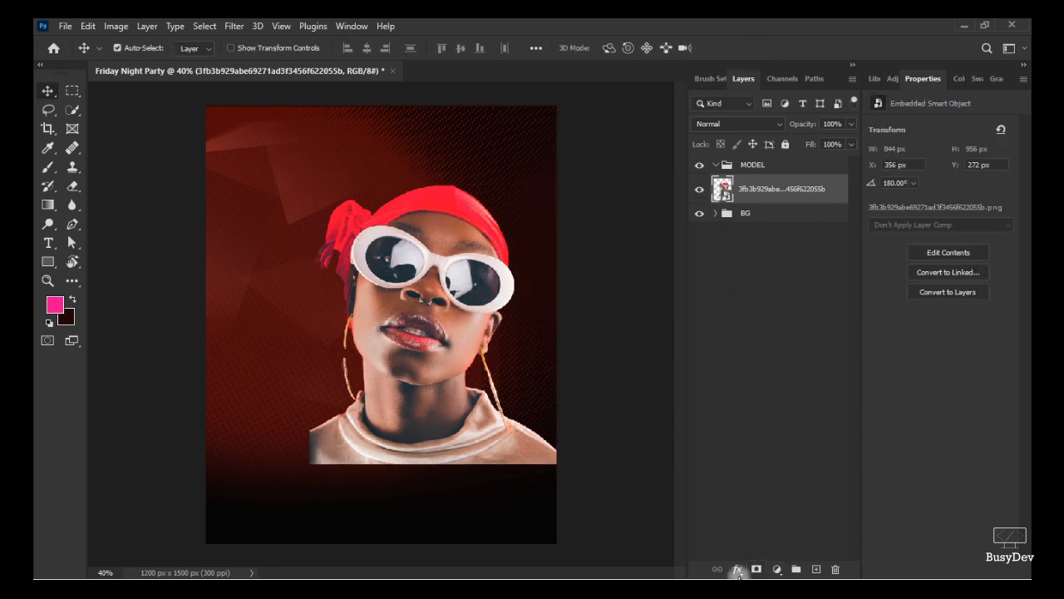
# - Add a layer mask to the portrait and paint black with a soft 500 px brush to fade its lower edge
pyautogui.click(756, 569)
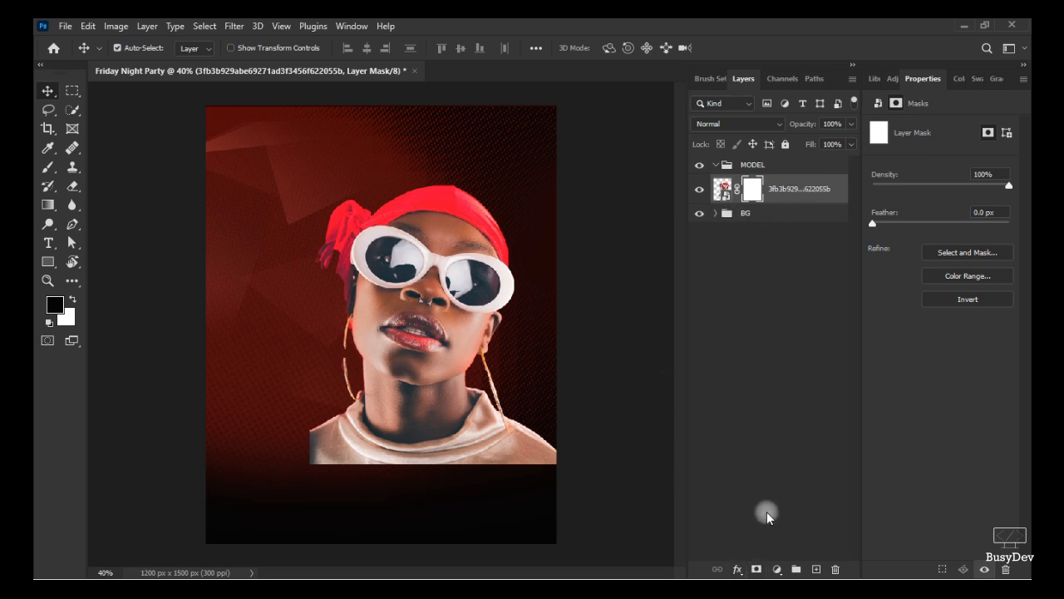
pyautogui.press('b')
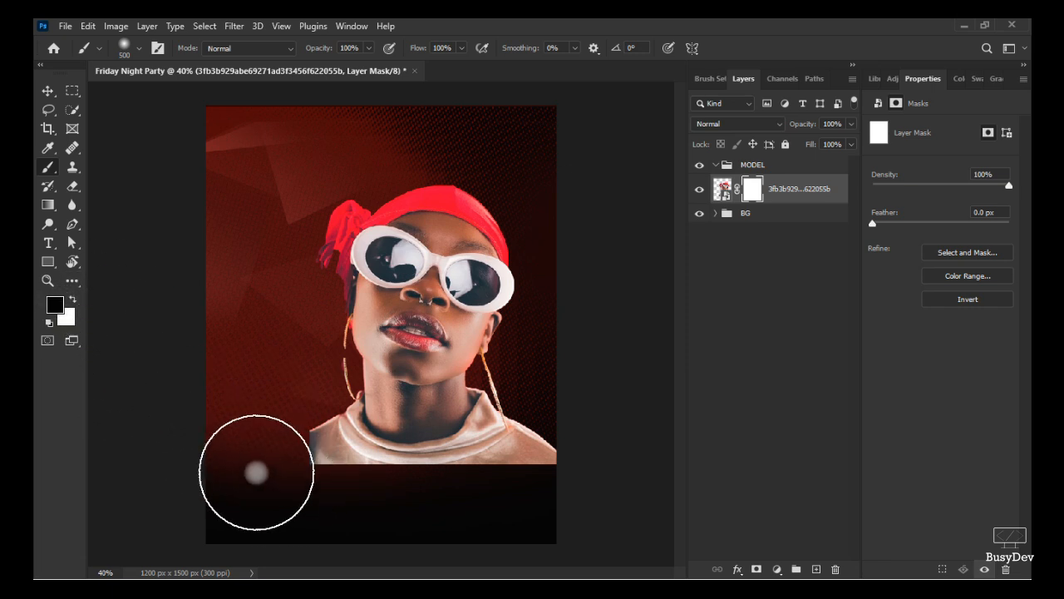
pyautogui.moveTo(258, 472)
pyautogui.mouseDown()
pyautogui.moveTo(399, 514)
pyautogui.moveTo(532, 511)
pyautogui.moveTo(614, 494)
pyautogui.moveTo(423, 504)
pyautogui.moveTo(300, 488)
pyautogui.moveTo(381, 522)
pyautogui.moveTo(462, 520)
pyautogui.moveTo(494, 509)
pyautogui.moveTo(469, 509)
pyautogui.moveTo(485, 500)
pyautogui.moveTo(558, 491)
pyautogui.moveTo(400, 512)
pyautogui.moveTo(344, 449)
pyautogui.mouseUp()
pyautogui.press('v')
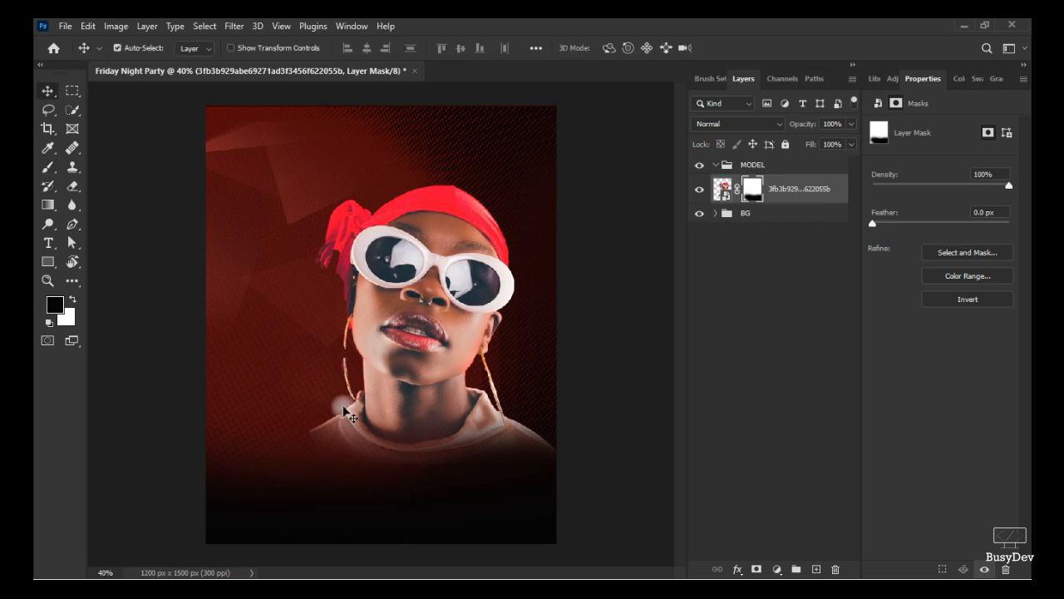
# - Convert the masked portrait layer to a smart object
pyautogui.rightClick(783, 190)
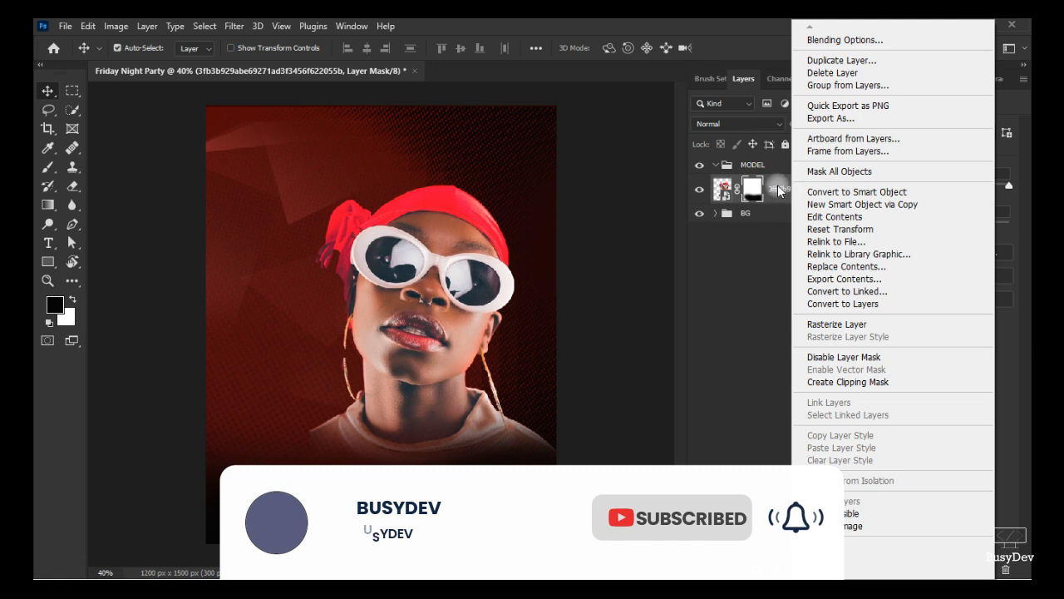
pyautogui.click(836, 192)
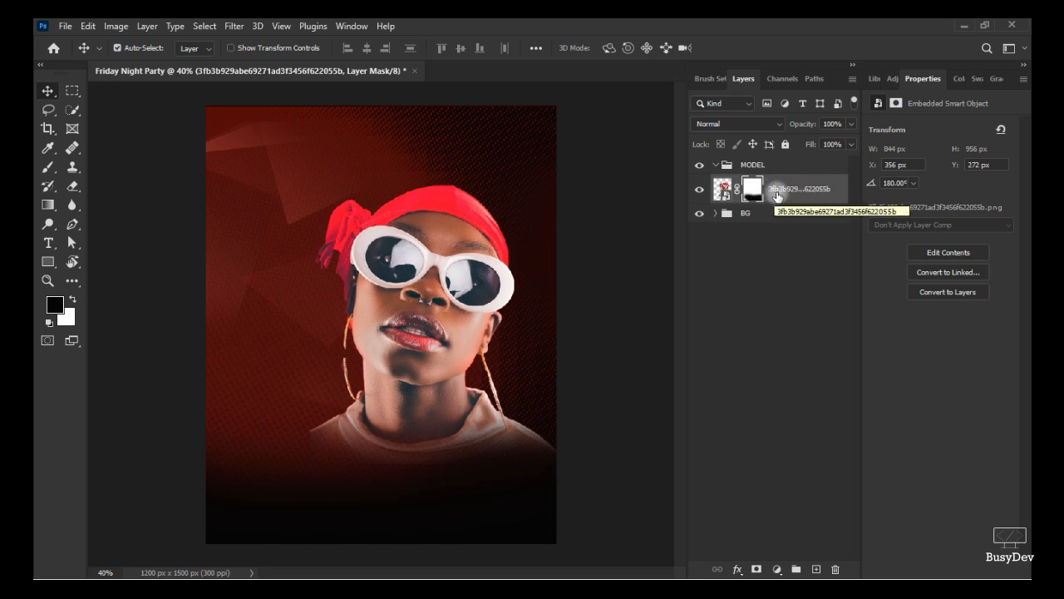
pyautogui.press('ctrl')
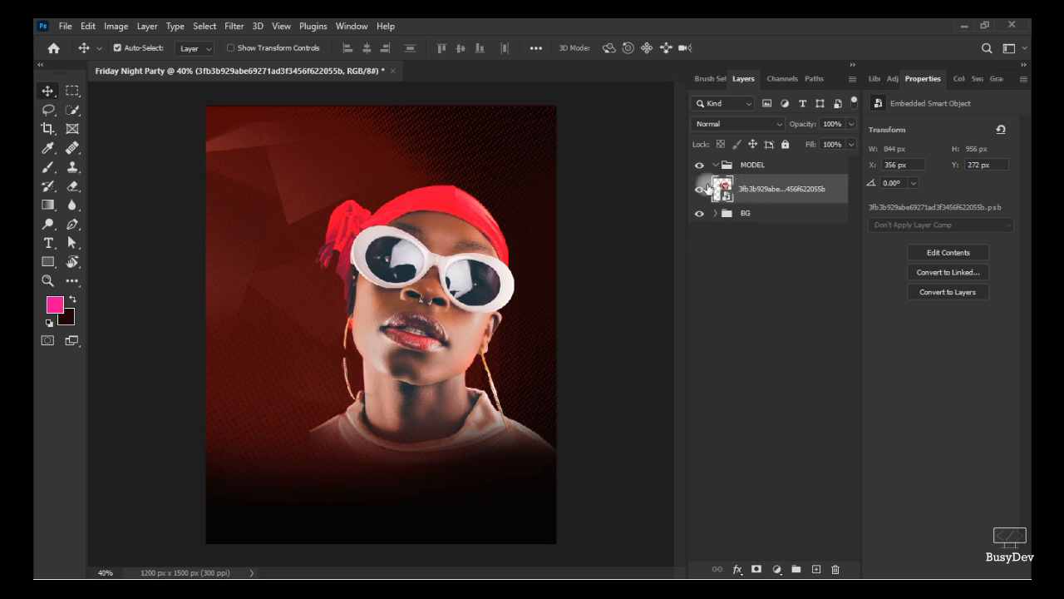
# - Open the Camera Raw Filter on the portrait smart object and set Sharpening to 11
pyautogui.click(232, 26)
pyautogui.click(328, 132)
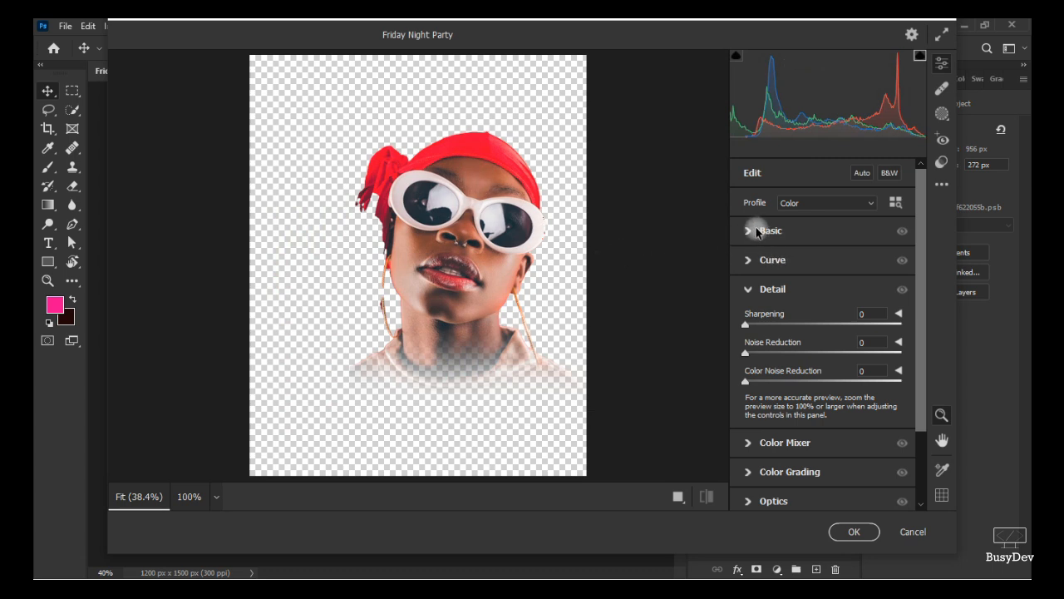
pyautogui.moveTo(776, 311)
pyautogui.mouseDown()
pyautogui.moveTo(788, 313)
pyautogui.moveTo(777, 317)
pyautogui.mouseUp()
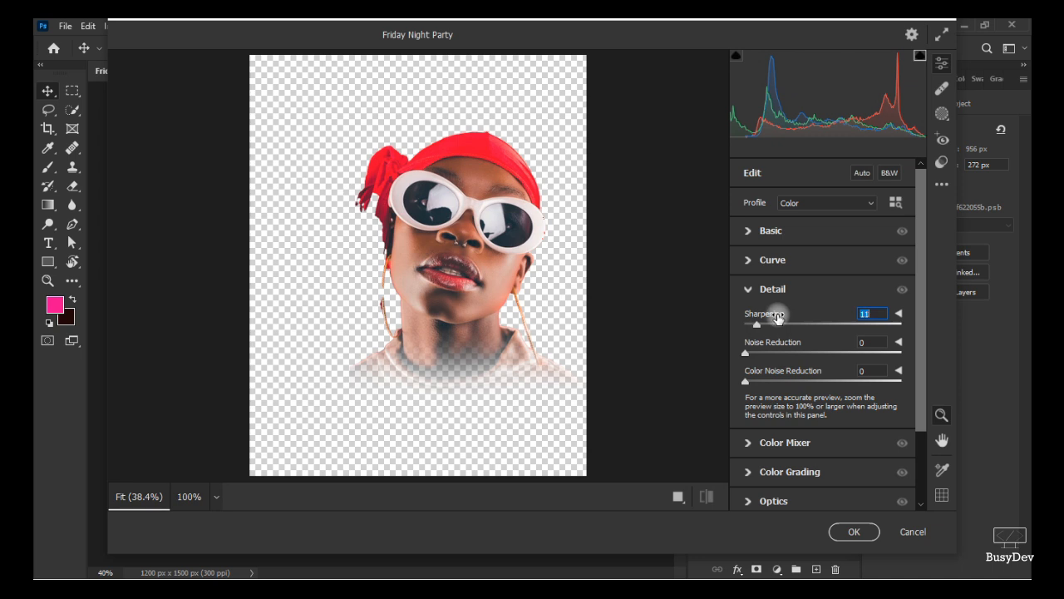
# - Set the portrait's Contrast to +22, Highlights to -12, Shadows to -2, Texture to +12, Clarity to +4 and Dehaze to +9
pyautogui.click(751, 234)
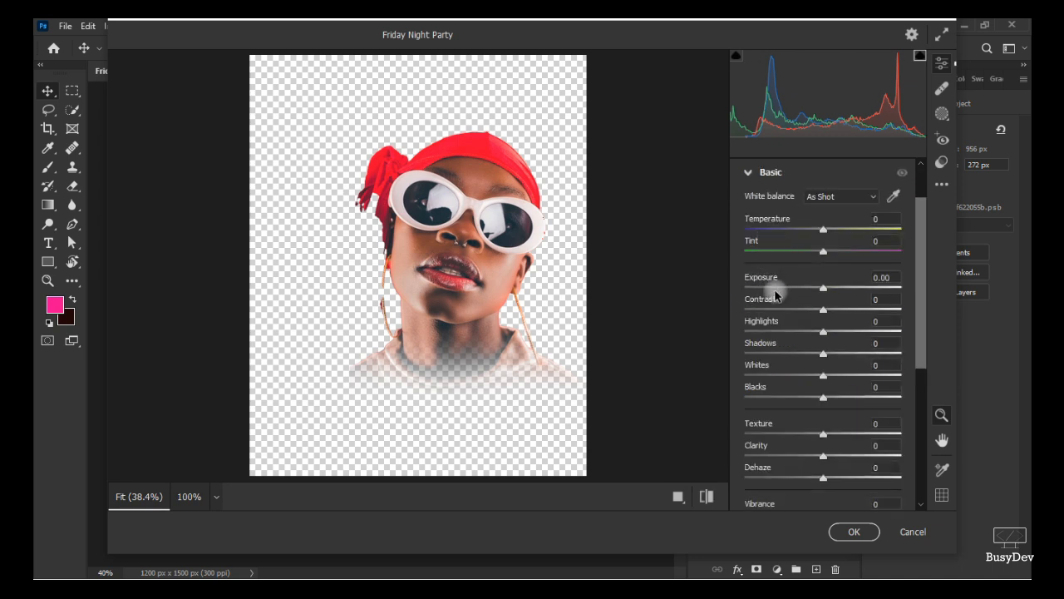
pyautogui.moveTo(763, 324)
pyautogui.mouseDown()
pyautogui.moveTo(751, 326)
pyautogui.moveTo(786, 297)
pyautogui.moveTo(775, 326)
pyautogui.mouseUp()
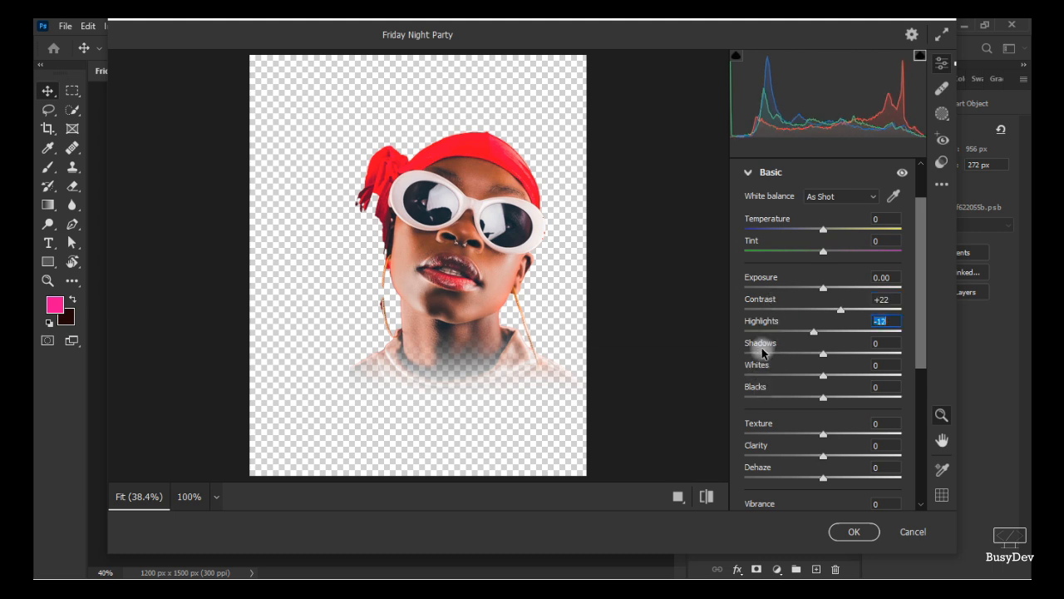
pyautogui.click(763, 344)
pyautogui.moveTo(766, 346)
pyautogui.mouseDown()
pyautogui.moveTo(743, 341)
pyautogui.moveTo(764, 337)
pyautogui.mouseUp()
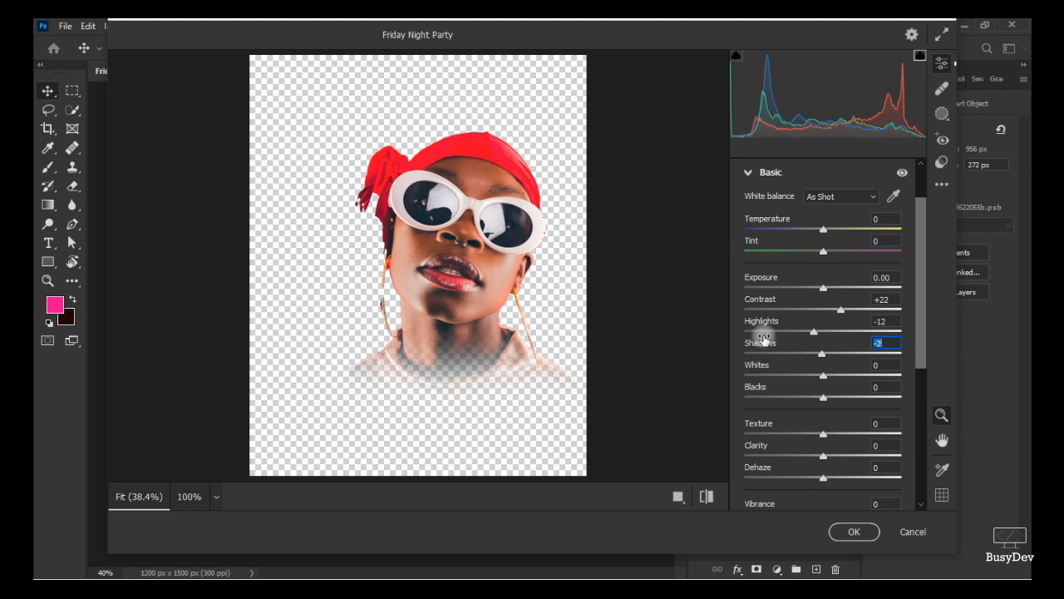
pyautogui.moveTo(755, 422)
pyautogui.mouseDown()
pyautogui.moveTo(786, 426)
pyautogui.moveTo(768, 428)
pyautogui.mouseUp()
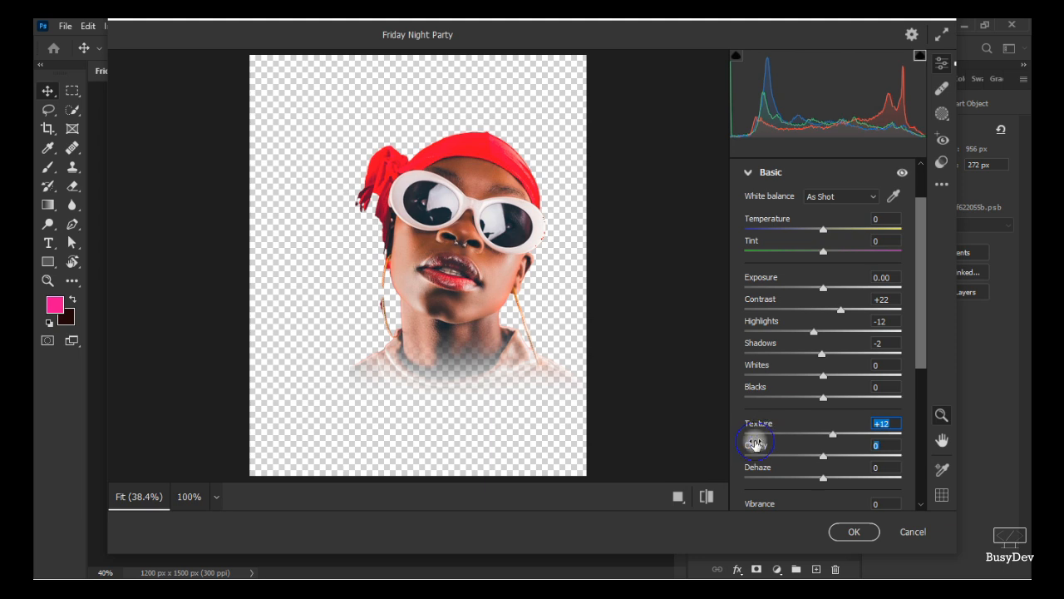
pyautogui.moveTo(756, 444); pyautogui.dragTo(765, 472)
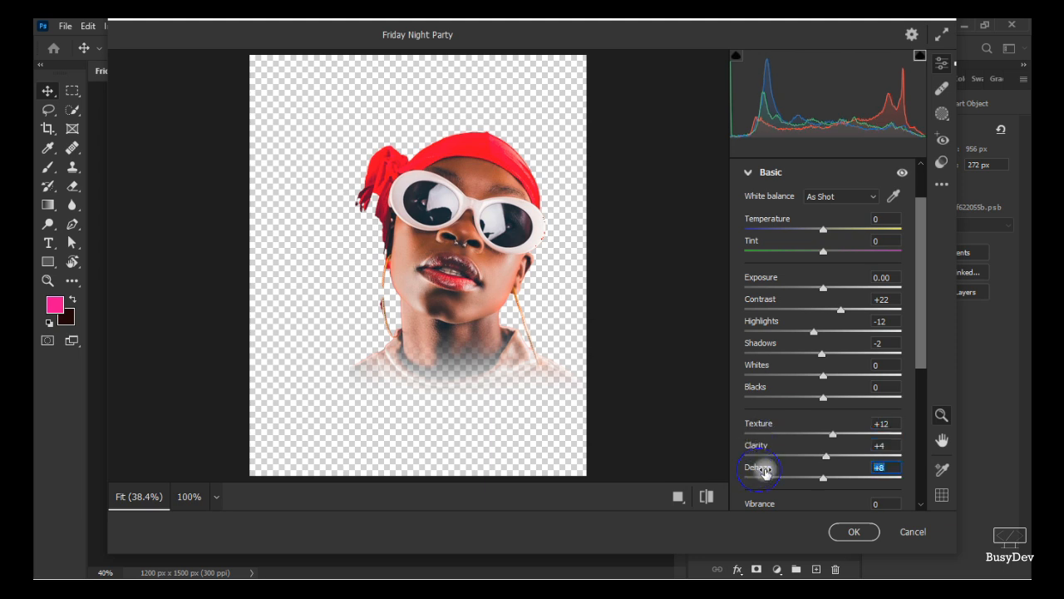
# - Inspect the portrait's neck and face at 100%, return to the fitted view, and set Vibrance to +7
pyautogui.scroll(-5, 798, 390)
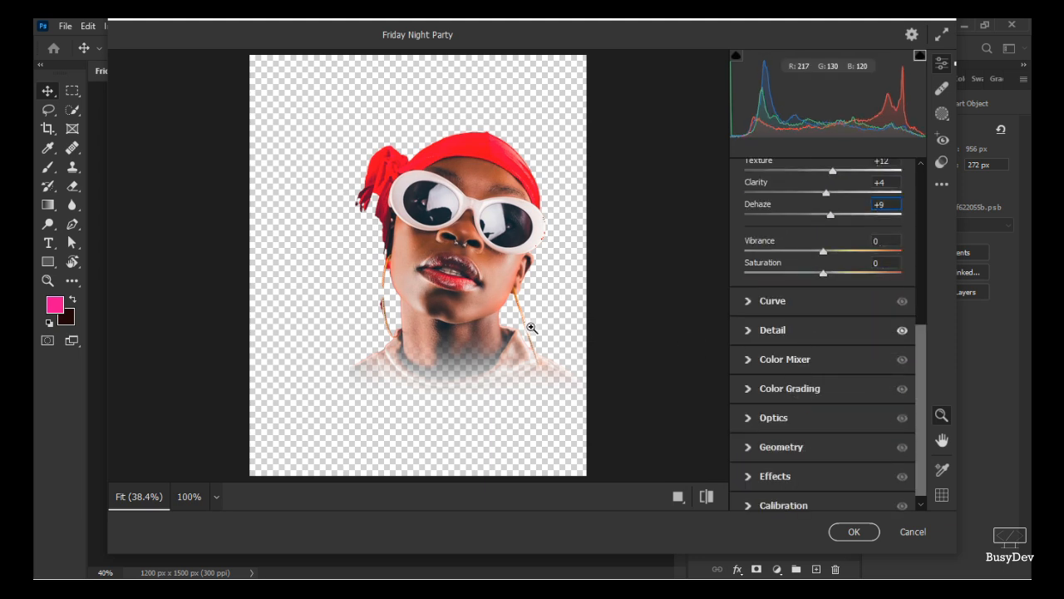
pyautogui.click(470, 337)
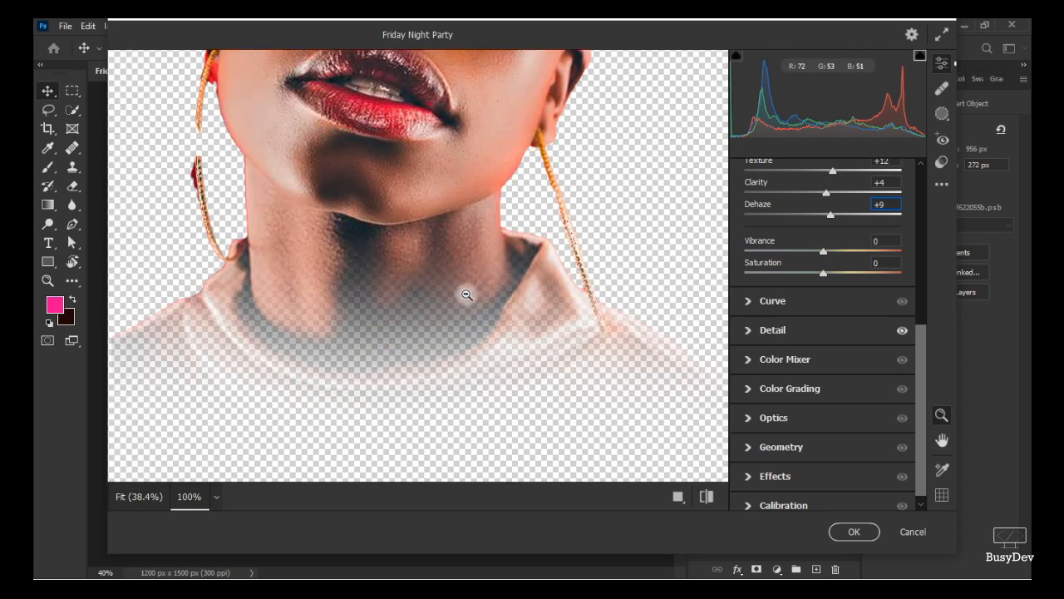
pyautogui.scroll(5, 454, 172)
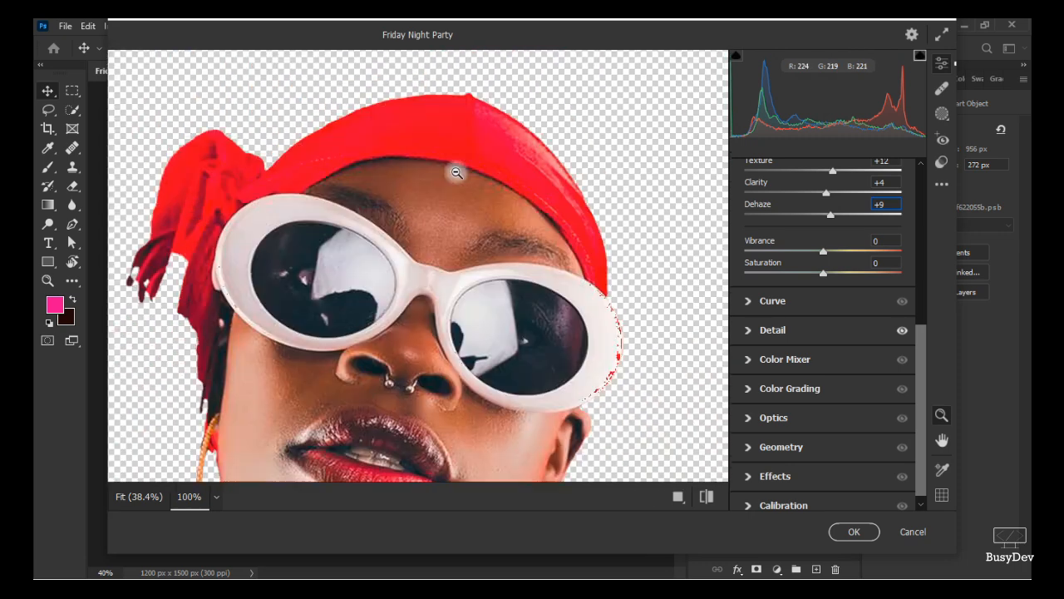
pyautogui.scroll(-3, 456, 173)
pyautogui.click(475, 285)
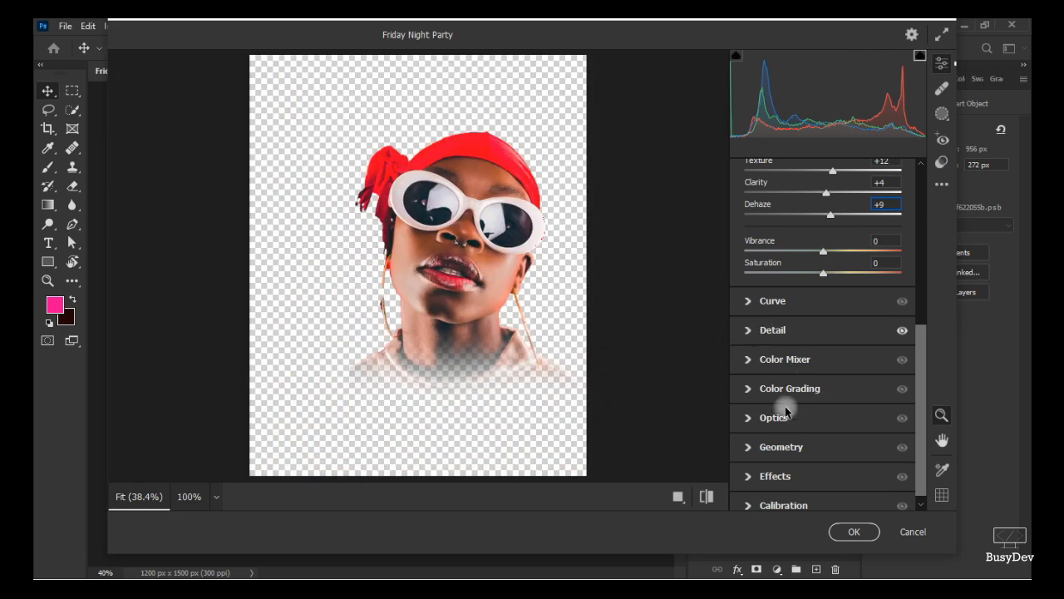
pyautogui.moveTo(767, 238); pyautogui.dragTo(774, 243)
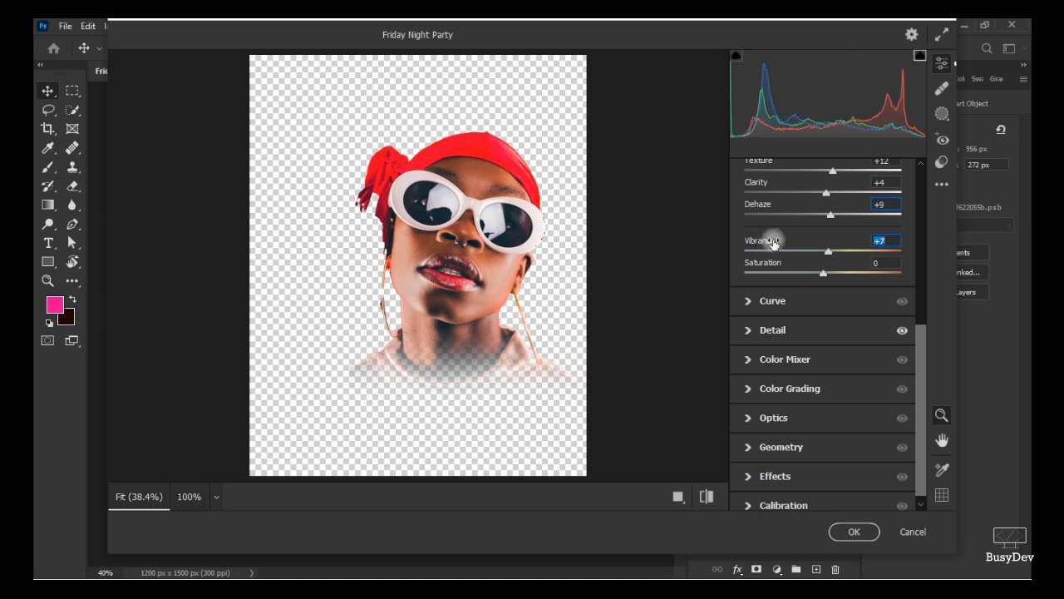
# - Review the Basic adjustments and apply the Camera Raw Filter to the portrait smart object
pyautogui.scroll(3, 770, 216)
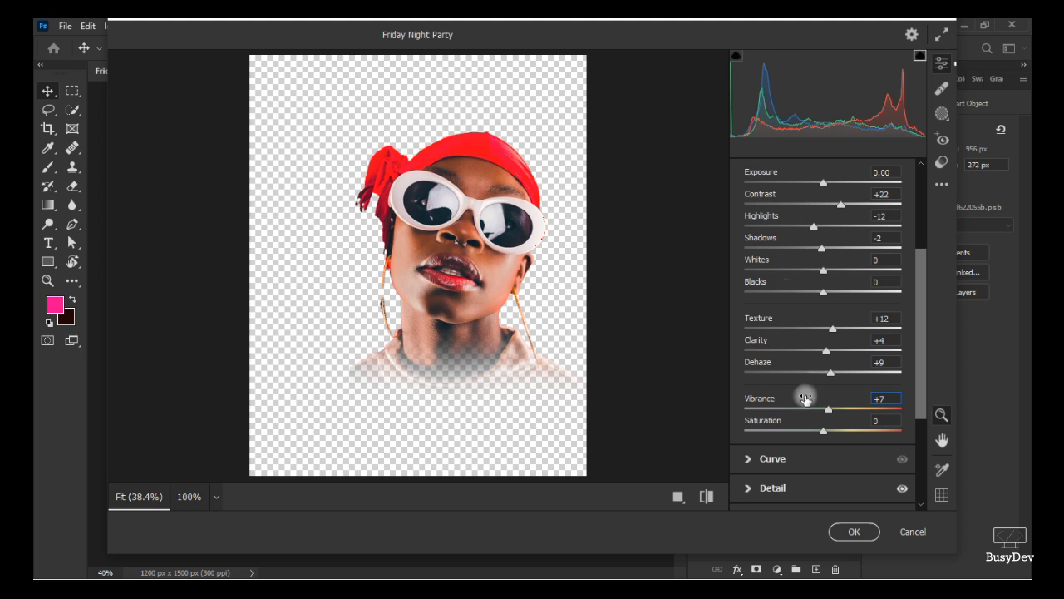
pyautogui.scroll(3, 779, 335)
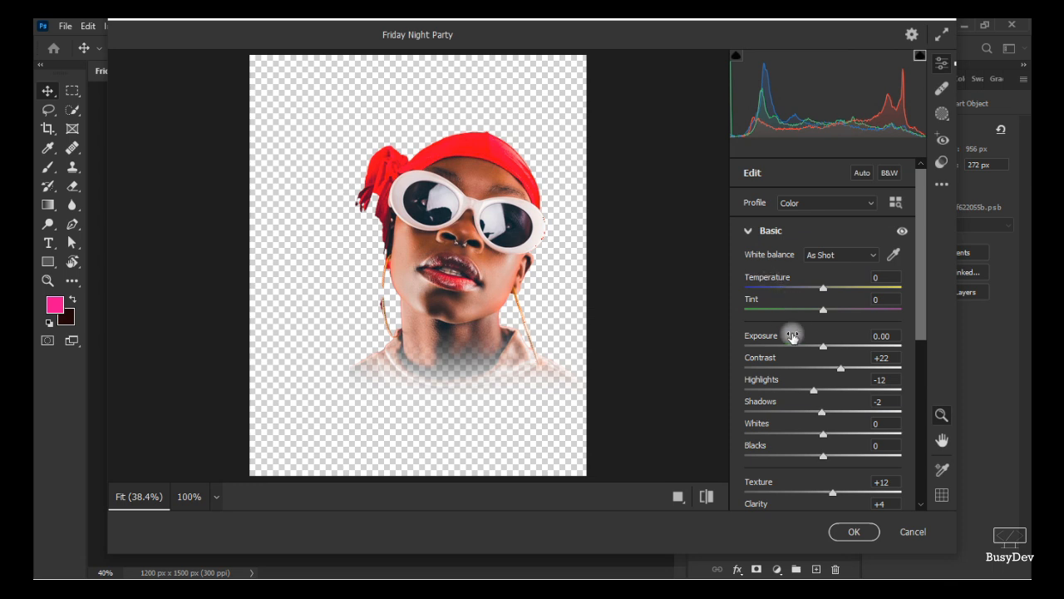
pyautogui.scroll(-3, 791, 334)
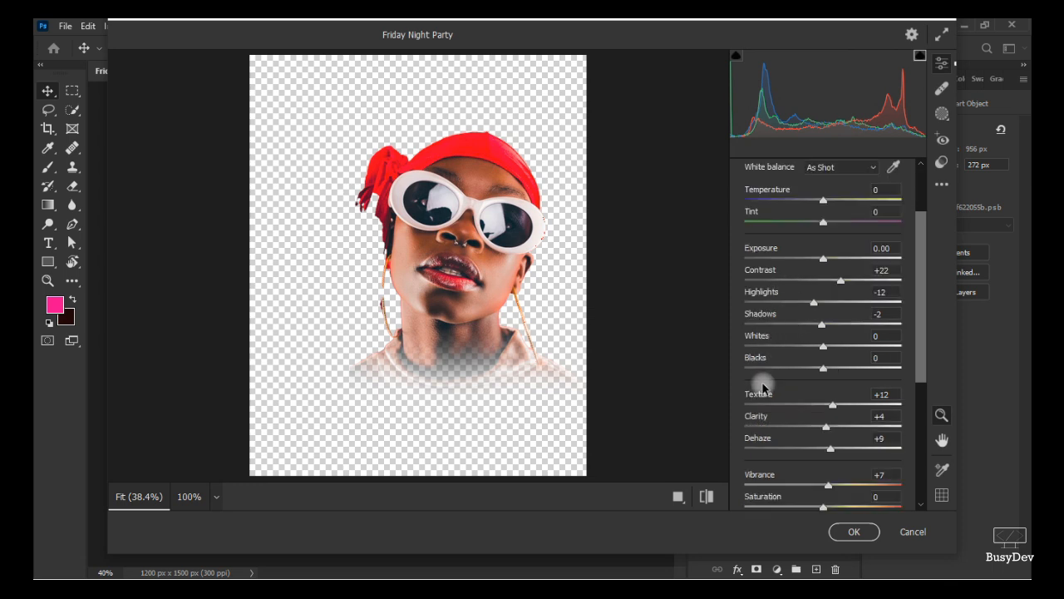
pyautogui.click(852, 532)
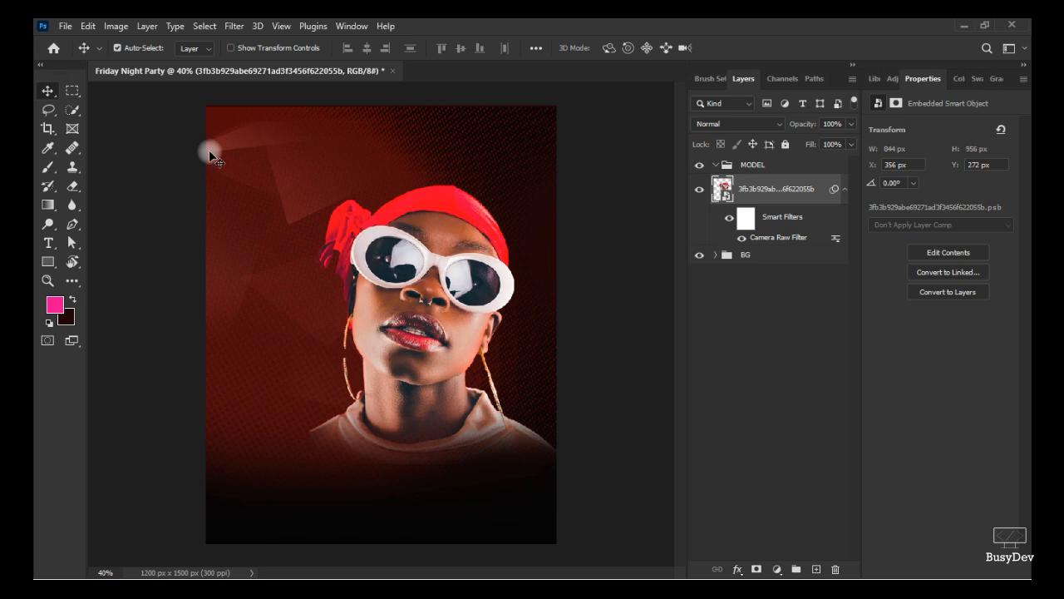
# - Set the canvas width to 5 inches with the centre anchor
pyautogui.click(147, 27)
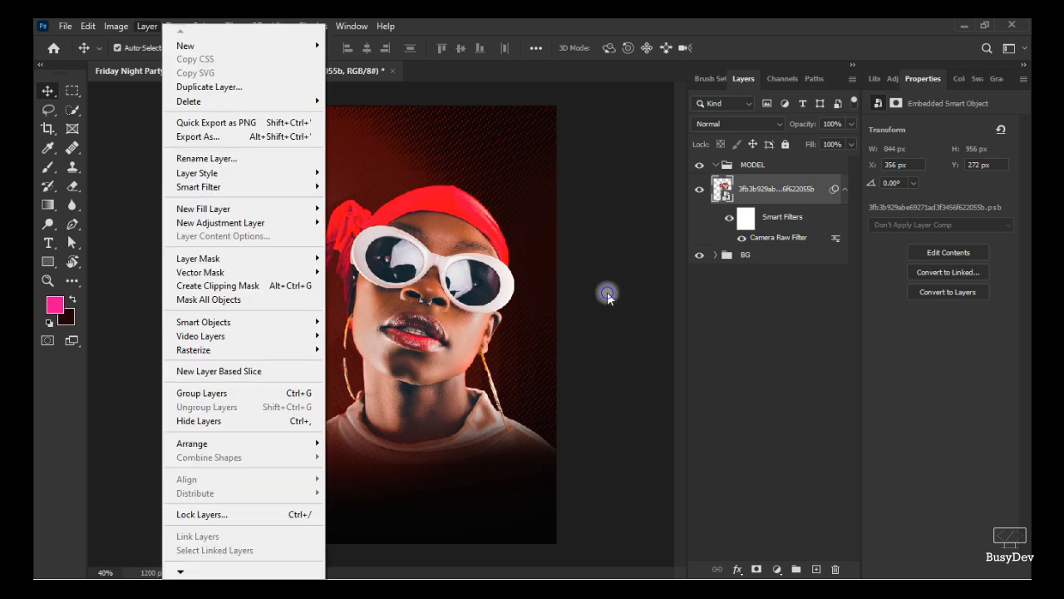
pyautogui.click(608, 294)
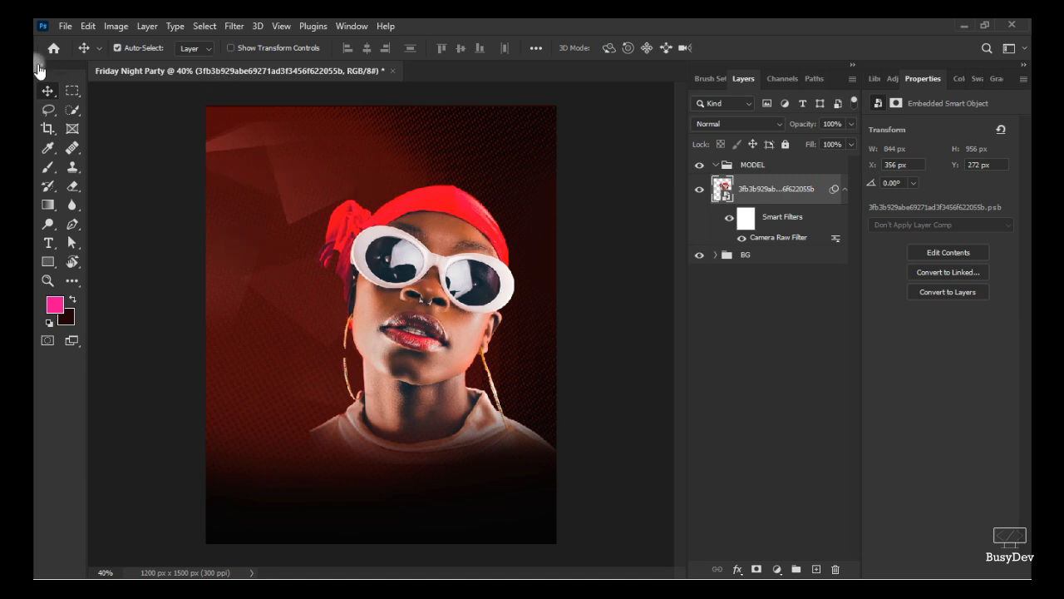
pyautogui.click(116, 26)
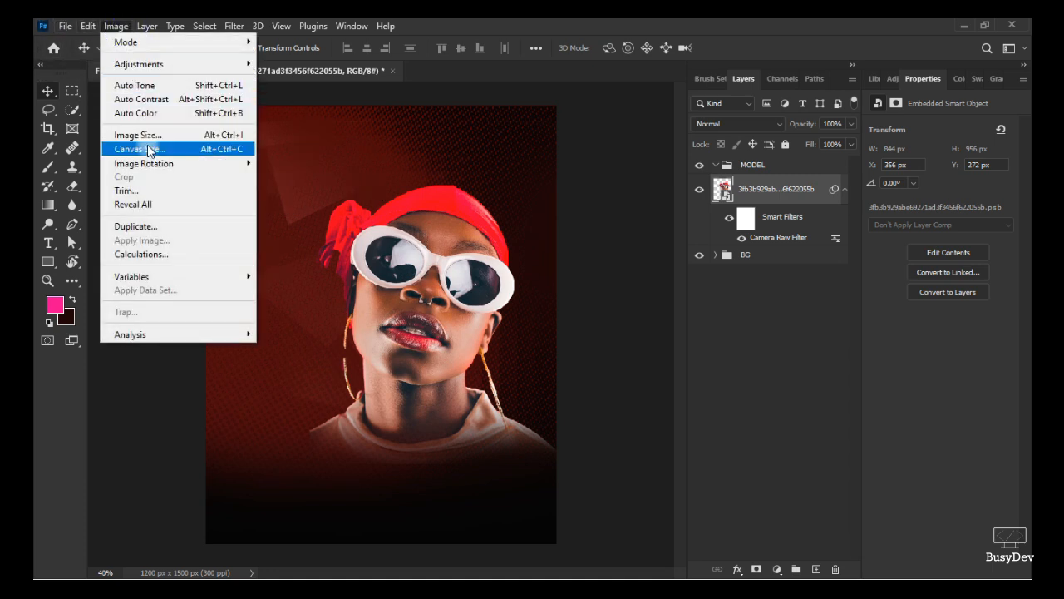
pyautogui.click(148, 149)
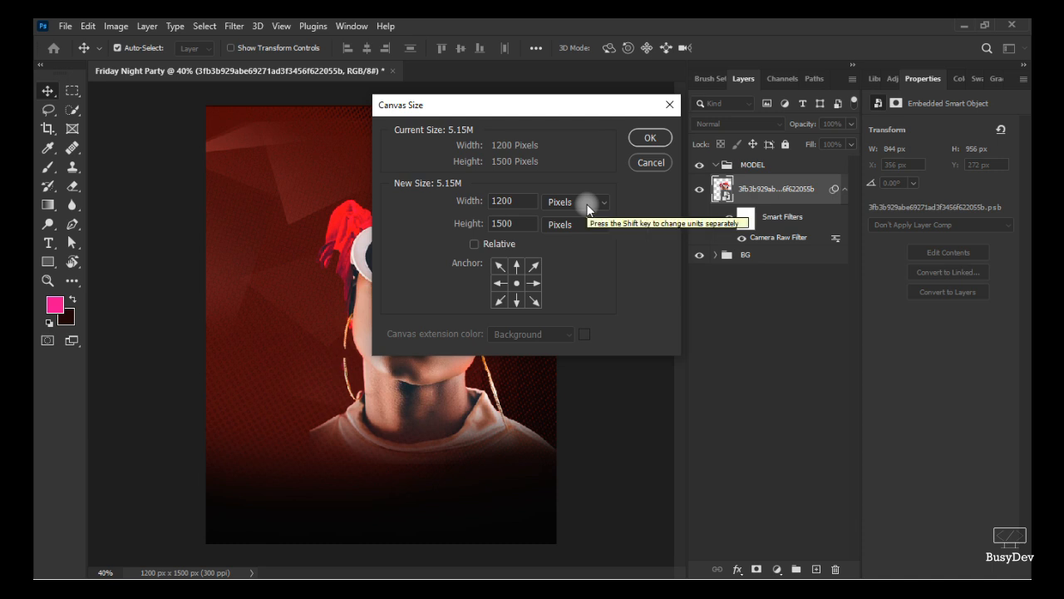
pyautogui.click(588, 205)
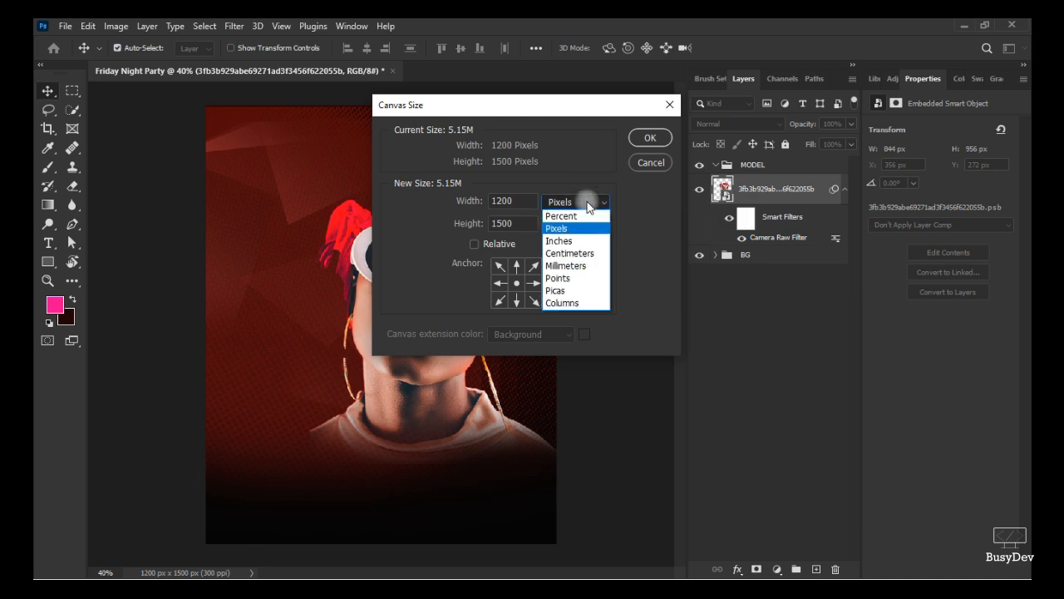
pyautogui.click(573, 240)
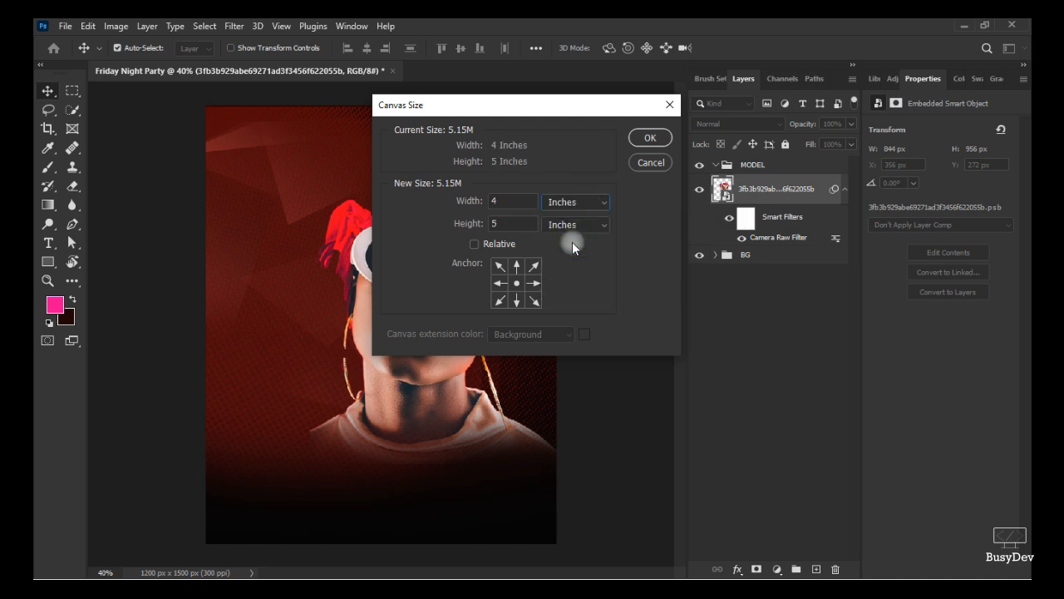
pyautogui.doubleClick(509, 202)
pyautogui.write('5')
pyautogui.click(654, 138)
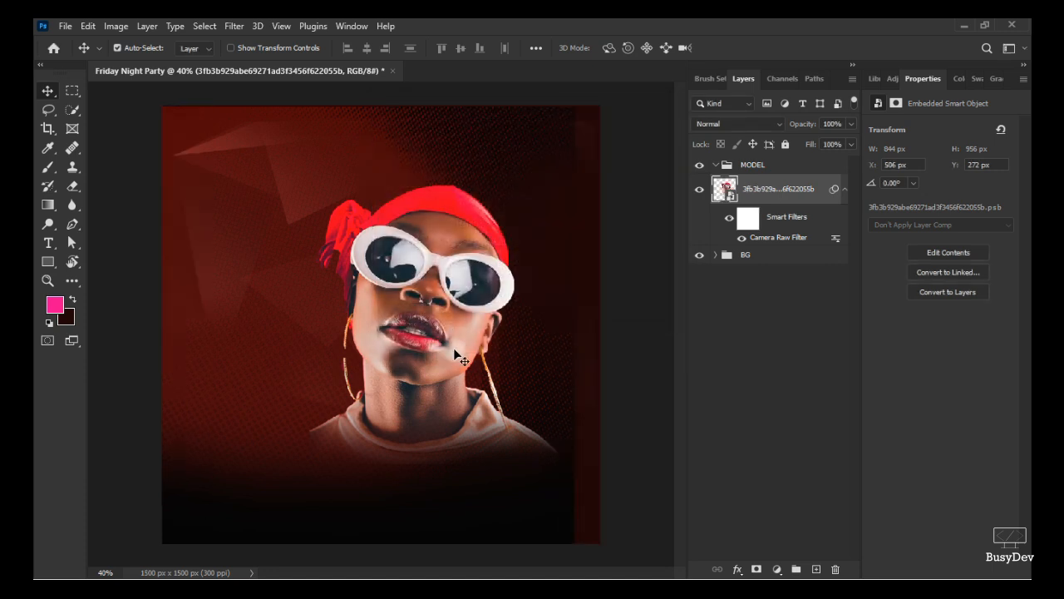
# - Shift the MODEL and BG groups right to cover the canvas's right edge, and move the portrait farther right to X 626 px
pyautogui.click(762, 166)
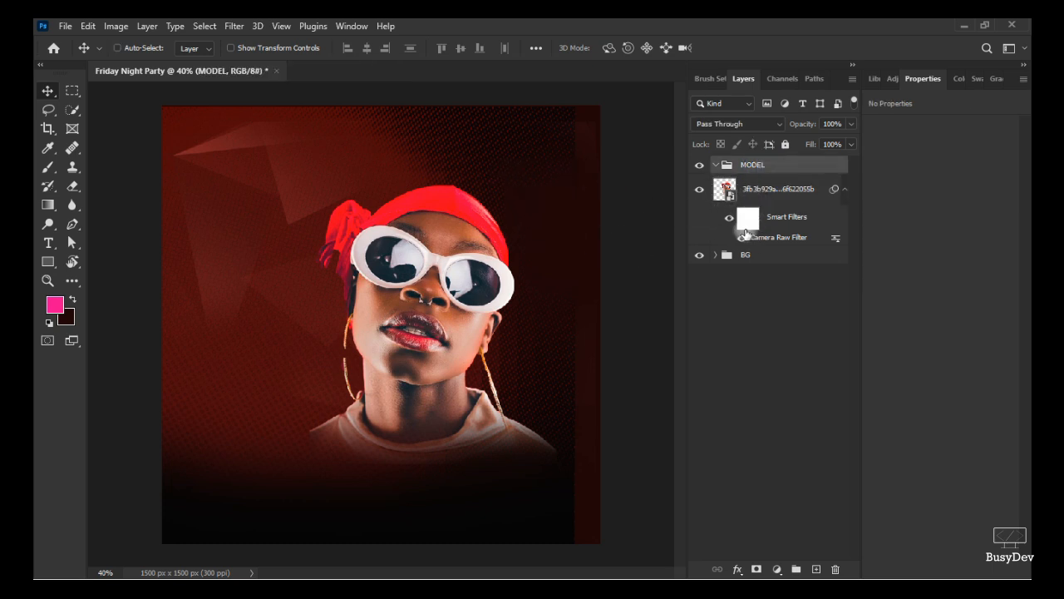
pyautogui.keyDown('ctrl'); pyautogui.click(748, 256); pyautogui.keyUp('ctrl')
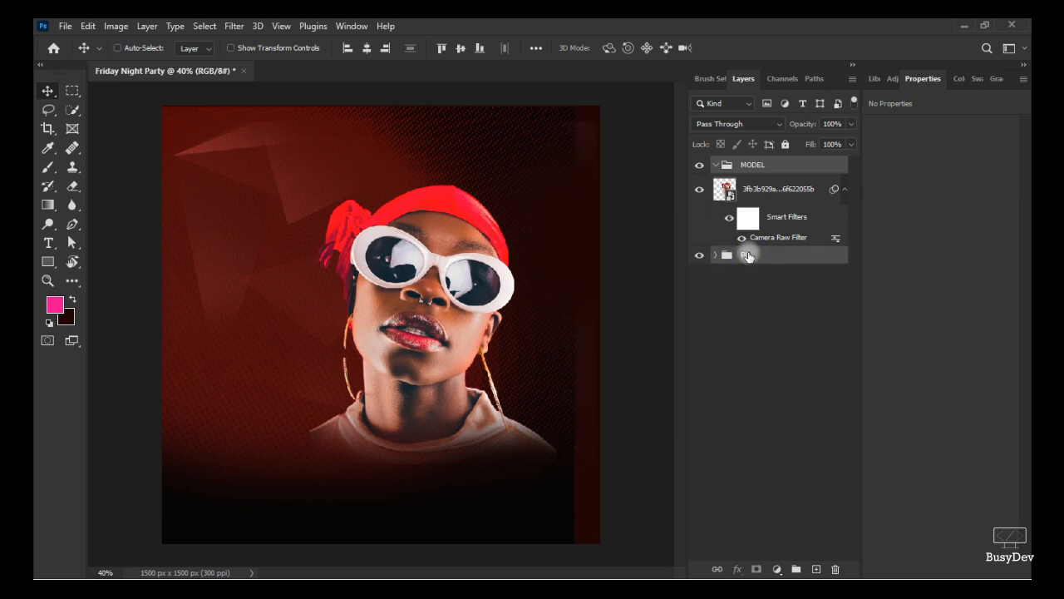
pyautogui.hotkey('ctrl', 't')
pyautogui.moveTo(484, 233); pyautogui.dragTo(521, 237)
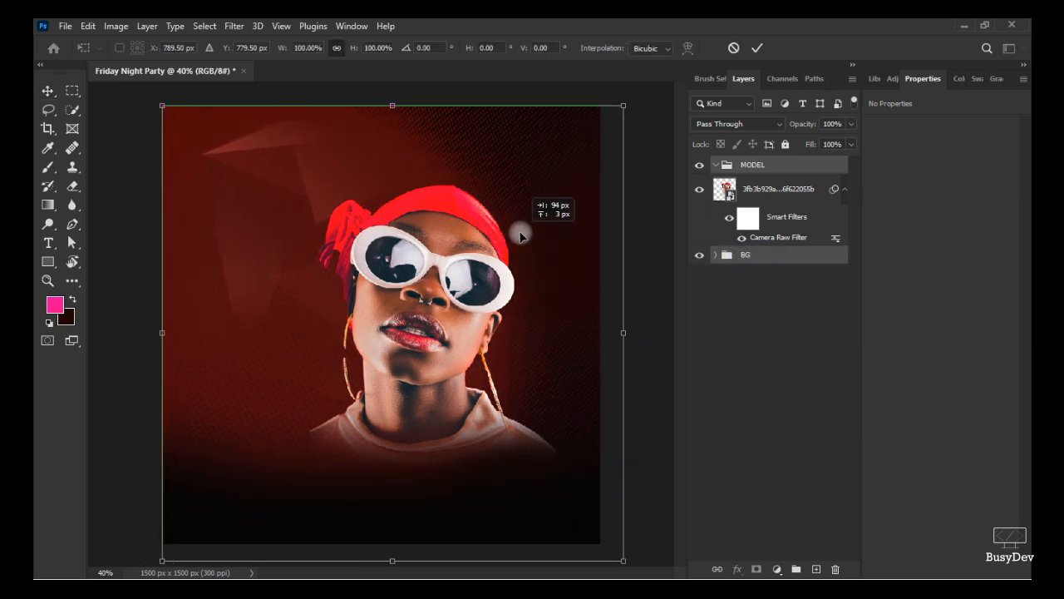
pyautogui.click(755, 47)
pyautogui.moveTo(487, 277); pyautogui.dragTo(509, 276)
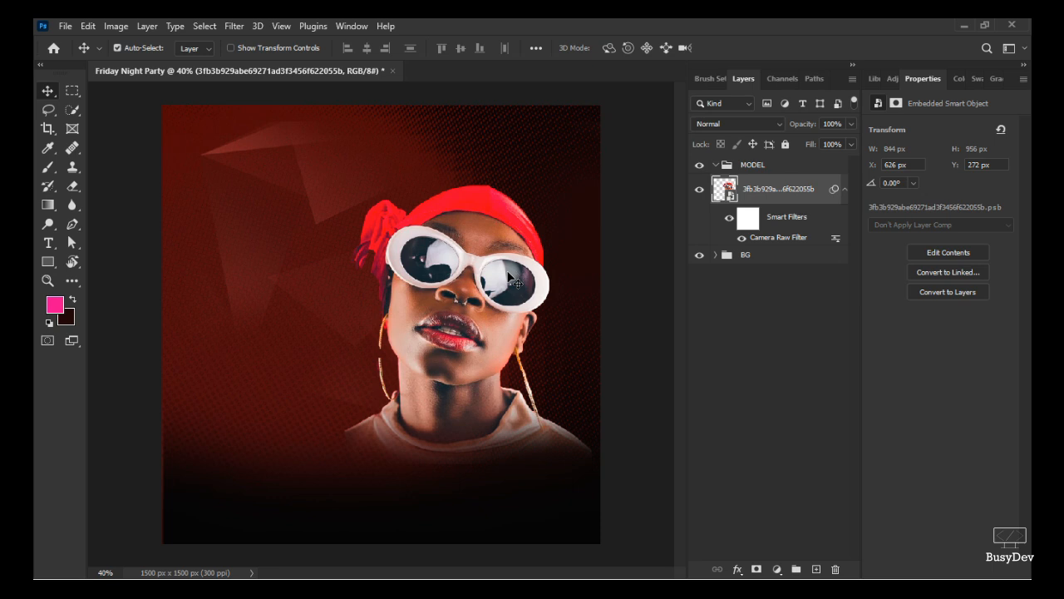
# - Set the canvas width to 4 inches, accepting the clipping
pyautogui.click(117, 29)
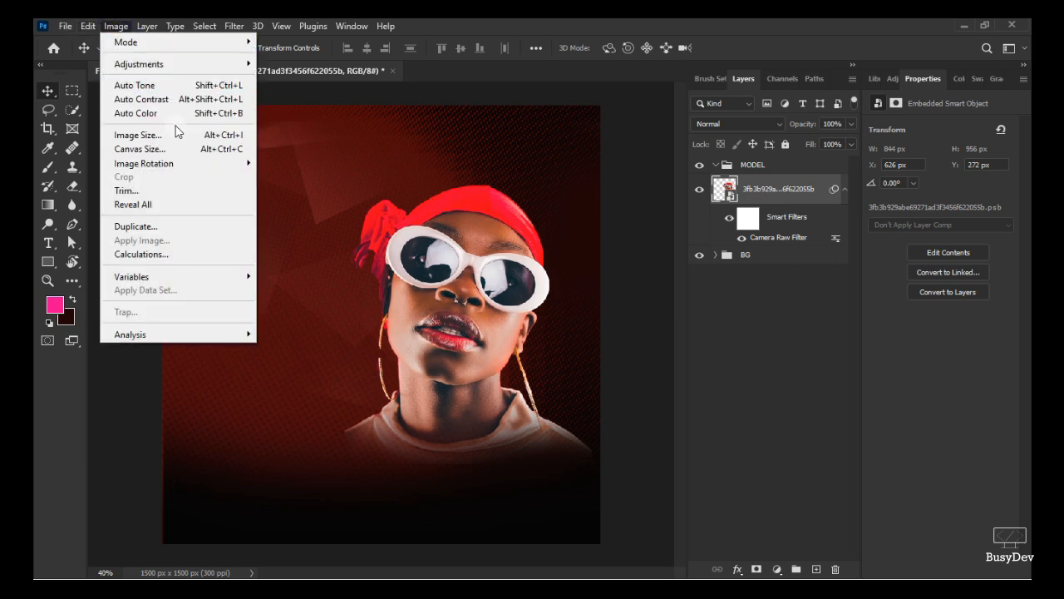
pyautogui.click(178, 149)
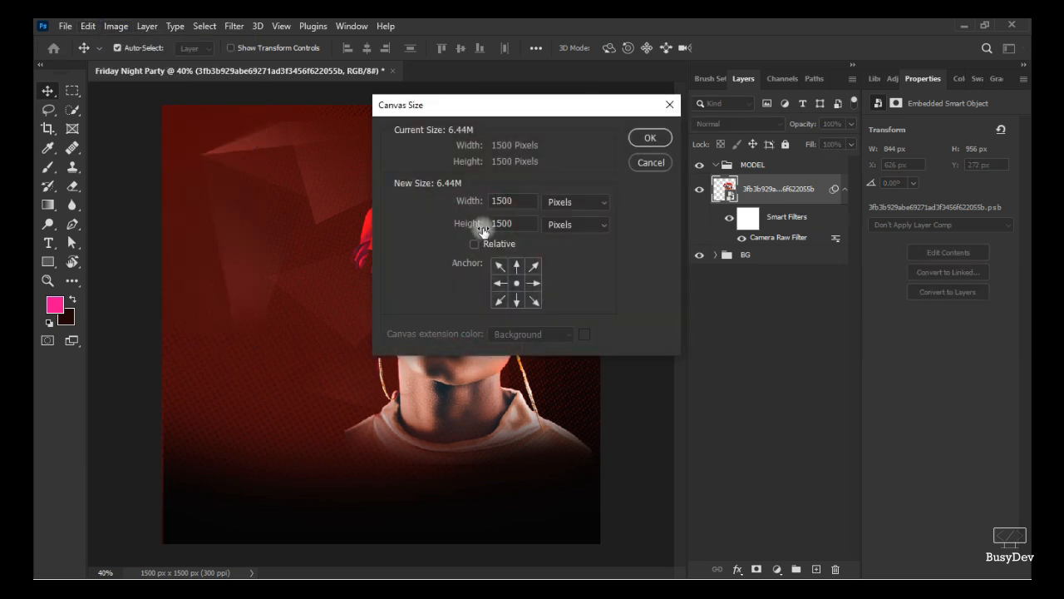
pyautogui.click(544, 201)
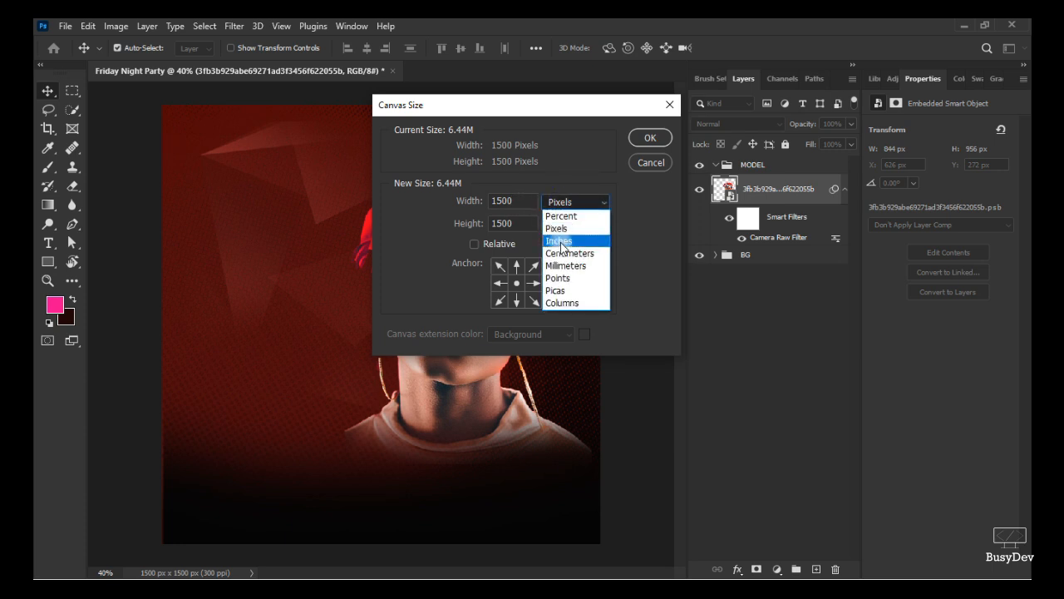
pyautogui.click(570, 240)
pyautogui.doubleClick(520, 202)
pyautogui.write('4')
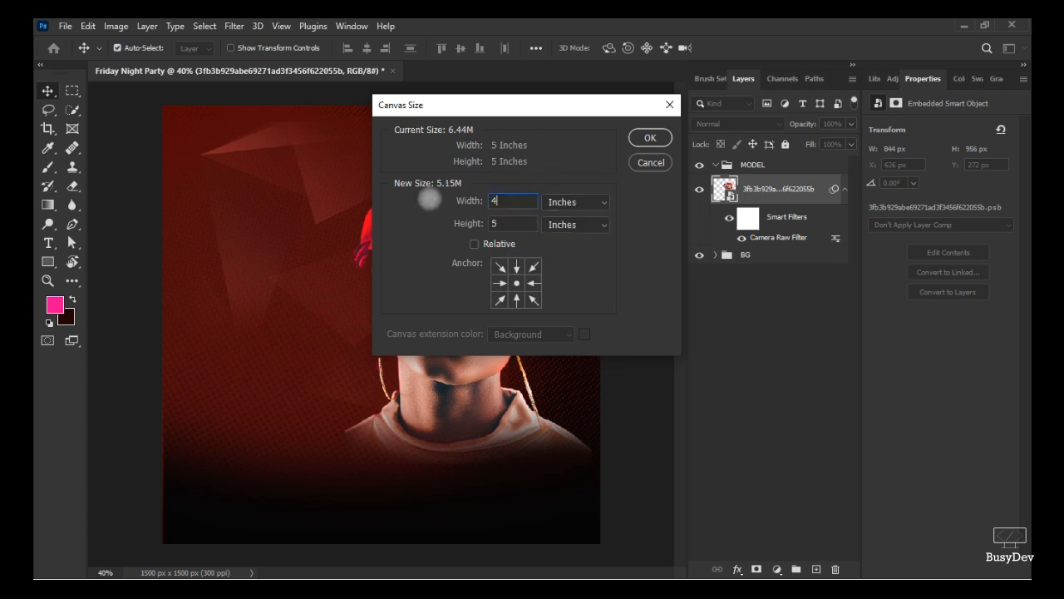
pyautogui.click(640, 136)
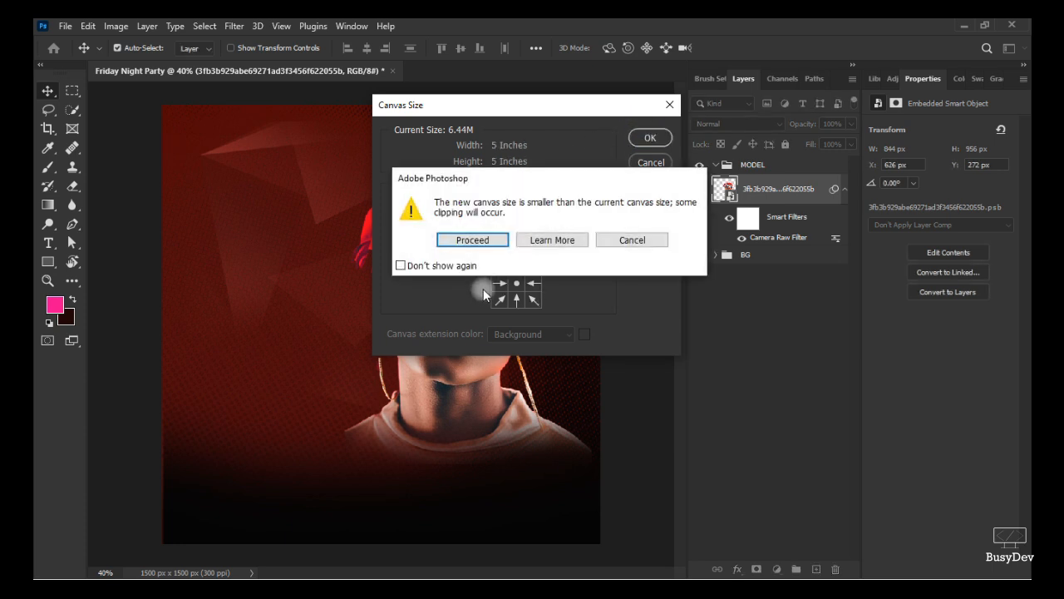
pyautogui.click(489, 239)
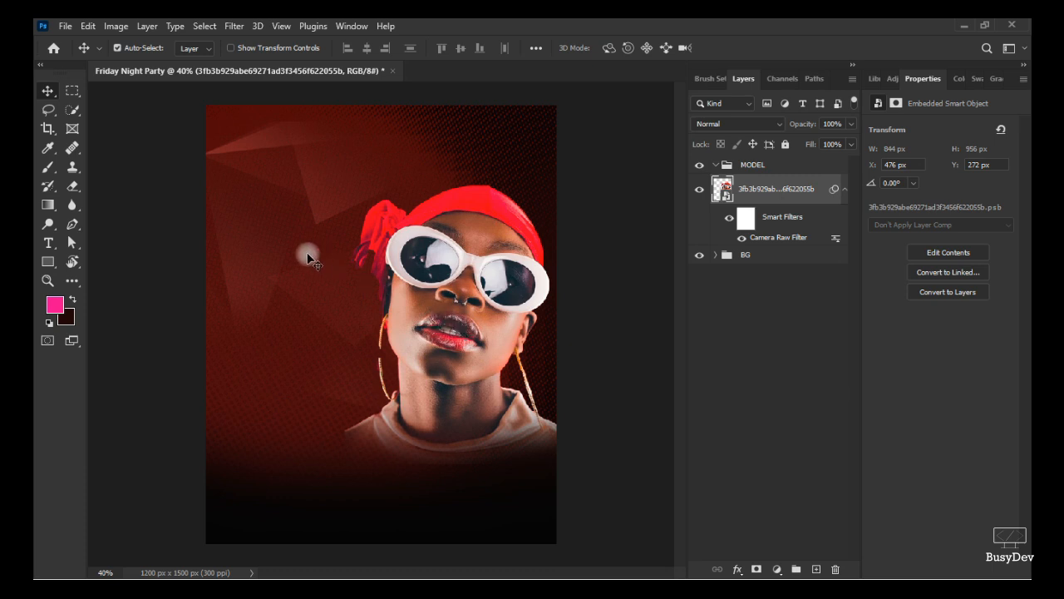
# - Create a cyan guide layout with 50 px margins on all four sides and no columns or rows
pyautogui.hotkey('ctrl', 'r')
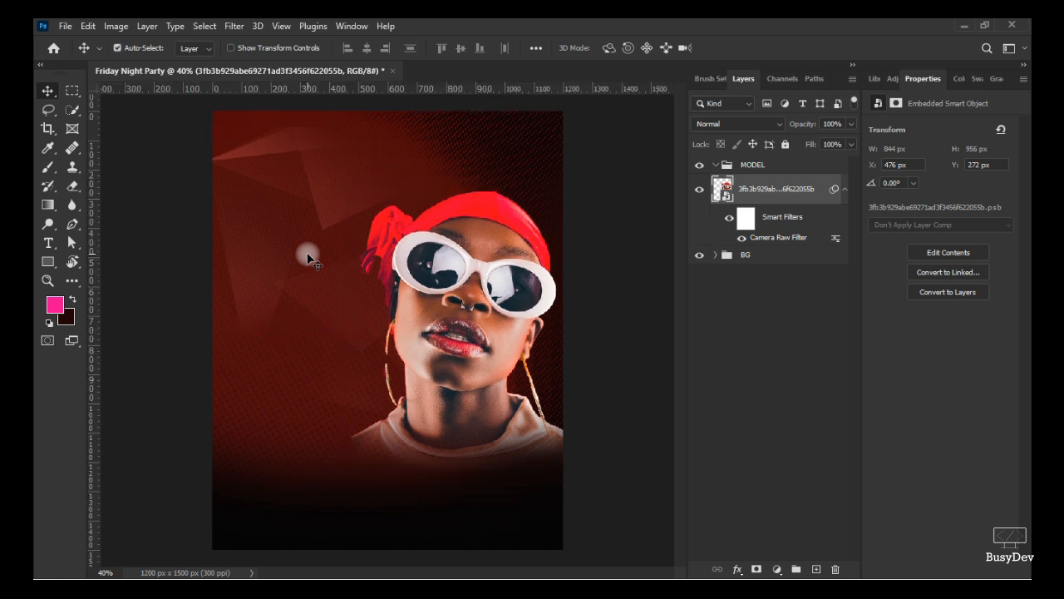
pyautogui.hotkey('ctrl', 'r')
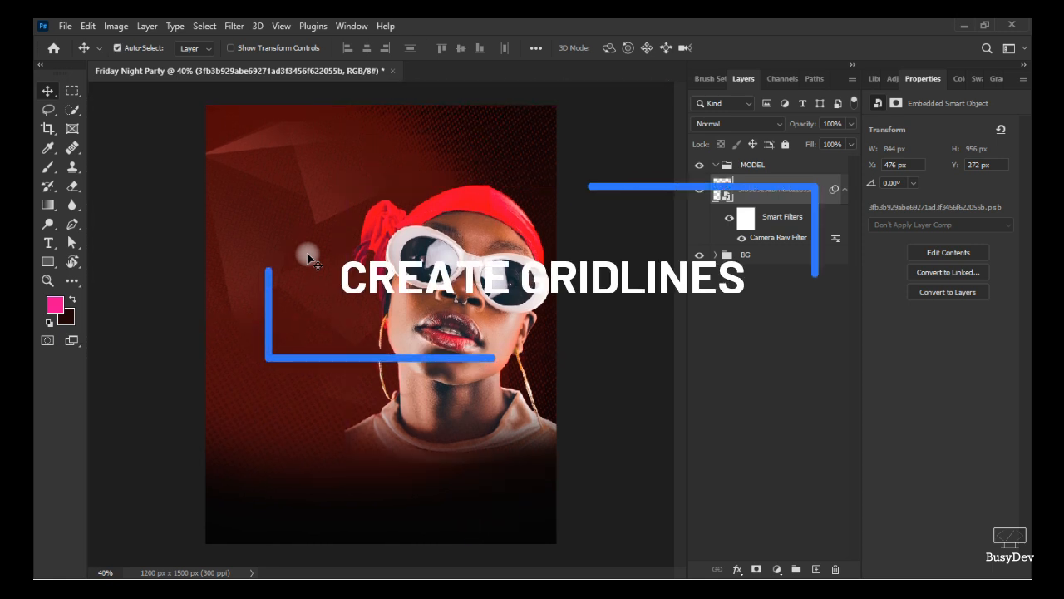
pyautogui.click(282, 26)
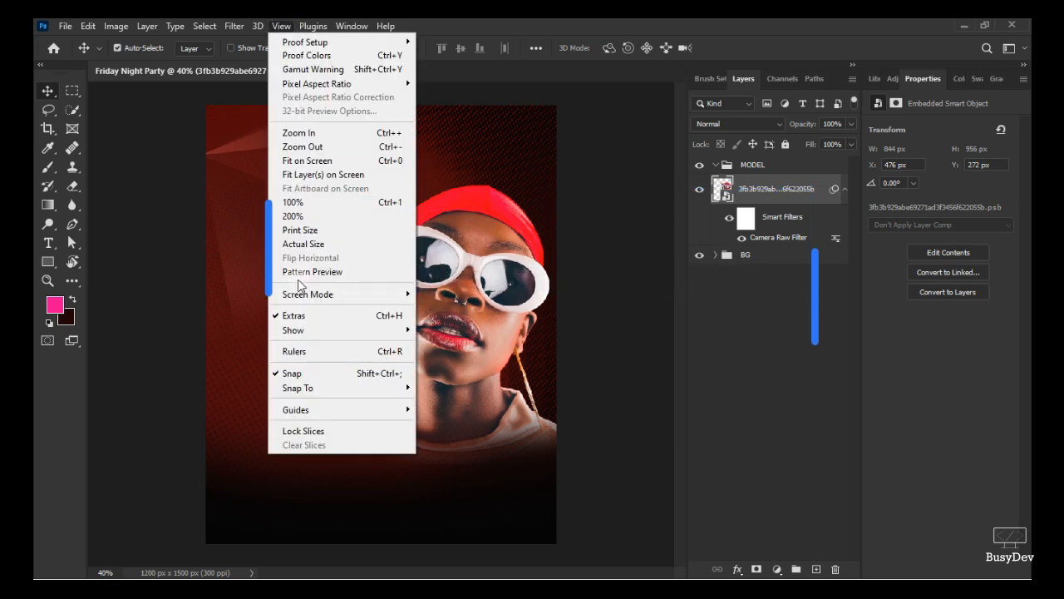
pyautogui.click(273, 26)
pyautogui.click(281, 26)
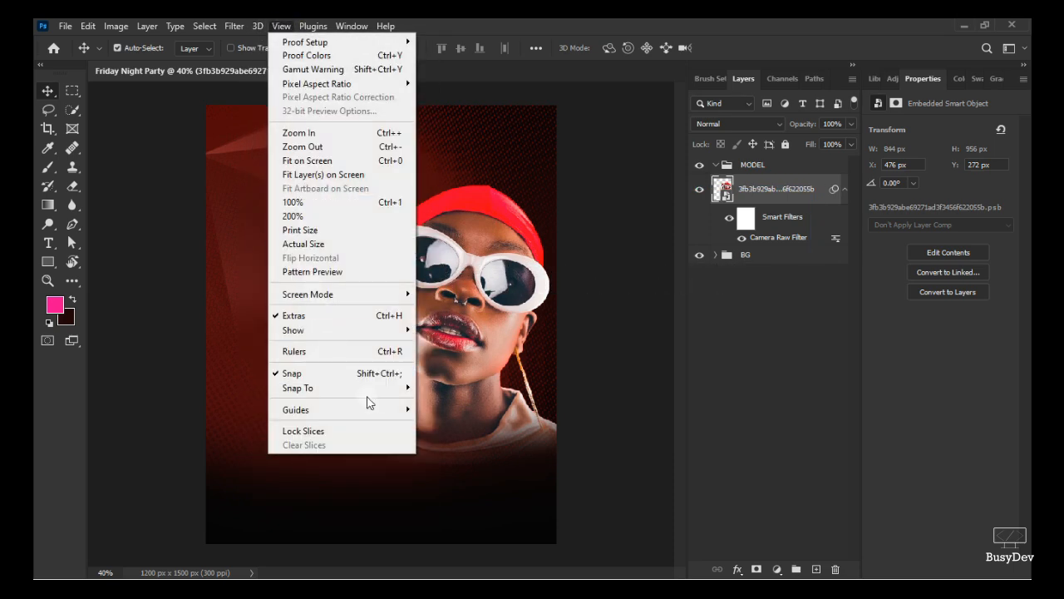
pyautogui.moveTo(411, 409)
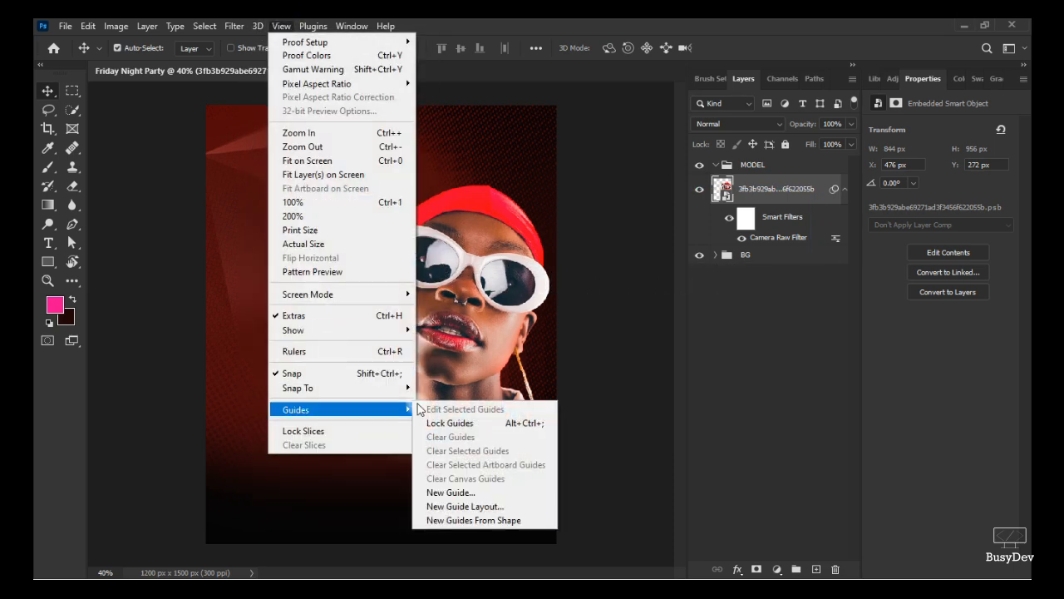
pyautogui.click(449, 505)
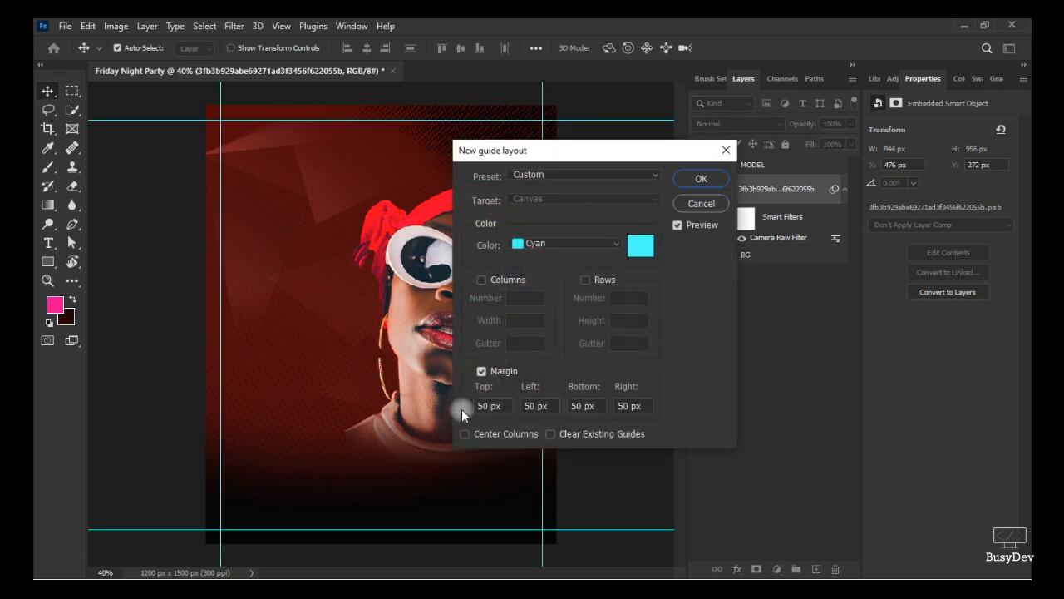
pyautogui.click(504, 371)
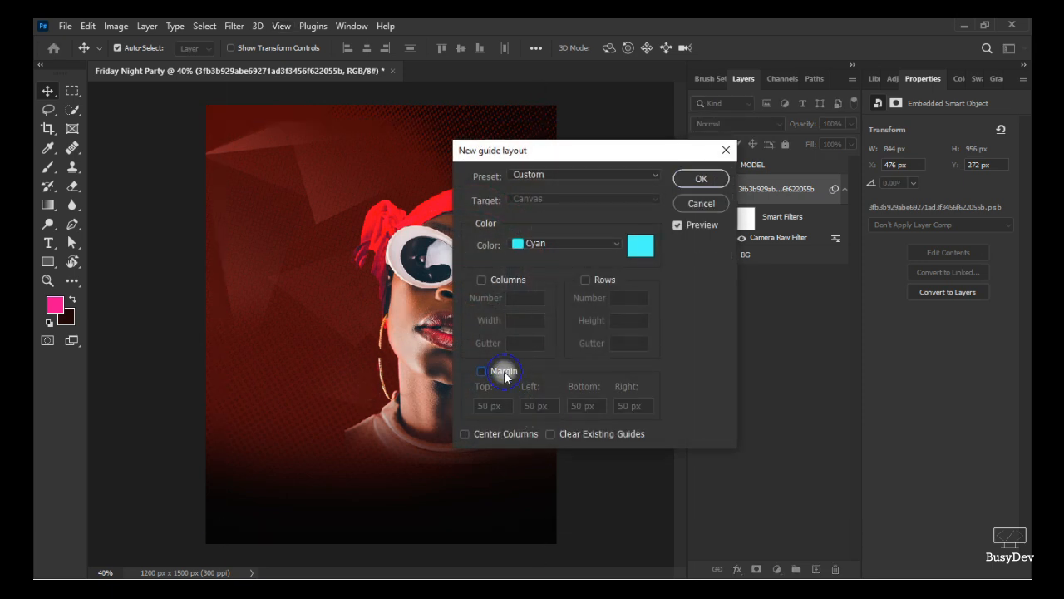
pyautogui.click(504, 371)
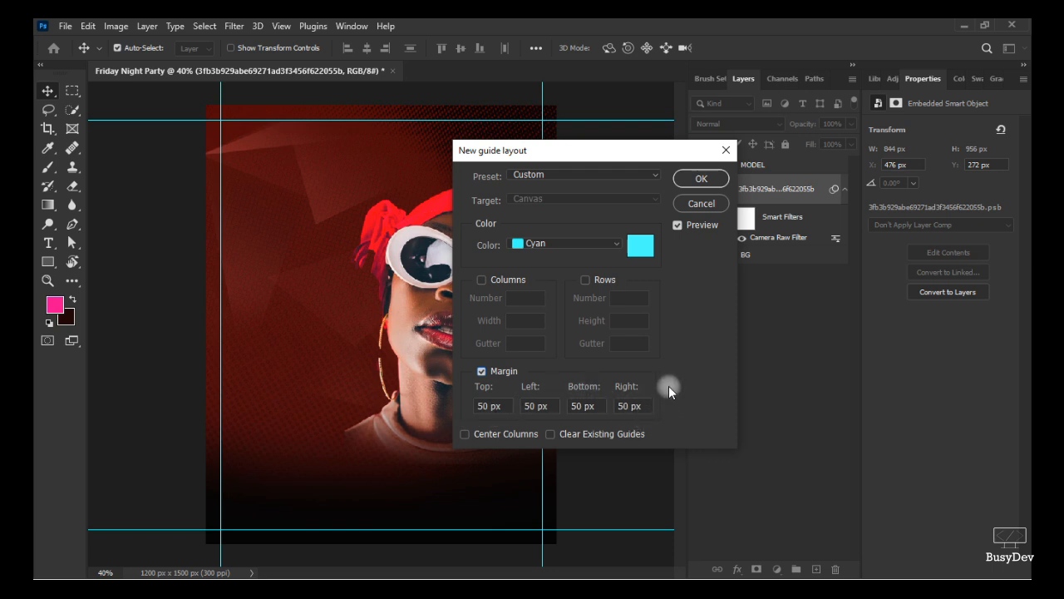
pyautogui.click(686, 180)
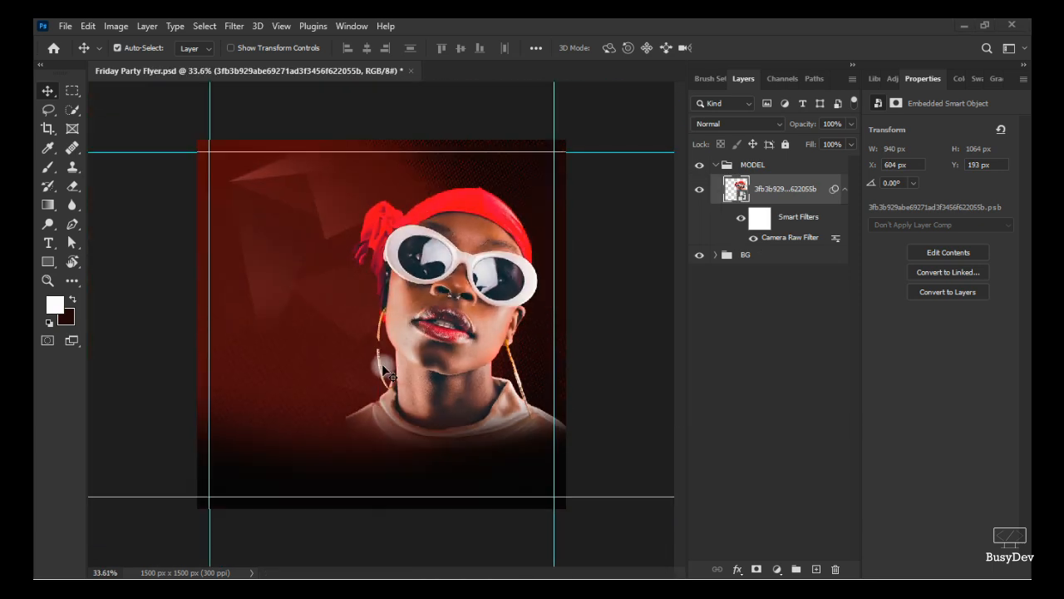
# - Add a Curves adjustment layer above the portrait, clip it to the portrait layer, and open its layer options
pyautogui.scroll(2, 382, 370)
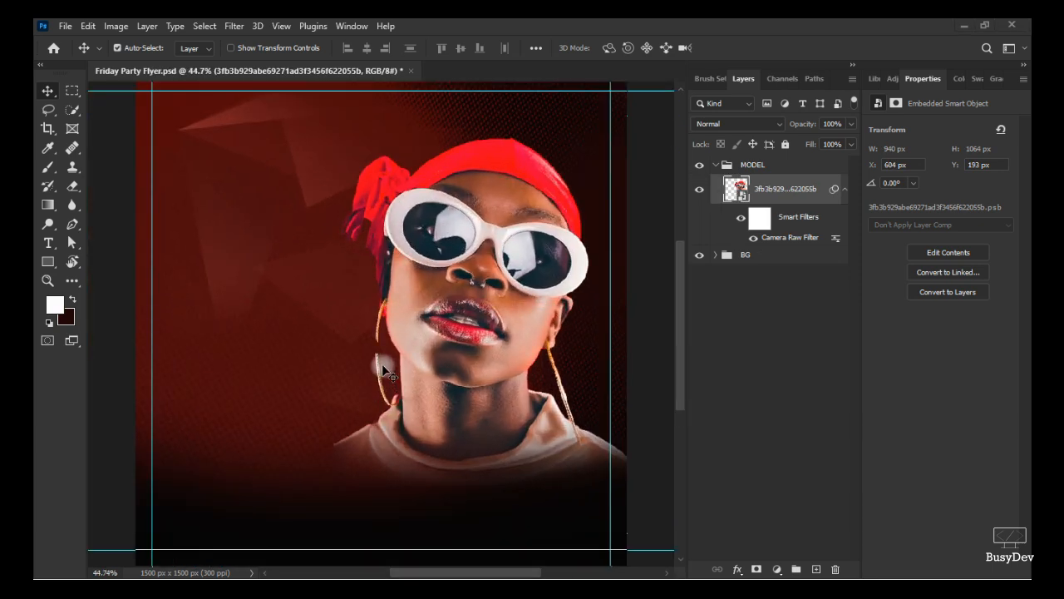
pyautogui.click(778, 569)
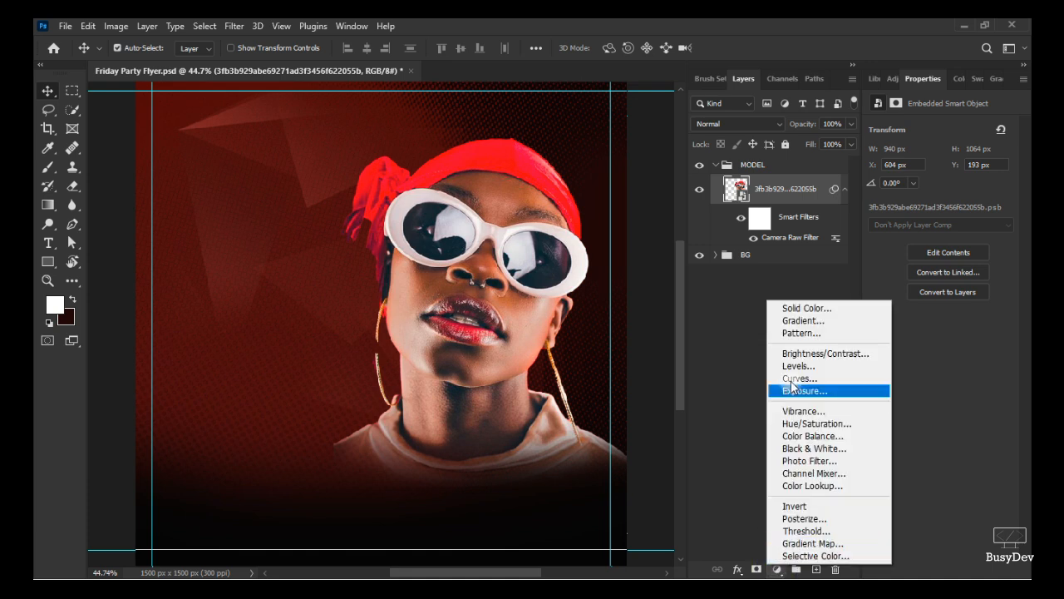
pyautogui.click(800, 378)
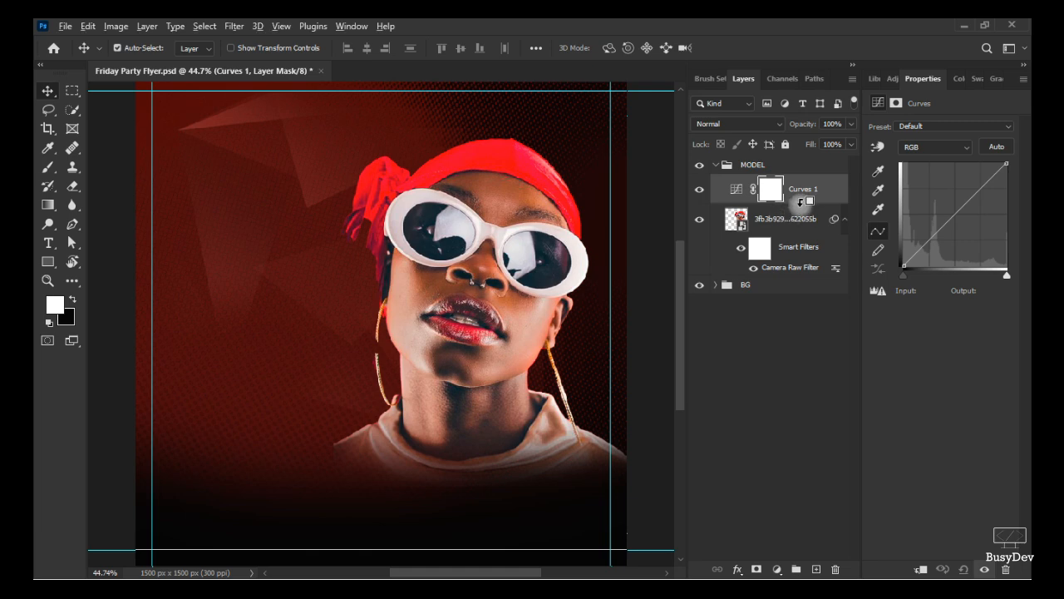
pyautogui.keyDown('alt'); pyautogui.click(800, 204); pyautogui.keyUp('alt')
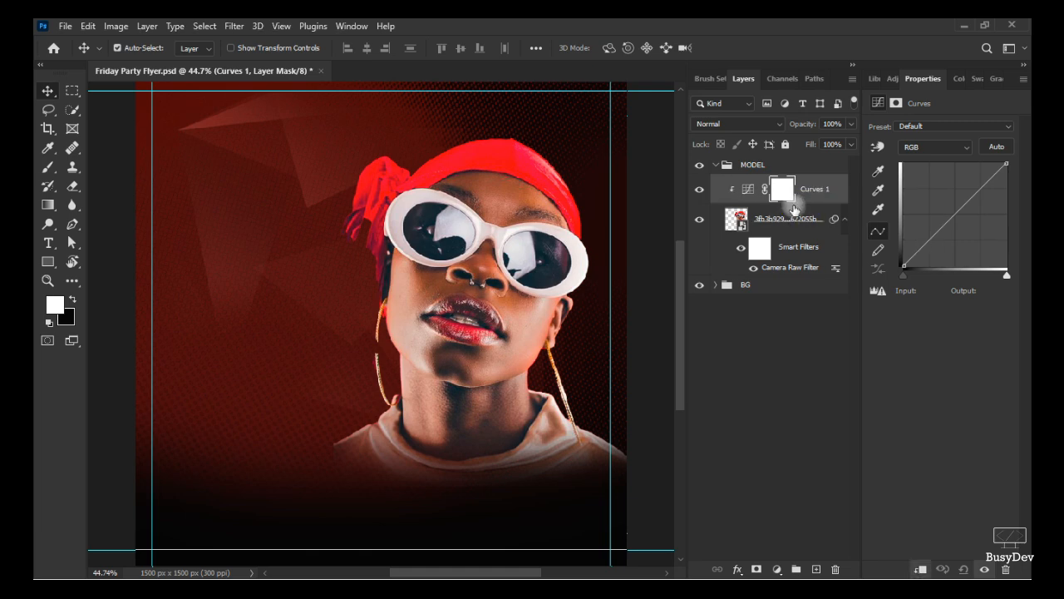
pyautogui.rightClick(800, 189)
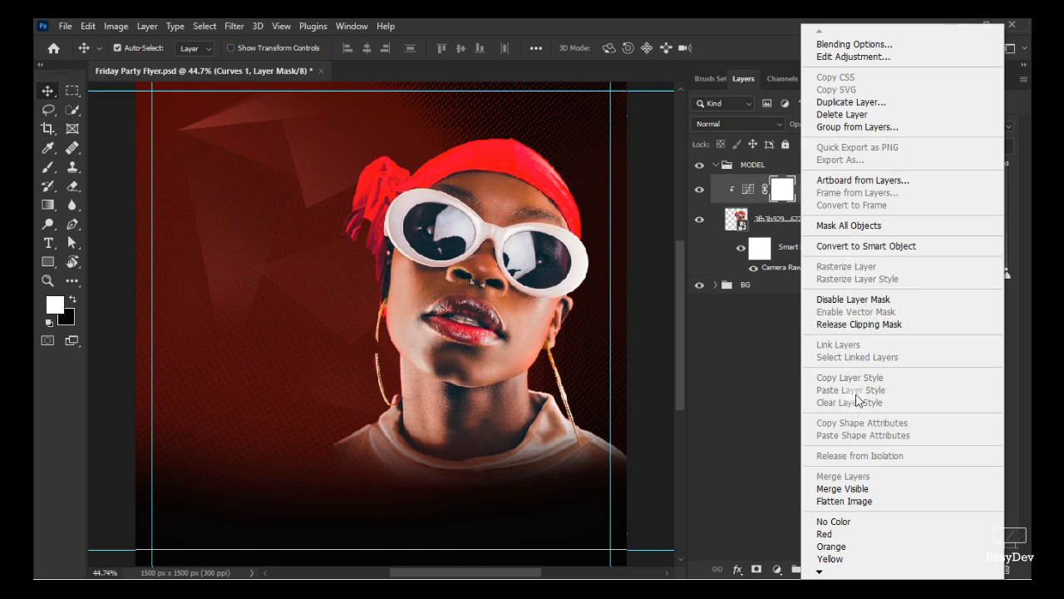
# - Release the Curves 1 clipping mask and clip the adjustment to the portrait layer again
pyautogui.click(859, 324)
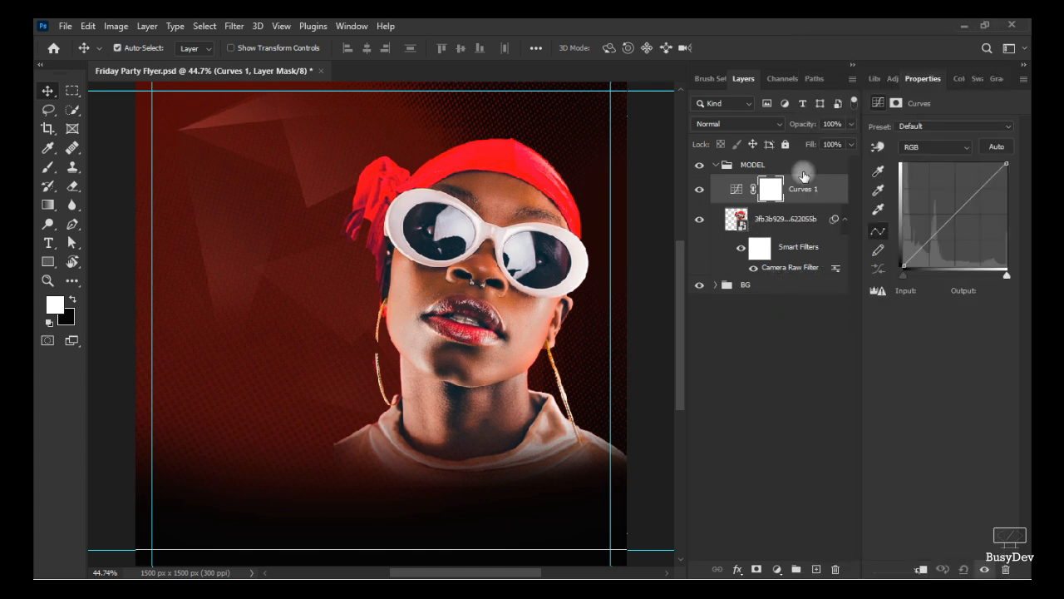
pyautogui.rightClick(800, 210)
pyautogui.click(791, 196)
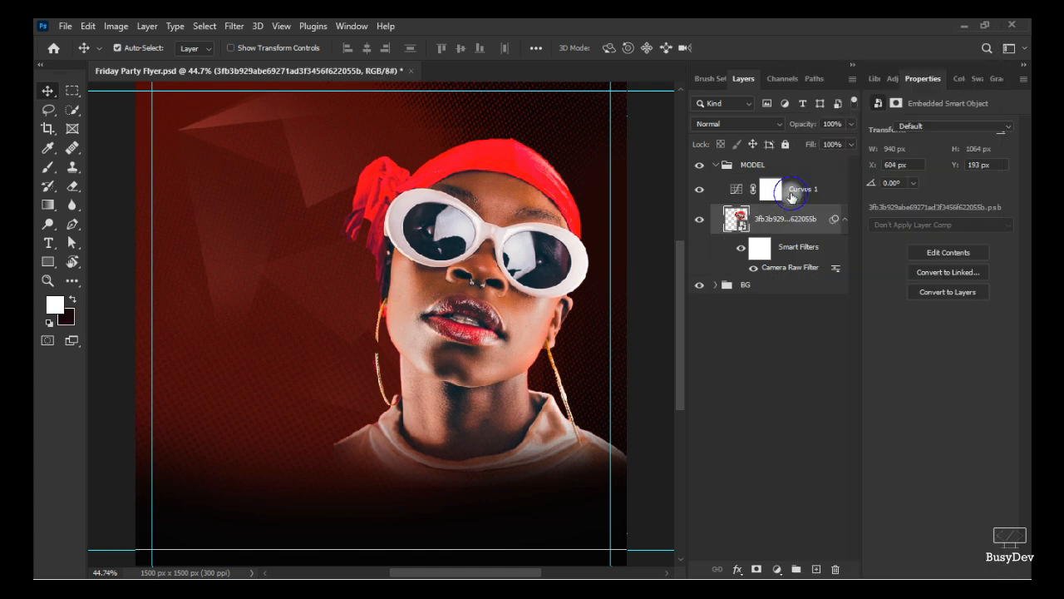
pyautogui.rightClick(796, 190)
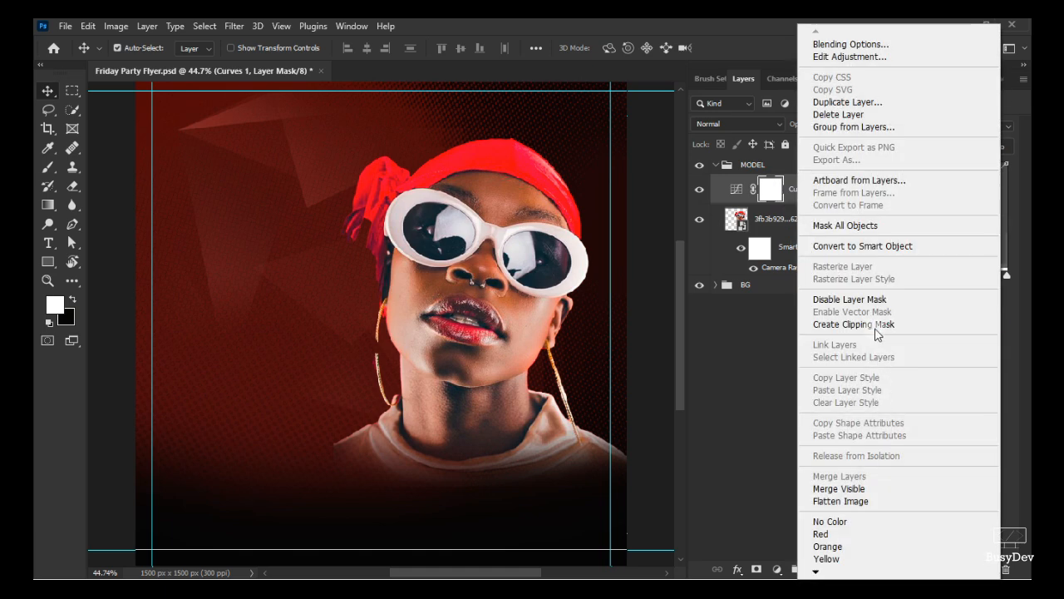
pyautogui.click(742, 190)
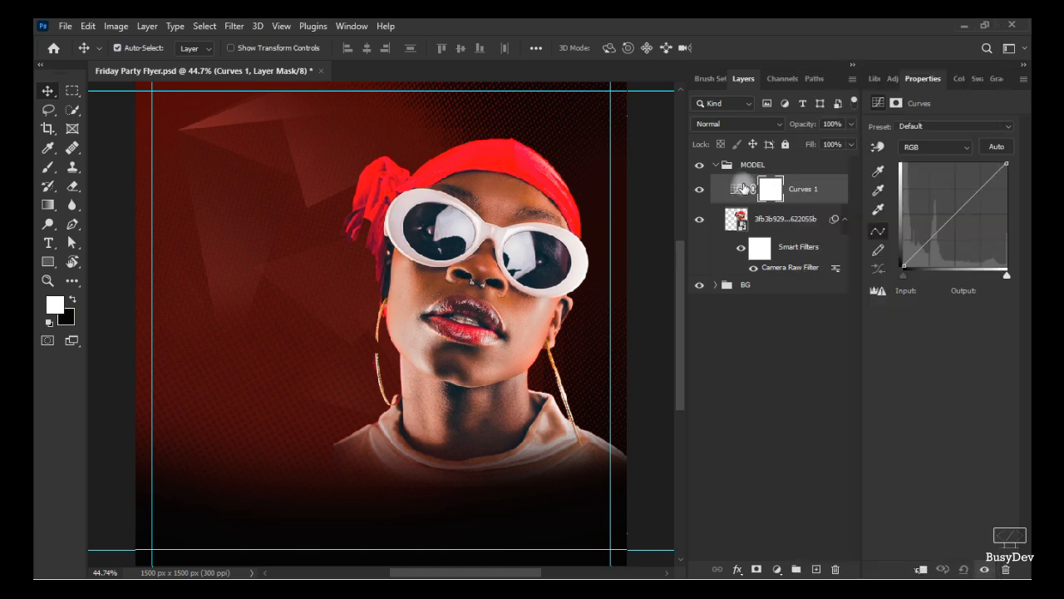
pyautogui.click(737, 192)
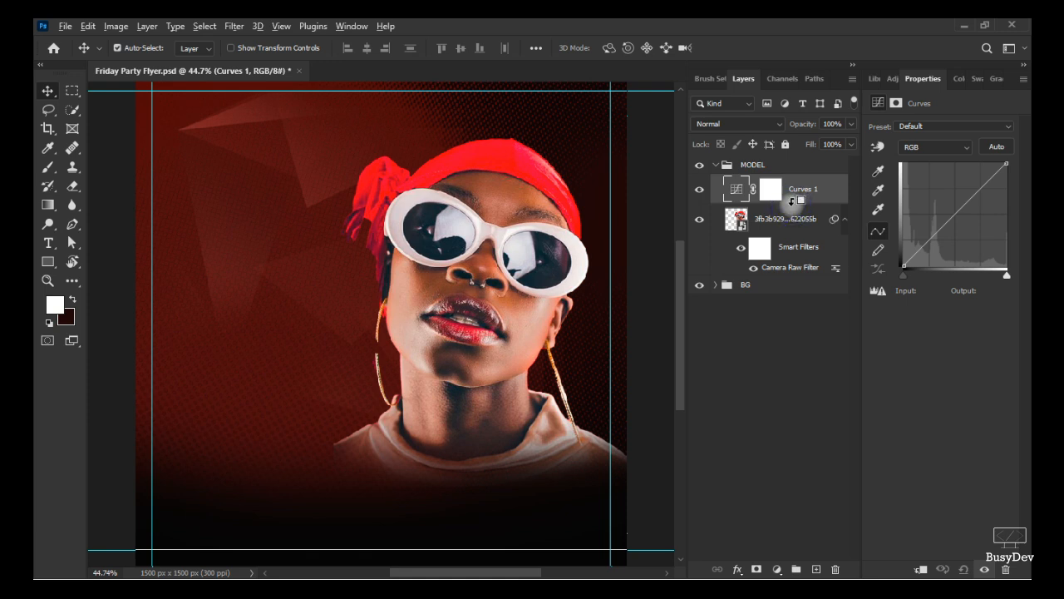
pyautogui.keyDown('alt'); pyautogui.click(792, 201); pyautogui.keyUp('alt')
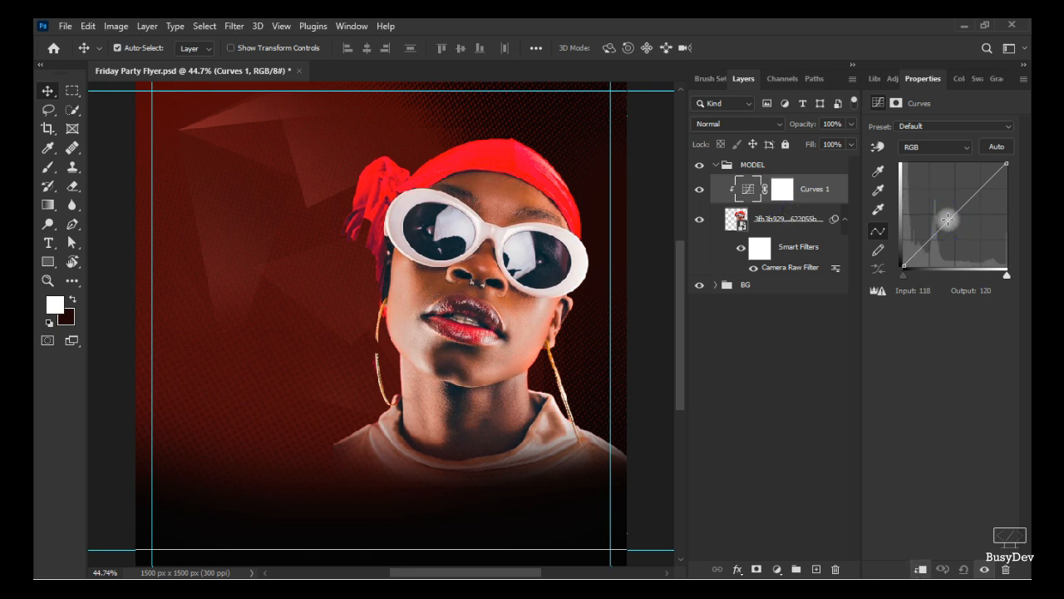
# - Darken the portrait slightly by placing a point on the Curves 1 RGB curve at input 207, output 195
pyautogui.moveTo(948, 219); pyautogui.dragTo(970, 209)
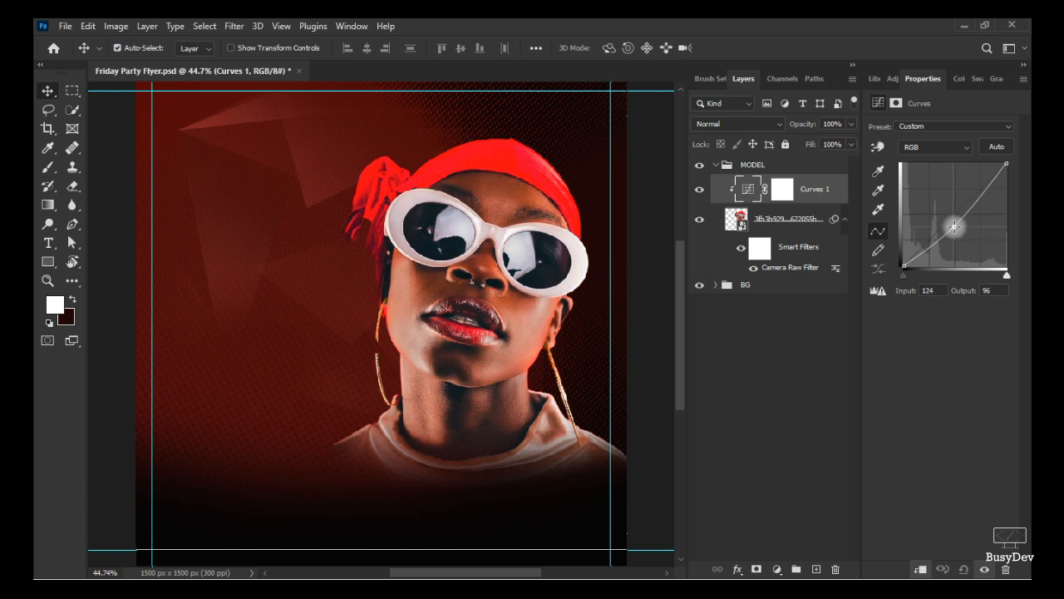
pyautogui.moveTo(951, 232); pyautogui.dragTo(987, 187)
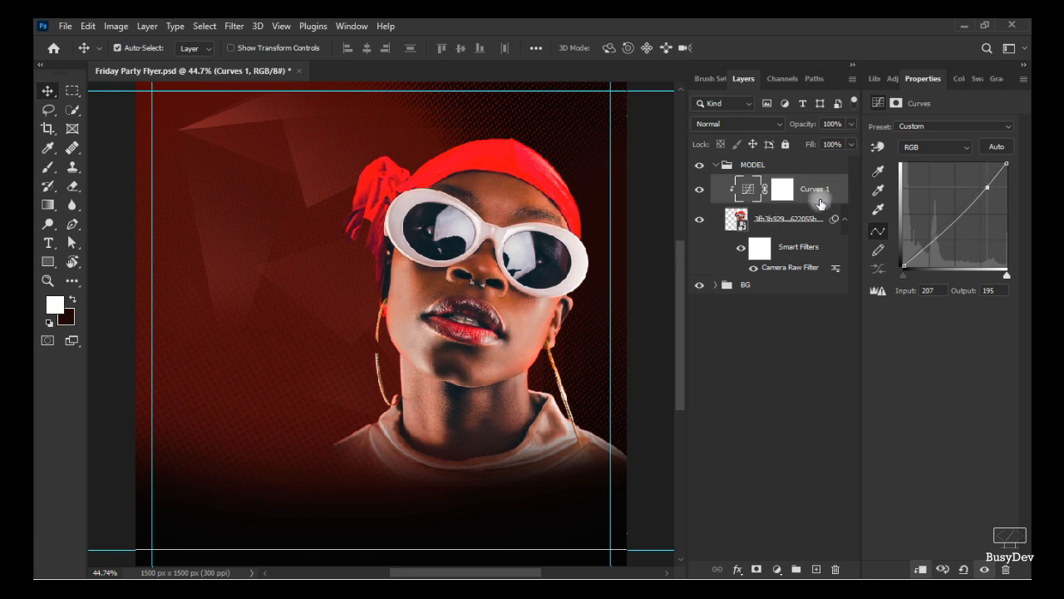
# - Add an Exposure adjustment clipped directly above the portrait, with Exposure +0.82 and Gamma Correction 0.93
pyautogui.click(783, 233)
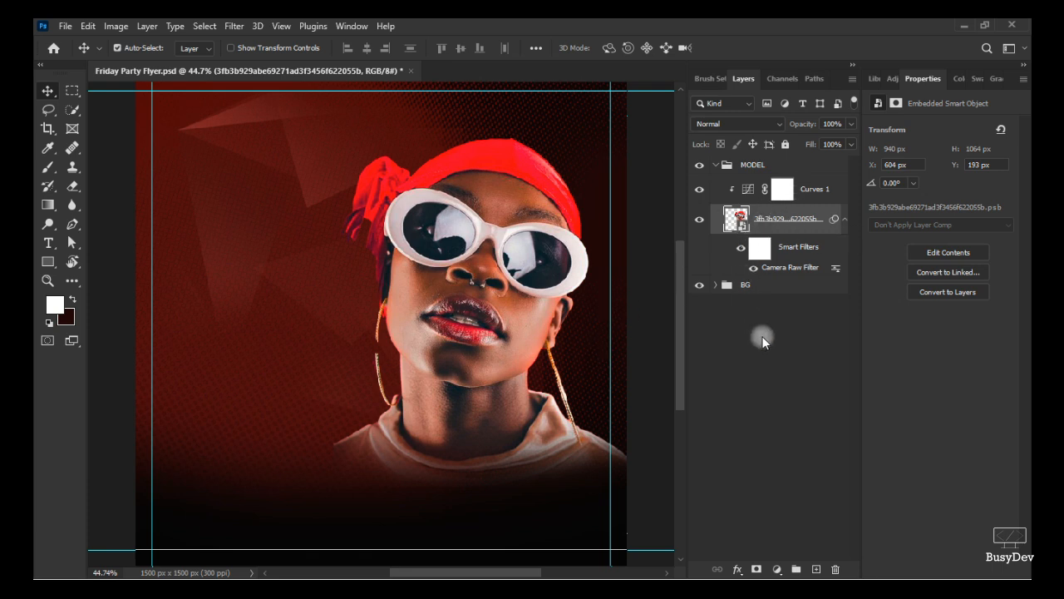
pyautogui.click(780, 568)
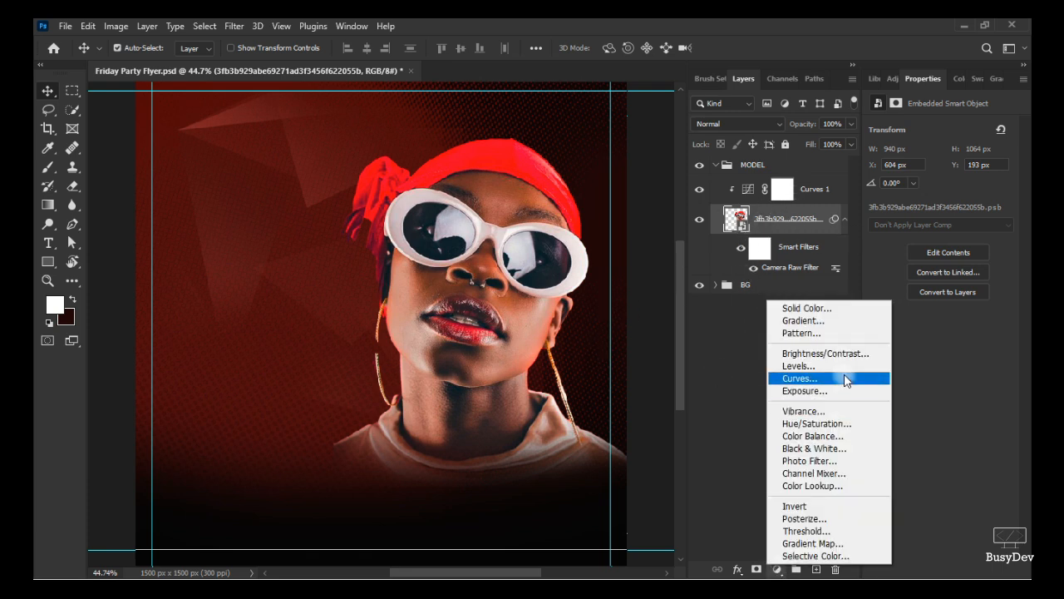
pyautogui.click(823, 392)
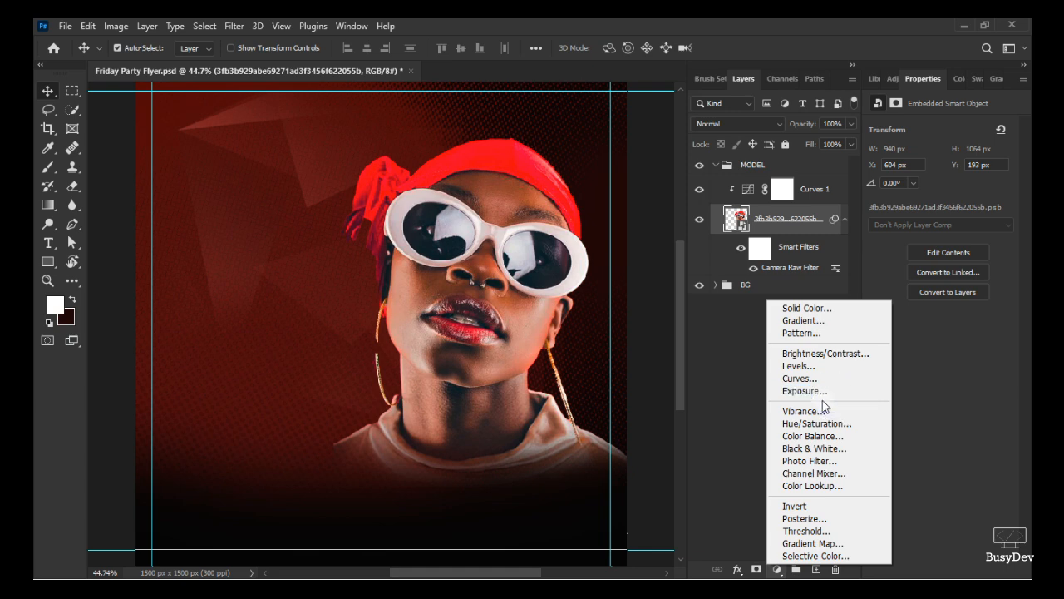
pyautogui.click(826, 219)
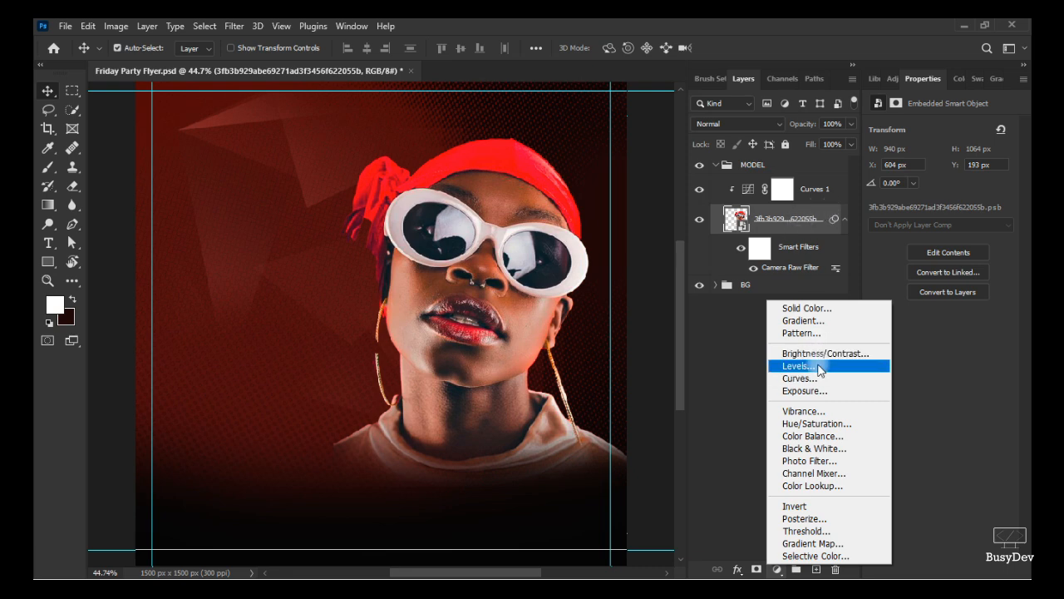
pyautogui.click(815, 391)
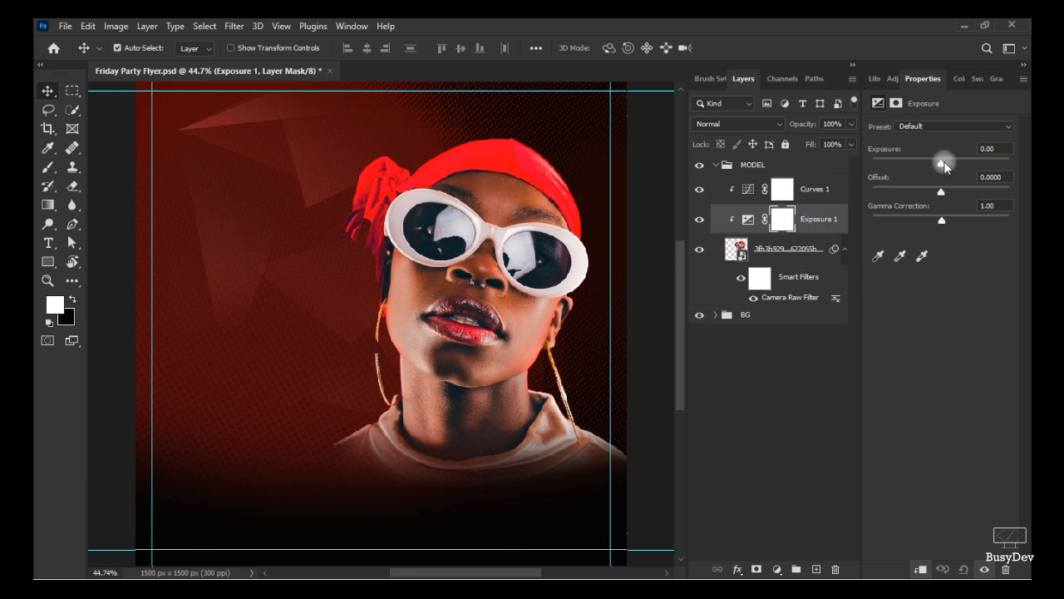
pyautogui.moveTo(945, 166); pyautogui.dragTo(951, 166)
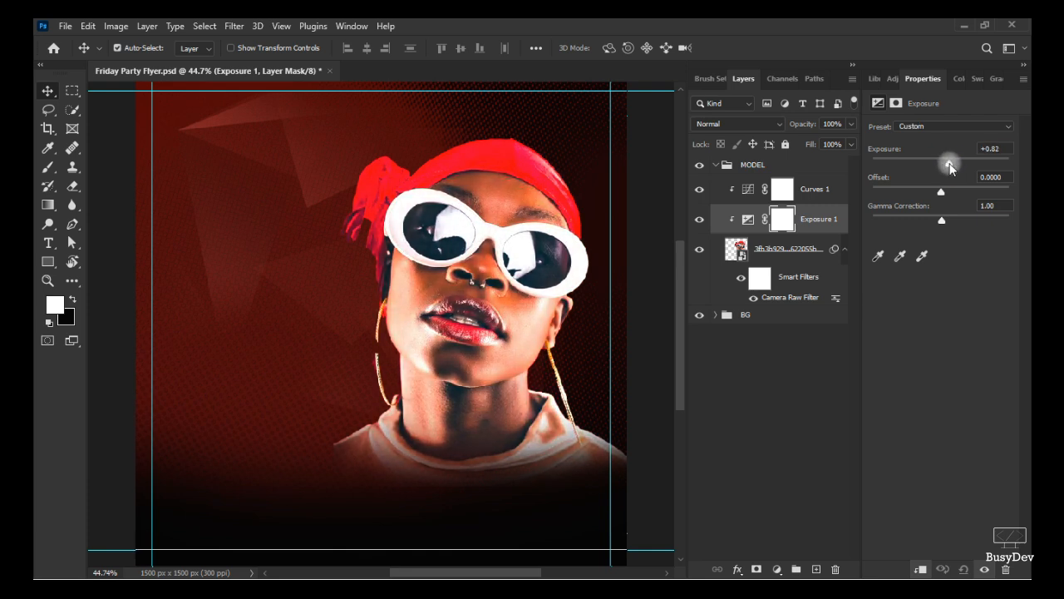
pyautogui.moveTo(951, 219); pyautogui.dragTo(951, 220)
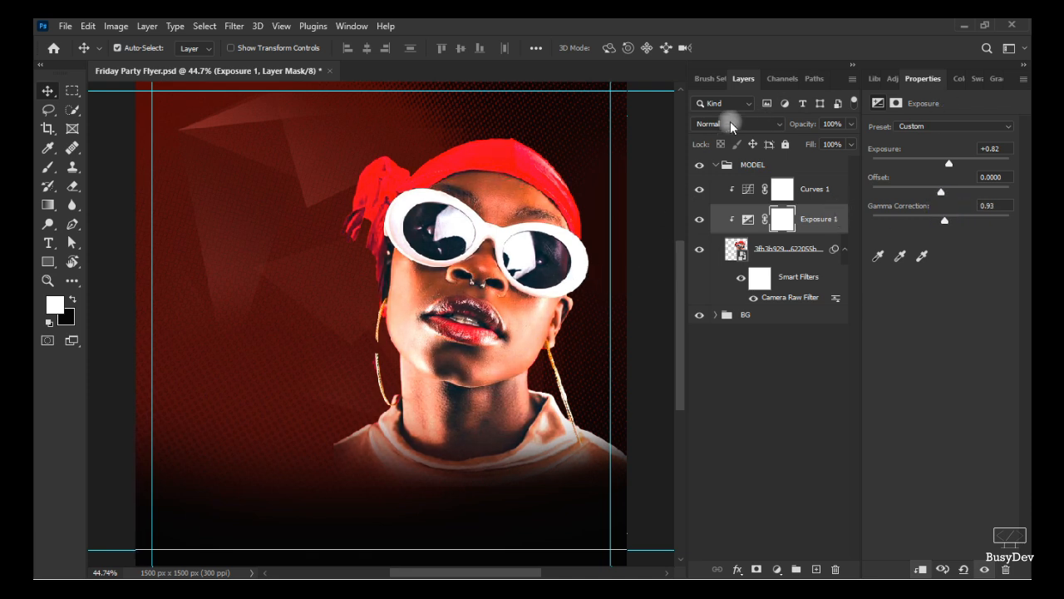
# - Invert the Exposure mask to black and paint white with a soft 175 px brush on the sunglasses' upper-left rim
pyautogui.hotkey('ctrl', 'i')
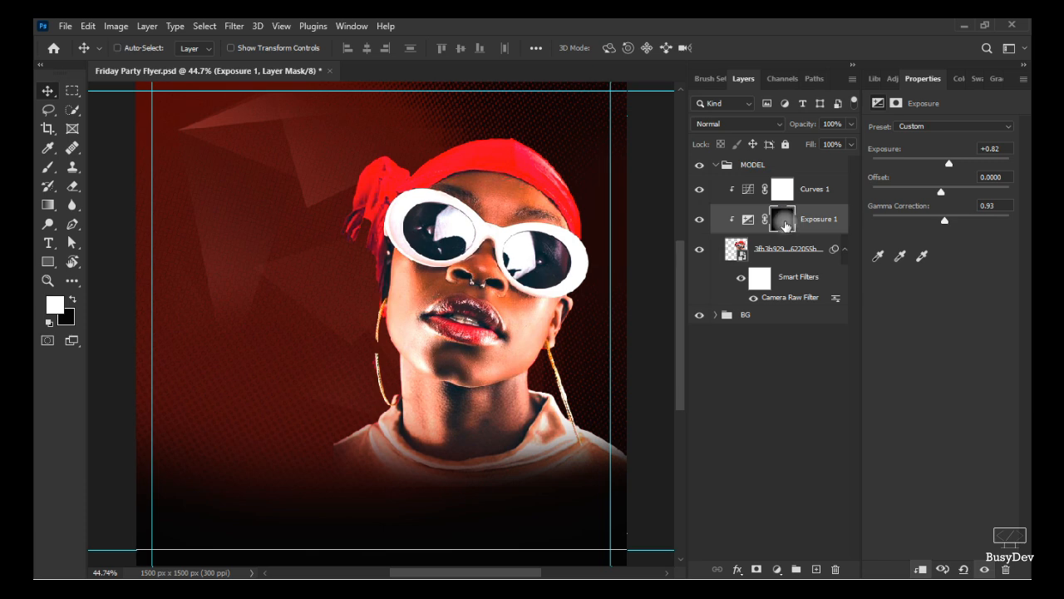
pyautogui.scroll(2, 460, 295)
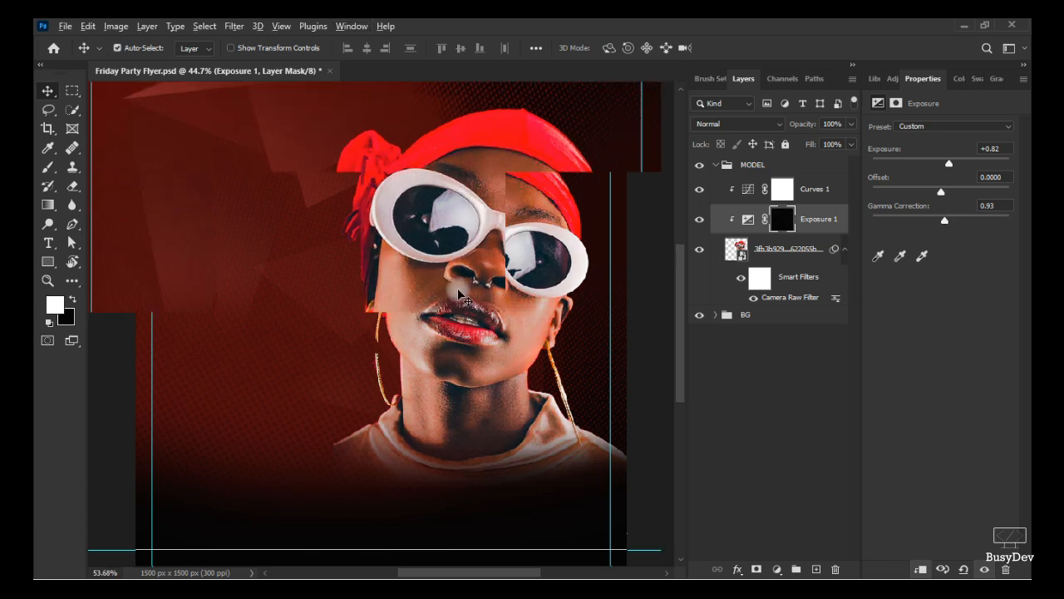
pyautogui.press('b')
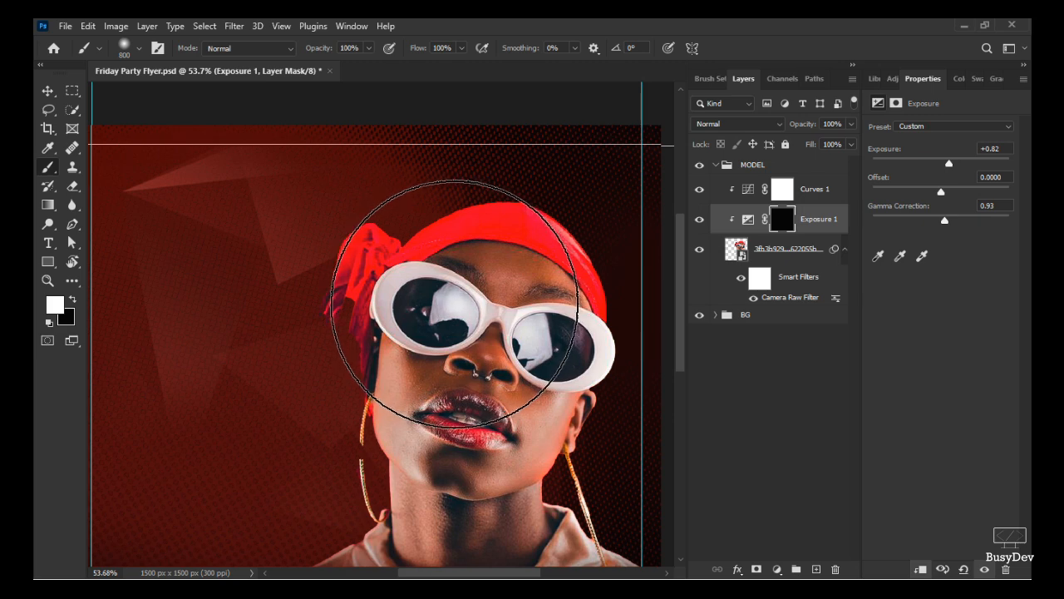
pyautogui.press('[')
pyautogui.press('[')
pyautogui.press('[')
pyautogui.press('[')
pyautogui.press('[')
pyautogui.press('[')
pyautogui.press('[')
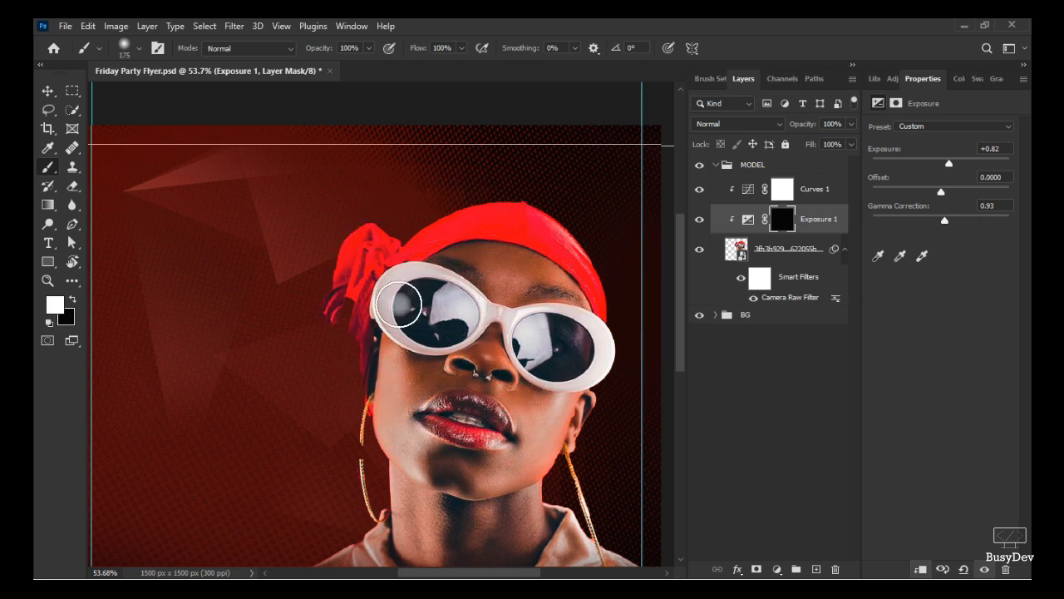
pyautogui.moveTo(390, 286)
pyautogui.mouseDown()
pyautogui.moveTo(385, 307)
pyautogui.moveTo(403, 287)
pyautogui.mouseUp()
# - Try brightening the left half of the sunglasses frame with 80 px and 45 px strokes on the Exposure mask, and undo them
pyautogui.press('[')
pyautogui.scroll(5, 404, 287)
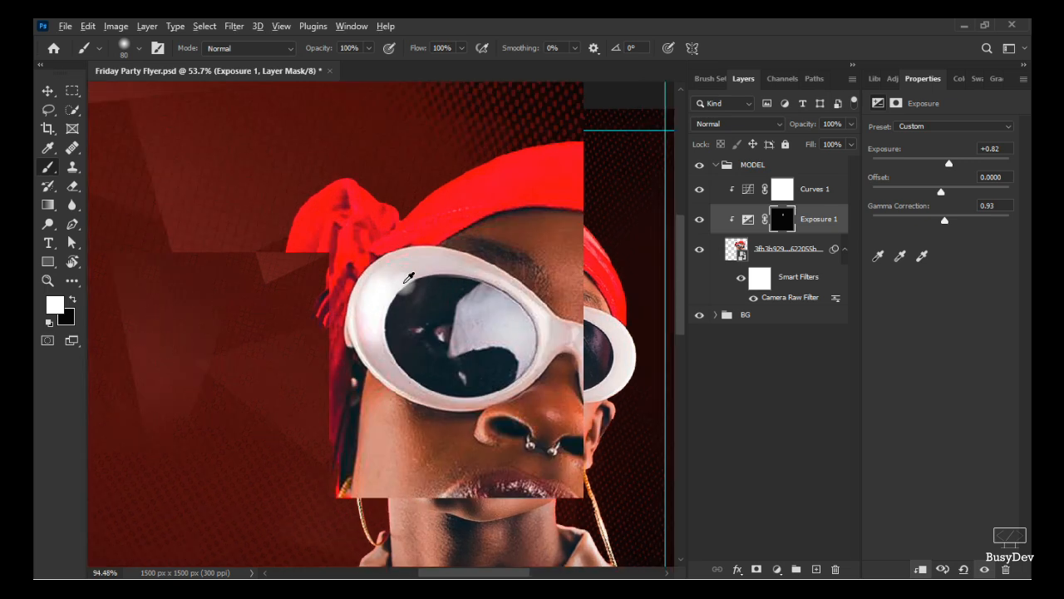
pyautogui.press(']')
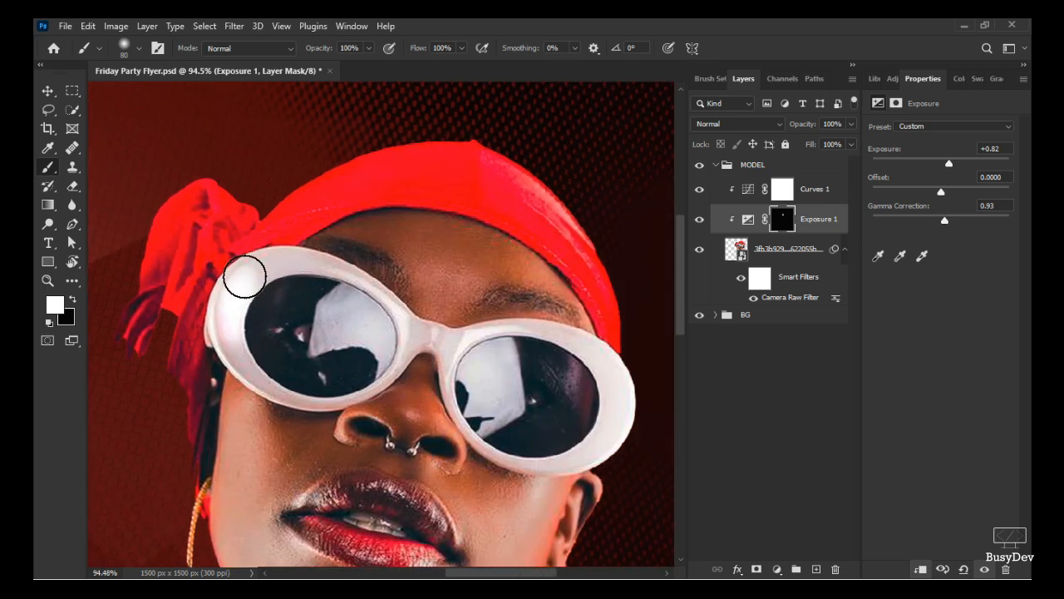
pyautogui.moveTo(245, 275)
pyautogui.mouseDown()
pyautogui.moveTo(295, 247)
pyautogui.moveTo(287, 251)
pyautogui.moveTo(326, 264)
pyautogui.moveTo(292, 261)
pyautogui.moveTo(356, 274)
pyautogui.moveTo(424, 333)
pyautogui.moveTo(446, 335)
pyautogui.moveTo(369, 386)
pyautogui.moveTo(304, 404)
pyautogui.moveTo(258, 397)
pyautogui.moveTo(239, 366)
pyautogui.mouseUp()
pyautogui.press('[')
pyautogui.press('[')
pyautogui.press('[')
pyautogui.press('[')
pyautogui.press('[')
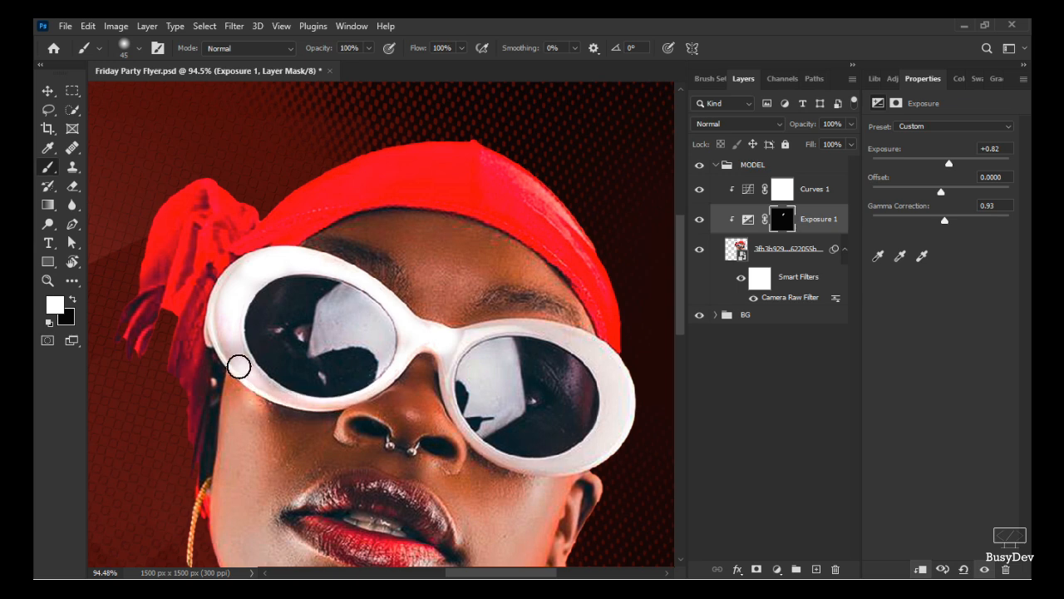
pyautogui.hotkey('ctrl', 'z')
pyautogui.moveTo(226, 316)
pyautogui.mouseDown()
pyautogui.moveTo(278, 389)
pyautogui.moveTo(321, 401)
pyautogui.moveTo(370, 388)
pyautogui.moveTo(330, 398)
pyautogui.moveTo(239, 364)
pyautogui.moveTo(208, 334)
pyautogui.mouseUp()
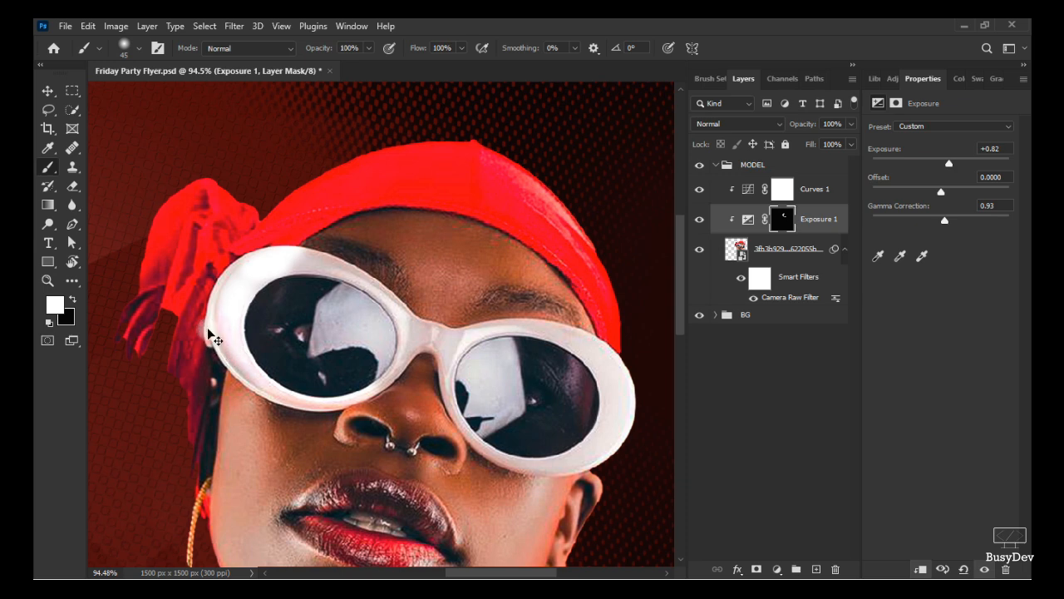
pyautogui.hotkey('ctrl', 'z')
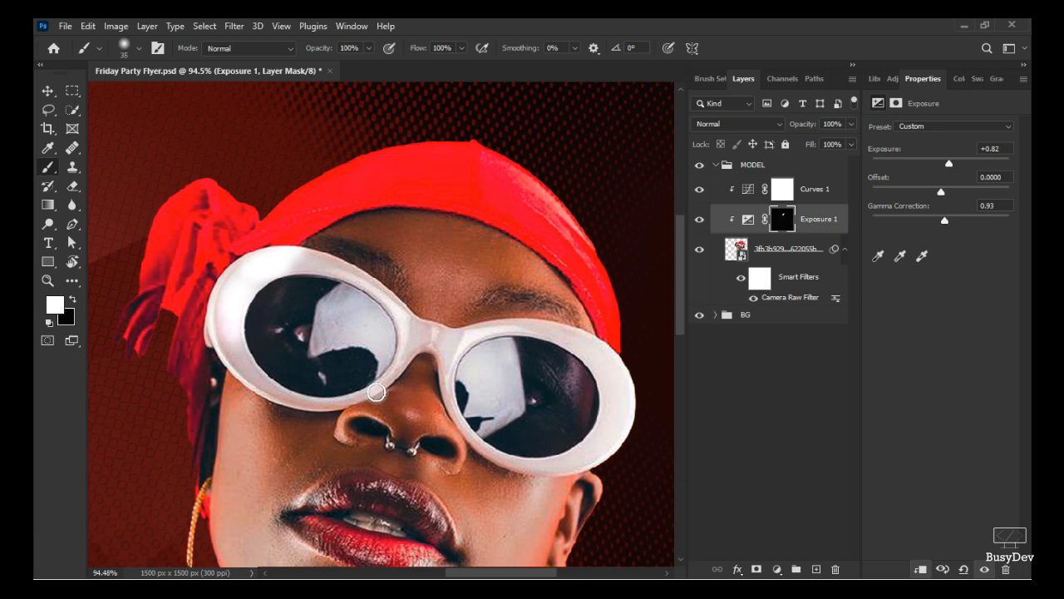
# - Paint white on the Exposure mask around both rims of the sunglasses frame with a small soft brush of about 25 px
pyautogui.press('[')
pyautogui.press('[')
pyautogui.press('[')
pyautogui.press('[')
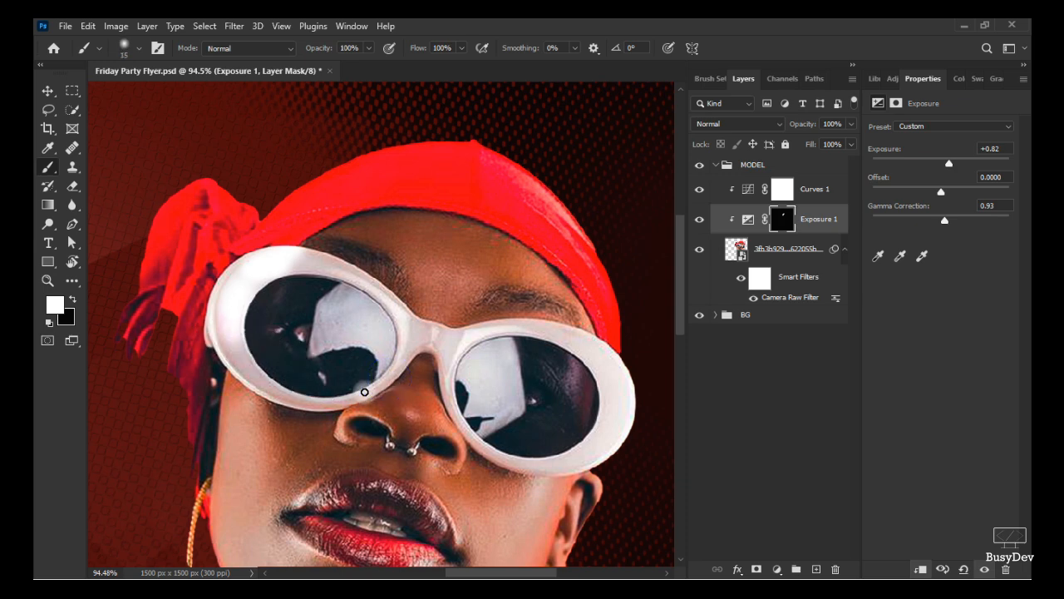
pyautogui.rightClick(218, 375)
pyautogui.moveTo(299, 351); pyautogui.dragTo(313, 351)
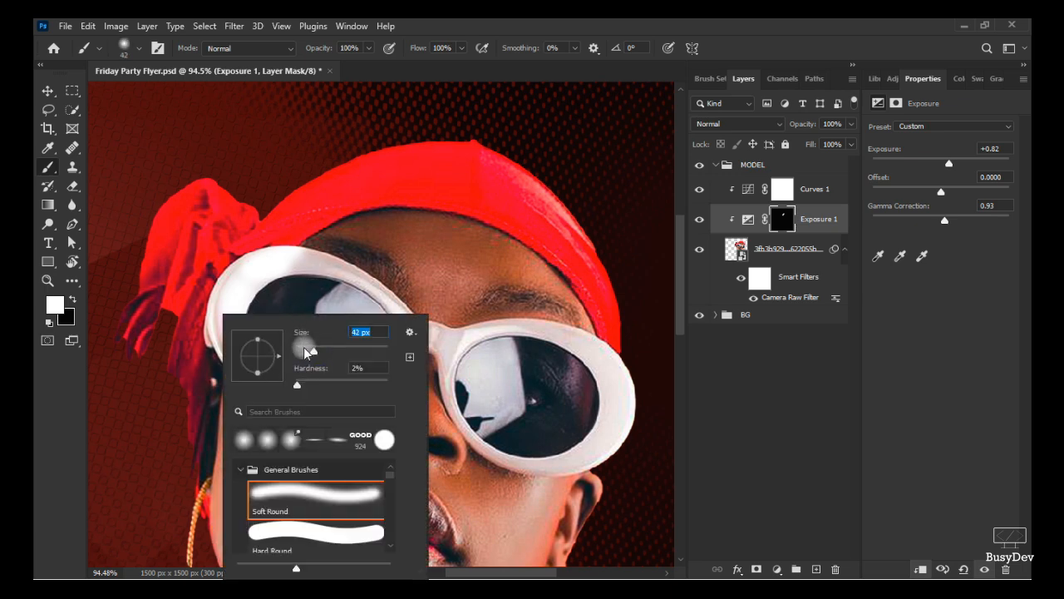
pyautogui.press('Escape')
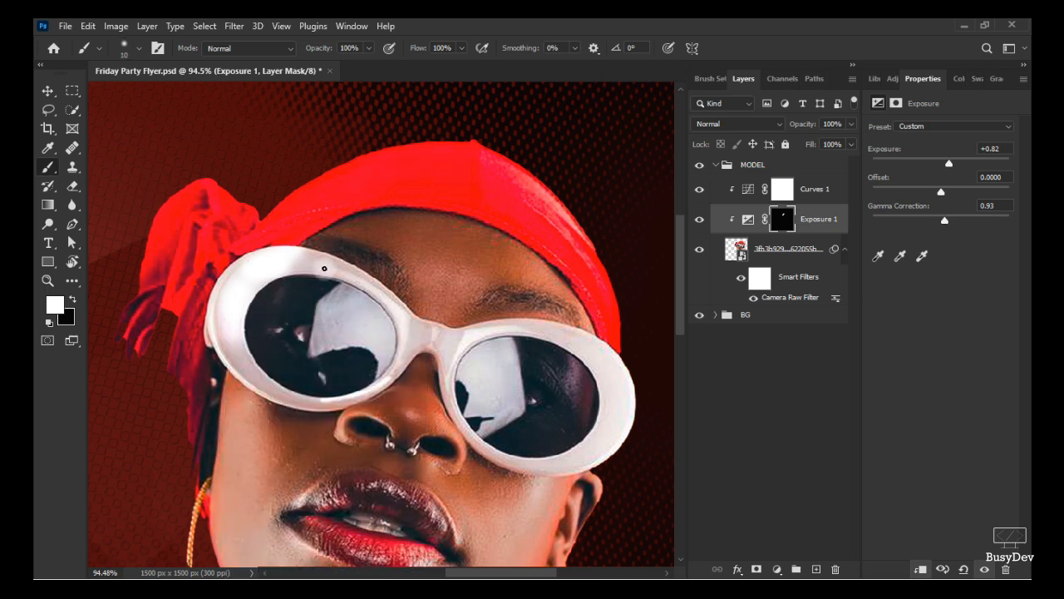
pyautogui.moveTo(321, 270)
pyautogui.mouseDown()
pyautogui.moveTo(381, 267)
pyautogui.moveTo(318, 268)
pyautogui.mouseUp()
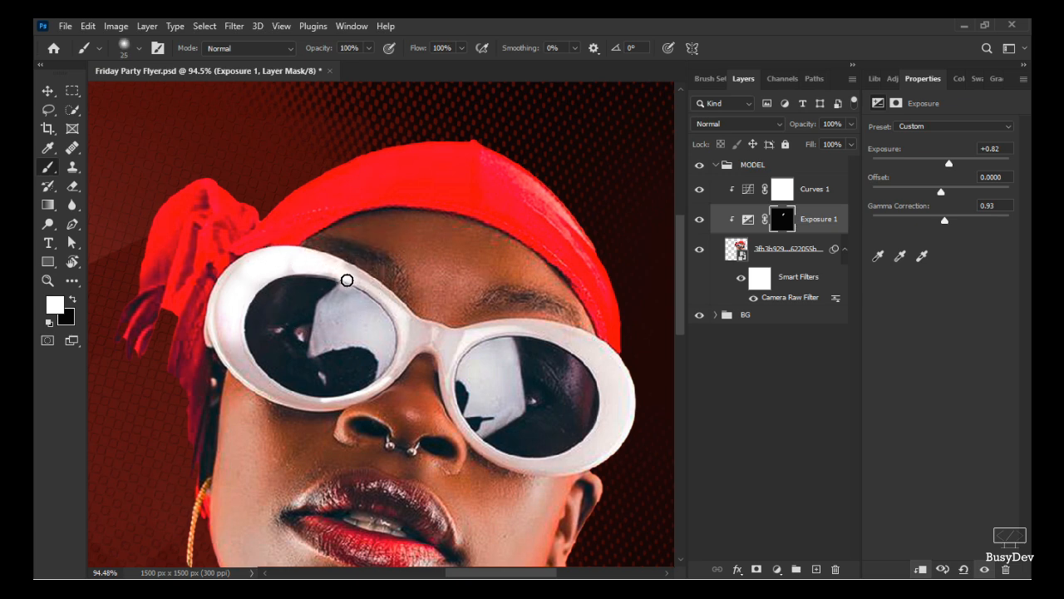
pyautogui.moveTo(221, 269)
pyautogui.mouseDown()
pyautogui.moveTo(203, 347)
pyautogui.moveTo(250, 354)
pyautogui.moveTo(323, 397)
pyautogui.mouseUp()
pyautogui.moveTo(224, 351)
pyautogui.mouseDown()
pyautogui.moveTo(296, 396)
pyautogui.moveTo(282, 400)
pyautogui.moveTo(393, 368)
pyautogui.moveTo(297, 257)
pyautogui.moveTo(293, 270)
pyautogui.moveTo(330, 264)
pyautogui.moveTo(420, 347)
pyautogui.moveTo(416, 321)
pyautogui.moveTo(459, 338)
pyautogui.moveTo(504, 333)
pyautogui.moveTo(439, 342)
pyautogui.moveTo(458, 413)
pyautogui.moveTo(517, 465)
pyautogui.moveTo(559, 462)
pyautogui.moveTo(617, 415)
pyautogui.mouseUp()
pyautogui.moveTo(595, 450)
pyautogui.mouseDown()
pyautogui.moveTo(630, 394)
pyautogui.moveTo(525, 463)
pyautogui.moveTo(487, 455)
pyautogui.mouseUp()
pyautogui.moveTo(215, 323)
pyautogui.mouseDown()
pyautogui.moveTo(234, 328)
pyautogui.moveTo(273, 380)
pyautogui.moveTo(316, 402)
pyautogui.mouseUp()
# - Paint white on the Exposure mask down the left side of the face and neck with an enlarged soft brush, up to 175 px
pyautogui.scroll(-3, 318, 401)
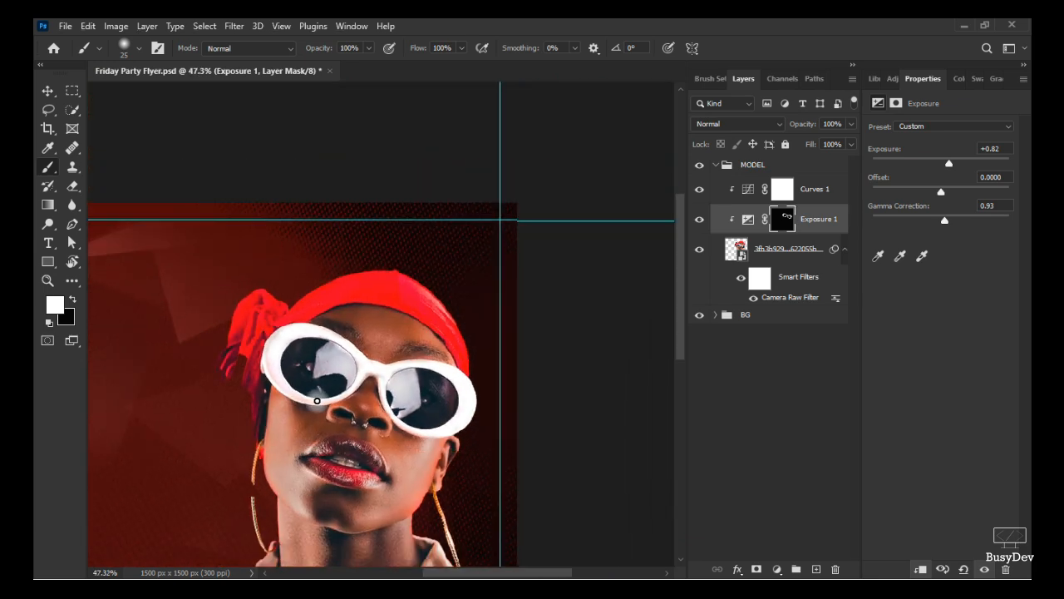
pyautogui.scroll(-1, 316, 402)
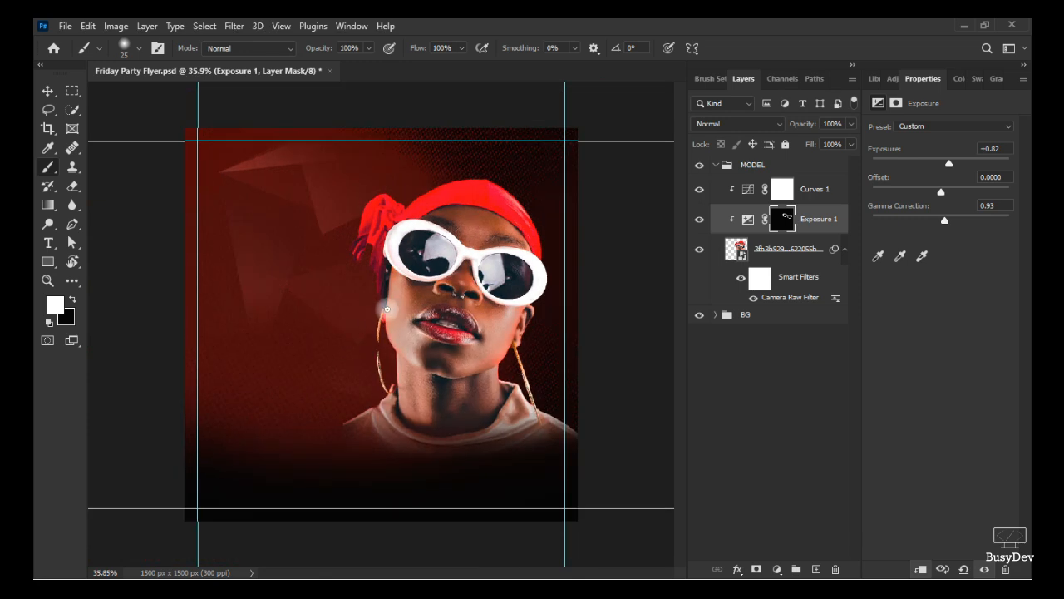
pyautogui.press(']')
pyautogui.press(']')
pyautogui.press(']')
pyautogui.press(']')
pyautogui.press(']')
pyautogui.press(']')
pyautogui.press(']')
pyautogui.press(']')
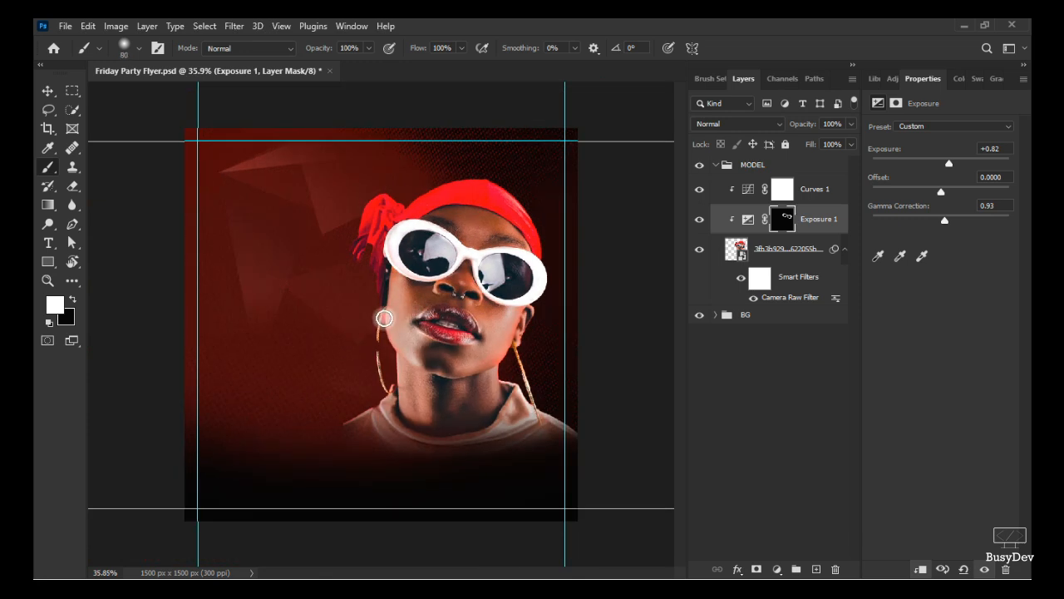
pyautogui.moveTo(395, 307)
pyautogui.mouseDown()
pyautogui.moveTo(385, 328)
pyautogui.moveTo(375, 317)
pyautogui.moveTo(375, 366)
pyautogui.moveTo(363, 371)
pyautogui.moveTo(394, 371)
pyautogui.moveTo(394, 406)
pyautogui.moveTo(335, 444)
pyautogui.moveTo(375, 378)
pyautogui.moveTo(375, 357)
pyautogui.moveTo(396, 355)
pyautogui.mouseUp()
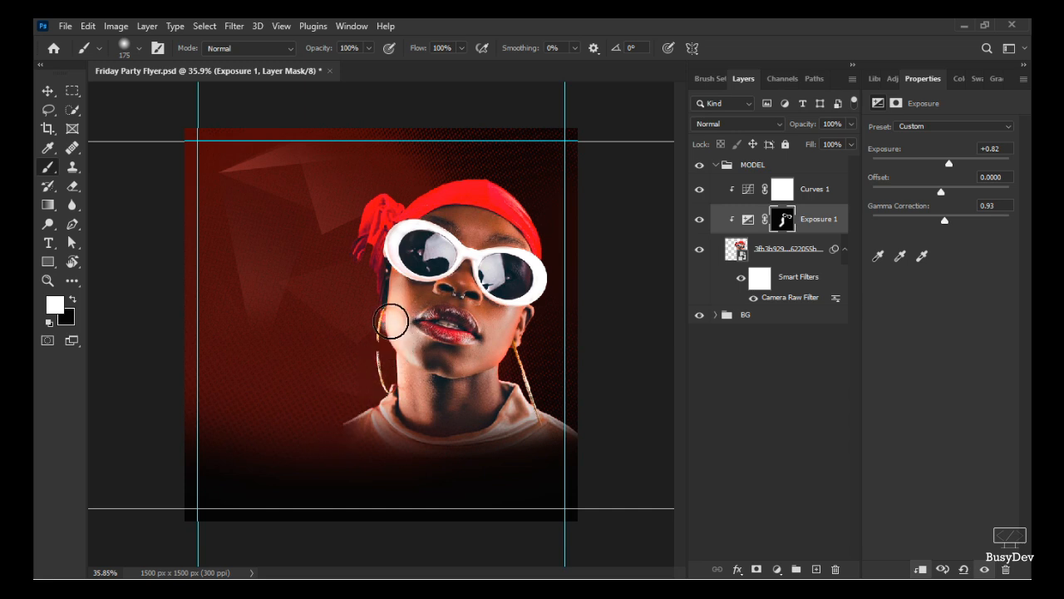
# - Switch to the Move tool, select the MODEL group and collapse it
pyautogui.press('v')
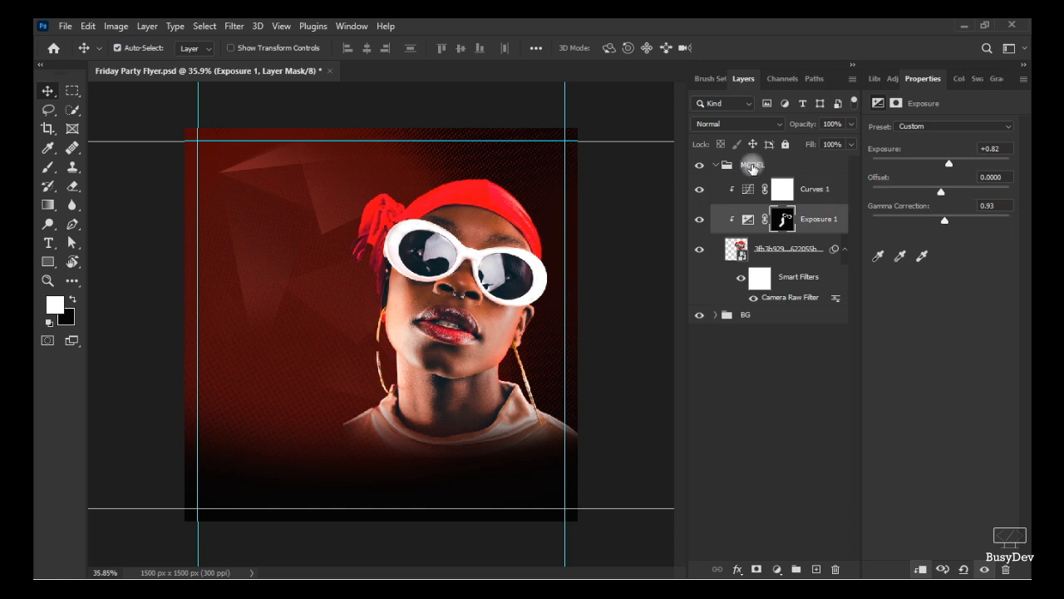
pyautogui.click(818, 164)
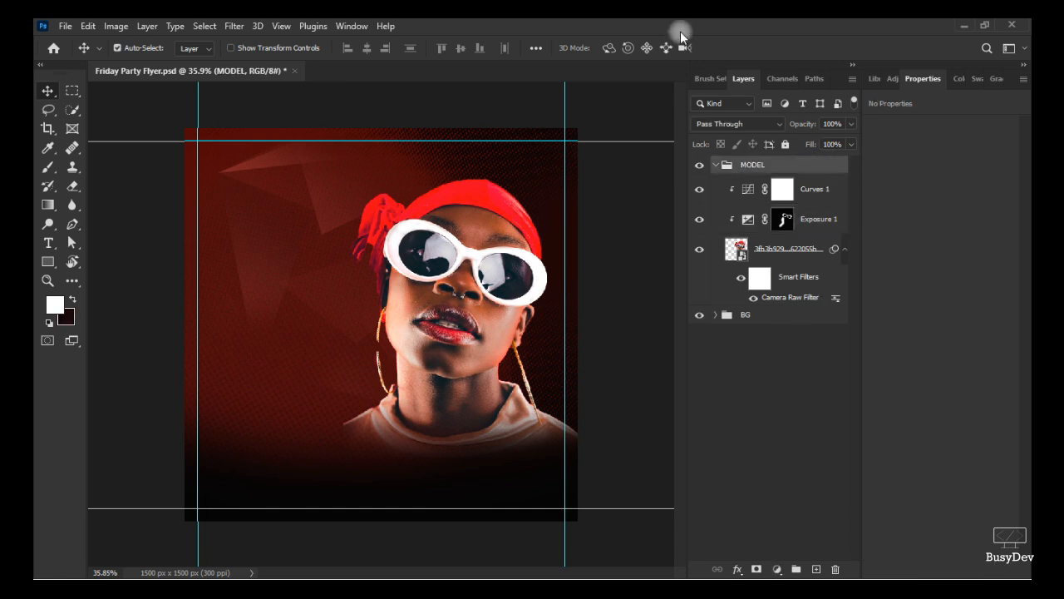
pyautogui.click(715, 165)
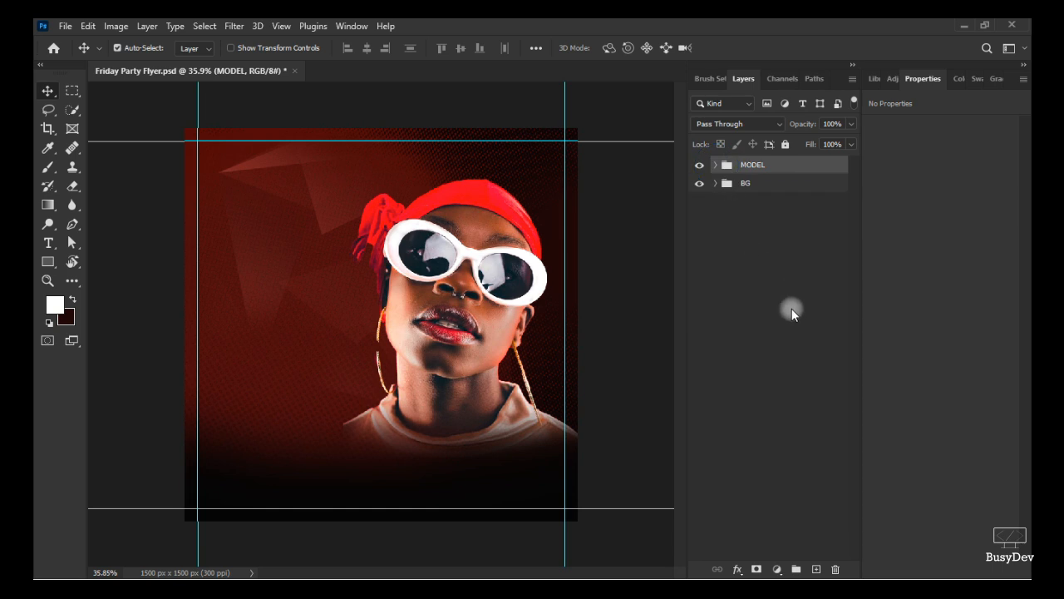
# - Create a new layer group named HEADER above the MODEL group
pyautogui.click(799, 569)
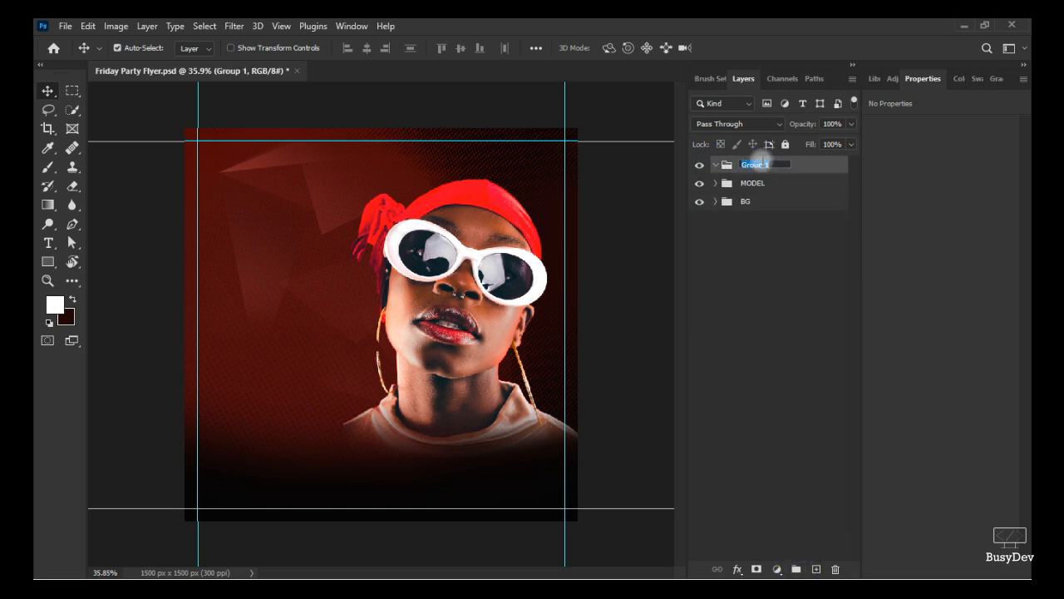
pyautogui.write('HEADER')
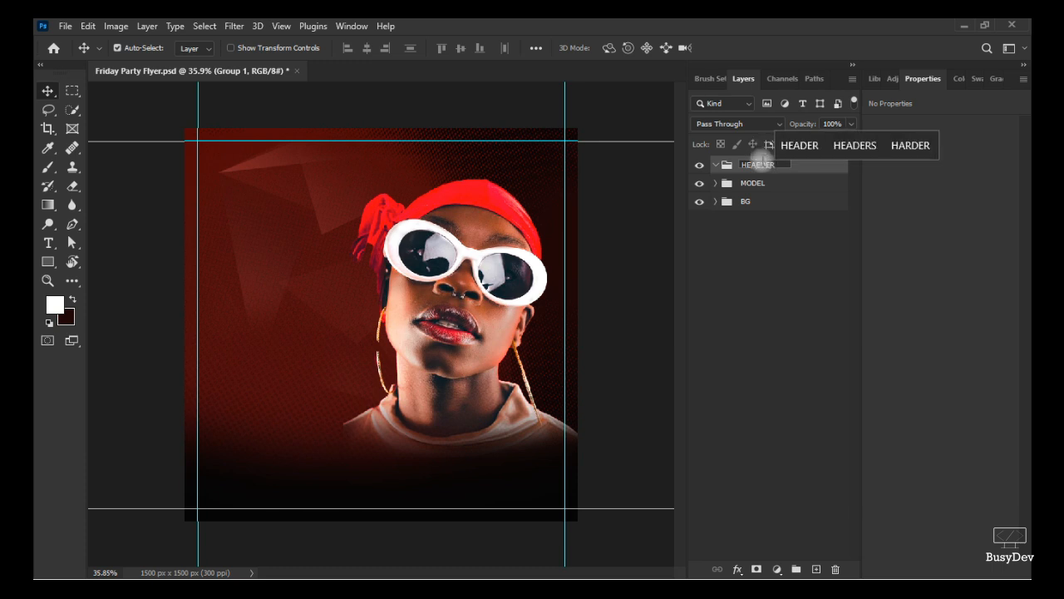
pyautogui.press('Up')
pyautogui.press('Return')
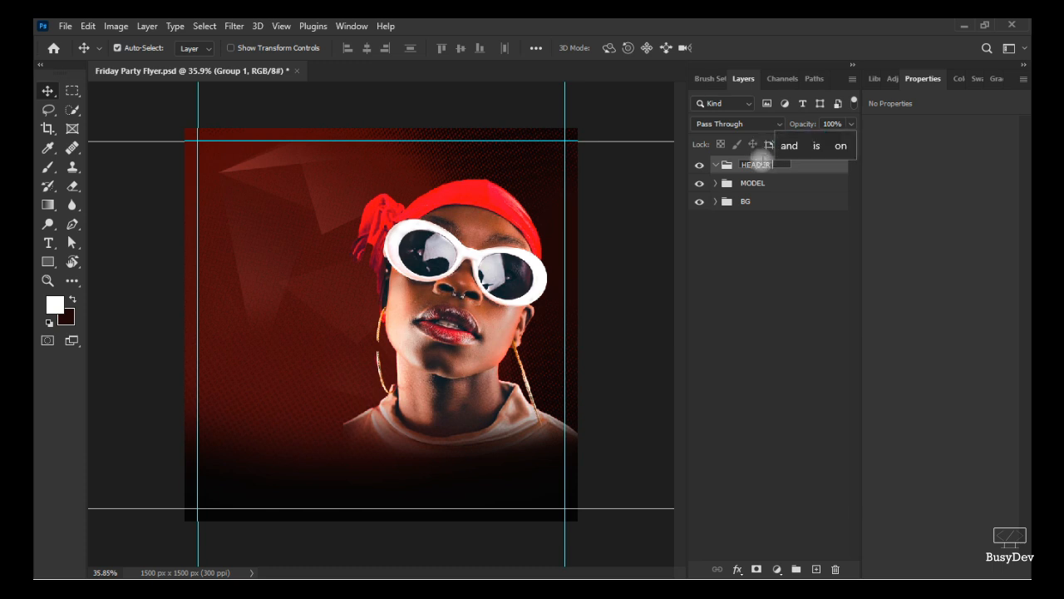
pyautogui.press('Return')
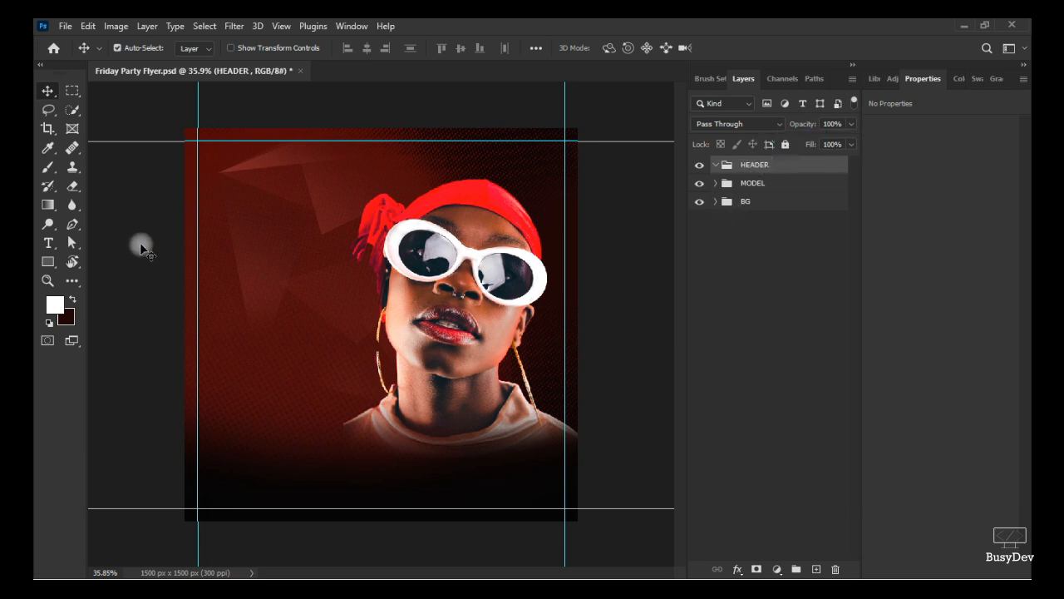
# - Add the horizontal text FRIDAY in white over the dark red area beside the model's face
pyautogui.rightClick(46, 245)
pyautogui.click(95, 276)
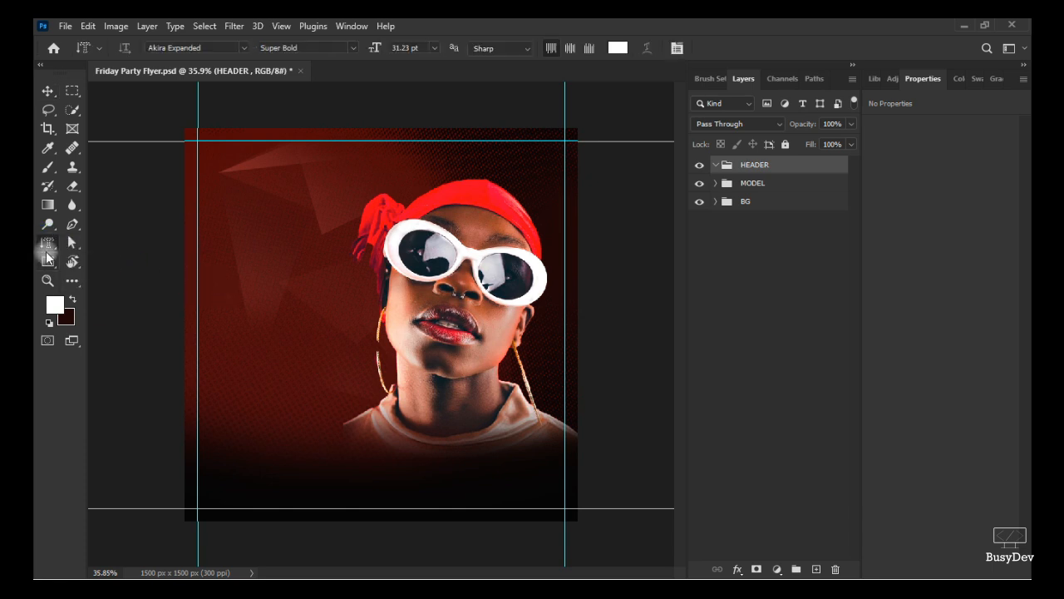
pyautogui.rightClick(47, 245)
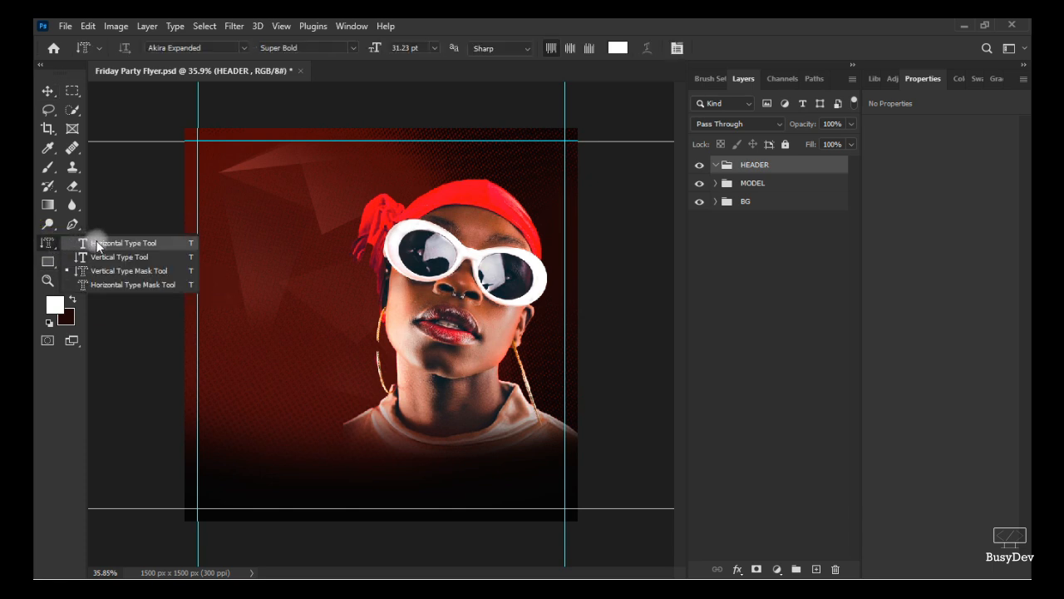
pyautogui.click(100, 240)
pyautogui.click(216, 287)
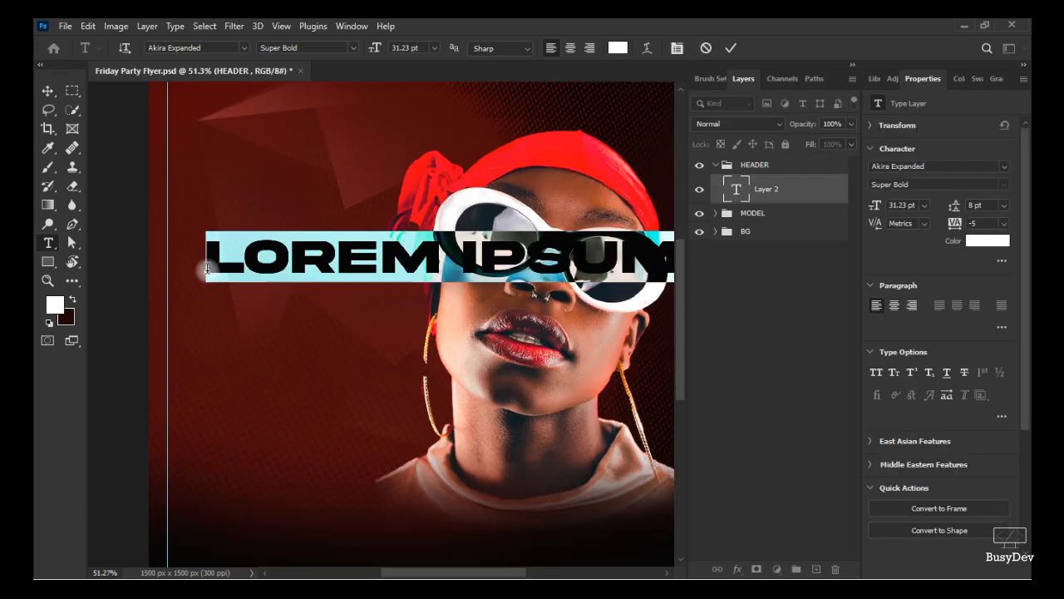
pyautogui.write('FRIDAY')
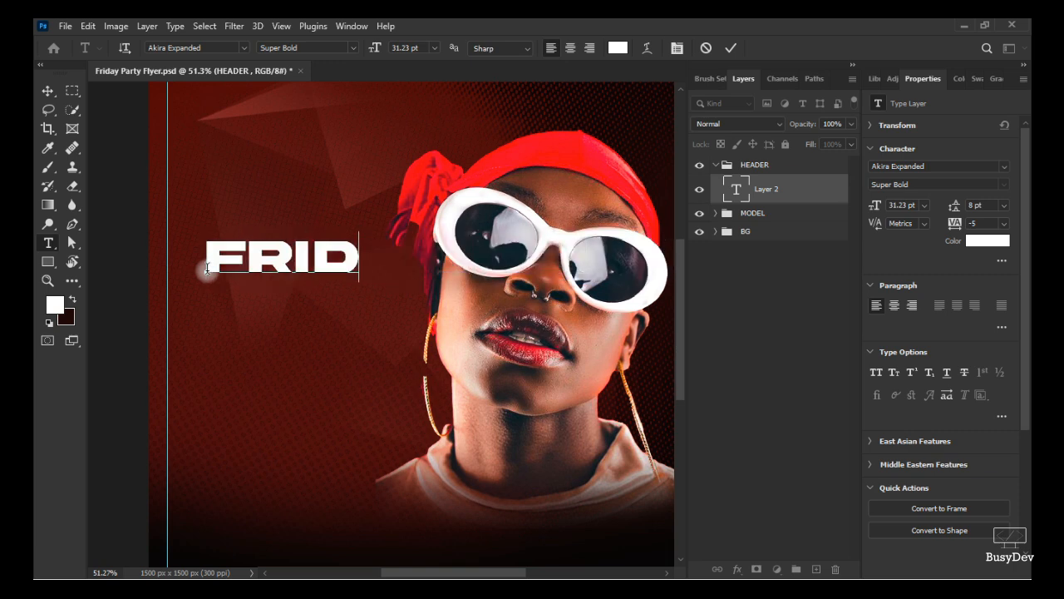
pyautogui.click(731, 51)
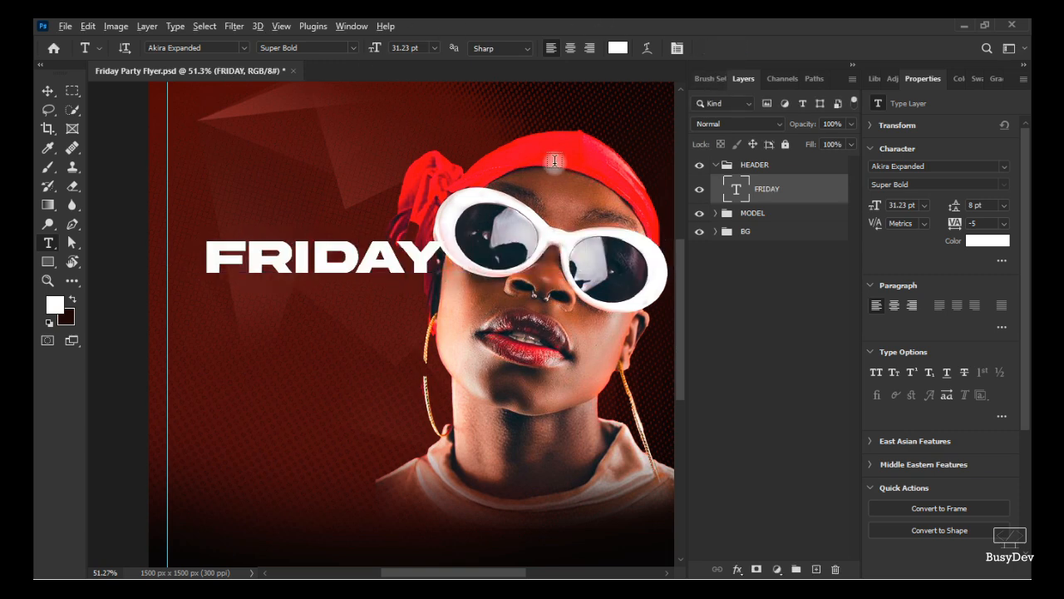
# - Switch to the info note in Notepad, copy the font name AKIRA EXPANDED and minimize the note
pyautogui.hotkey('alt', 'Tab')
pyautogui.hotkey('alt', 'Tab')
pyautogui.hotkey('alt', 'Tab')
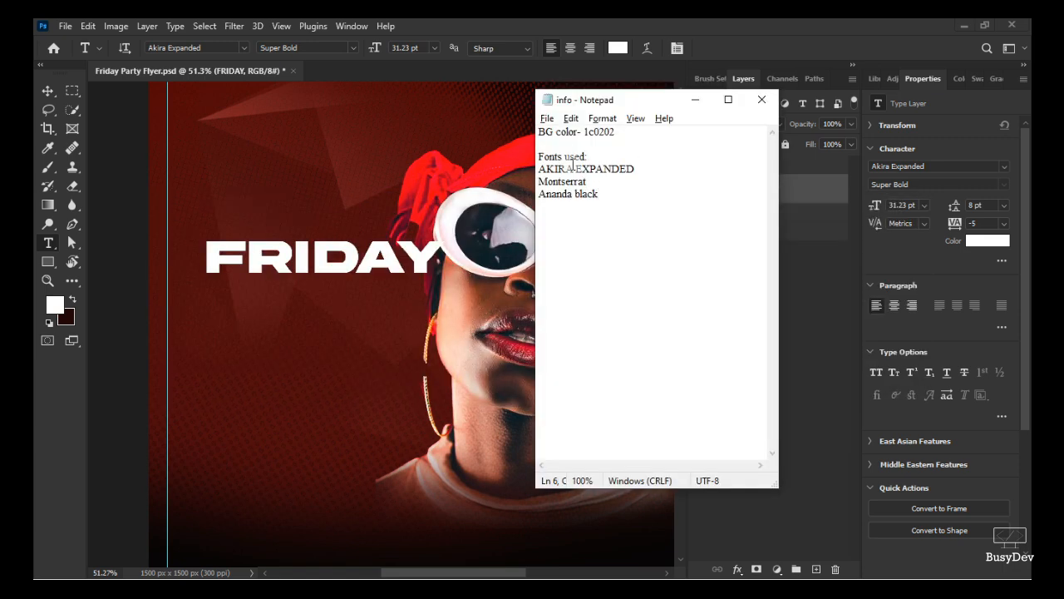
pyautogui.moveTo(645, 165); pyautogui.dragTo(541, 171)
pyautogui.hotkey('ctrl', 'c')
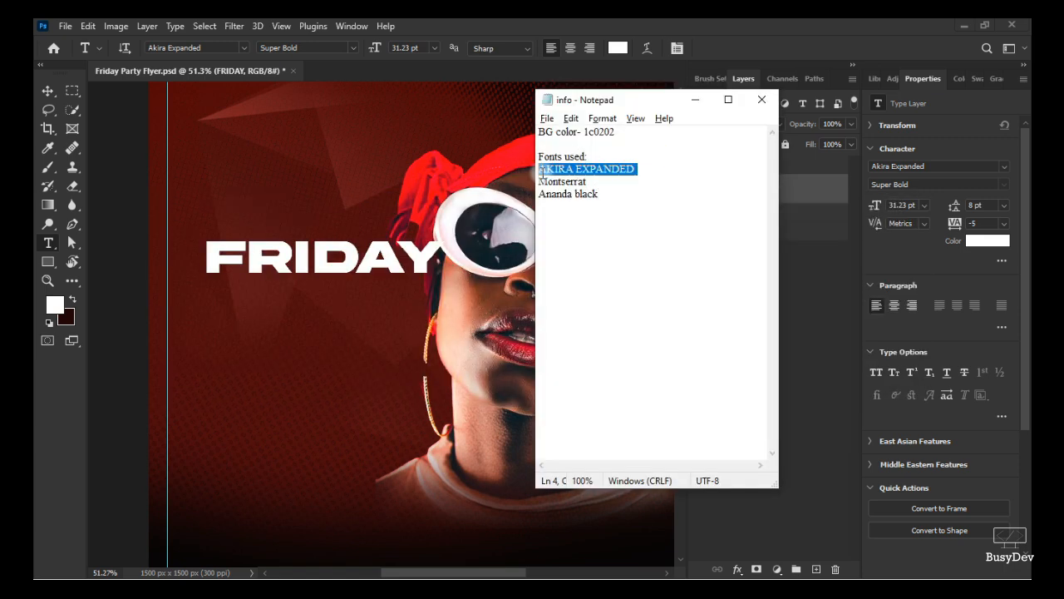
pyautogui.click(695, 99)
# - Set the FRIDAY text's font to the copied Akira Expanded, choosing the Super Bold style
pyautogui.click(930, 164)
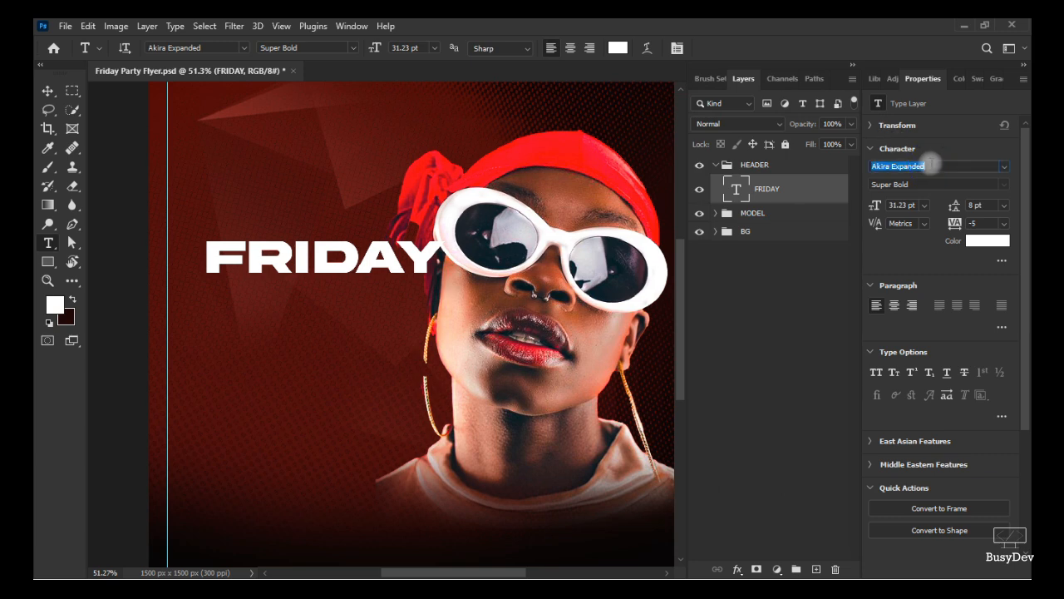
pyautogui.hotkey('ctrl', 'v')
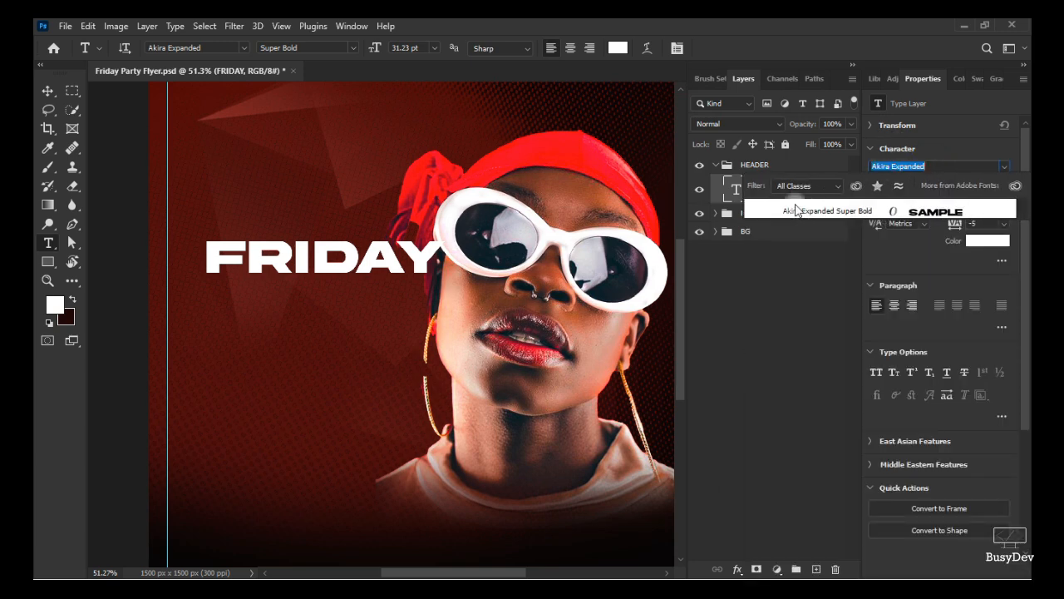
pyautogui.click(795, 213)
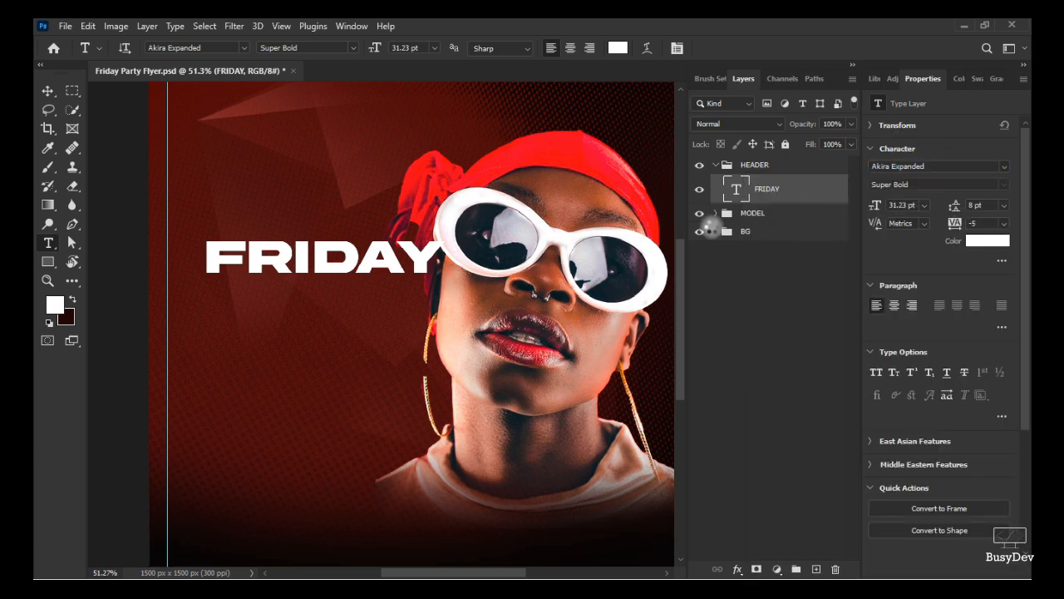
# - Move the FRIDAY text beside the flyer's left edge, then nudge it slightly right and down so it starts just inside the canvas
pyautogui.press('v')
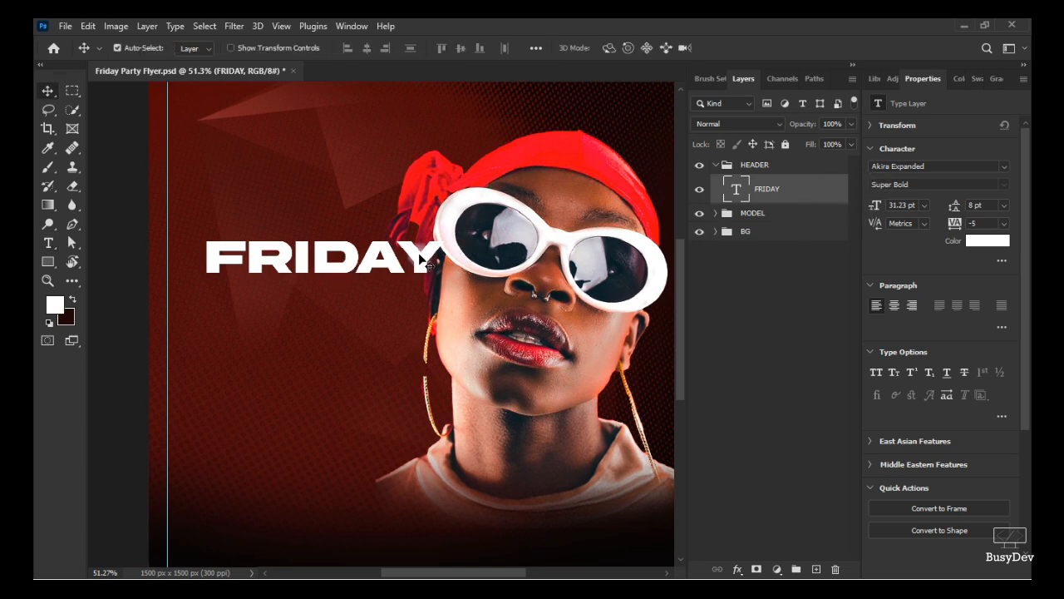
pyautogui.moveTo(426, 261); pyautogui.dragTo(368, 250)
pyautogui.press('Right')
pyautogui.press('Right')
pyautogui.press('Right')
pyautogui.press('Right')
pyautogui.press('Right')
pyautogui.press('Right')
pyautogui.press('Right')
pyautogui.press('Right')
pyautogui.press('Right')
pyautogui.press('Right')
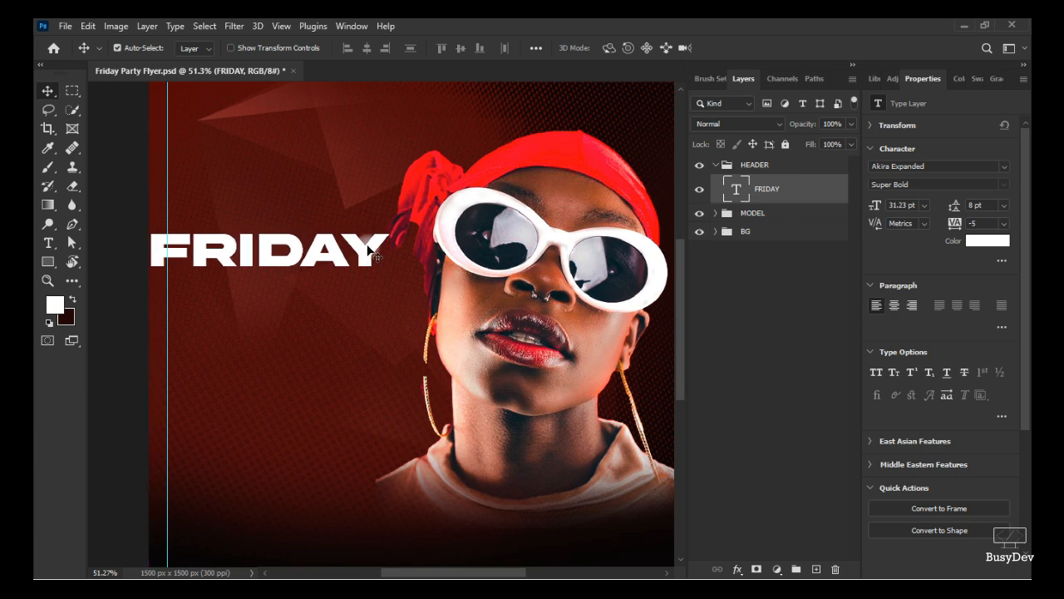
pyautogui.press('Right')
pyautogui.press('Right')
pyautogui.press('Right')
pyautogui.press('Right')
pyautogui.press('Right')
pyautogui.press('Right')
pyautogui.press('Right')
pyautogui.press('Right')
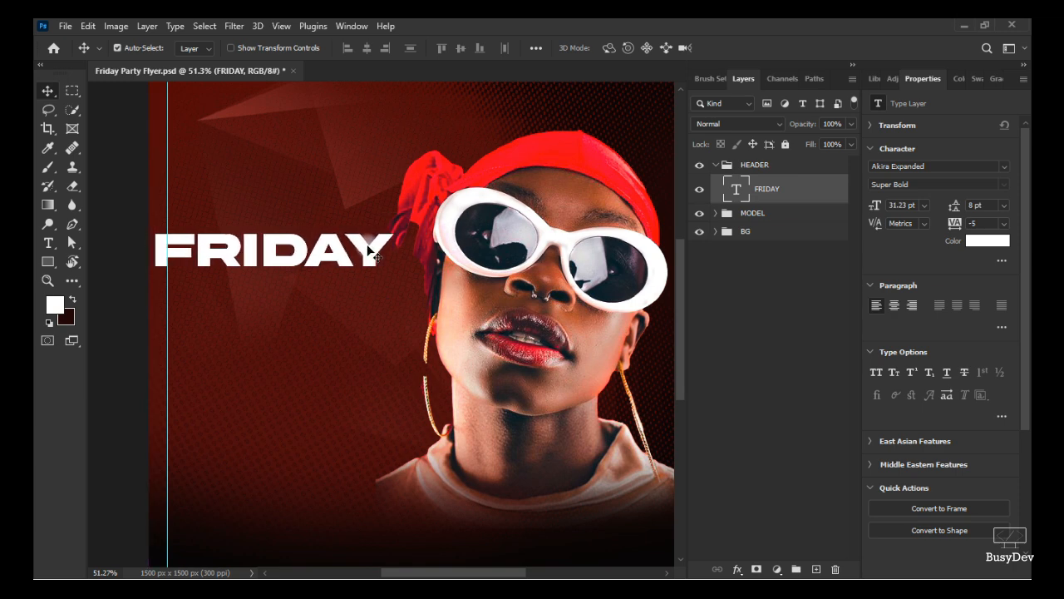
pyautogui.press('Down')
pyautogui.press('Down')
pyautogui.press('Down')
pyautogui.press('Down')
pyautogui.press('Down')
pyautogui.press('Down')
pyautogui.press('Down')
pyautogui.press('Down')
pyautogui.press('Down')
pyautogui.press('Down')
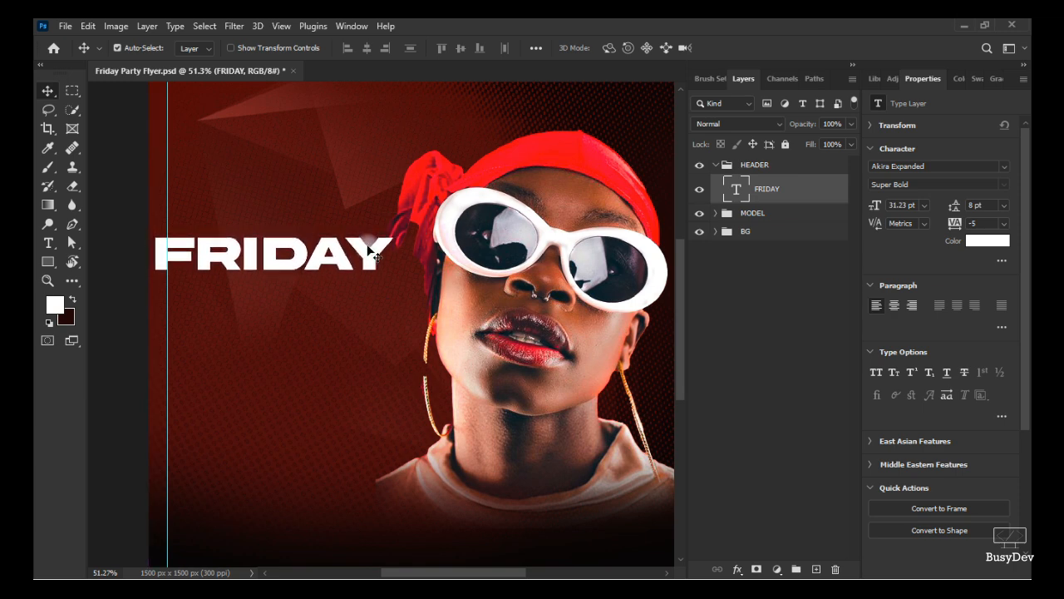
pyautogui.press('Down')
pyautogui.press('Down')
pyautogui.press('Down')
pyautogui.press('Down')
pyautogui.press('Down')
pyautogui.press('Down')
pyautogui.press('Down')
pyautogui.press('Down')
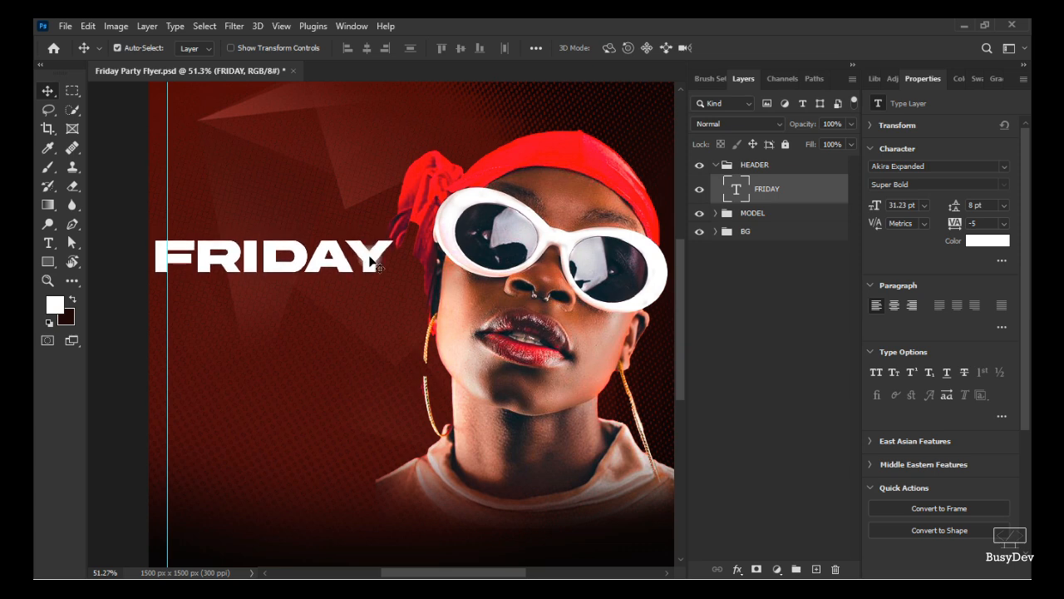
# - Duplicate FRIDAY directly below the original and give the copy an inside stroke in white (FFF)
pyautogui.moveTo(372, 262); pyautogui.dragTo(377, 303)
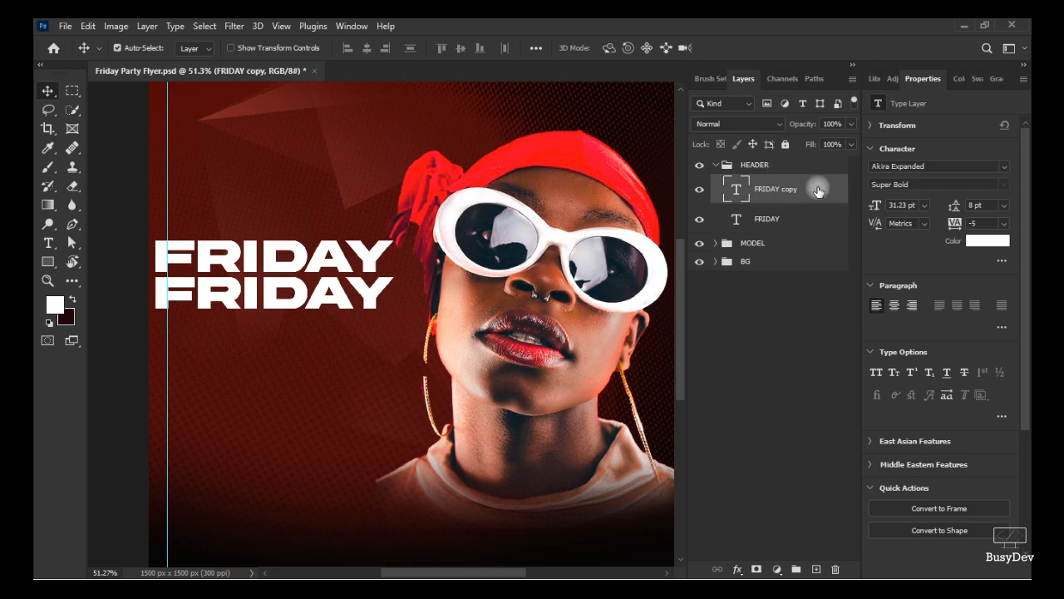
pyautogui.doubleClick(819, 189)
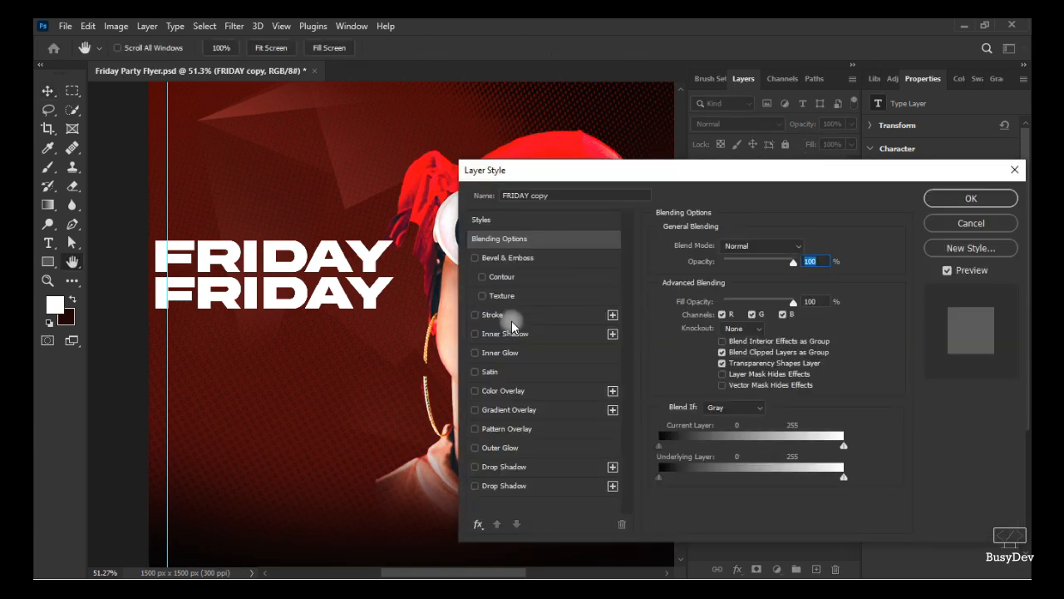
pyautogui.click(493, 314)
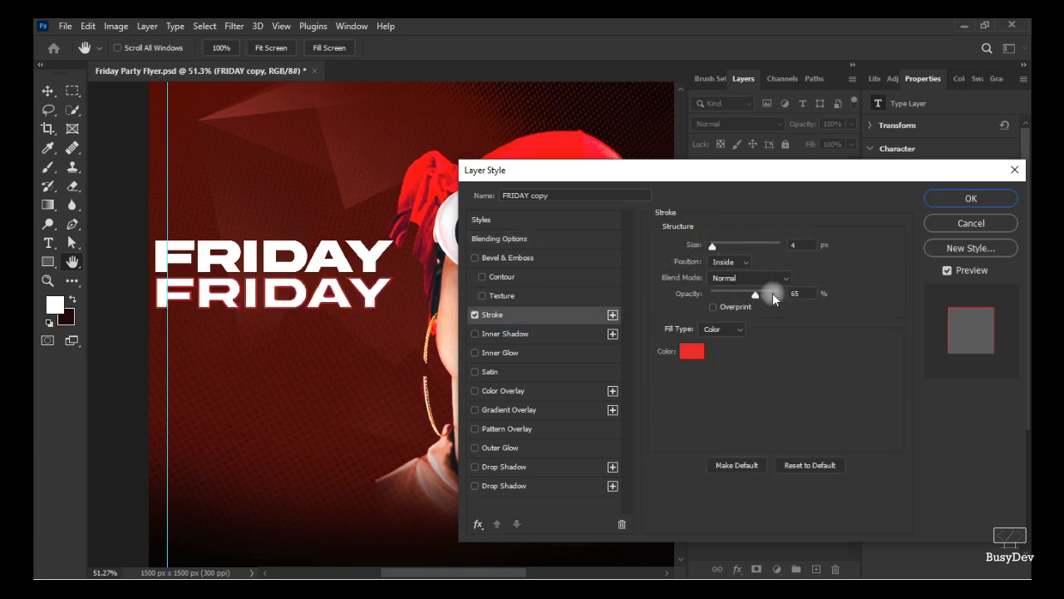
pyautogui.click(690, 353)
pyautogui.write('FFF')
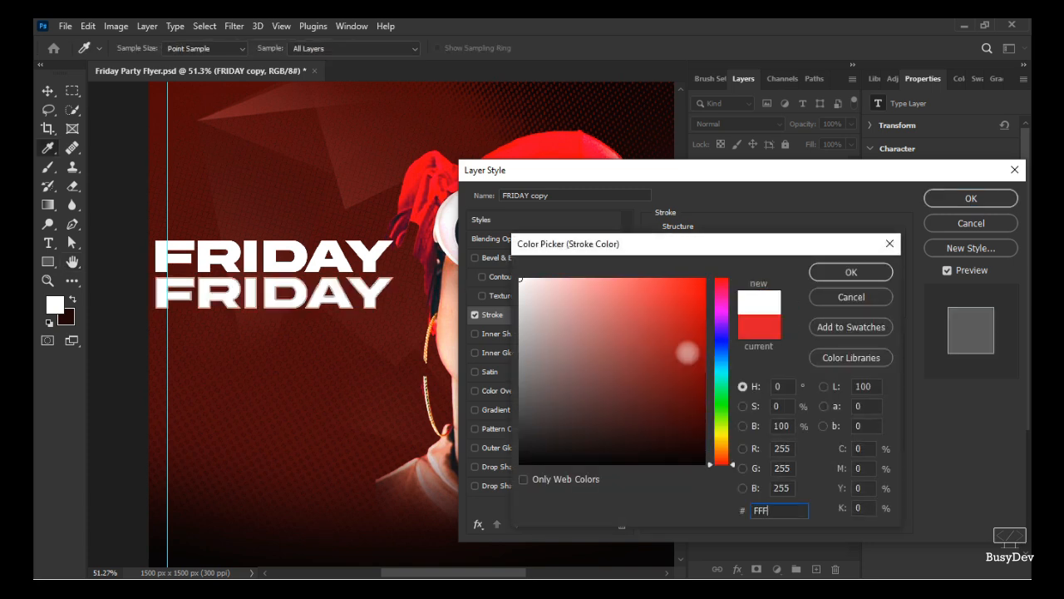
pyautogui.press('Return')
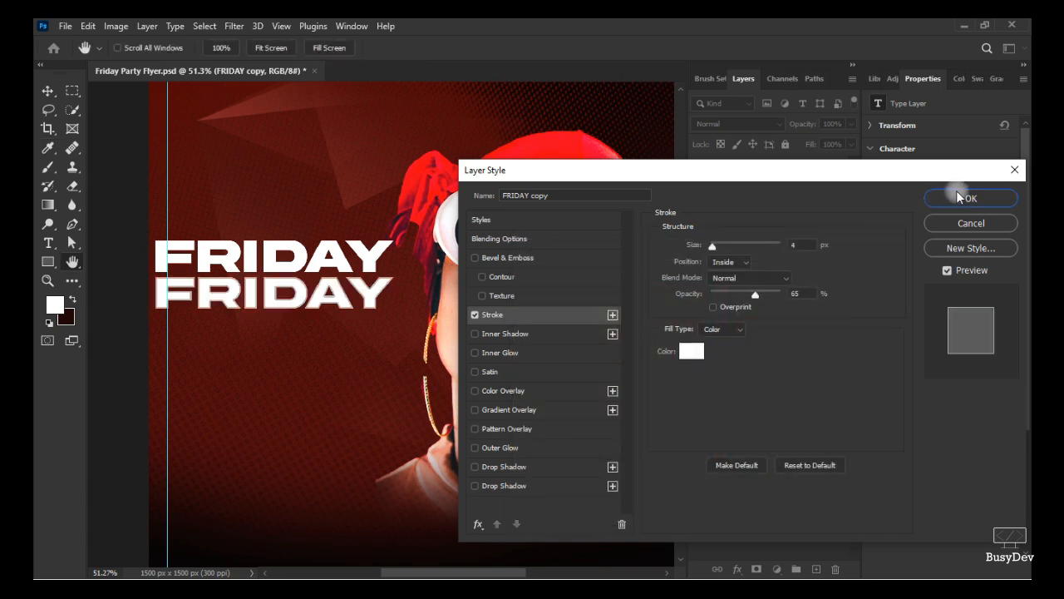
pyautogui.click(952, 198)
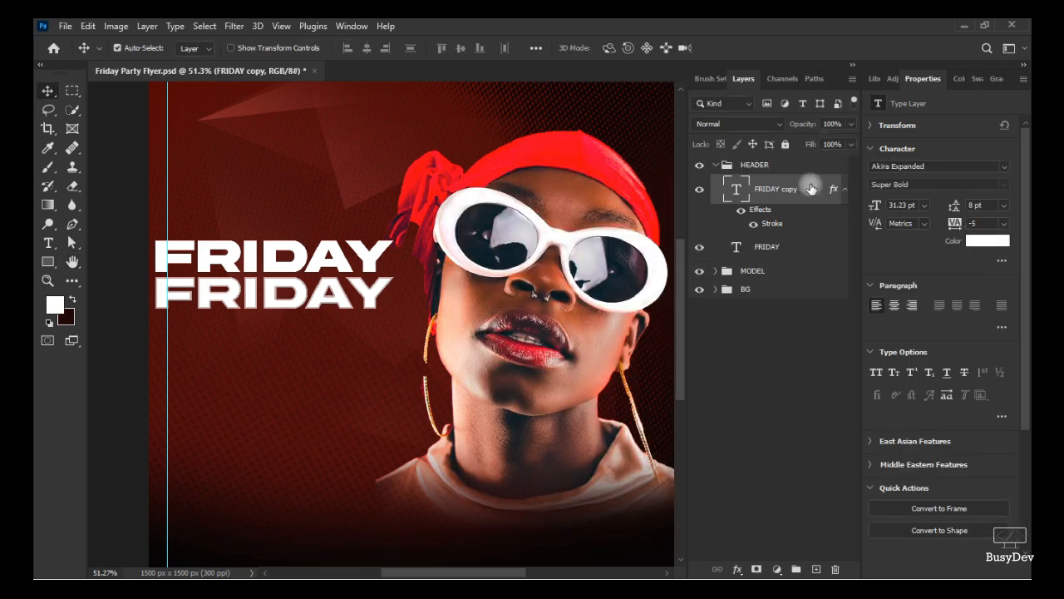
# - Set the stroked FRIDAY copy's fill to 0% so only its outline remains
pyautogui.click(812, 145)
pyautogui.write('0')
pyautogui.press('Return')
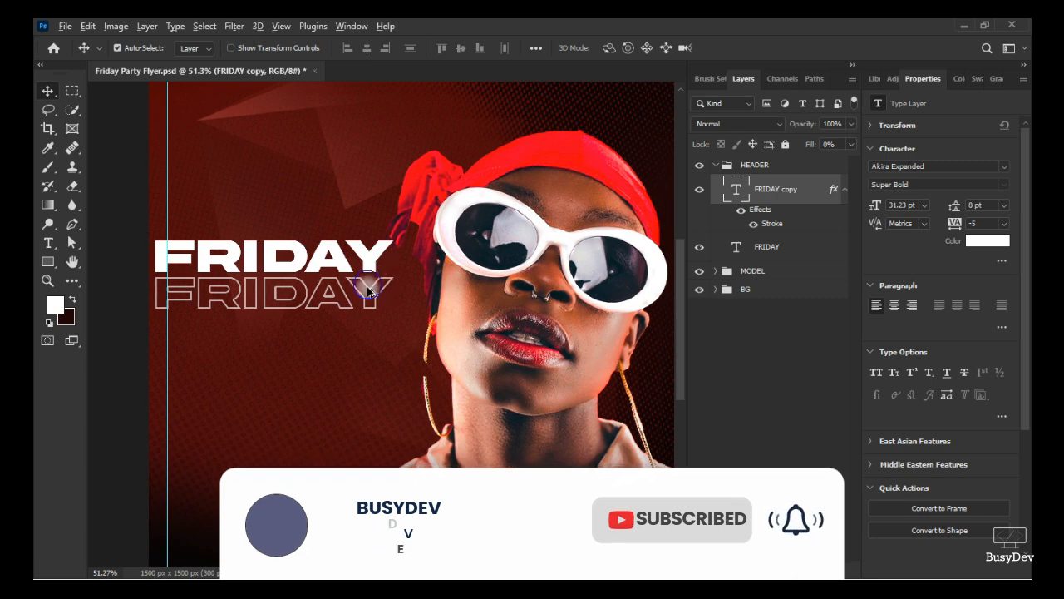
# - Duplicate the outlined FRIDAY into two more aligned rows below it and one row above the solid FRIDAY, undoing the misaligned copy
pyautogui.moveTo(368, 286); pyautogui.dragTo(366, 364)
pyautogui.hotkey('ctrl', 'j')
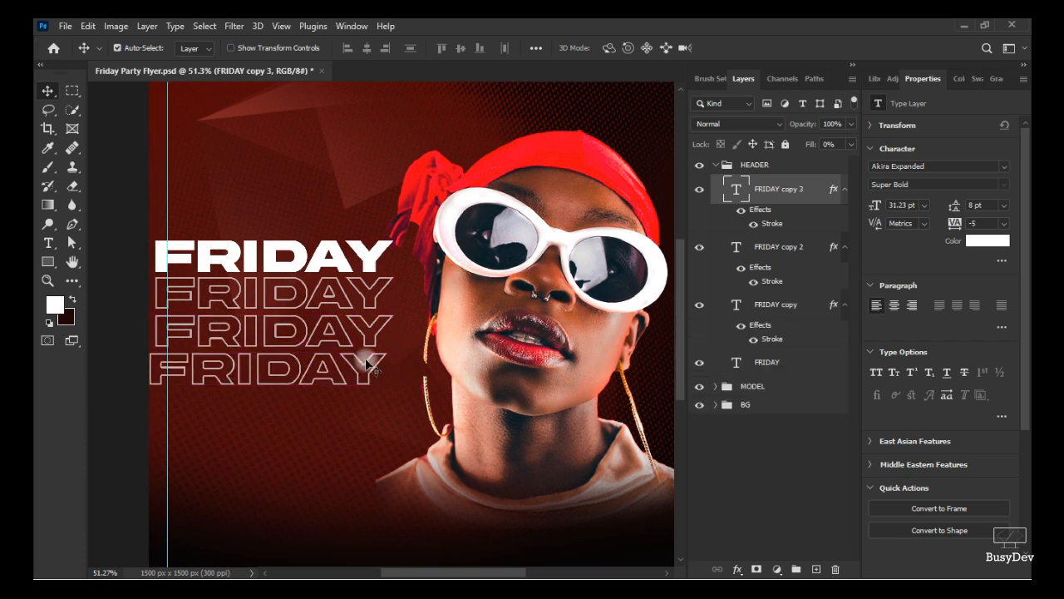
pyautogui.hotkey('ctrl', 'z')
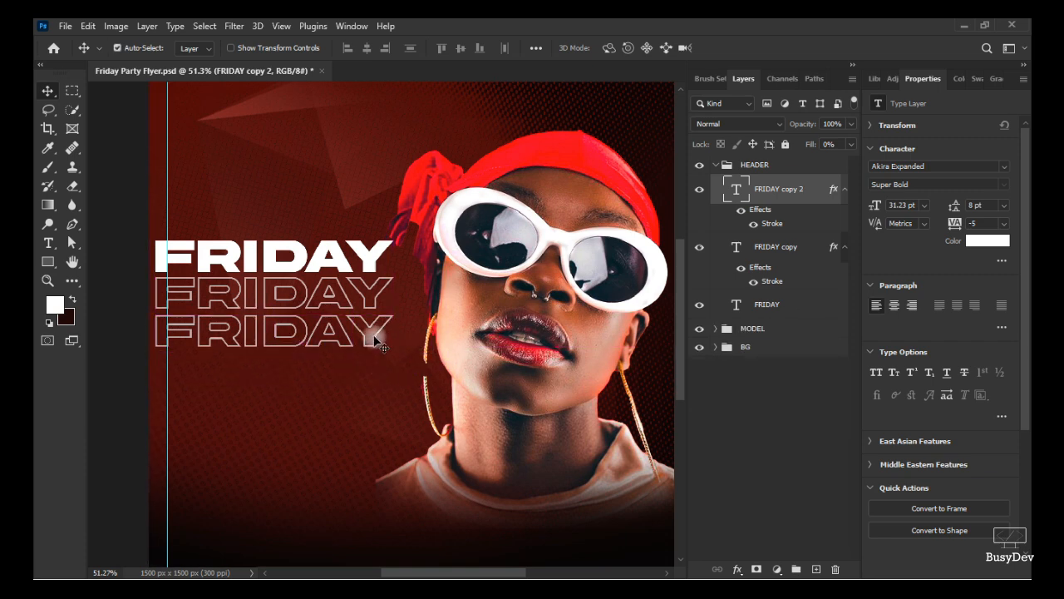
pyautogui.moveTo(365, 357); pyautogui.dragTo(379, 377)
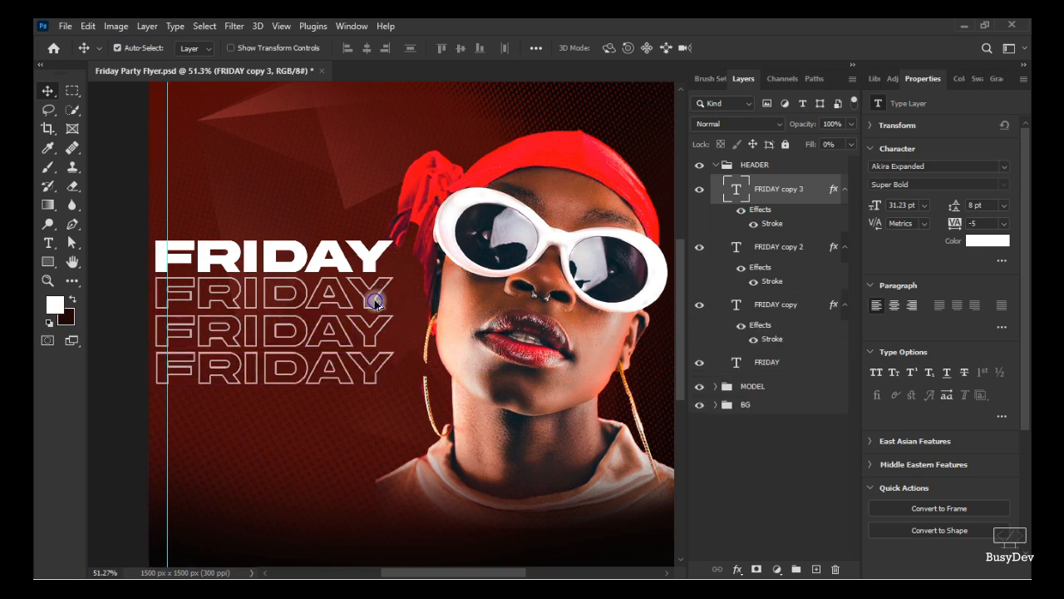
pyautogui.moveTo(381, 227)
pyautogui.mouseDown()
pyautogui.moveTo(380, 189)
pyautogui.moveTo(379, 226)
pyautogui.mouseUp()
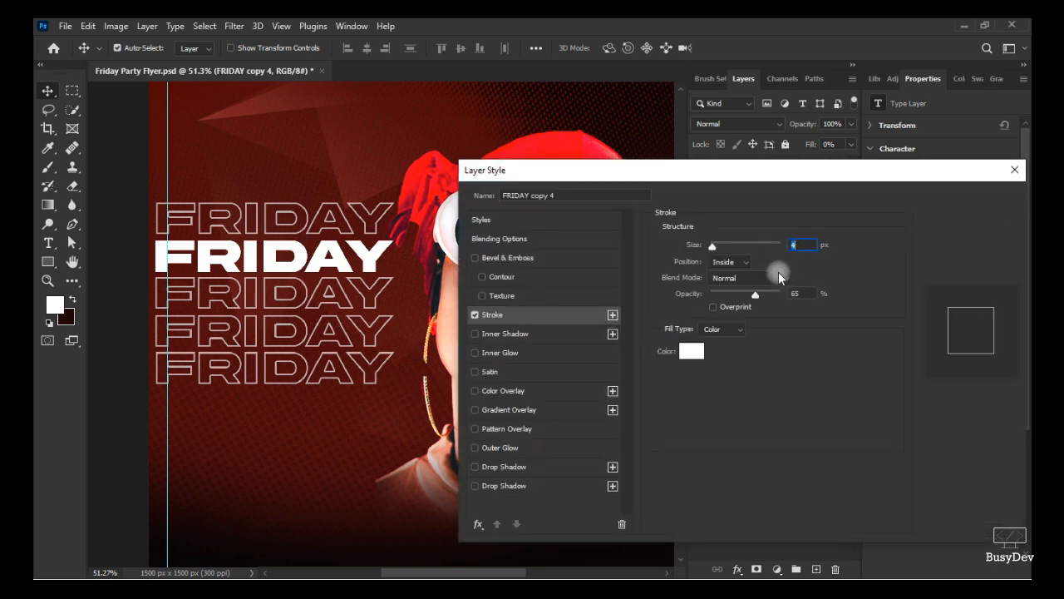
# - Change the stroke color of the outlined FRIDAY above the solid one to dark red c00b1d, starting from the headscarf's red
pyautogui.doubleClick(767, 292)
pyautogui.click(695, 352)
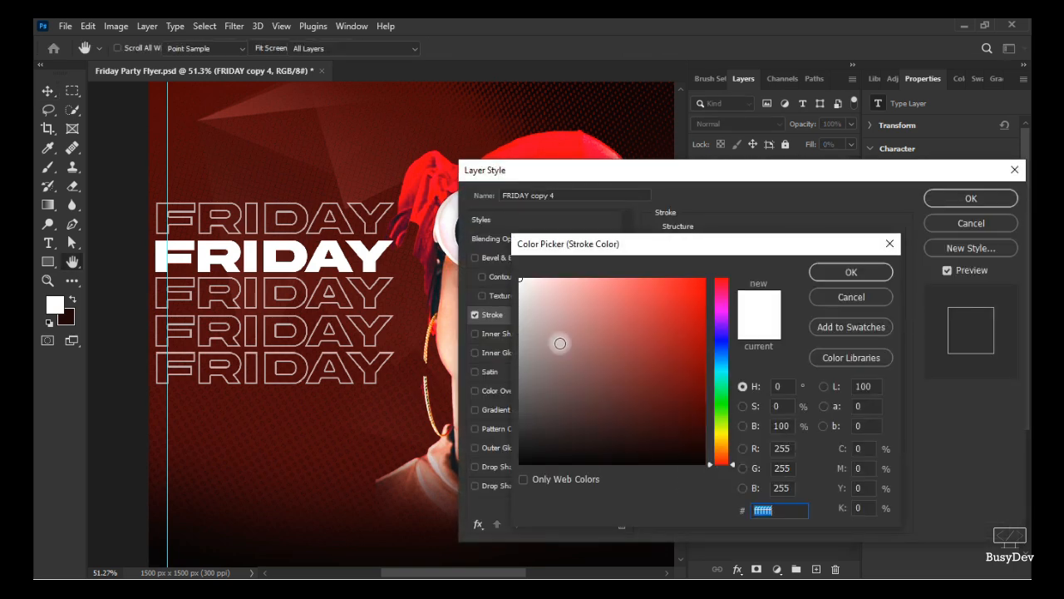
pyautogui.click(561, 142)
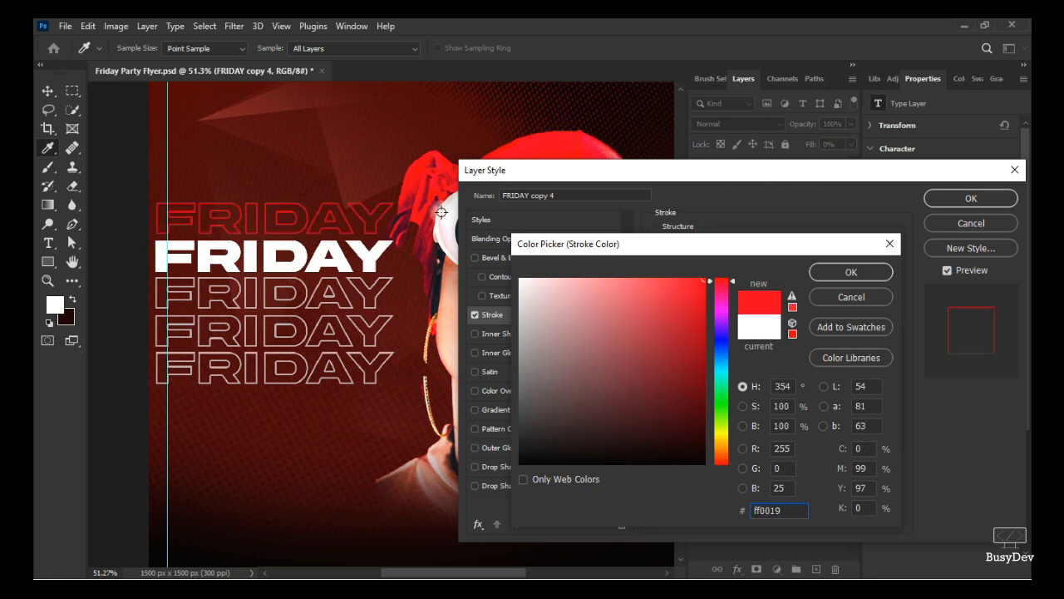
pyautogui.moveTo(690, 280)
pyautogui.mouseDown()
pyautogui.moveTo(694, 337)
pyautogui.moveTo(694, 324)
pyautogui.mouseUp()
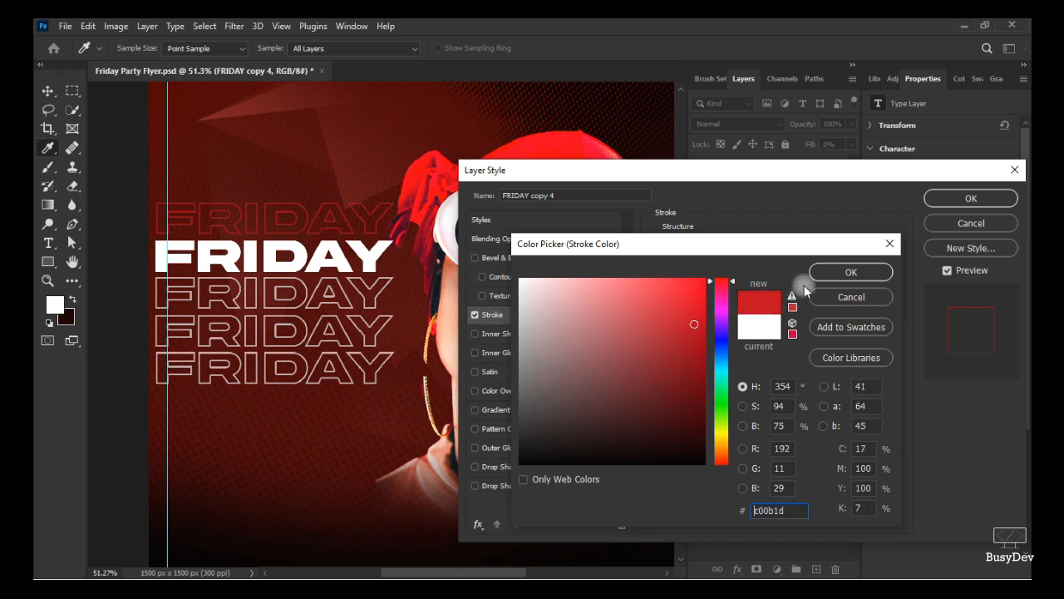
pyautogui.click(840, 277)
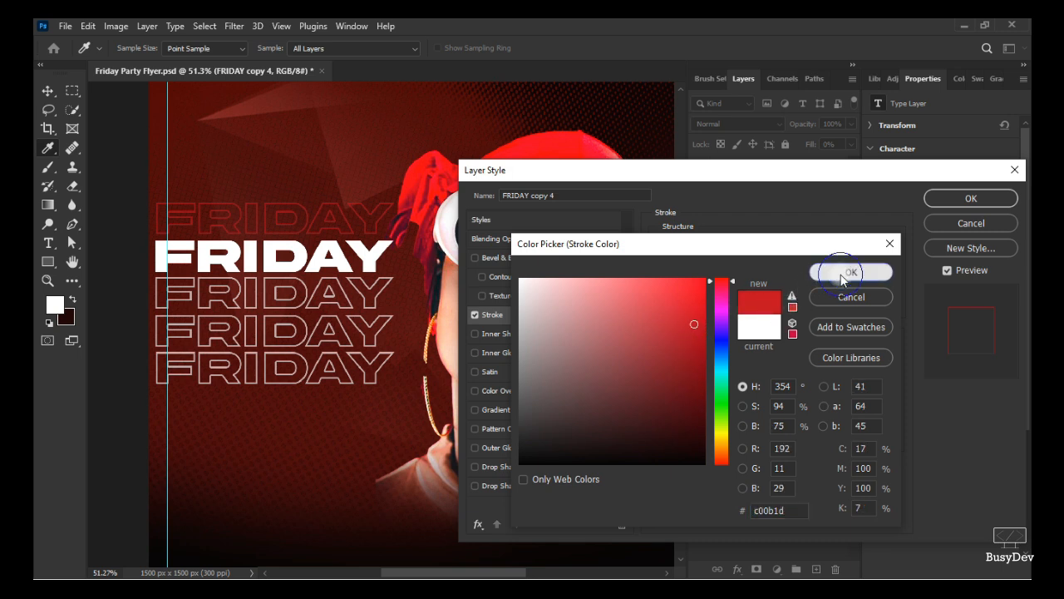
pyautogui.click(972, 198)
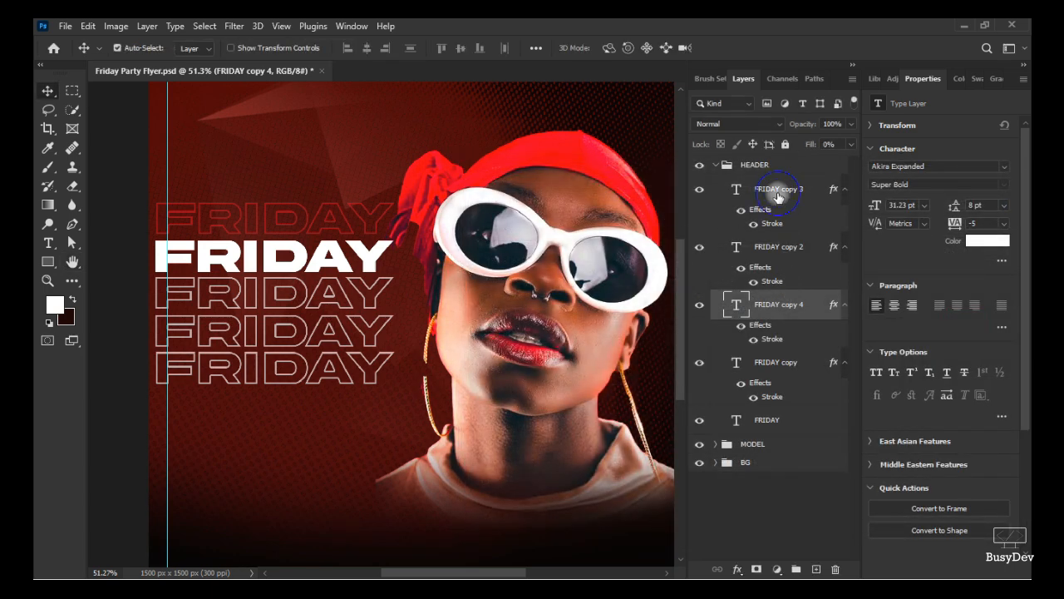
# - Select all five FRIDAY layers in the HEADER group and distribute their vertical spacing evenly
pyautogui.click(777, 191)
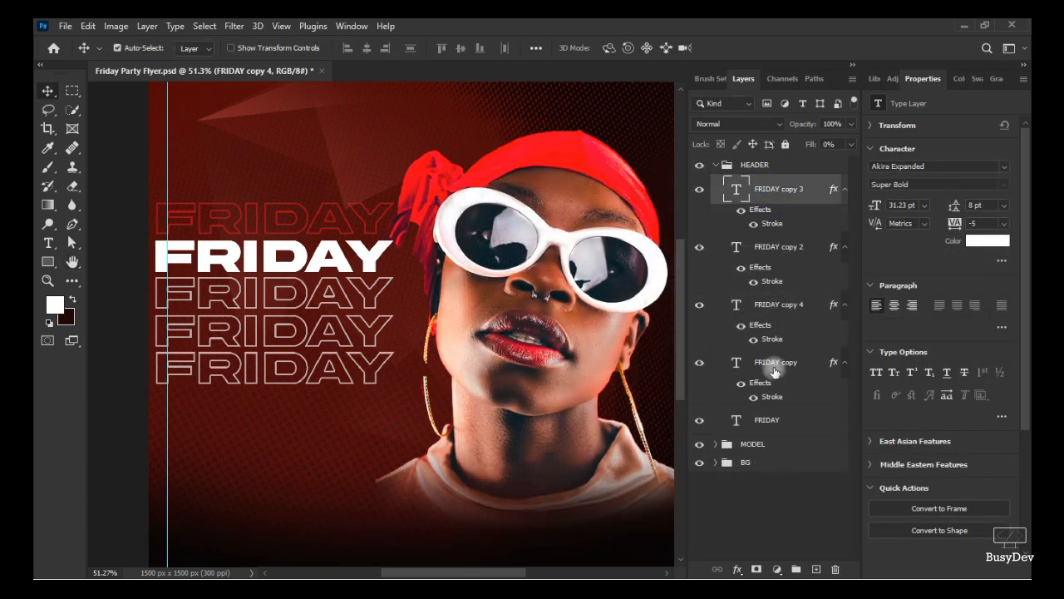
pyautogui.keyDown('shift'); pyautogui.click(767, 419); pyautogui.keyUp('shift')
pyautogui.click(352, 26)
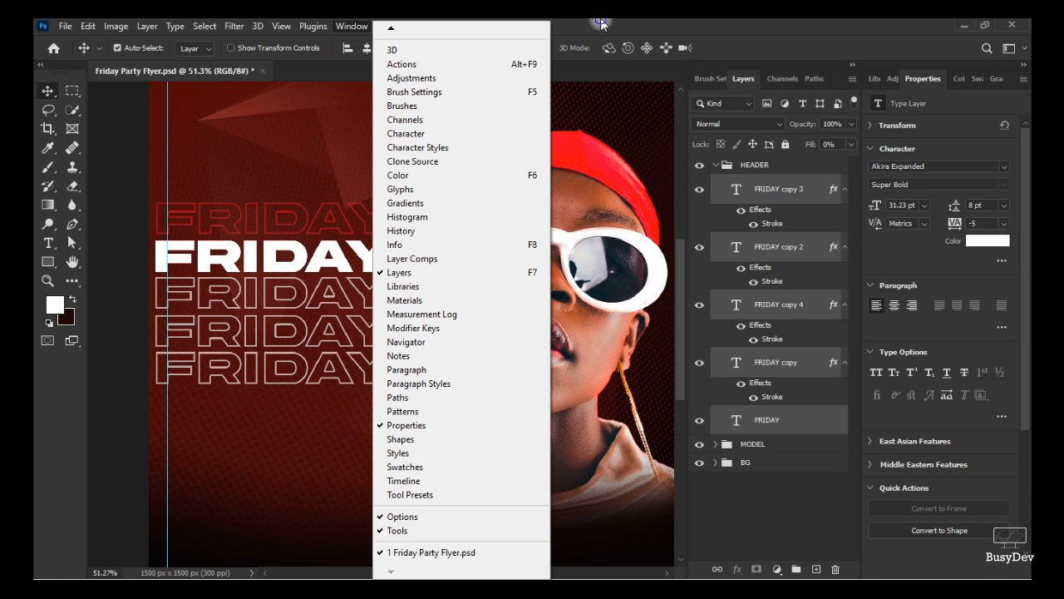
pyautogui.click(600, 24)
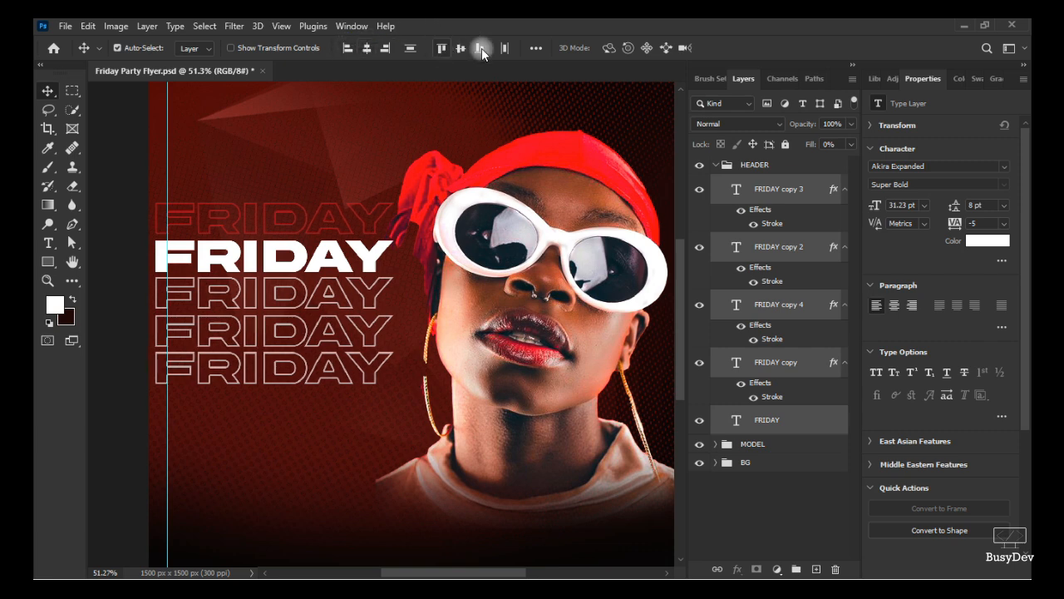
pyautogui.click(537, 47)
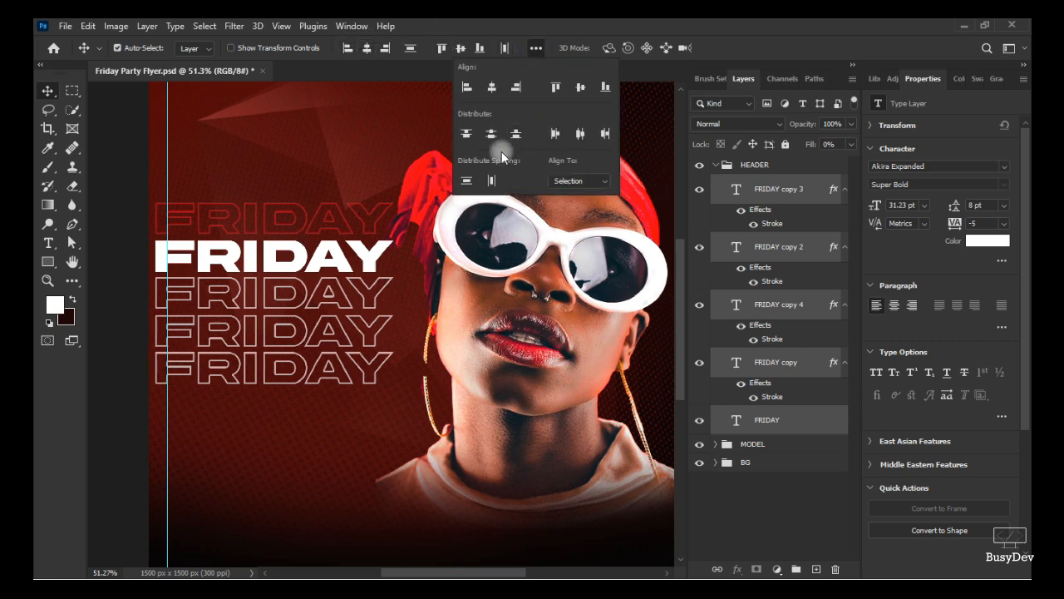
pyautogui.click(463, 180)
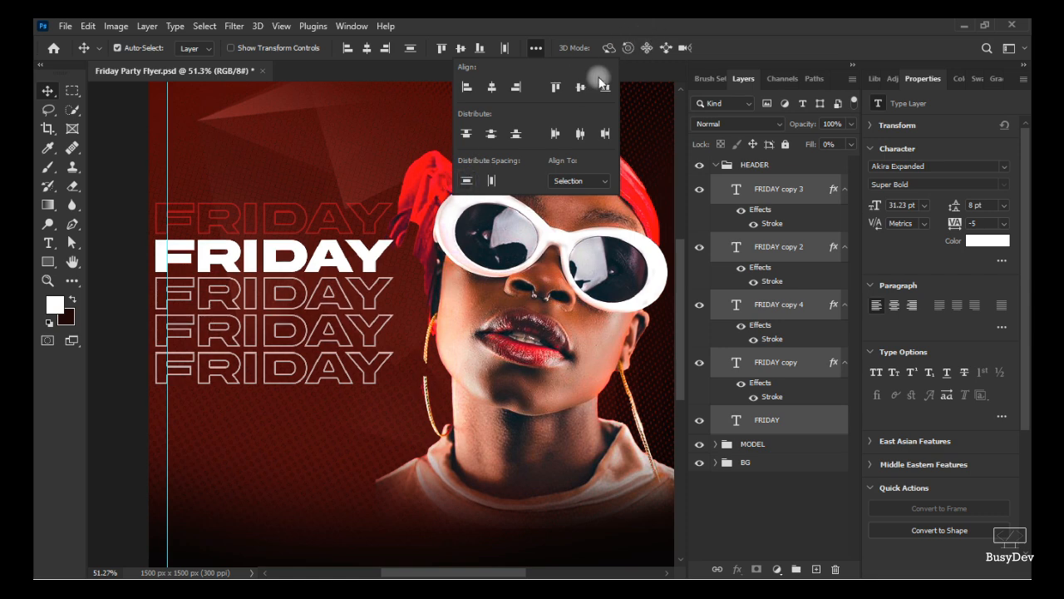
pyautogui.click(712, 26)
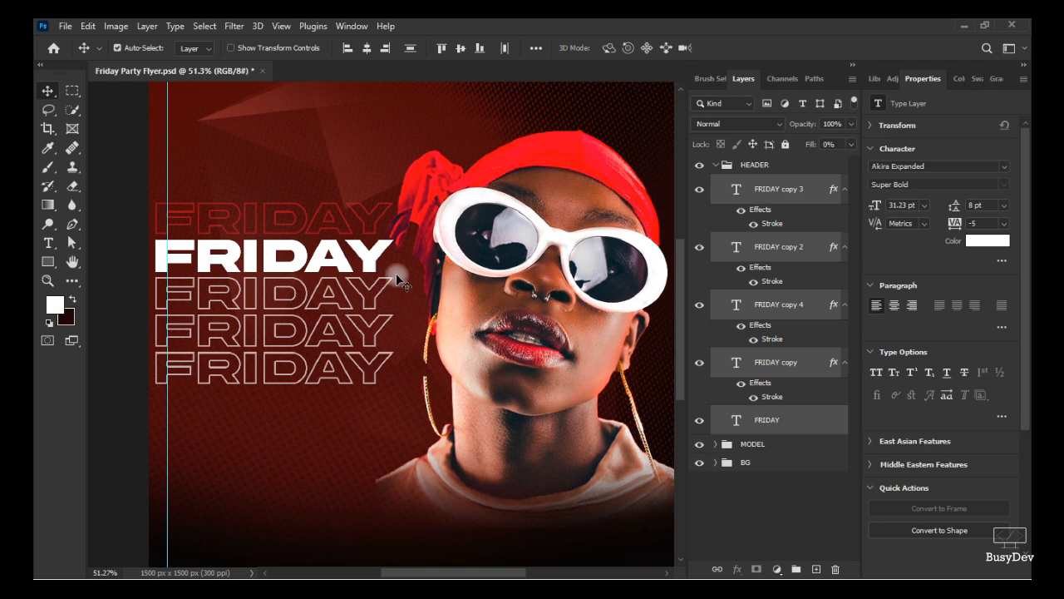
# - Scale the whole FRIDAY stack to about 102.8% and reposition it at about X 344 px, Y 640 px
pyautogui.press('ctrl')
pyautogui.hotkey('ctrl', 't')
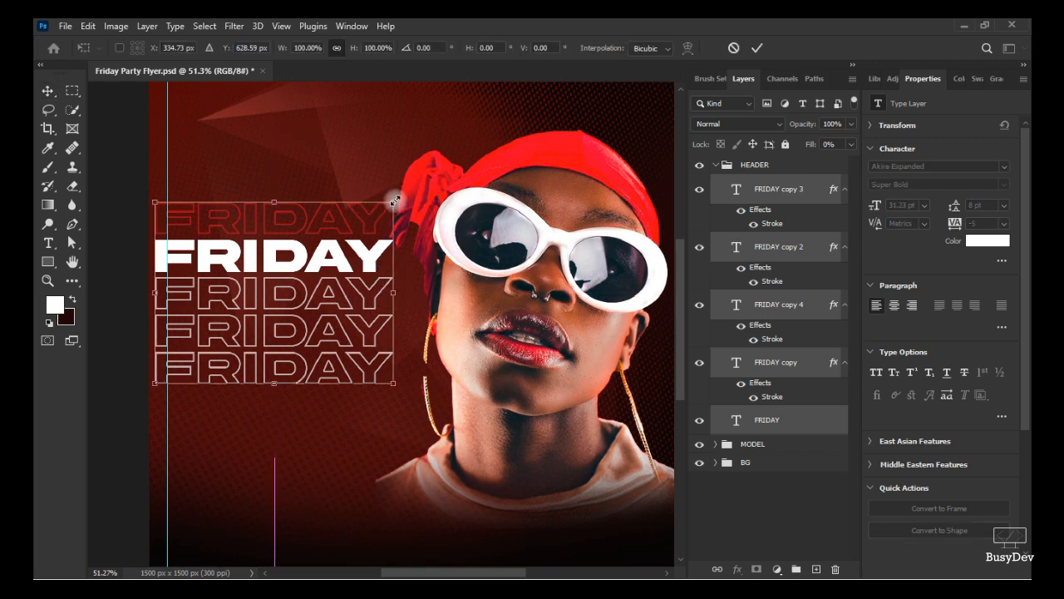
pyautogui.moveTo(396, 202); pyautogui.dragTo(400, 198)
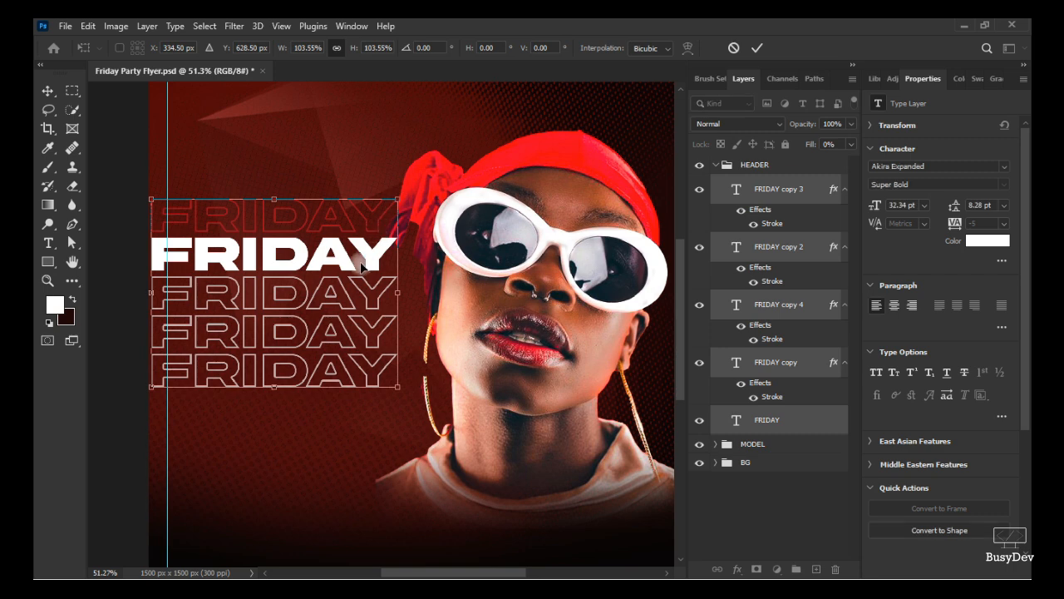
pyautogui.moveTo(362, 266); pyautogui.dragTo(370, 260)
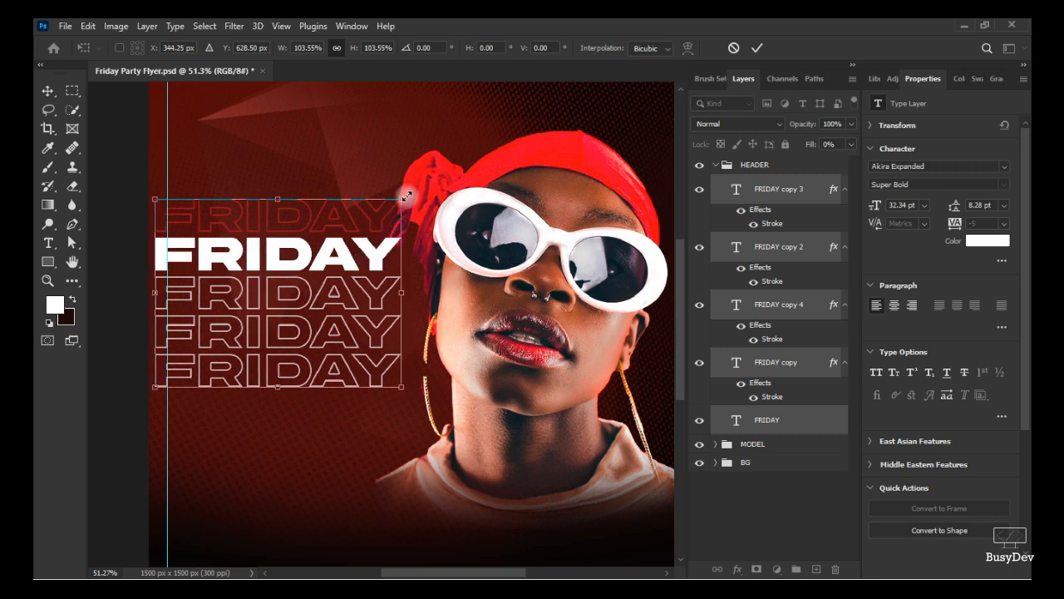
pyautogui.moveTo(407, 195)
pyautogui.mouseDown()
pyautogui.moveTo(394, 203)
pyautogui.moveTo(405, 195)
pyautogui.mouseUp()
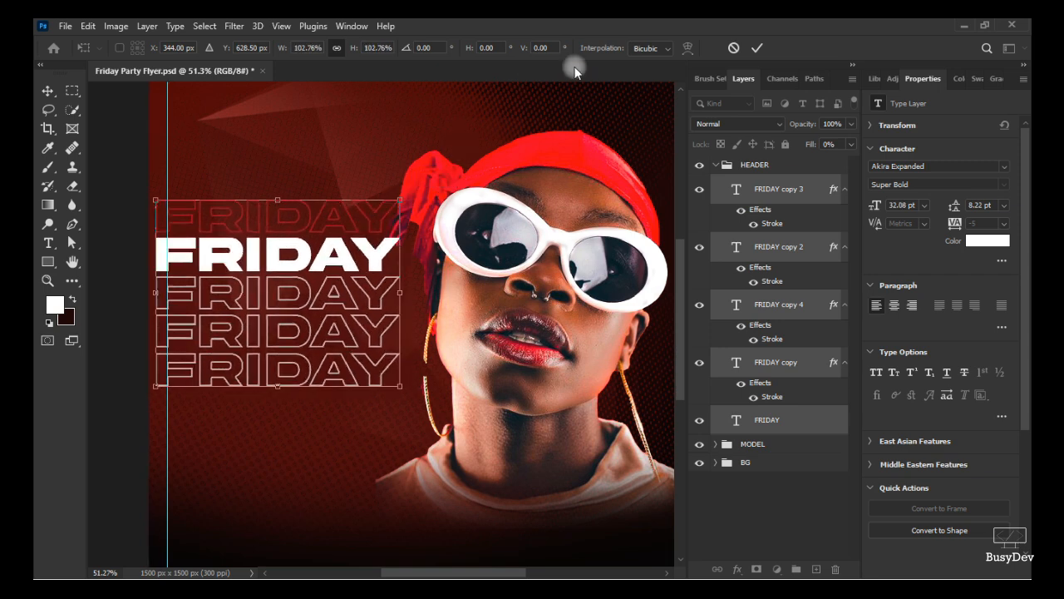
pyautogui.press('Down')
pyautogui.press('Down')
pyautogui.press('Down')
pyautogui.press('Down')
pyautogui.press('Down')
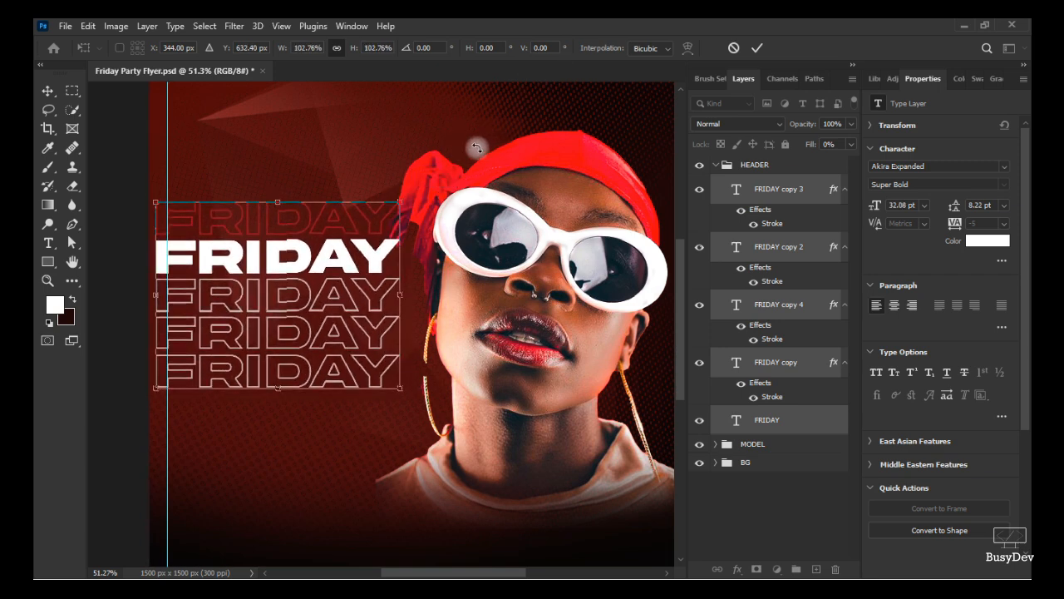
pyautogui.press('Down')
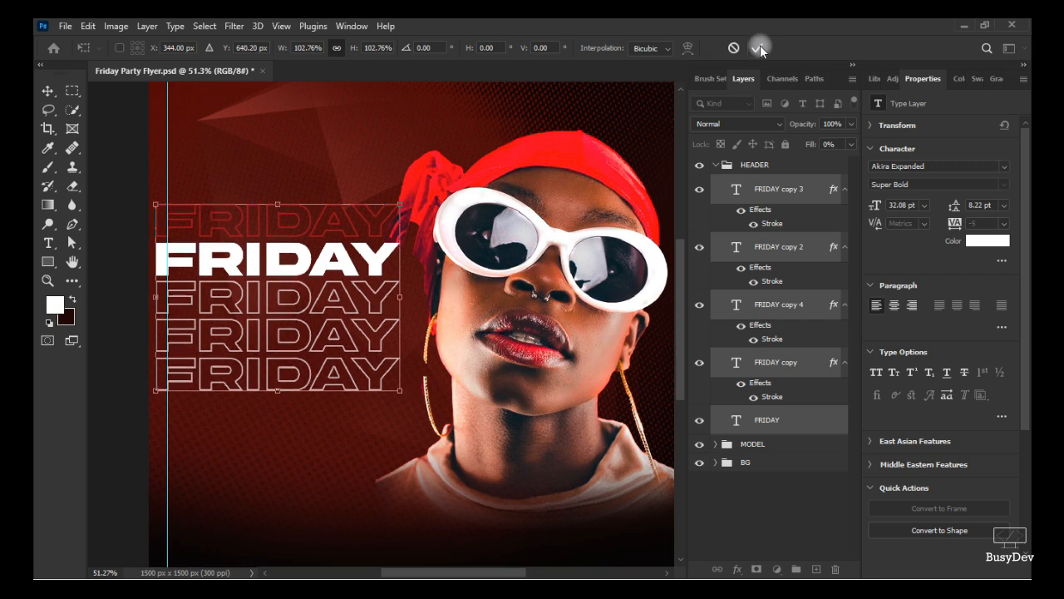
pyautogui.click(761, 47)
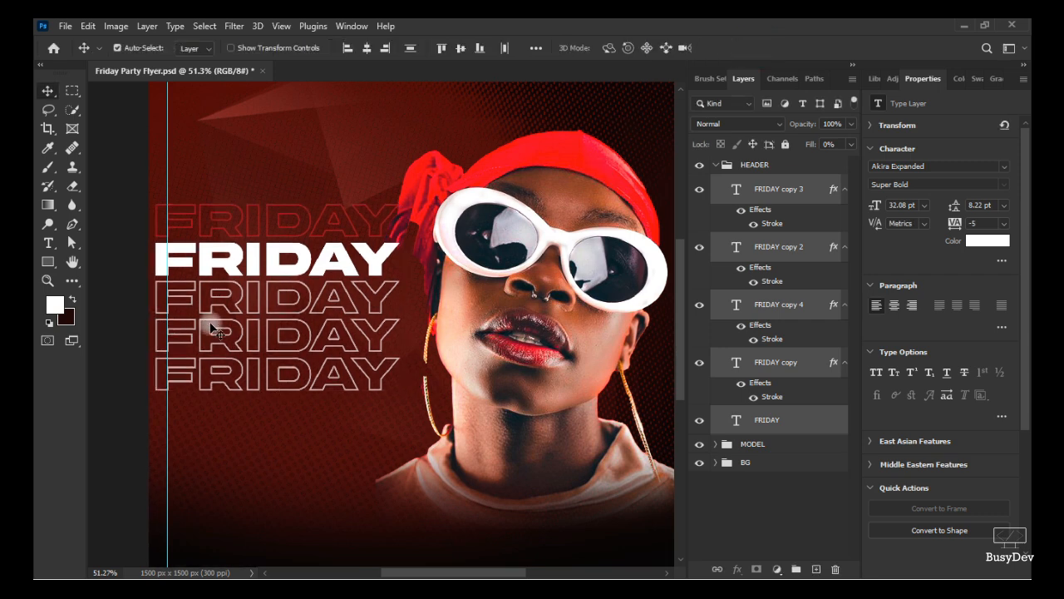
# - Add the text PARTY on a new layer at the top of the HEADER group, just below the FRIDAY stack
pyautogui.click(773, 189)
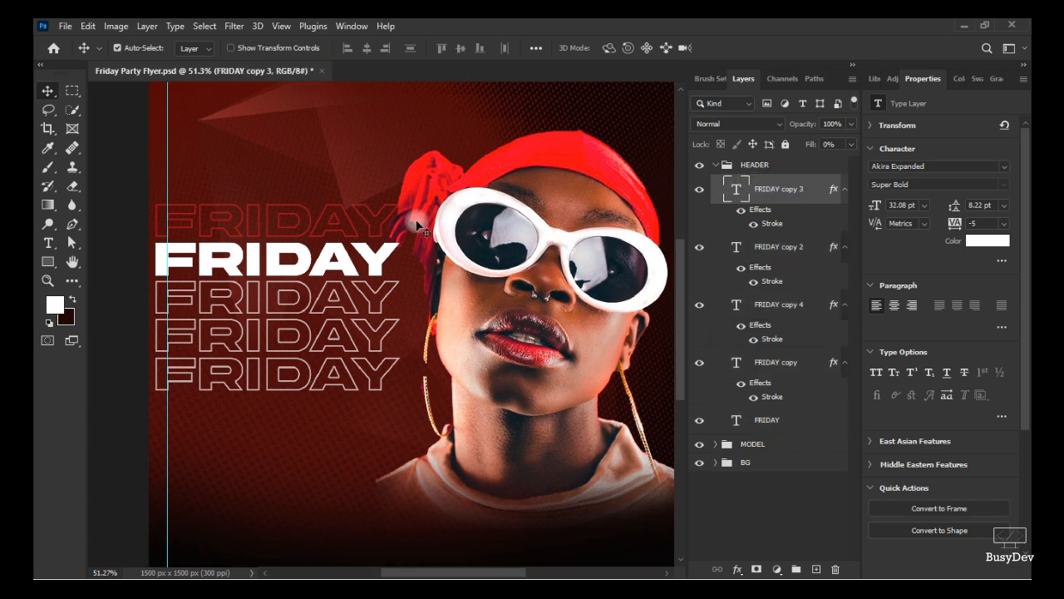
pyautogui.click(55, 242)
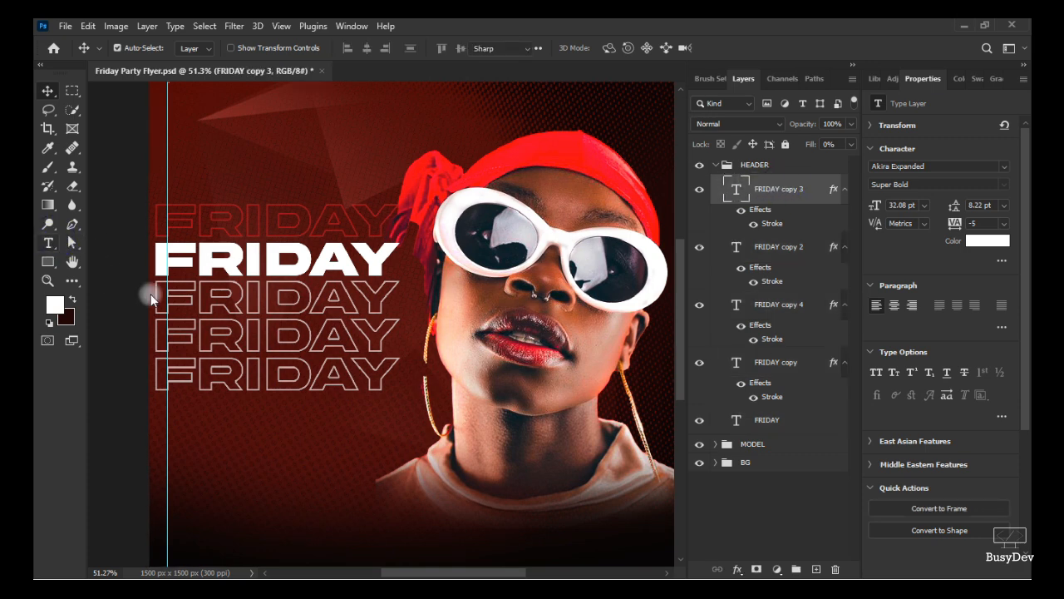
pyautogui.click(258, 421)
pyautogui.write('LOREM IPSU')
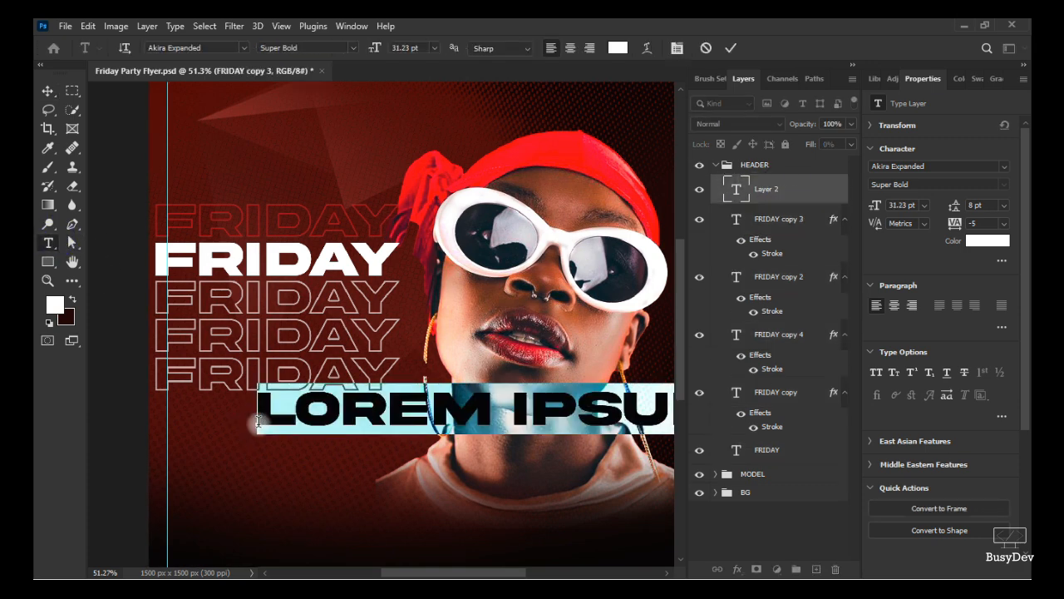
pyautogui.write('PARTY')
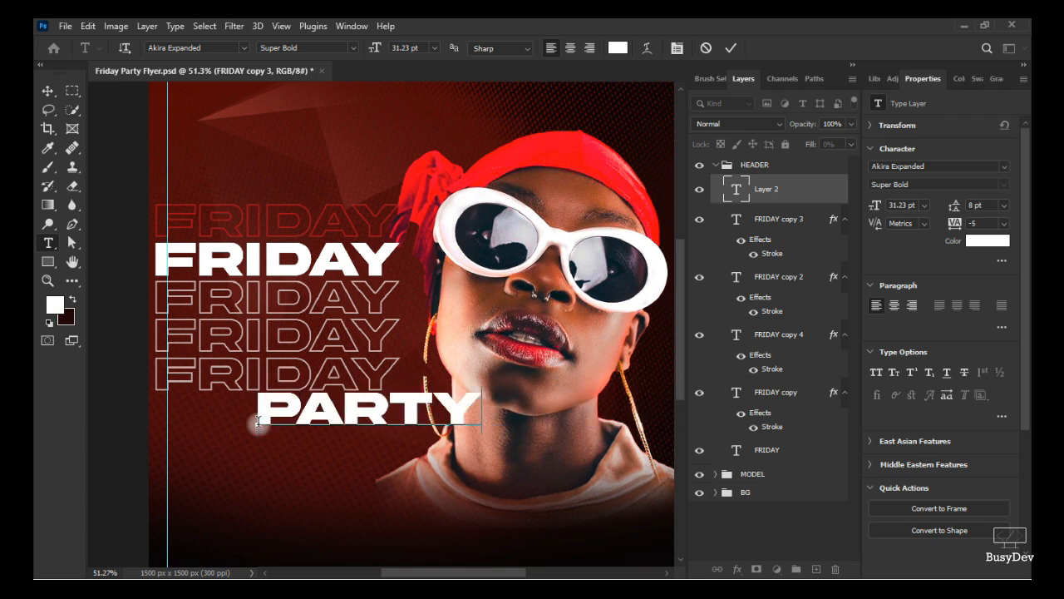
pyautogui.click(738, 47)
# - Copy the font name Ananda black from the info note in Notepad and apply Ananda Black Regular to the PARTY text
pyautogui.hotkey('alt', 'Tab')
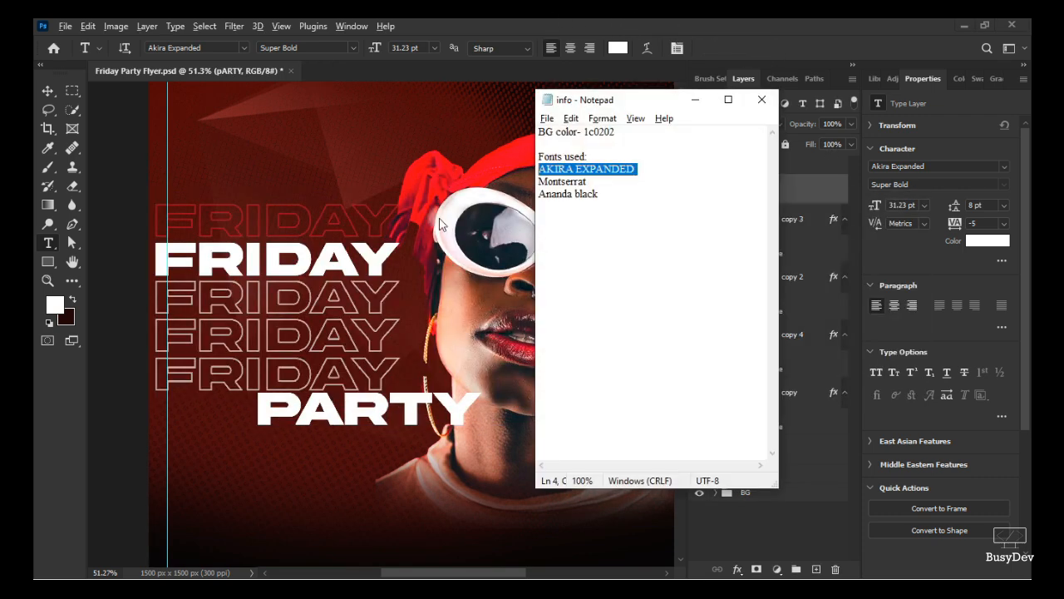
pyautogui.moveTo(607, 193); pyautogui.dragTo(539, 194)
pyautogui.hotkey('ctrl', 'c')
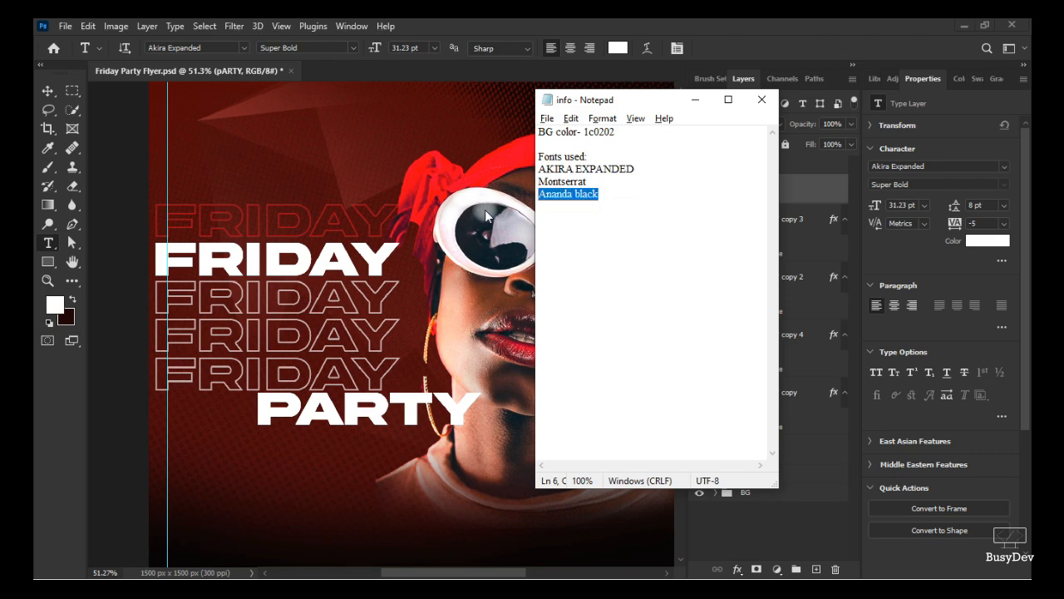
pyautogui.click(695, 100)
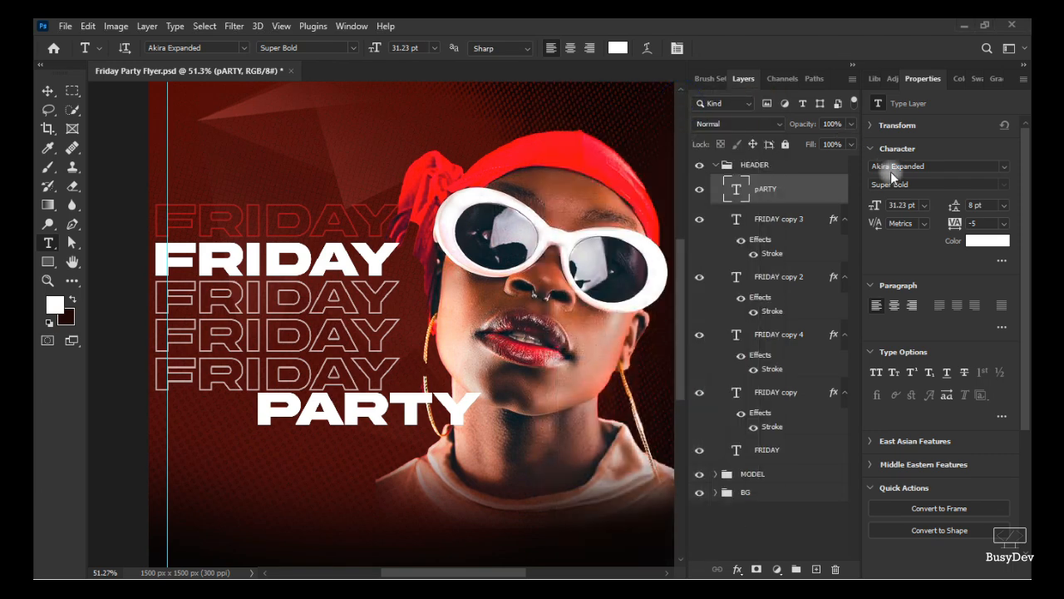
pyautogui.click(937, 168)
pyautogui.hotkey('ctrl', 'v')
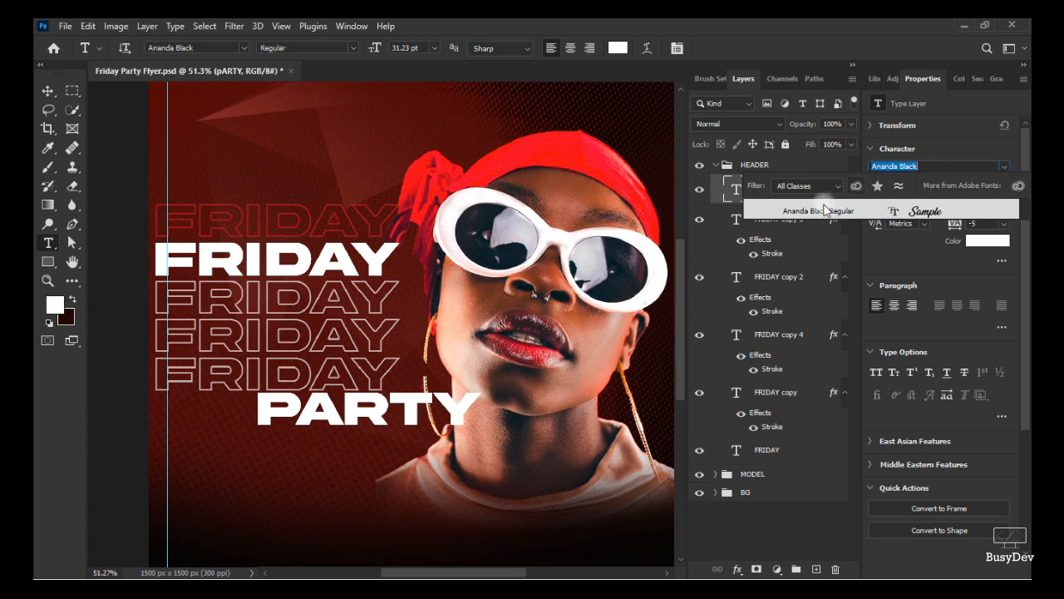
pyautogui.click(812, 215)
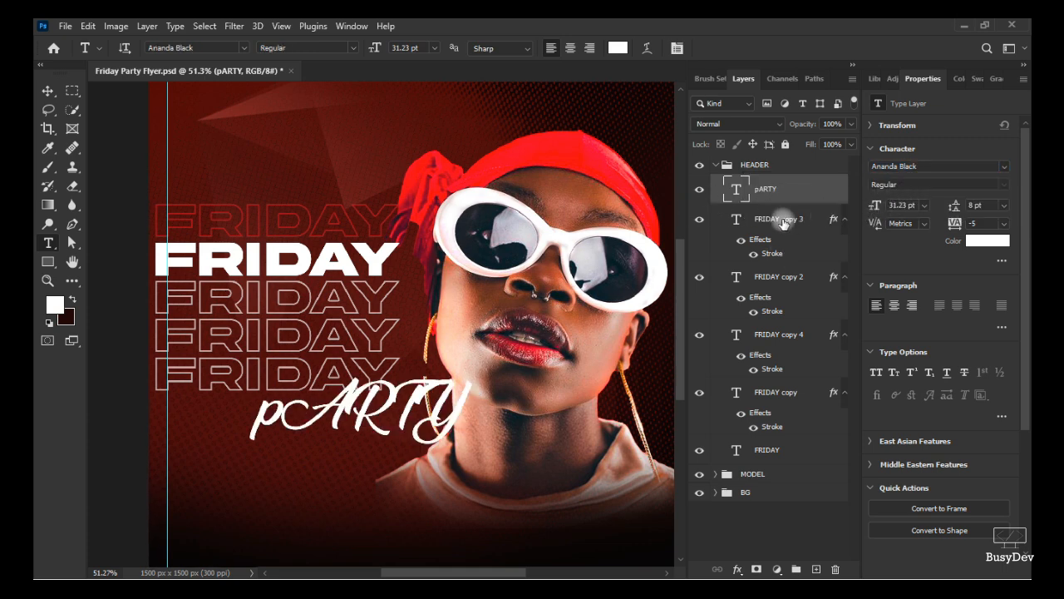
# - Retype the script text as Party, with only the first letter capitalized
pyautogui.click(394, 423)
pyautogui.hotkey('ctrl', 'a')
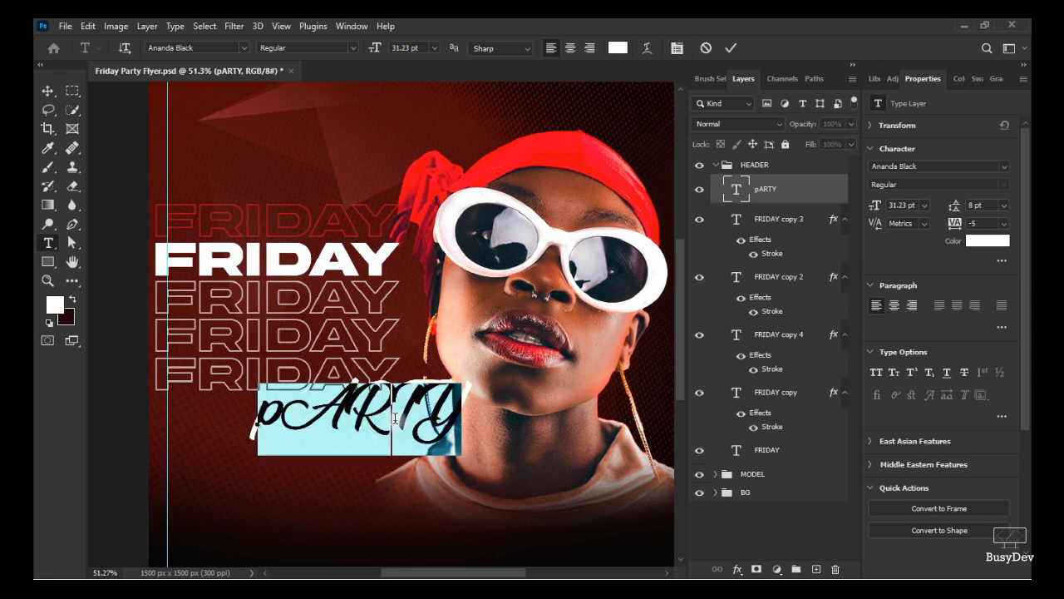
pyautogui.write('pARTYU')
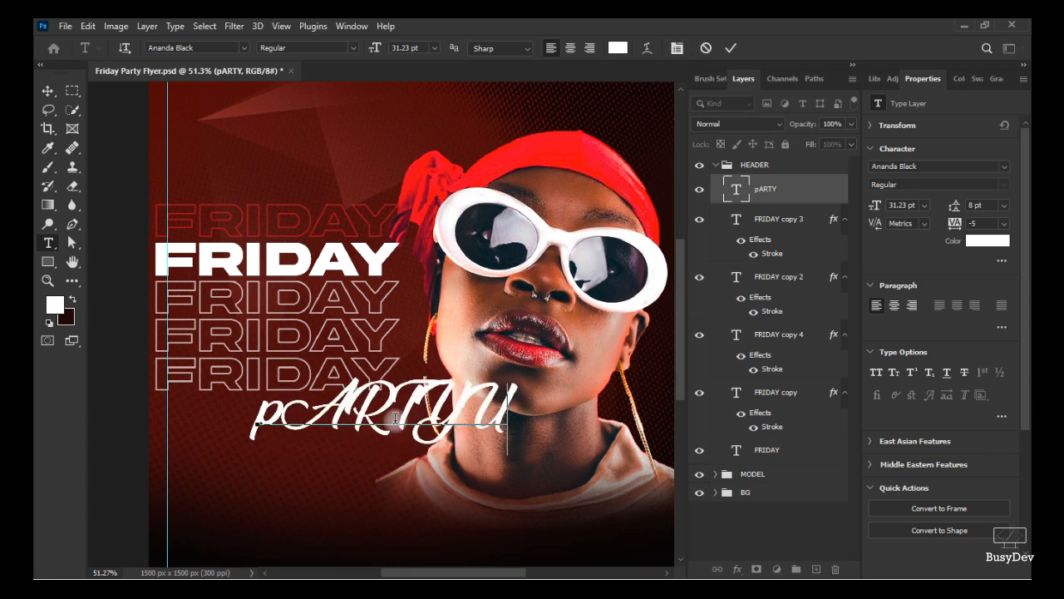
pyautogui.press('BackSpace')
pyautogui.press('BackSpace')
pyautogui.press('BackSpace')
pyautogui.press('BackSpace')
pyautogui.press('BackSpace')
pyautogui.press('BackSpace')
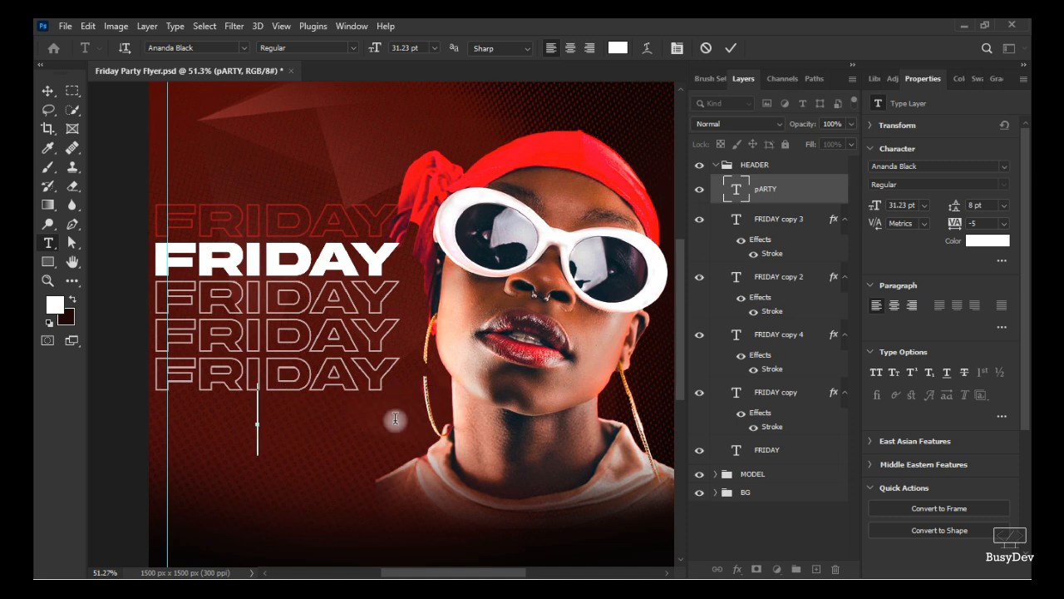
pyautogui.write('Partyy')
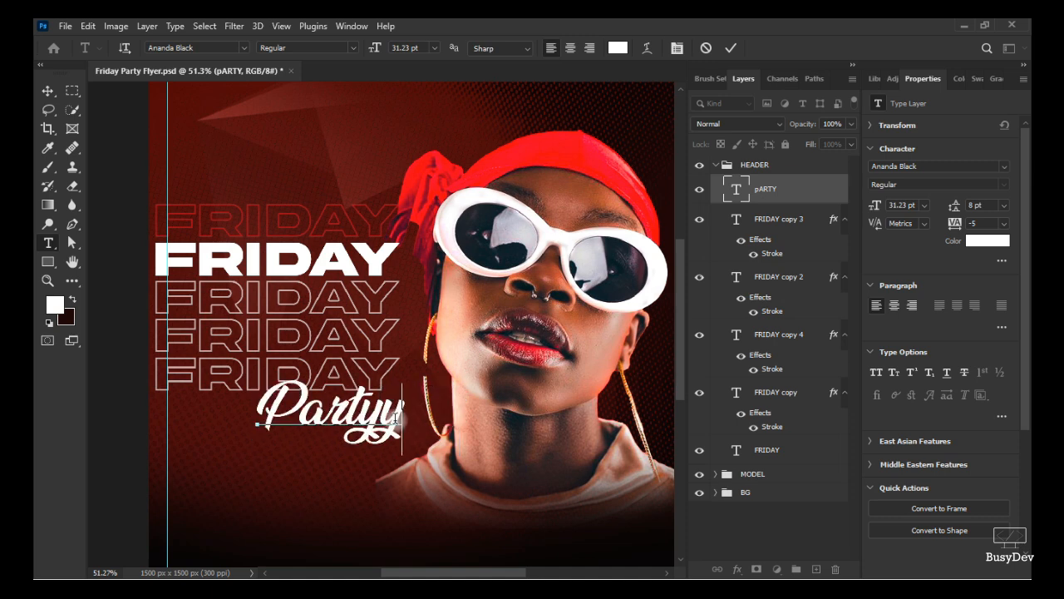
pyautogui.press('BackSpace')
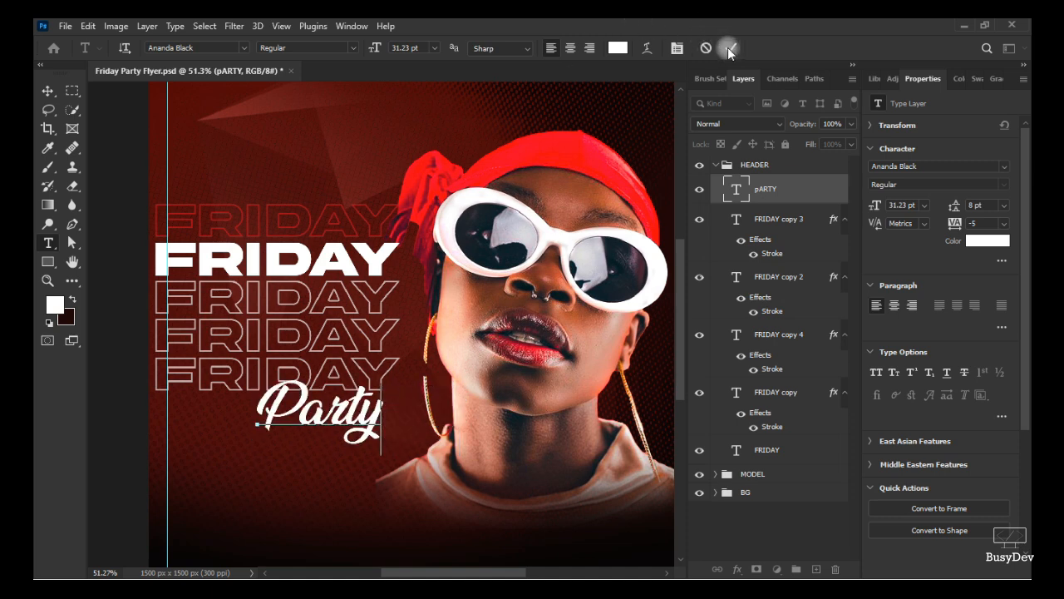
pyautogui.click(854, 204)
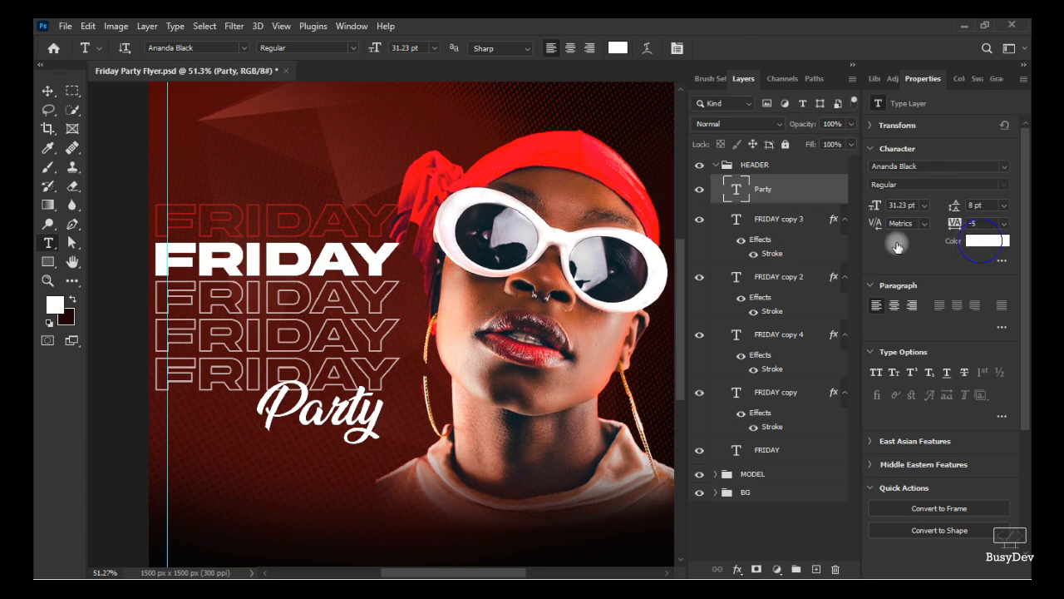
# - Set the Party text's color to bright red ff0020, sampled from the model's headscarf
pyautogui.click(987, 240)
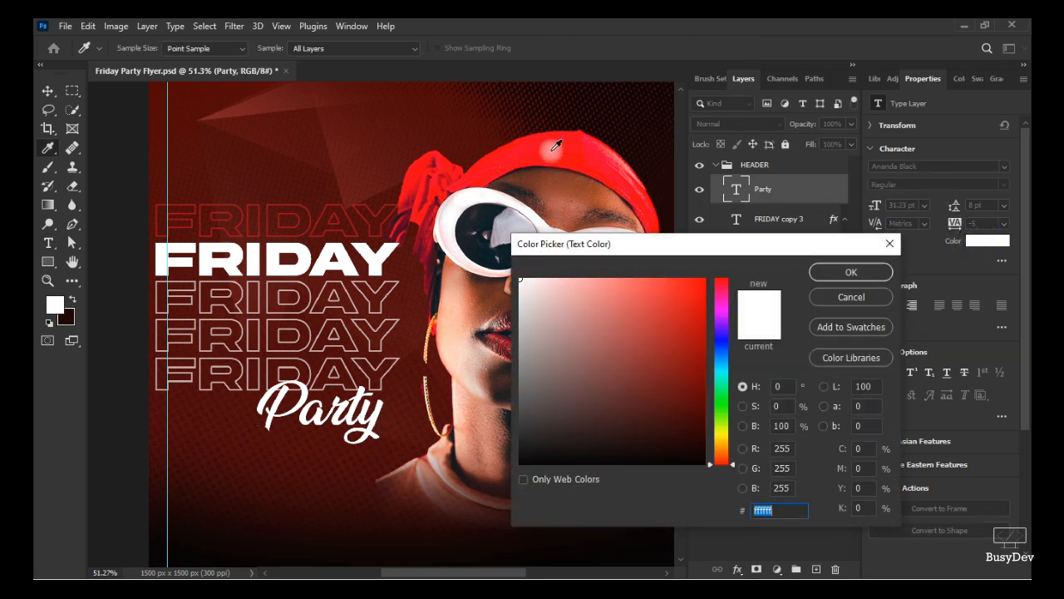
pyautogui.click(556, 151)
pyautogui.click(482, 174)
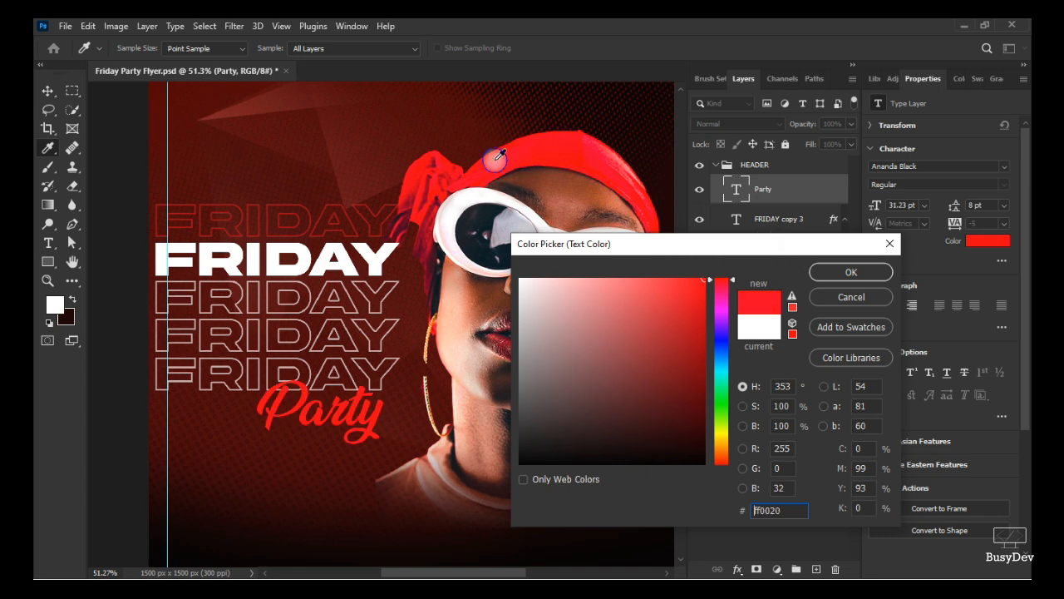
pyautogui.click(848, 273)
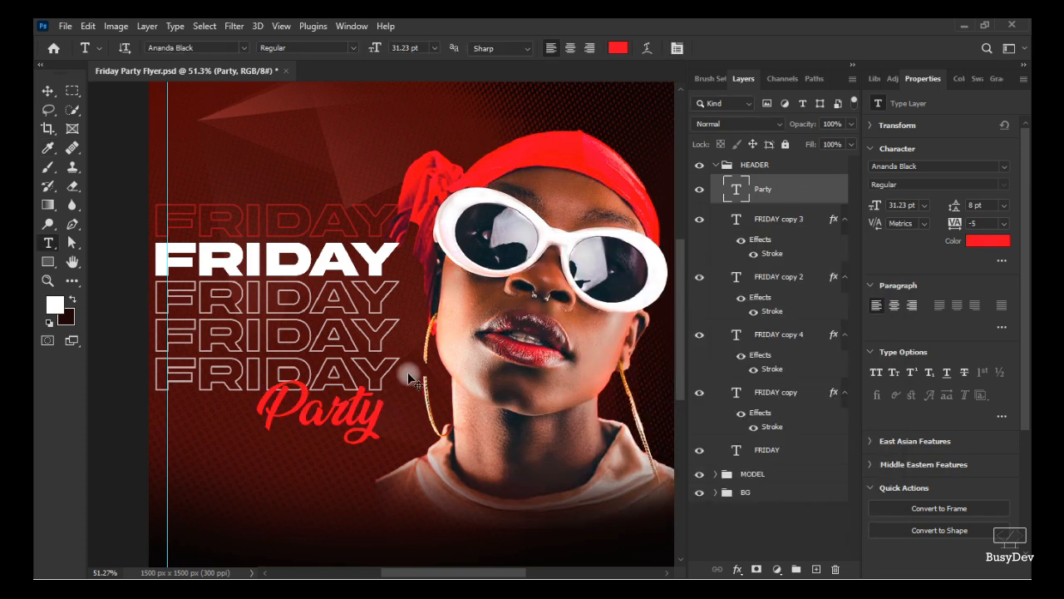
# - Rotate the Party text about 13.6° counter-clockwise and move it up and left to overlap the lowest outlined FRIDAY
pyautogui.hotkey('ctrl', 't')
pyautogui.moveTo(399, 374); pyautogui.dragTo(426, 350)
pyautogui.hotkey('ctrl', 'z')
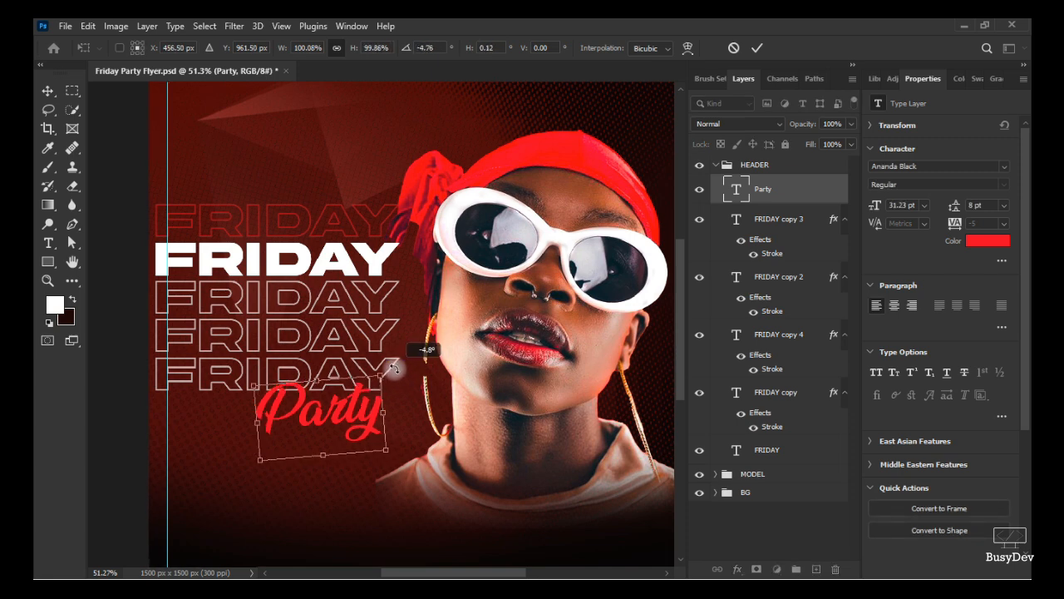
pyautogui.moveTo(310, 398); pyautogui.dragTo(280, 403)
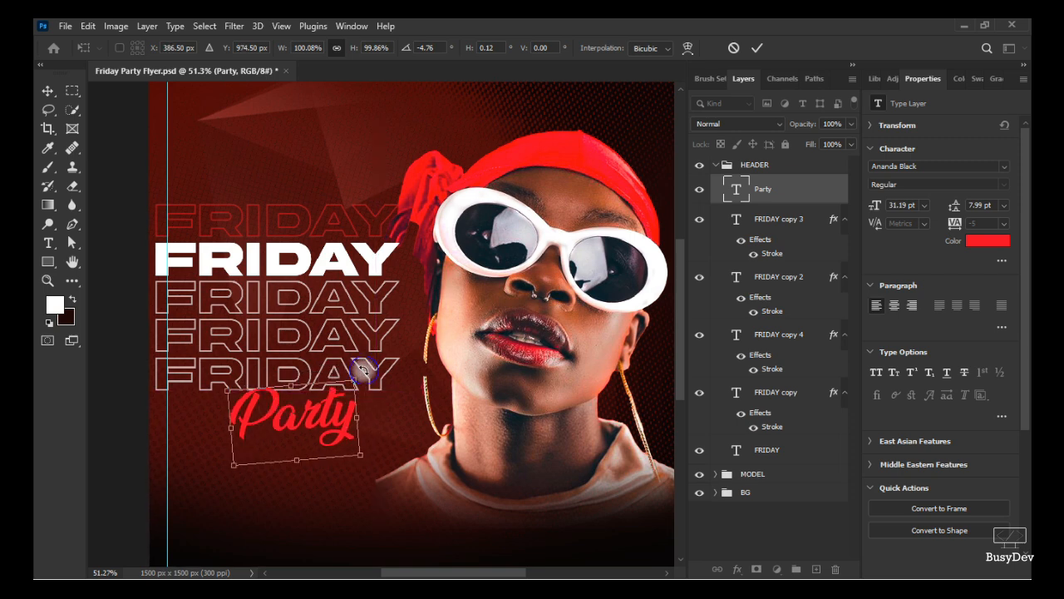
pyautogui.moveTo(363, 370); pyautogui.dragTo(355, 361)
pyautogui.moveTo(288, 430); pyautogui.dragTo(296, 412)
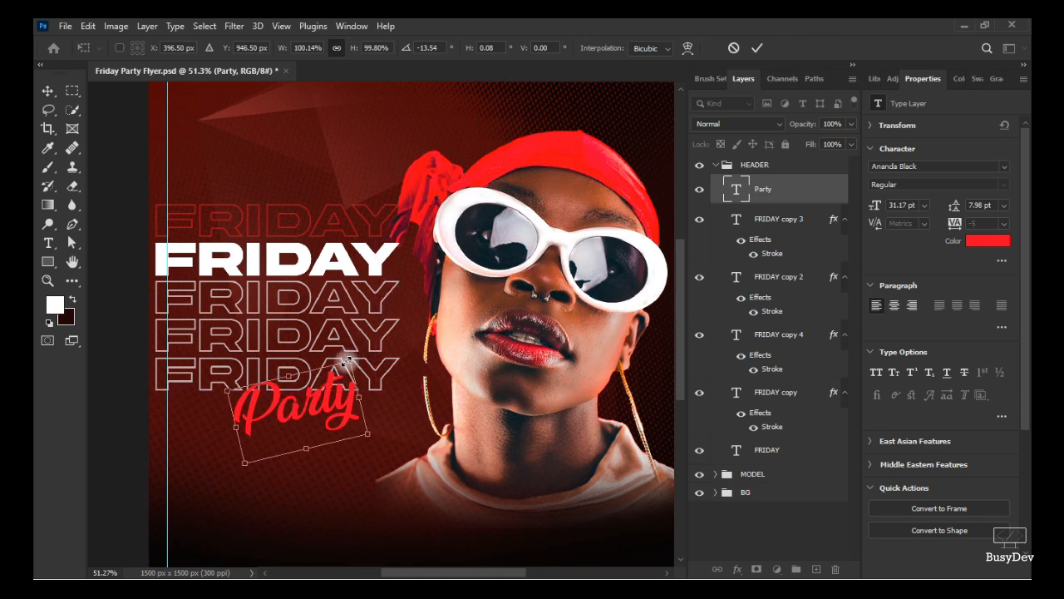
pyautogui.moveTo(346, 360); pyautogui.dragTo(351, 360)
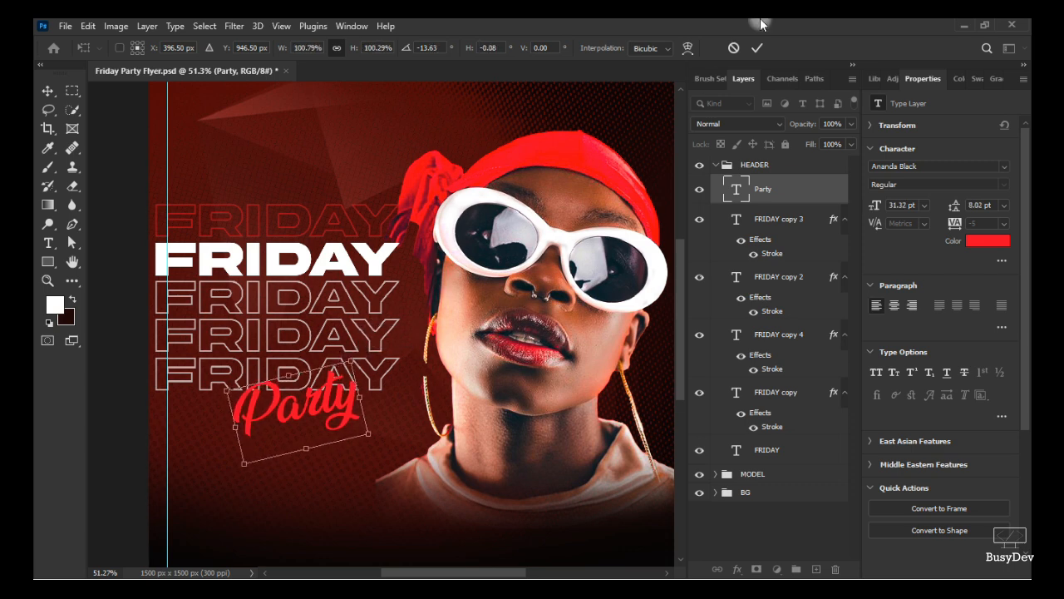
pyautogui.click(759, 53)
# - Scale the Party text down slightly to about 97% of its size
pyautogui.click(768, 226)
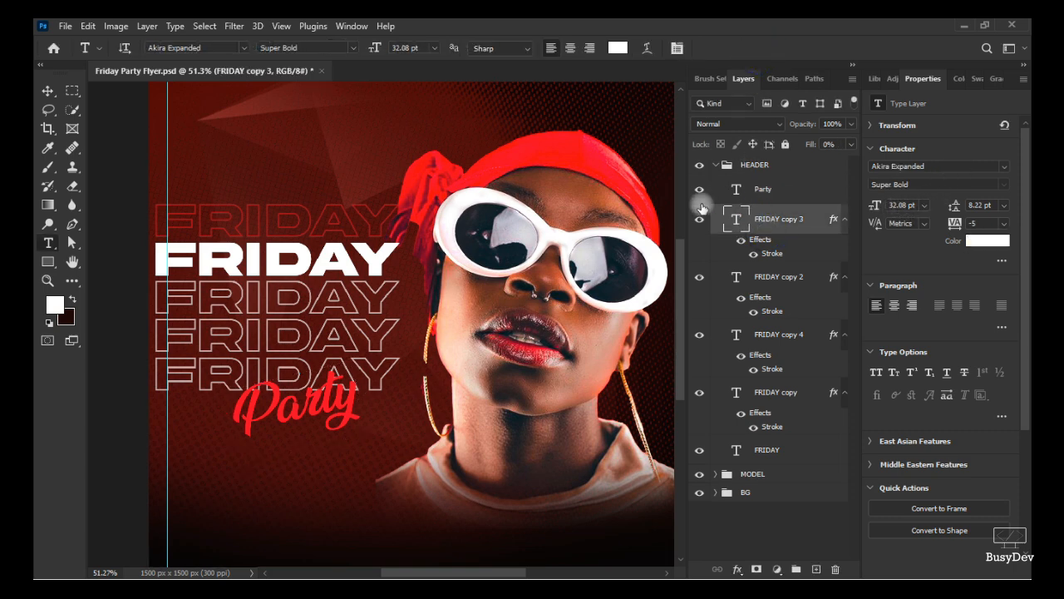
pyautogui.click(769, 190)
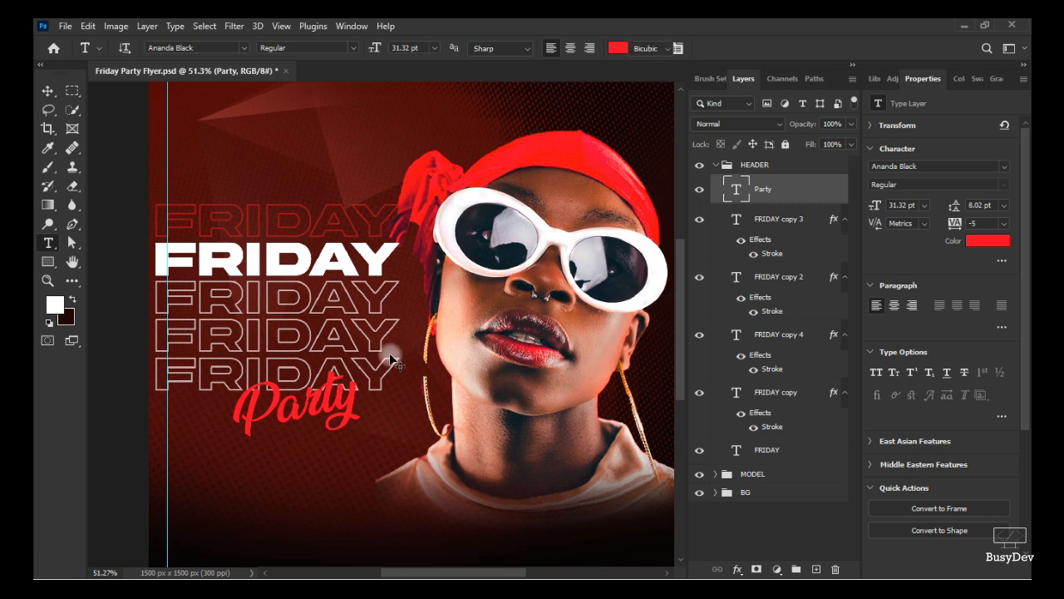
pyautogui.hotkey('ctrl', 't')
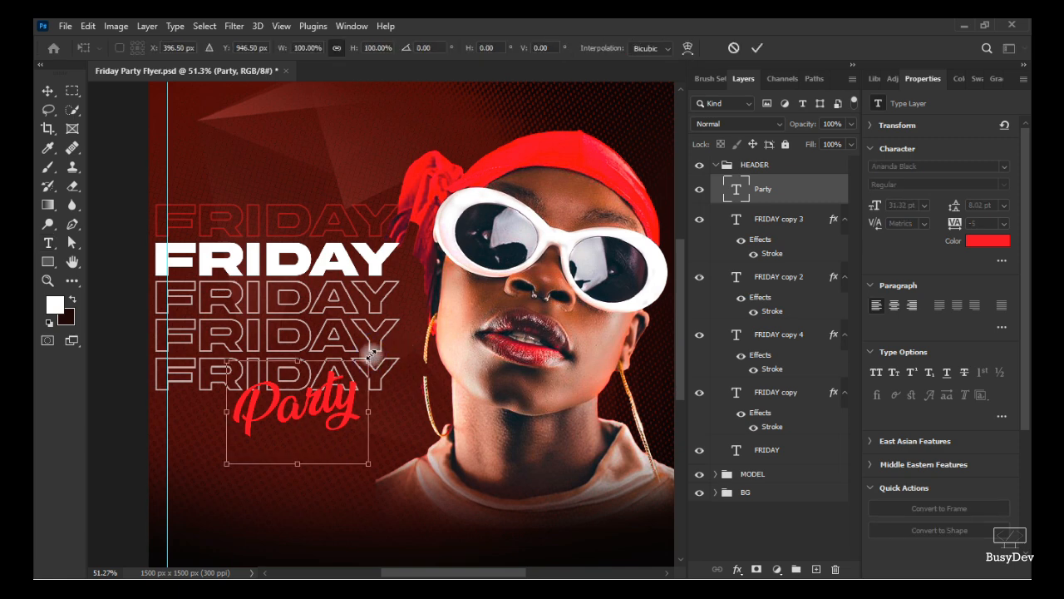
pyautogui.moveTo(372, 355); pyautogui.dragTo(369, 357)
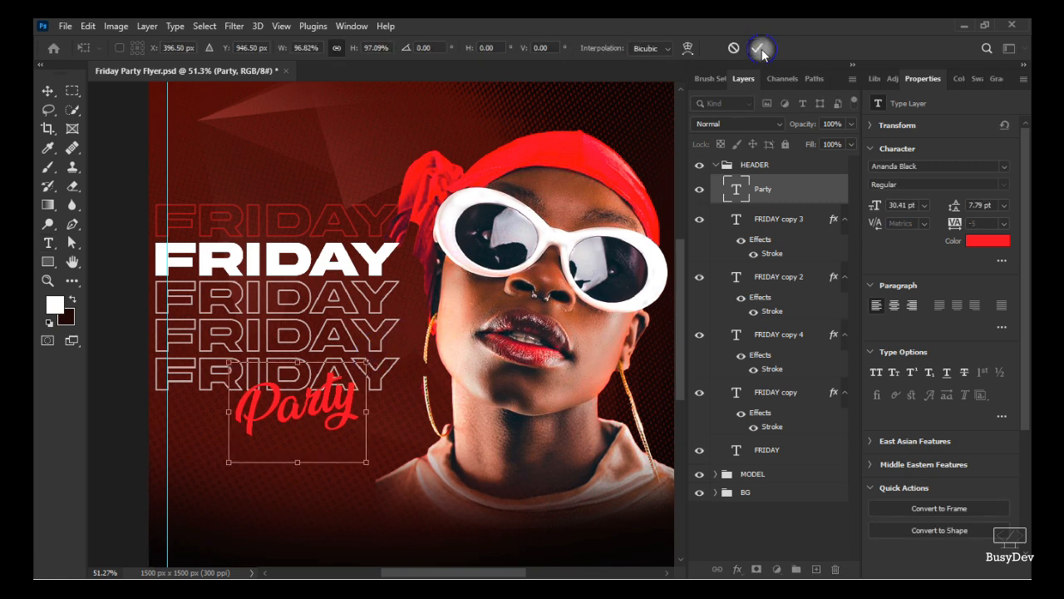
pyautogui.click(762, 49)
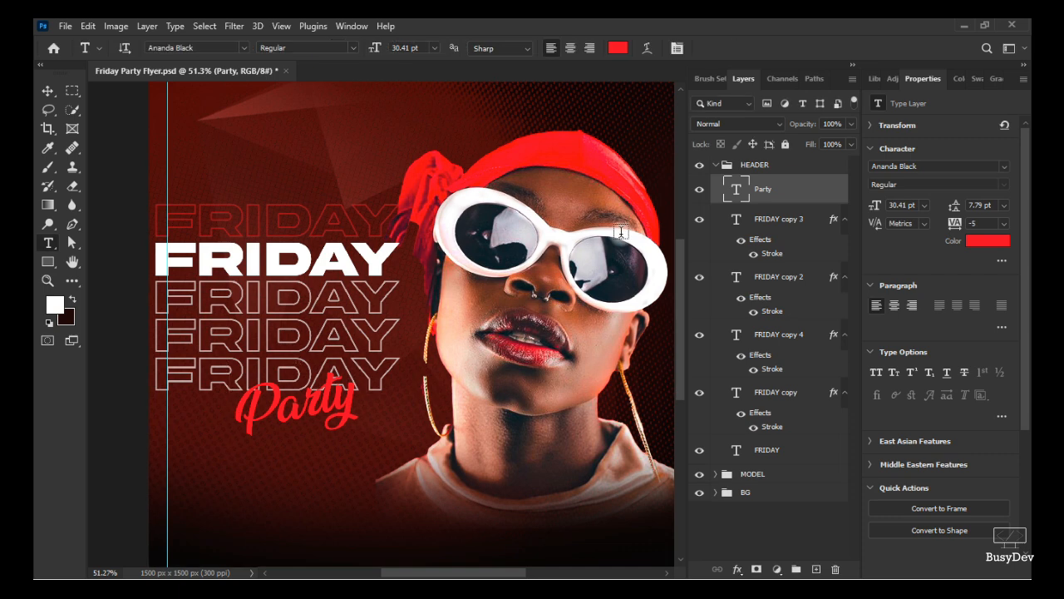
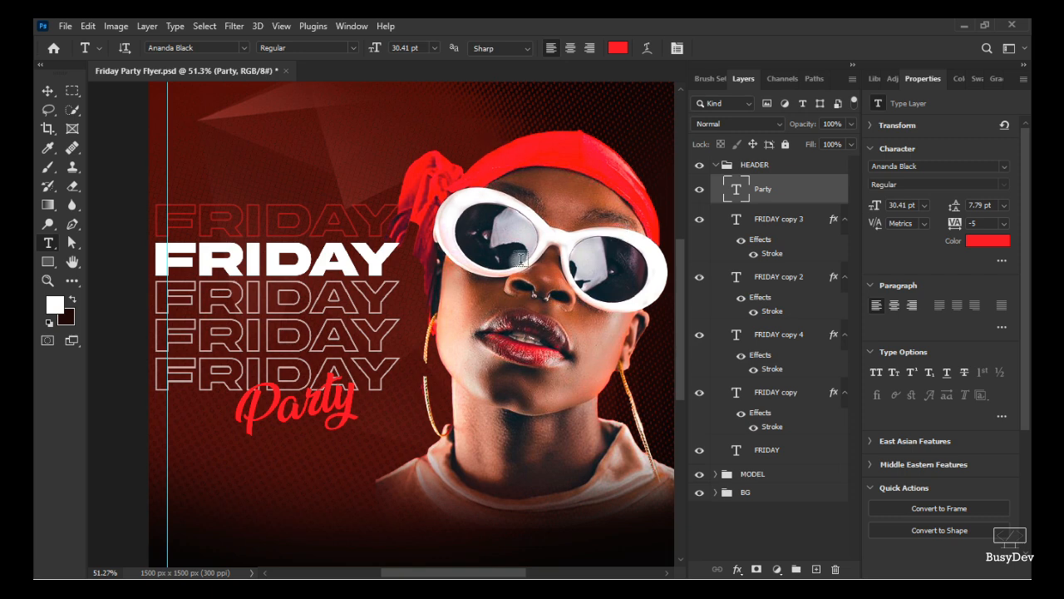
# - Collapse the HEADER group in the layer stack
pyautogui.scroll(-3, 521, 260)
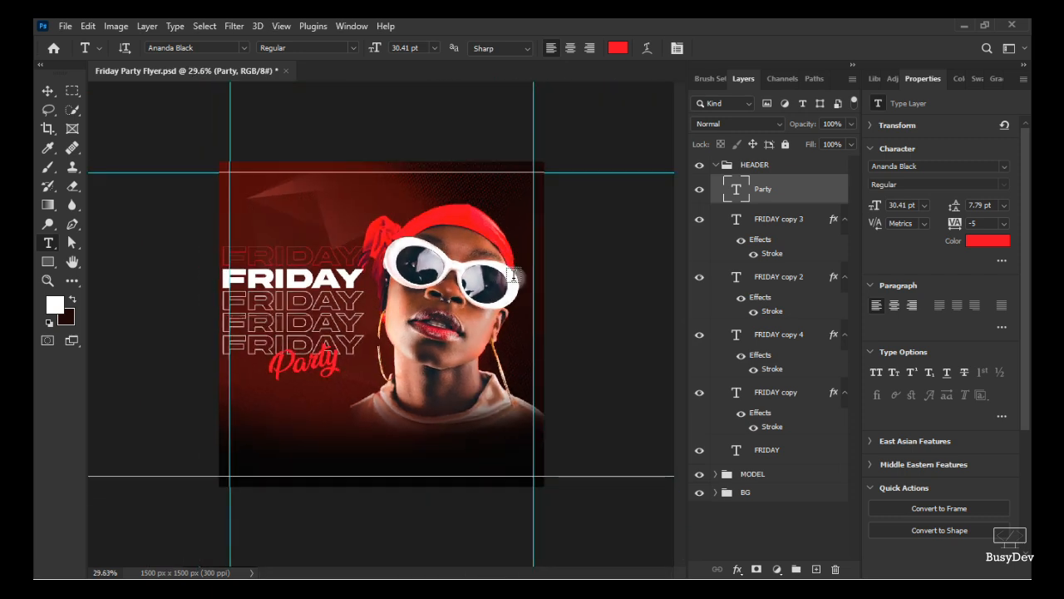
pyautogui.click(781, 171)
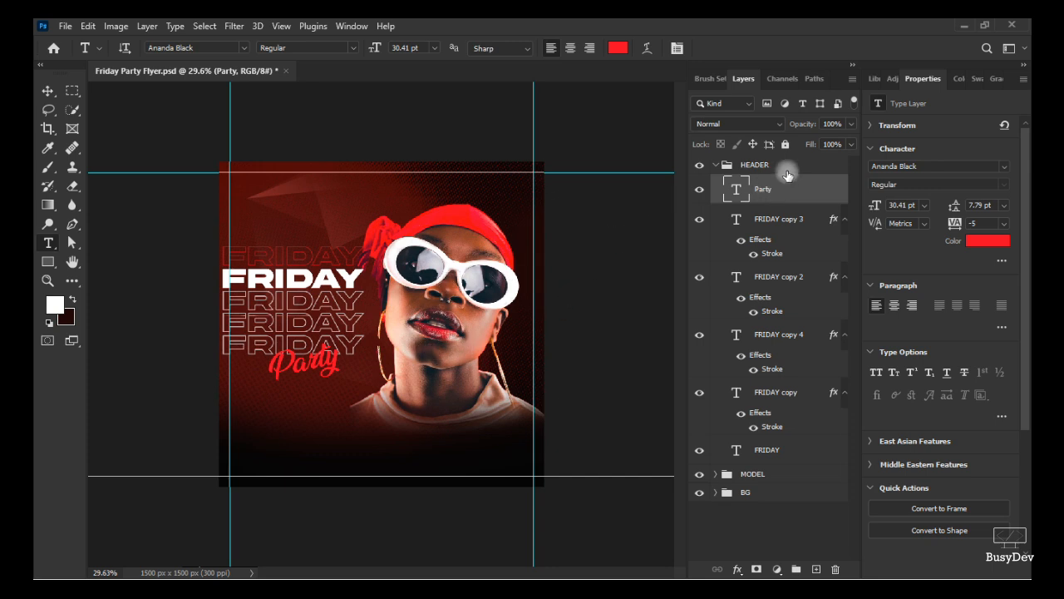
pyautogui.click(711, 170)
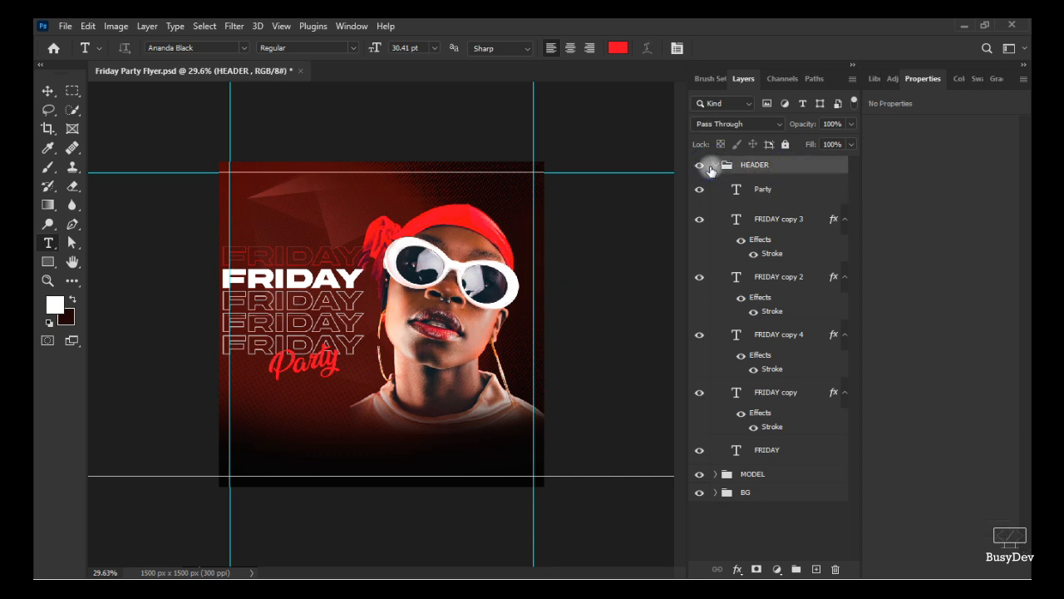
pyautogui.click(715, 170)
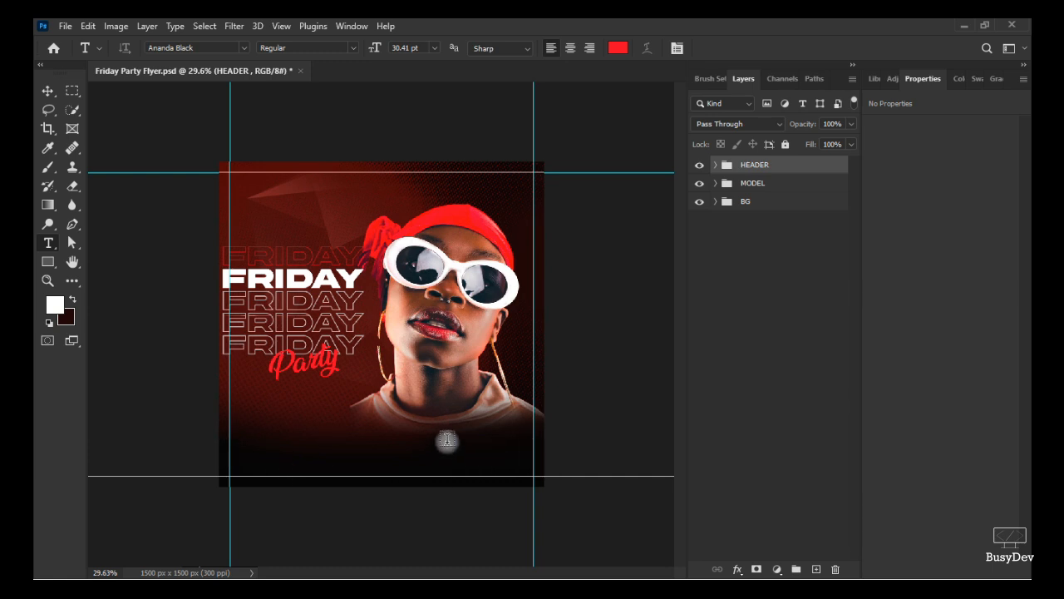
# - Add a new empty layer directly above the MODEL group
pyautogui.click(768, 185)
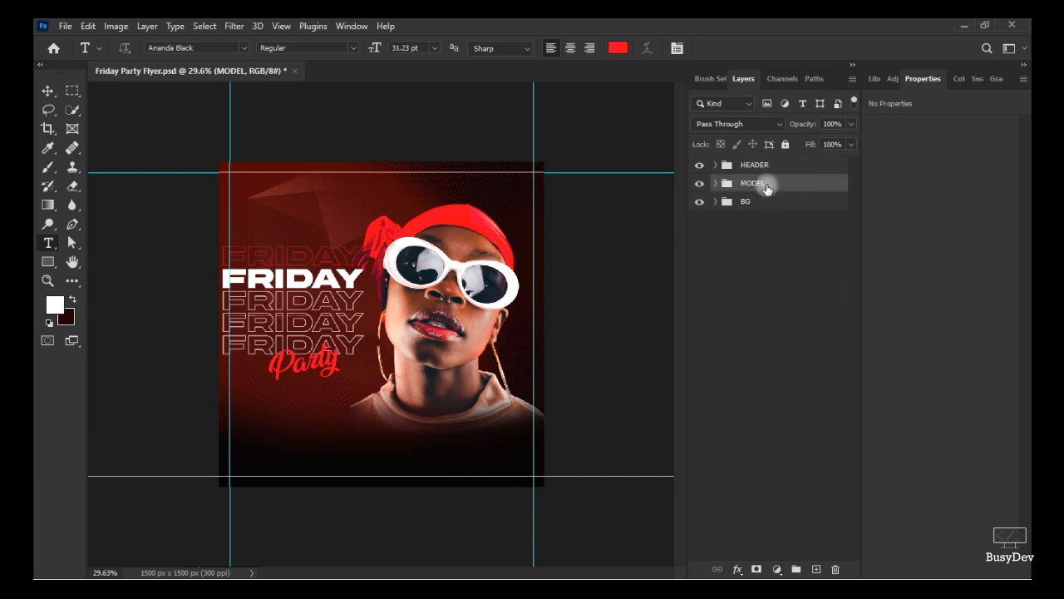
pyautogui.press('b')
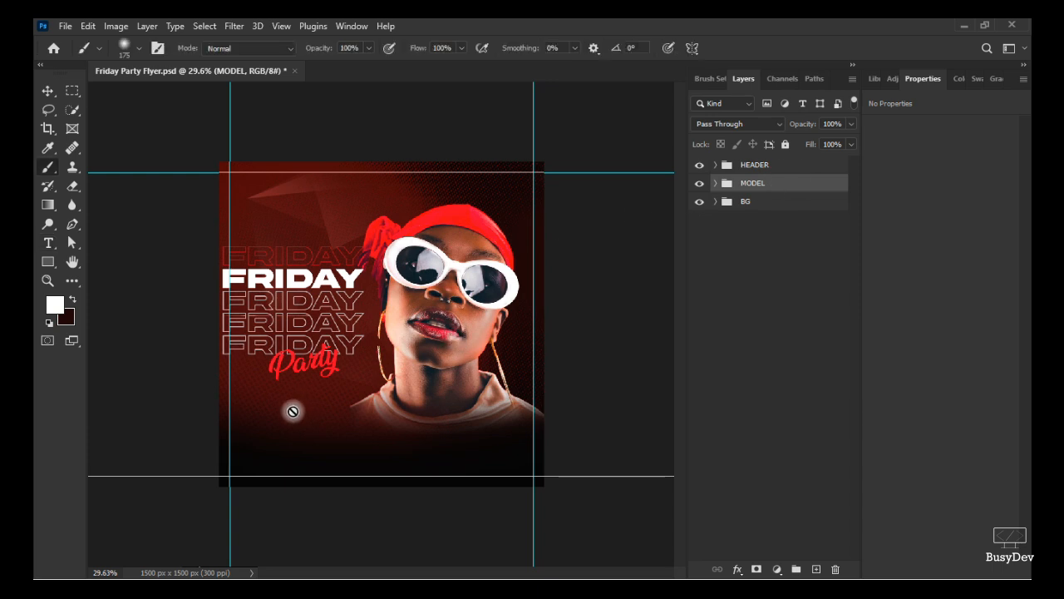
pyautogui.press('v')
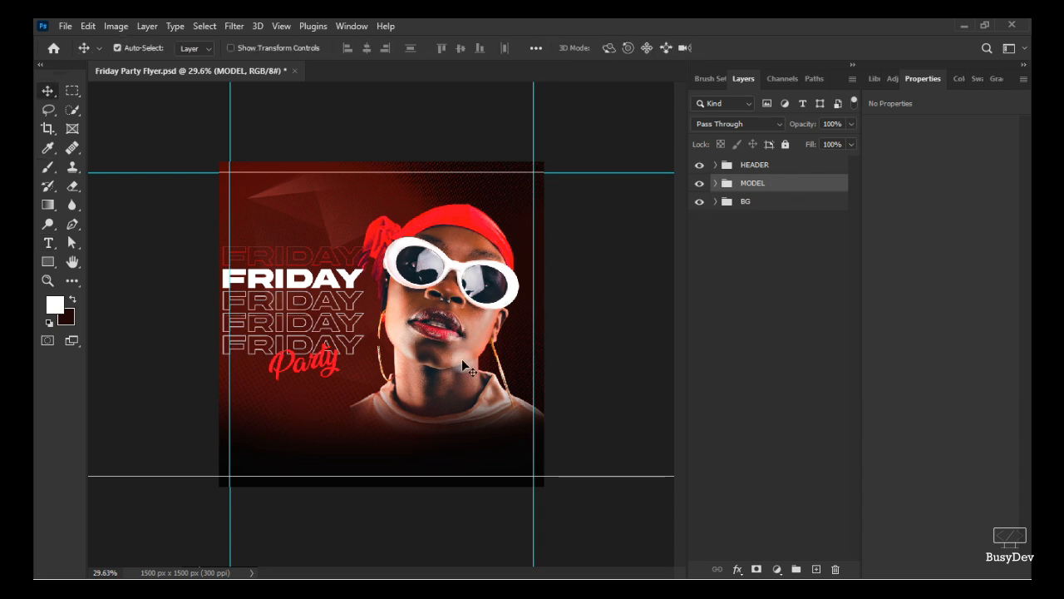
pyautogui.click(813, 569)
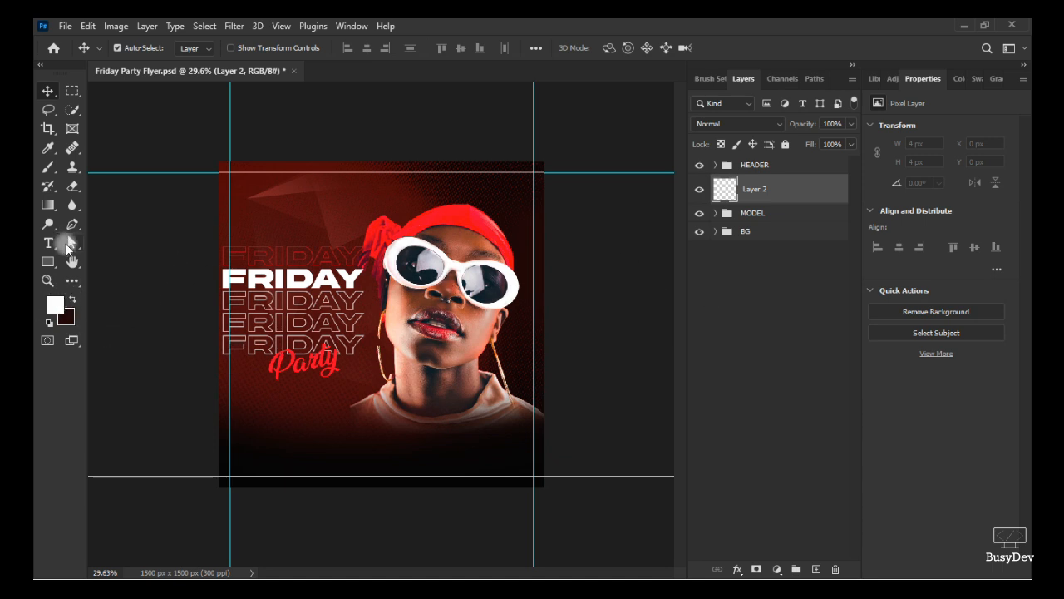
# - Set the foreground color to pink ff0092 and enlarge the soft Brush to 800 px
pyautogui.press('b')
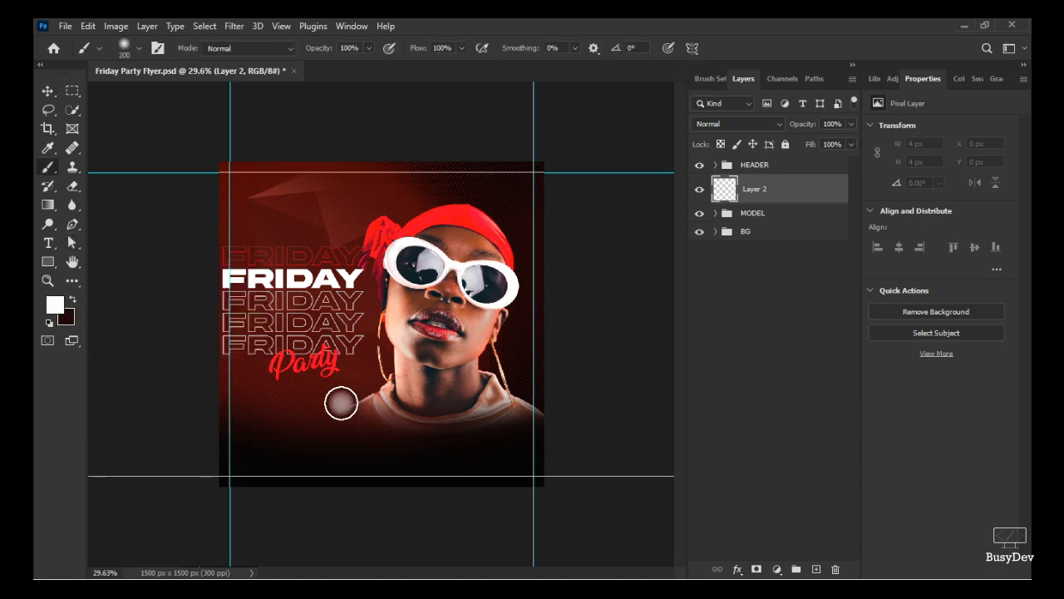
pyautogui.press(']')
pyautogui.press(']')
pyautogui.press(']')
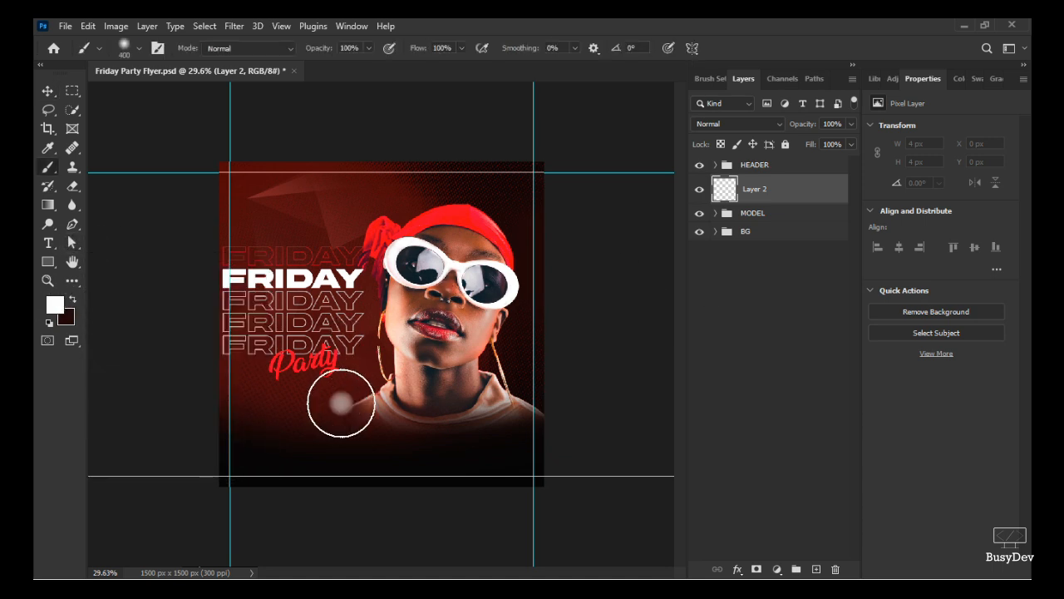
pyautogui.click(55, 305)
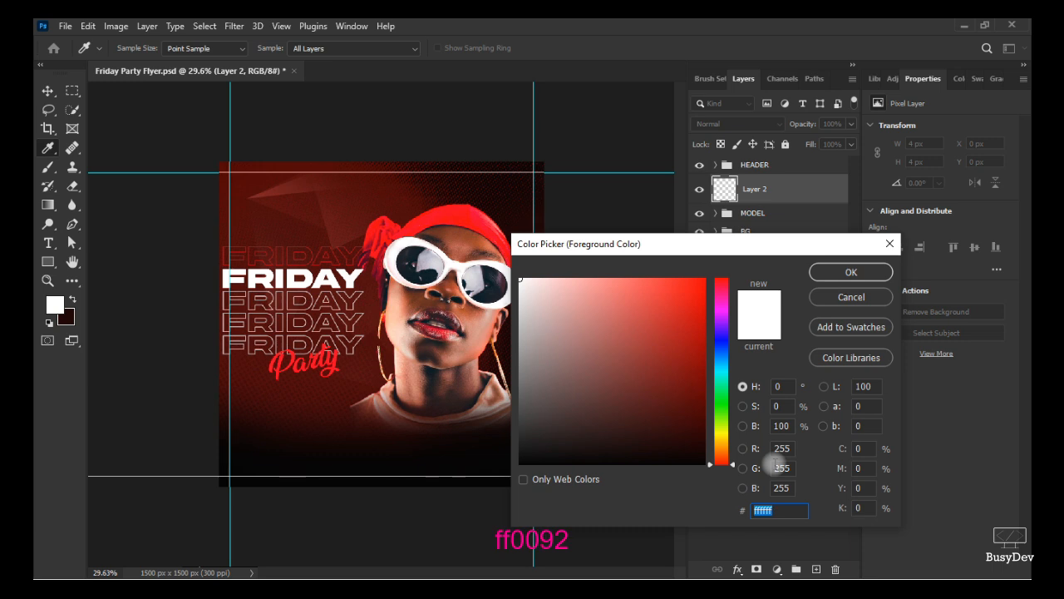
pyautogui.write('ff00')
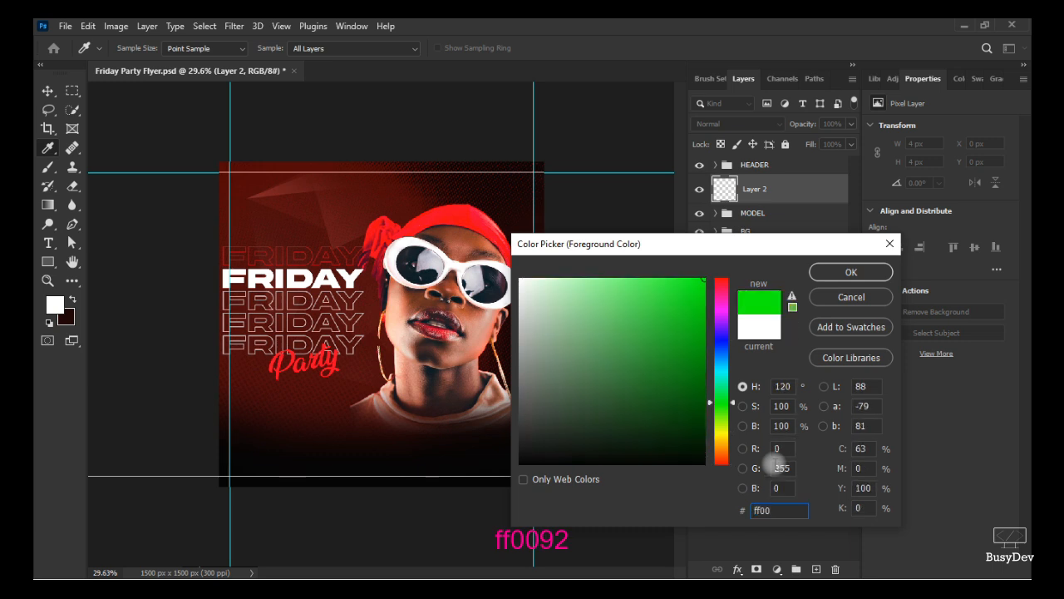
pyautogui.write('92')
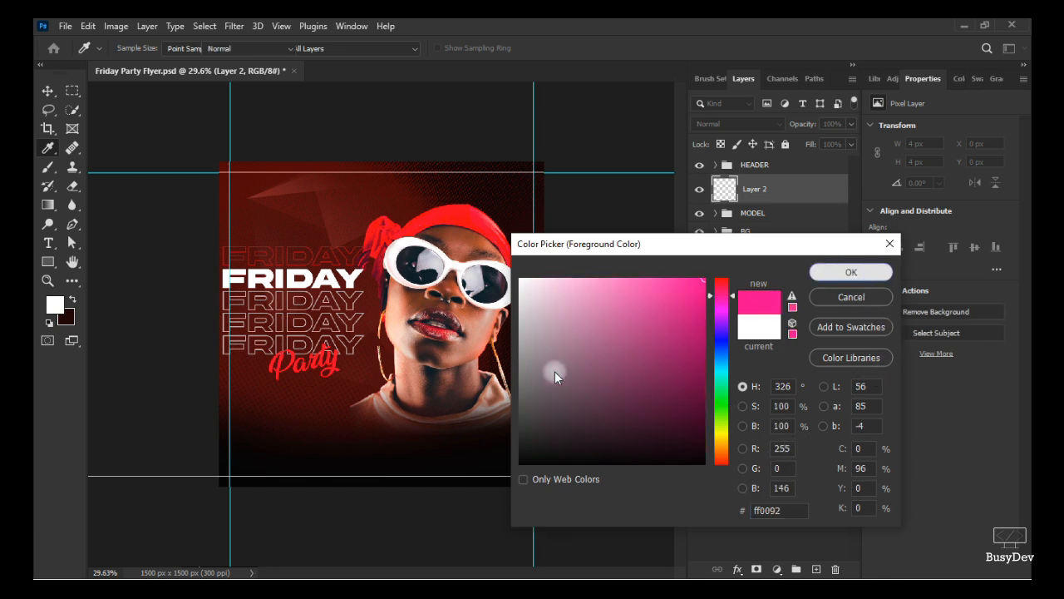
pyautogui.press('Return')
pyautogui.press('b')
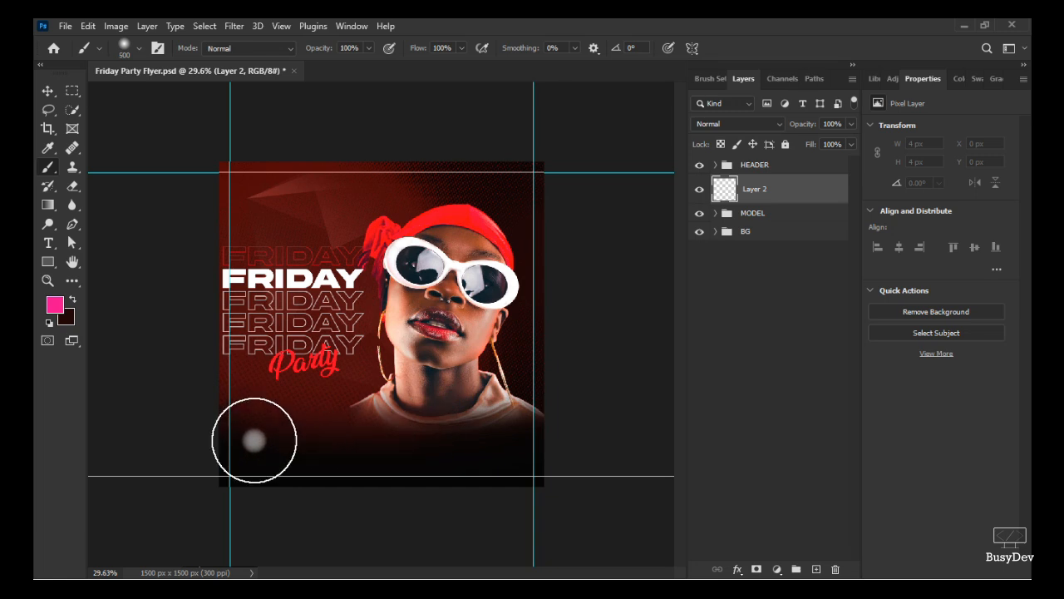
pyautogui.press(']')
pyautogui.press(']')
pyautogui.press(']')
pyautogui.press(']')
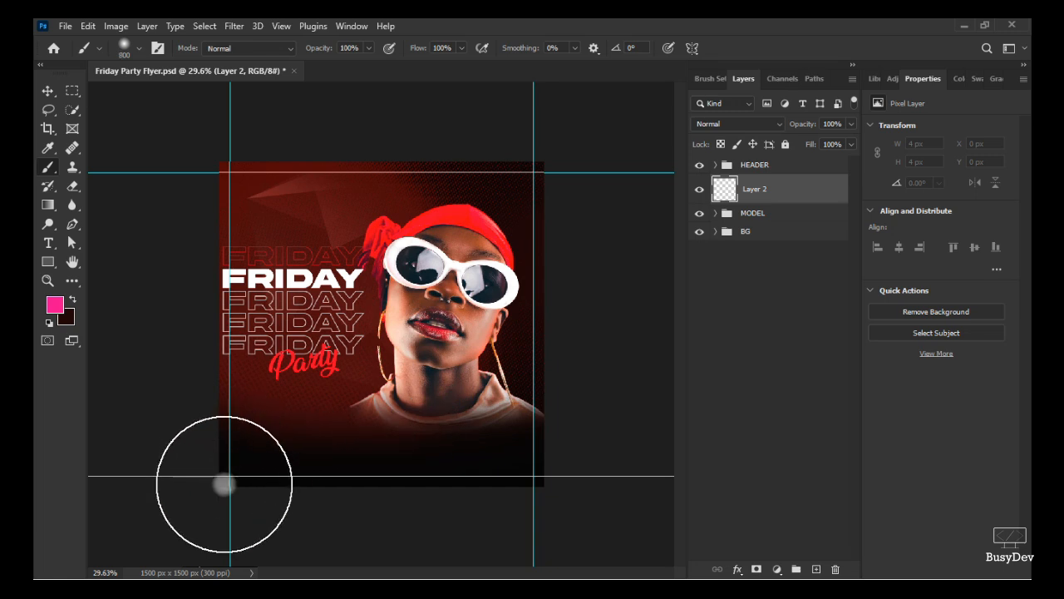
# - Try painting soft pink glows in the flyer's two lower corners on the new layer
pyautogui.moveTo(224, 484); pyautogui.dragTo(301, 494)
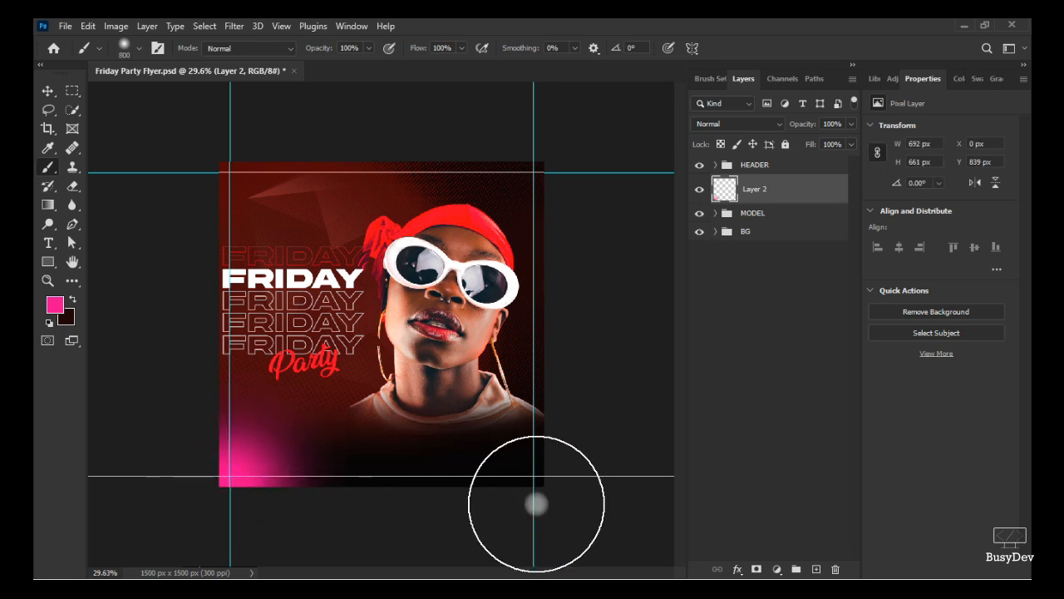
pyautogui.click(204, 494)
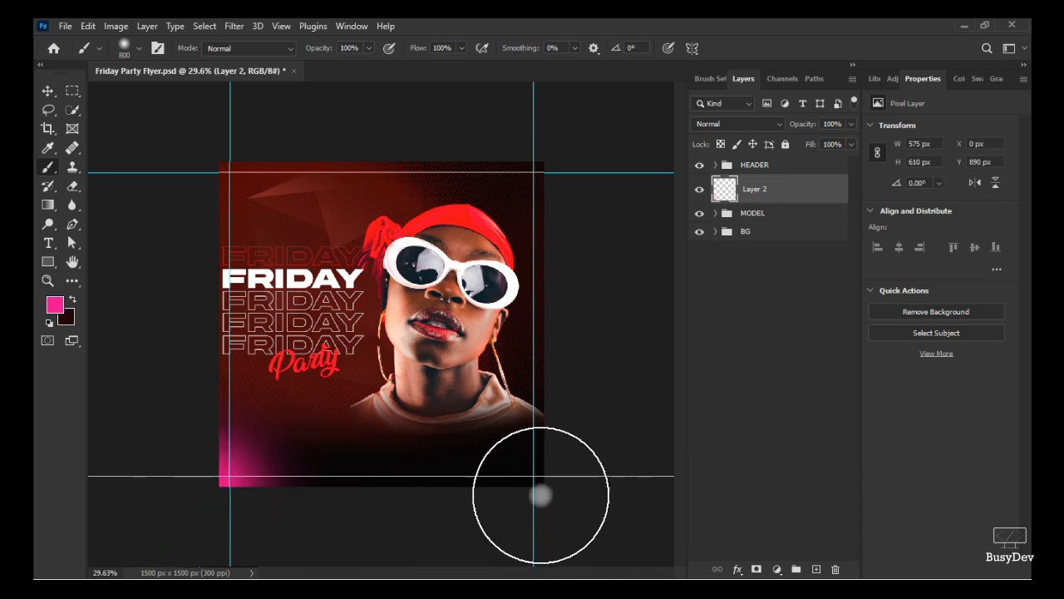
pyautogui.click(538, 494)
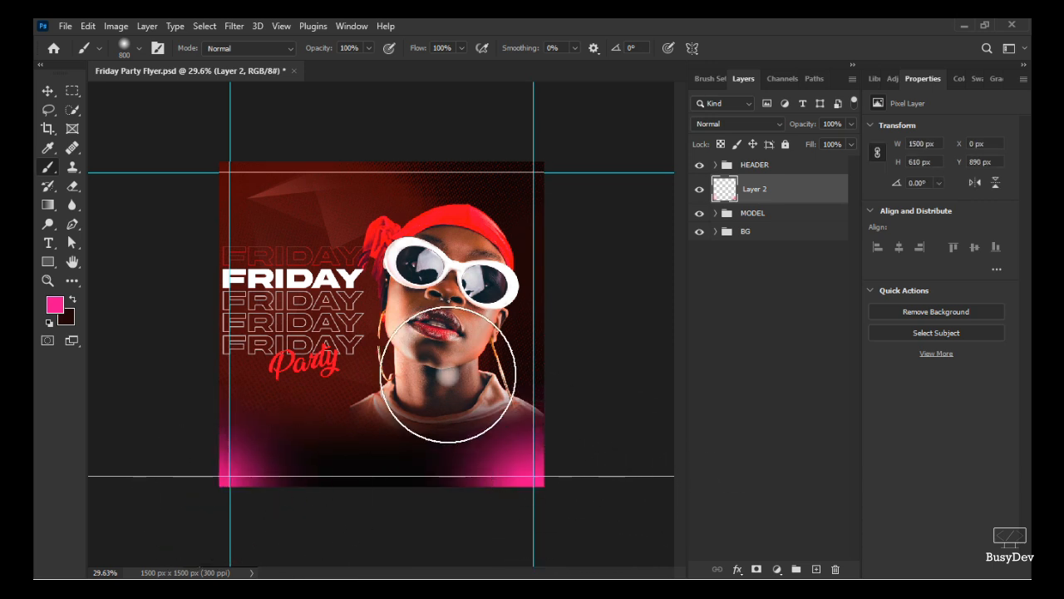
# - Try shifting the glow layer downward, and undo the shift and the pink corner glows
pyautogui.press('v')
pyautogui.scroll(2, 430, 430)
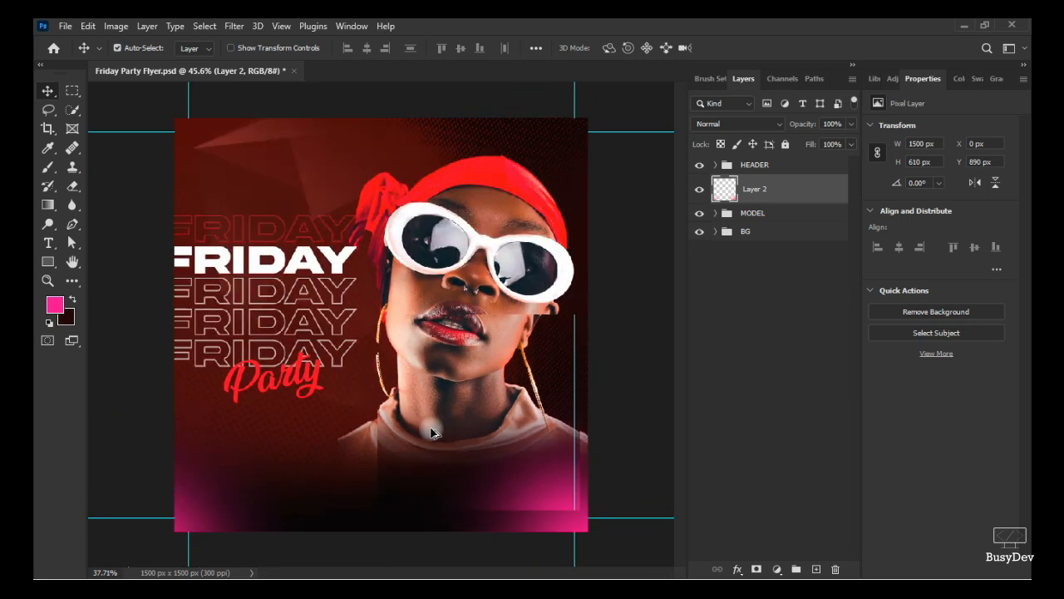
pyautogui.moveTo(577, 499); pyautogui.dragTo(587, 512)
pyautogui.hotkey('ctrl', 'z')
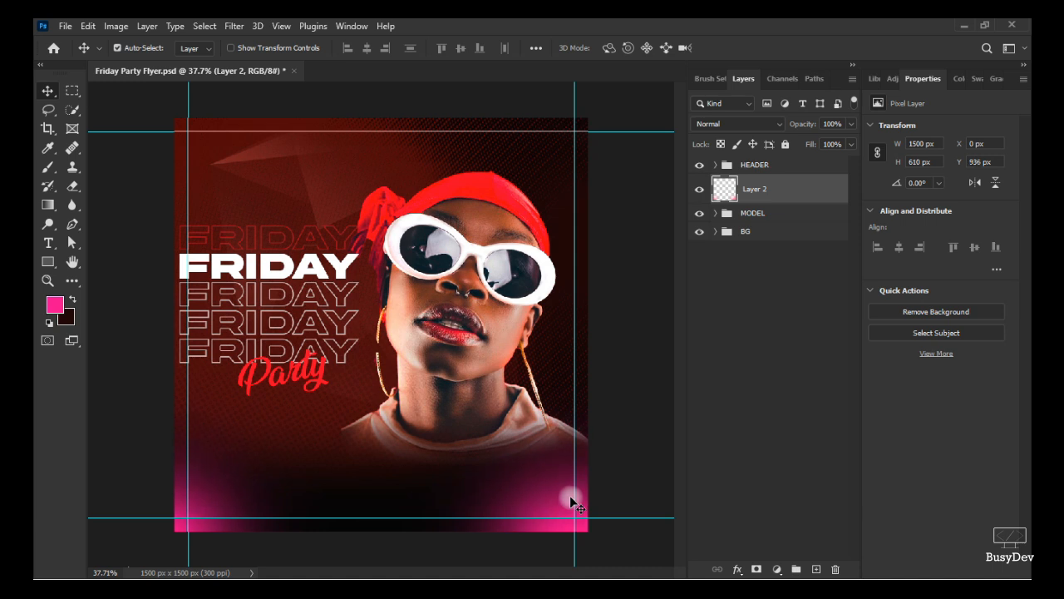
pyautogui.hotkey('ctrl', 'z')
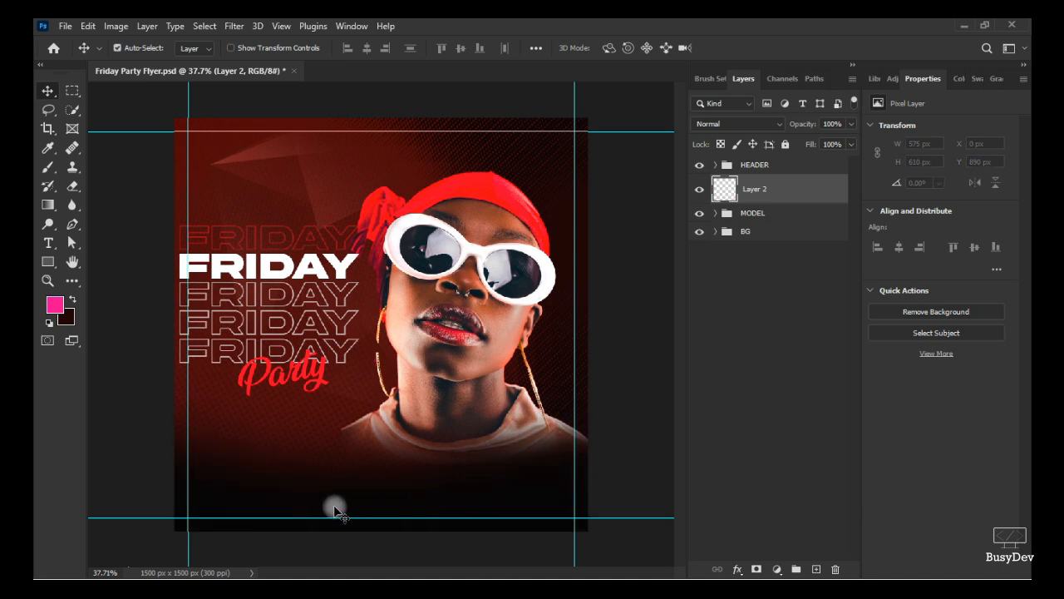
# - Paint larger soft pink glows in the flyer's two lower corners and lower the layer's opacity to 71%
pyautogui.press('b')
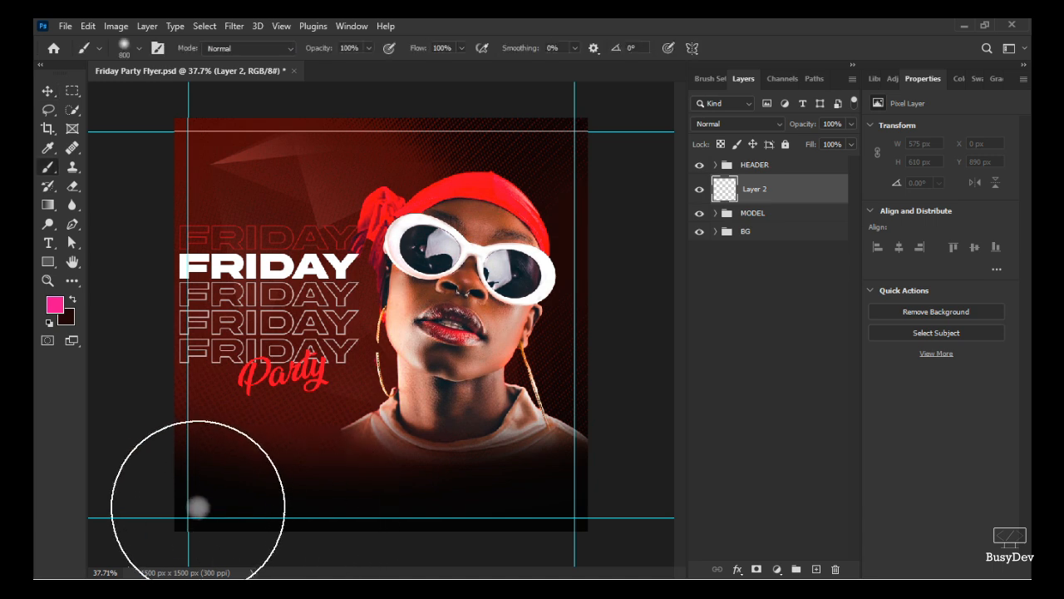
pyautogui.click(185, 507)
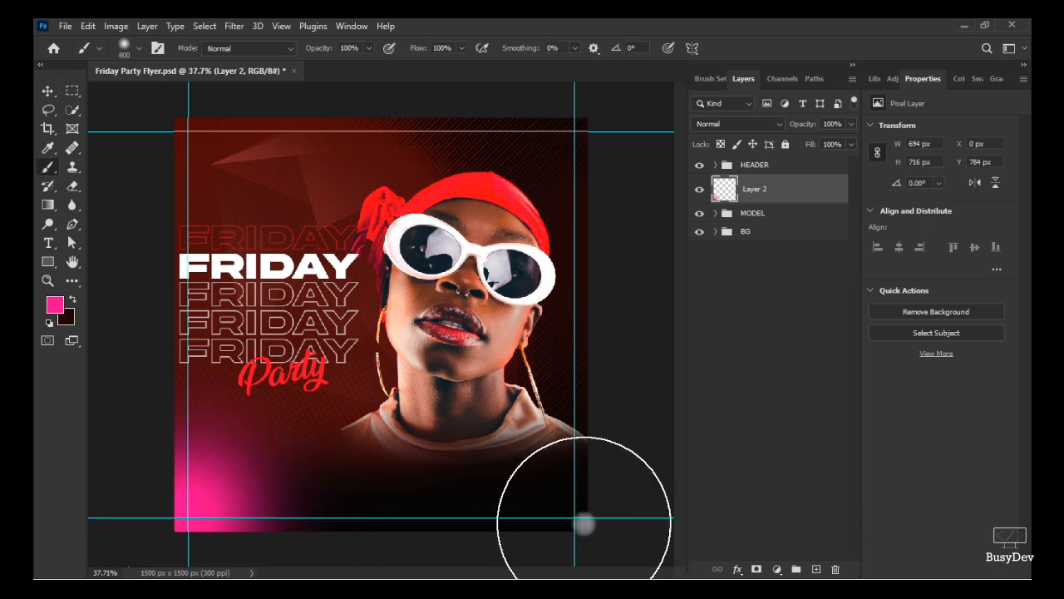
pyautogui.click(585, 524)
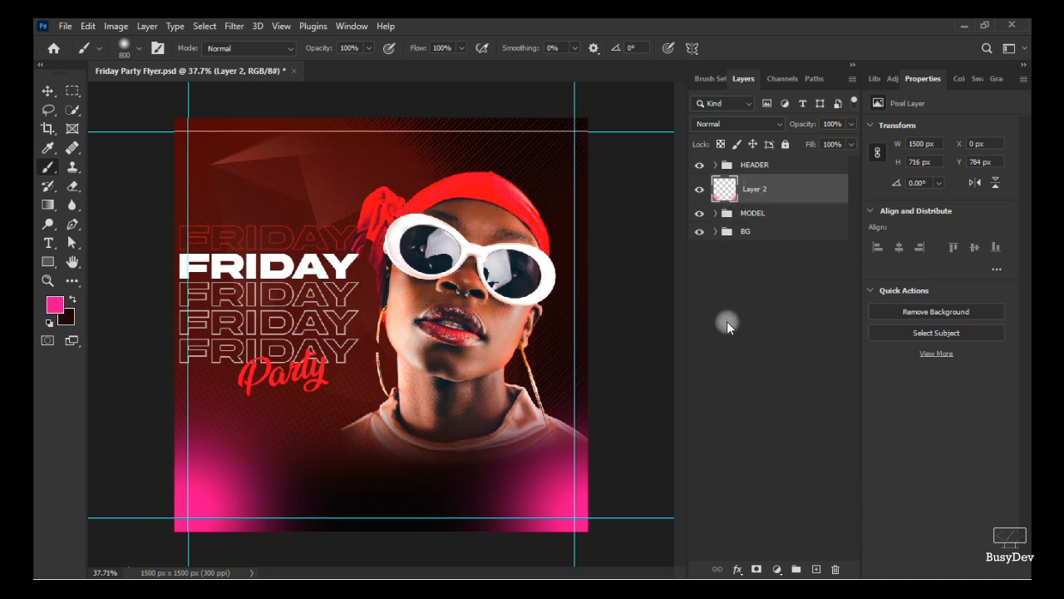
pyautogui.moveTo(803, 123); pyautogui.dragTo(786, 127)
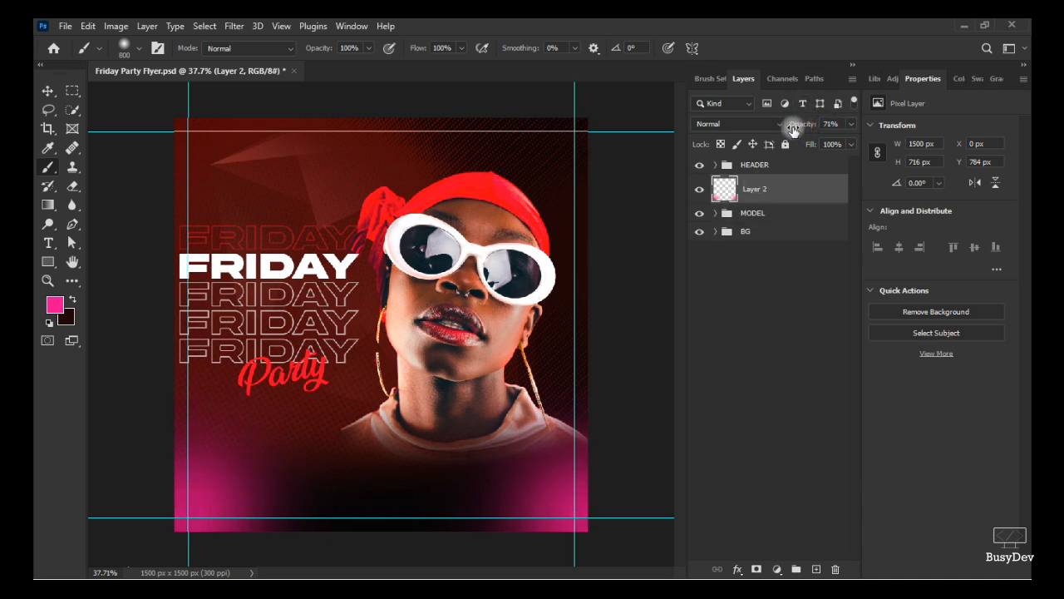
# - Set the pink glow layer's blending mode to Exclusion and shift it down to about X -3 px, Y 931 px
pyautogui.click(713, 123)
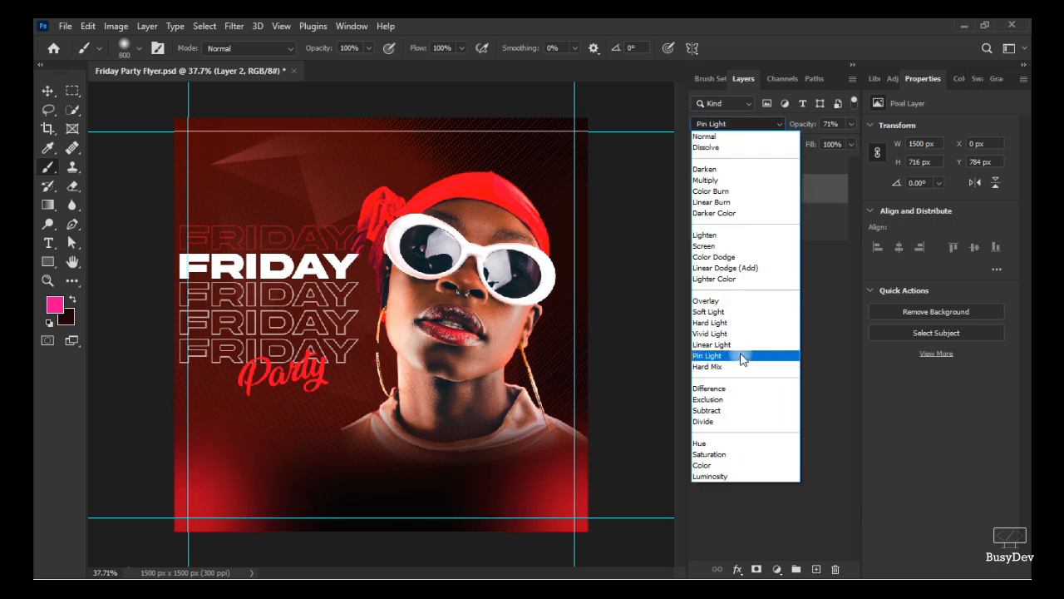
pyautogui.click(736, 397)
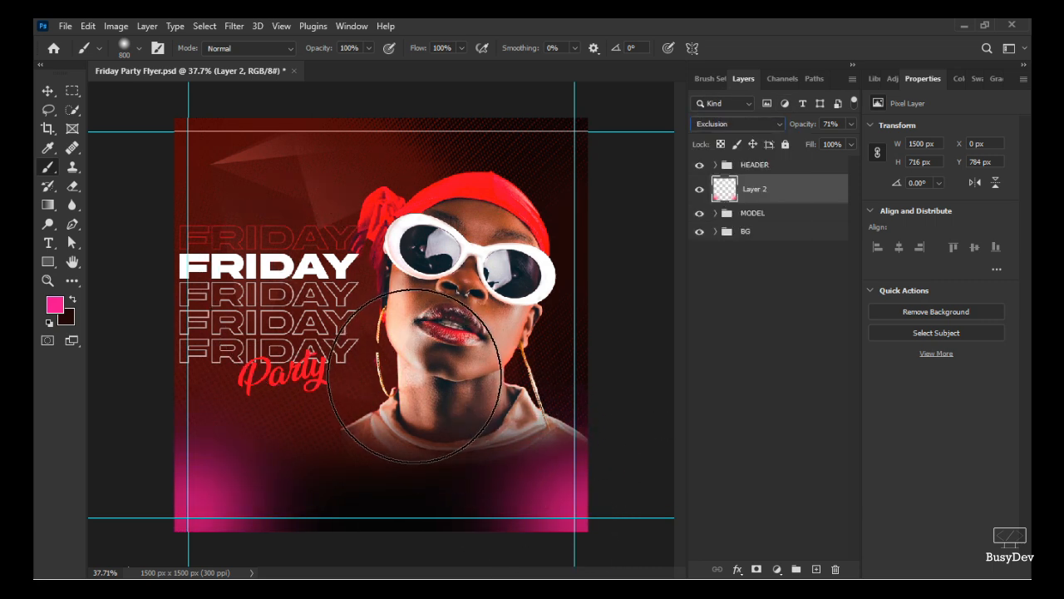
pyautogui.click(613, 325)
pyautogui.hotkey('ctrl', 'z')
pyautogui.press('v')
pyautogui.moveTo(543, 464); pyautogui.dragTo(545, 506)
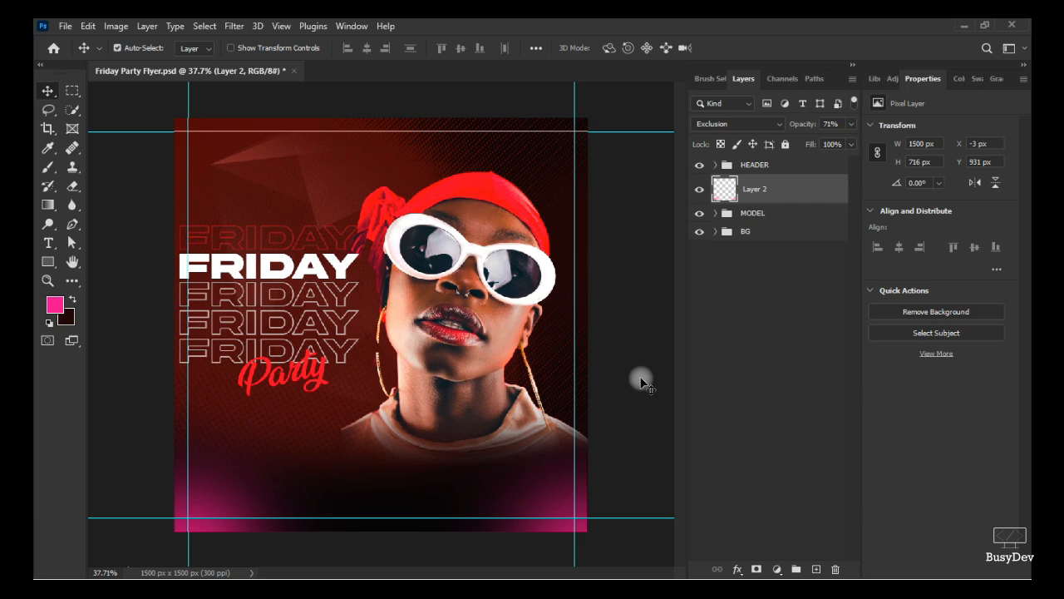
pyautogui.scroll(-3, 641, 383)
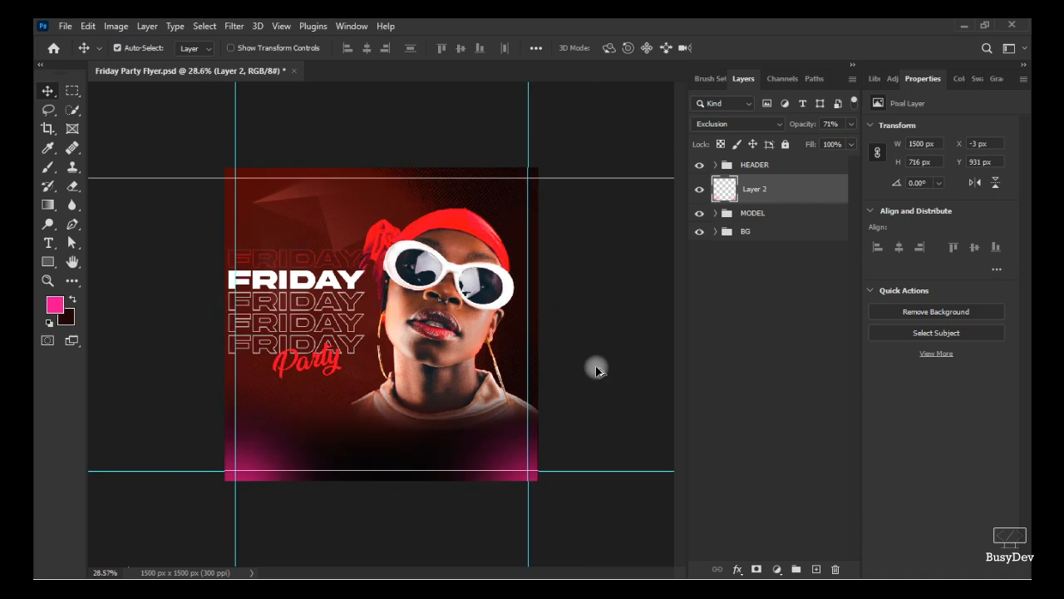
pyautogui.scroll(3, 413, 338)
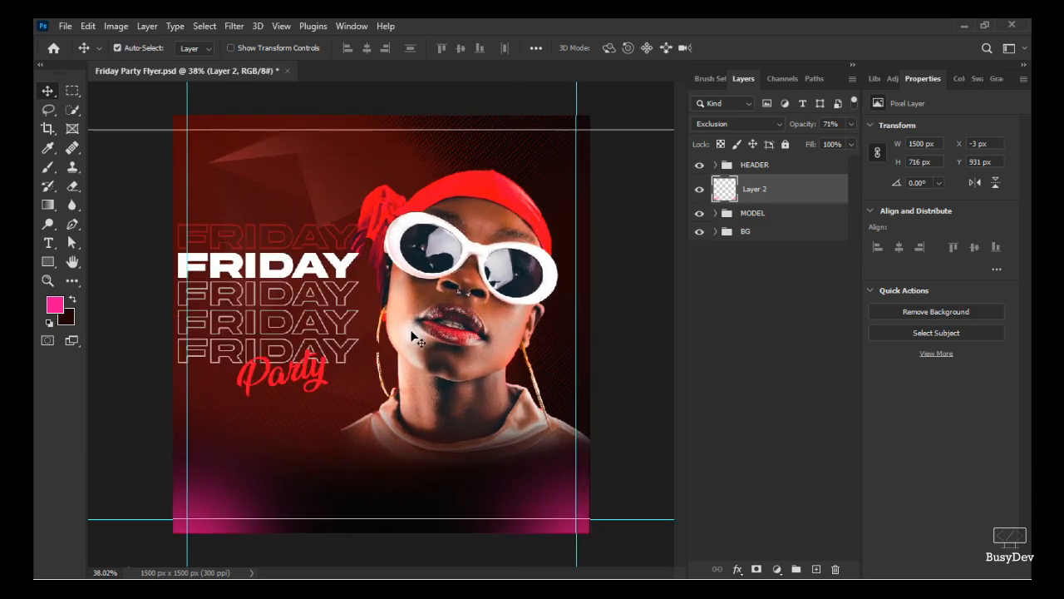
# - Place the texts image from the FRIDAY RED PARTY folder at 100% scale, with its event details along the flyer's lower edge
pyautogui.hotkey('alt', 'Tab')
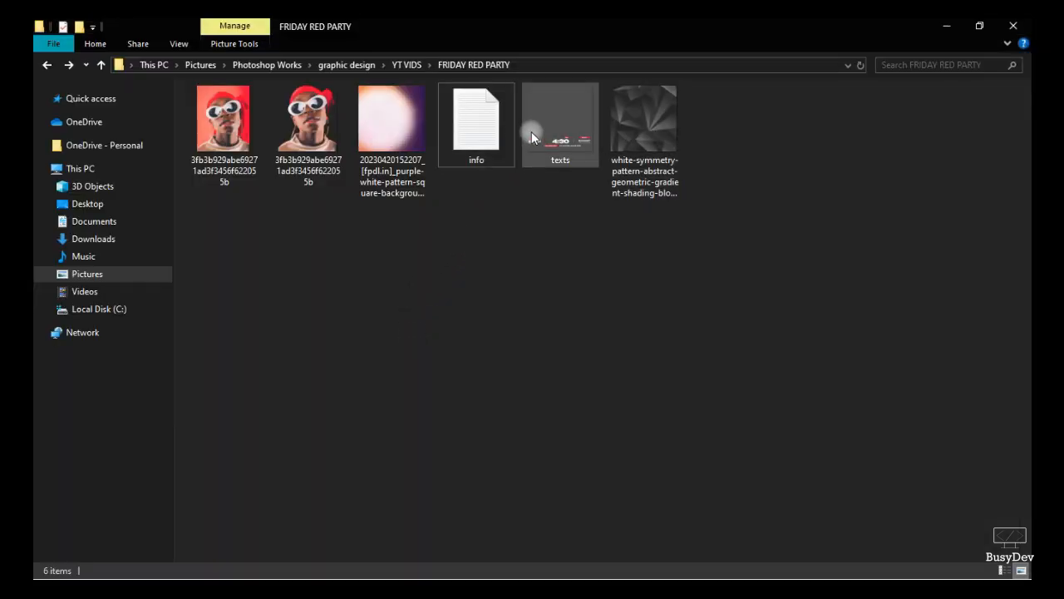
pyautogui.moveTo(534, 128); pyautogui.dragTo(384, 350)
pyautogui.hotkey('alt', 'Tab')
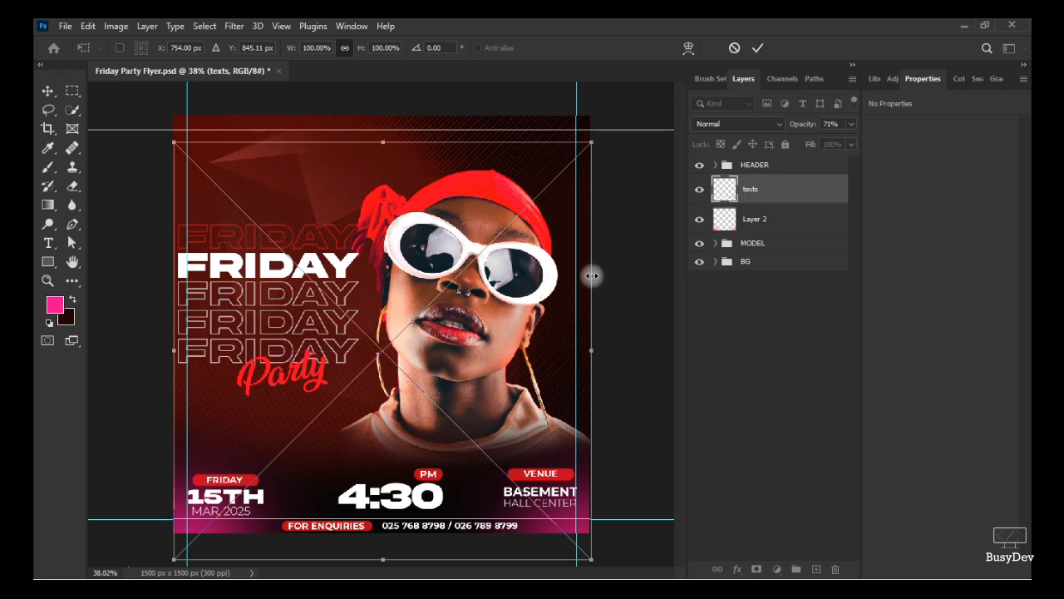
pyautogui.press('Return')
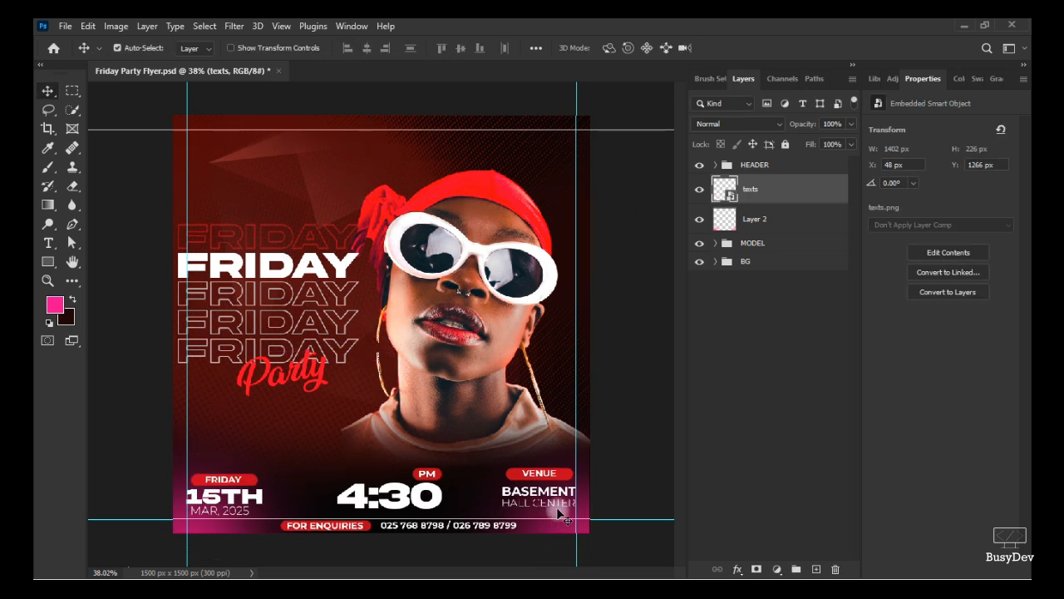
pyautogui.scroll(2, 489, 494)
pyautogui.scroll(-1, 489, 494)
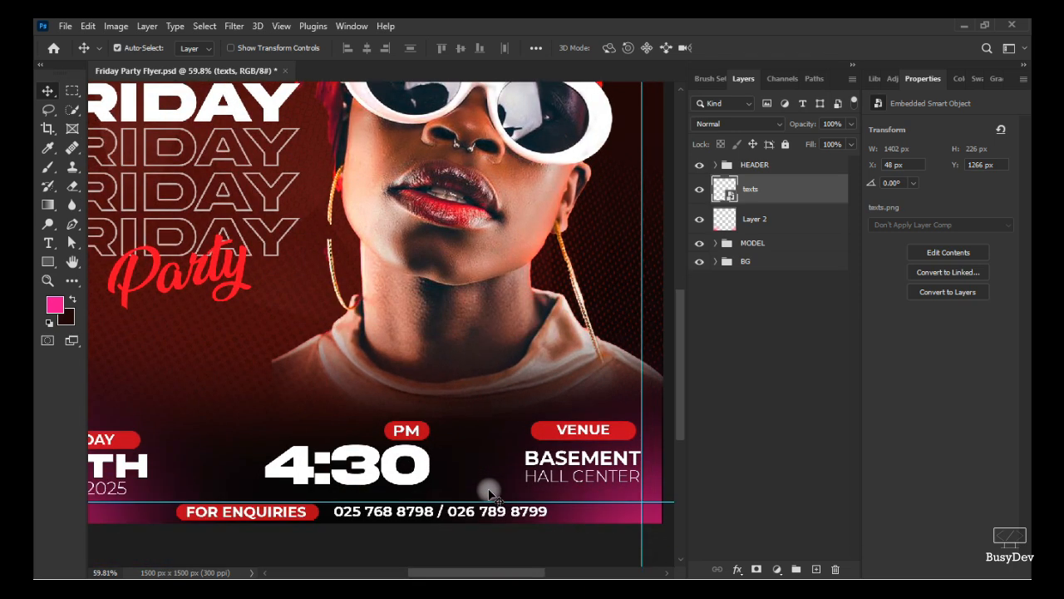
pyautogui.hscroll(1, 489, 493)
pyautogui.scroll(-3, 444, 474)
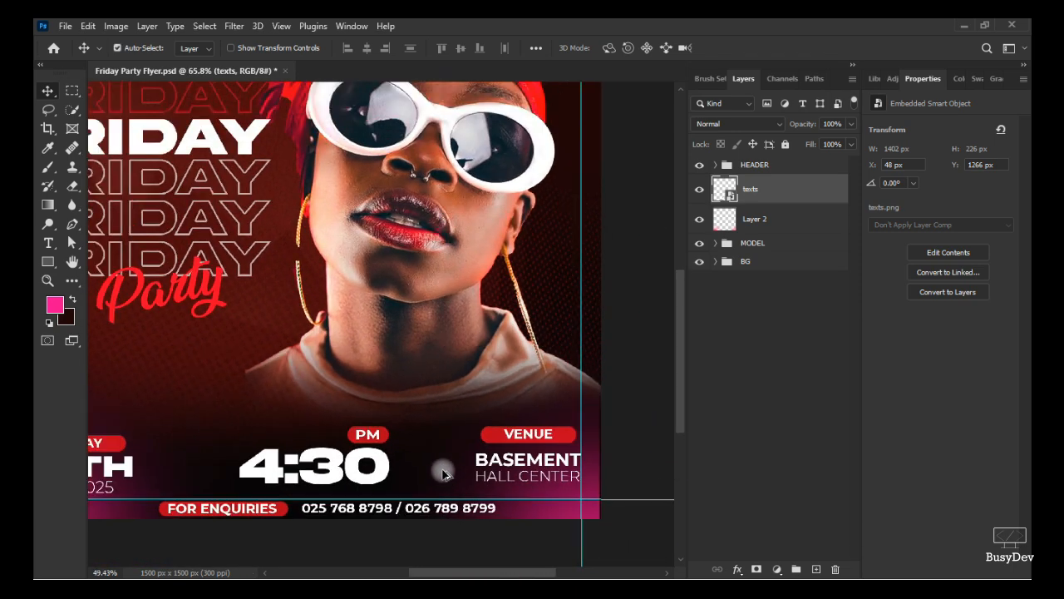
pyautogui.scroll(2, 444, 474)
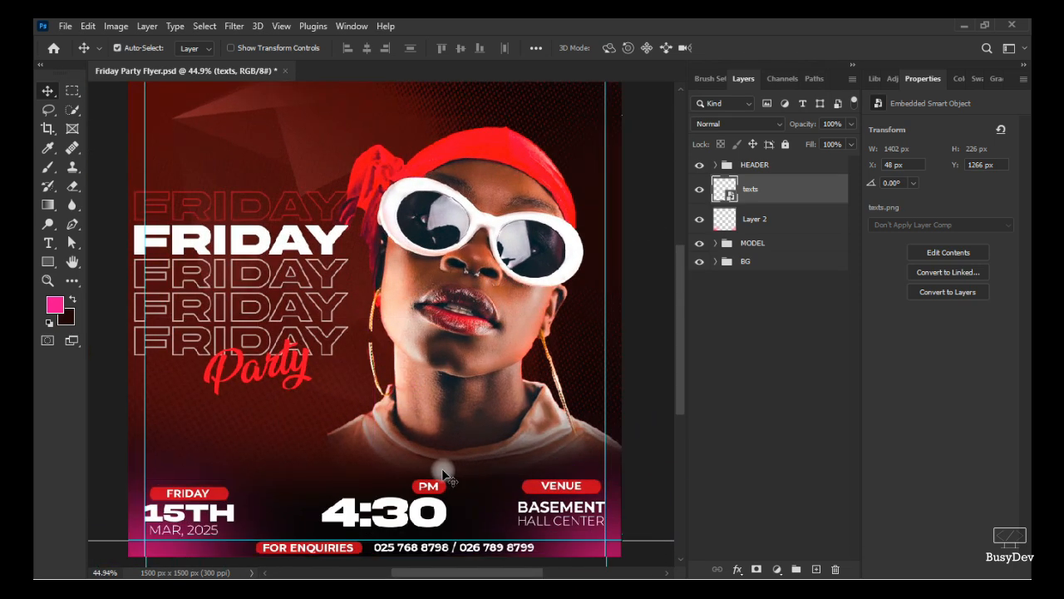
pyautogui.scroll(-1, 441, 478)
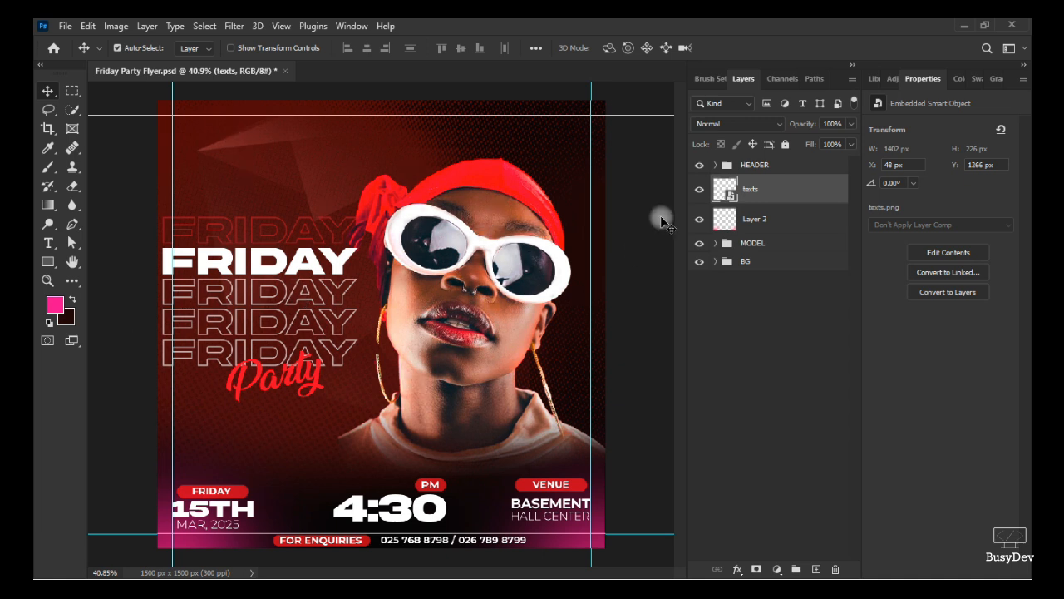
# - Stamp all visible layers into a smart object at the top of the stack and move the texts layer above the HEADER group
pyautogui.click(783, 165)
pyautogui.hotkey('ctrl', 'alt', 'e')
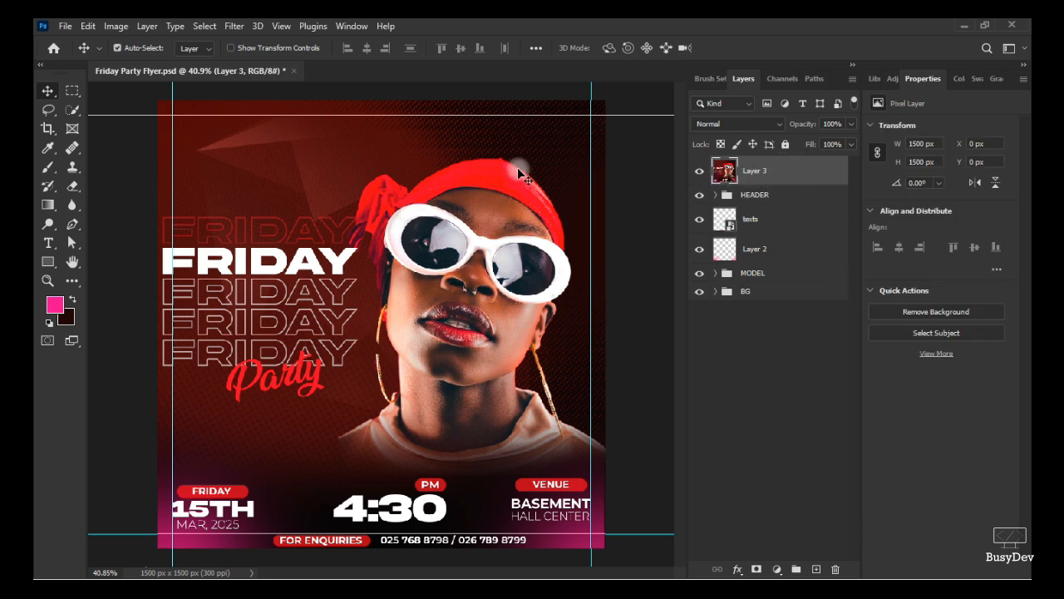
pyautogui.moveTo(784, 219); pyautogui.dragTo(787, 180)
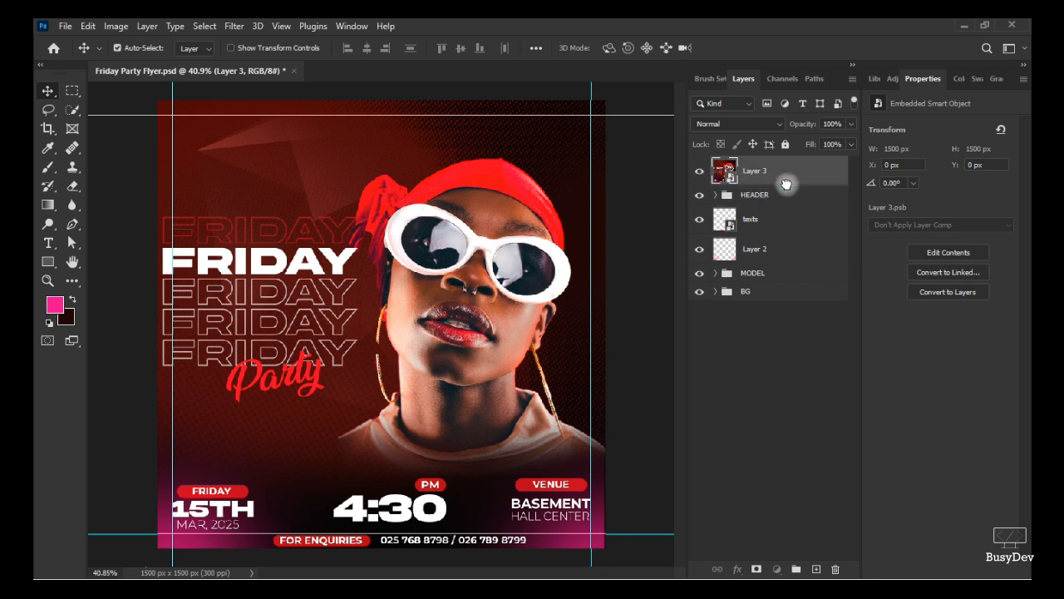
pyautogui.click(751, 183)
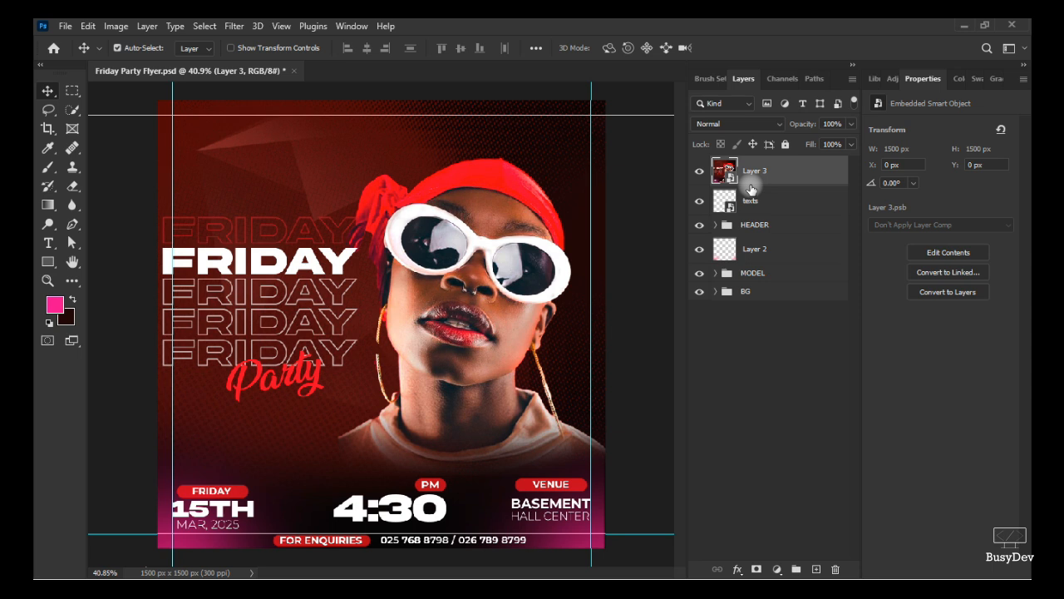
pyautogui.rightClick(792, 169)
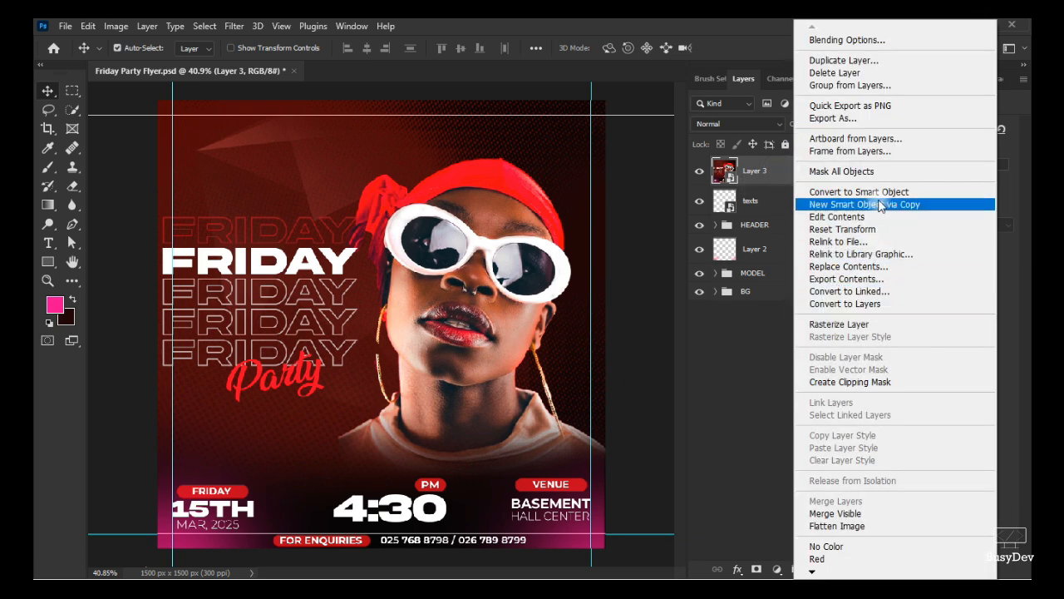
pyautogui.click(768, 172)
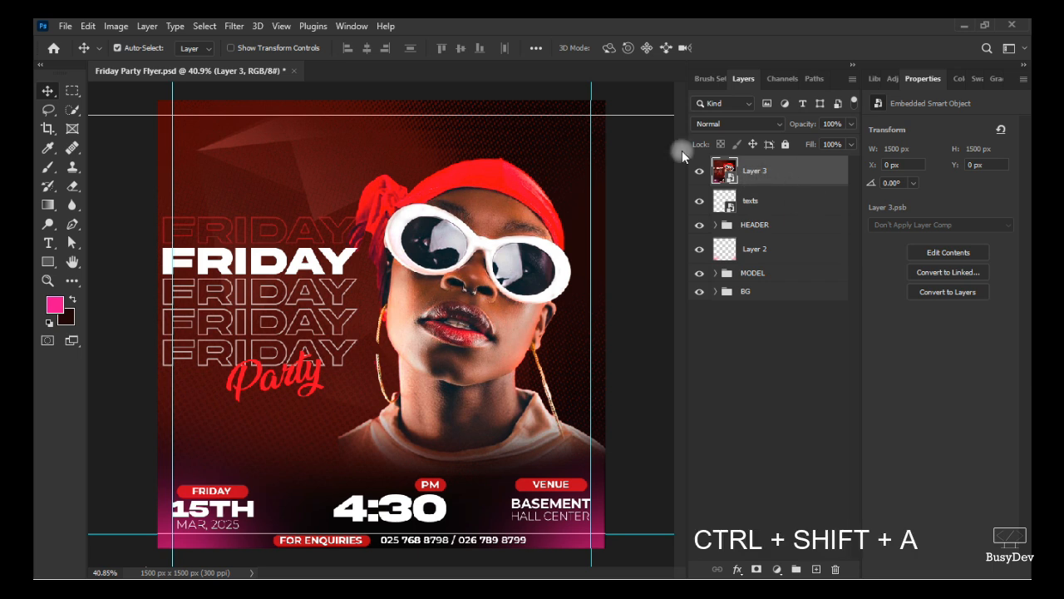
# - In the Camera Raw Filter for the merged layer, set Temperature +3, Contrast +11, Highlights -15, Blacks +11 and Texture +15
pyautogui.hotkey('ctrl', 'shift', 'a')
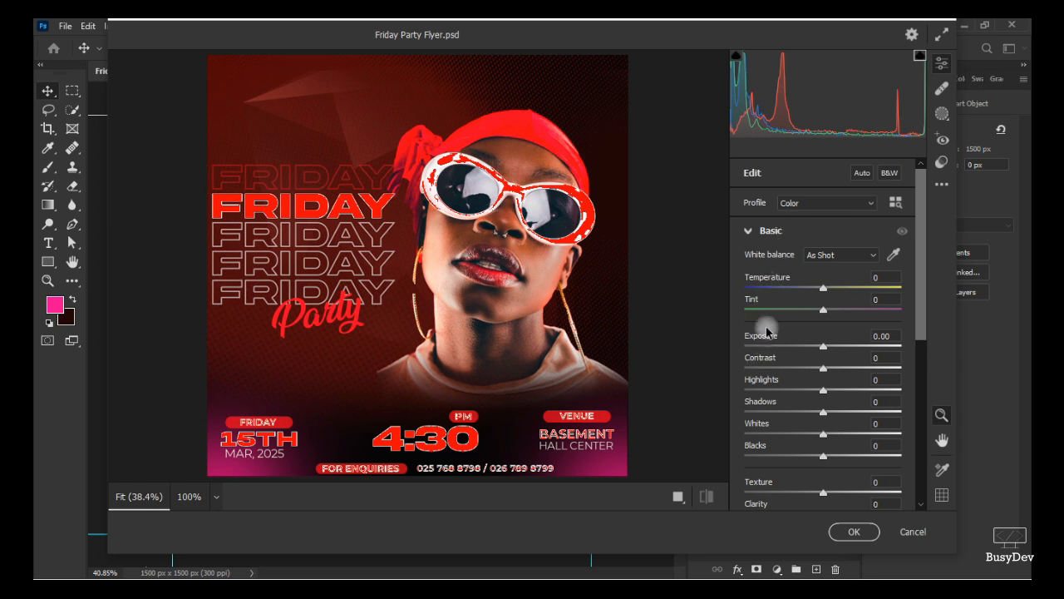
pyautogui.click(773, 281)
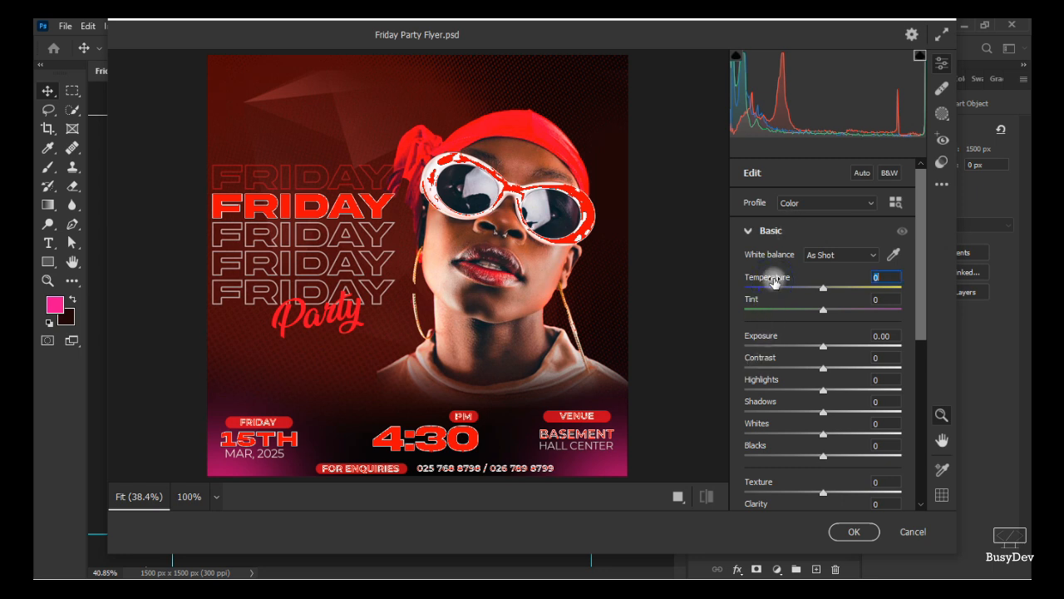
pyautogui.moveTo(774, 281); pyautogui.dragTo(778, 282)
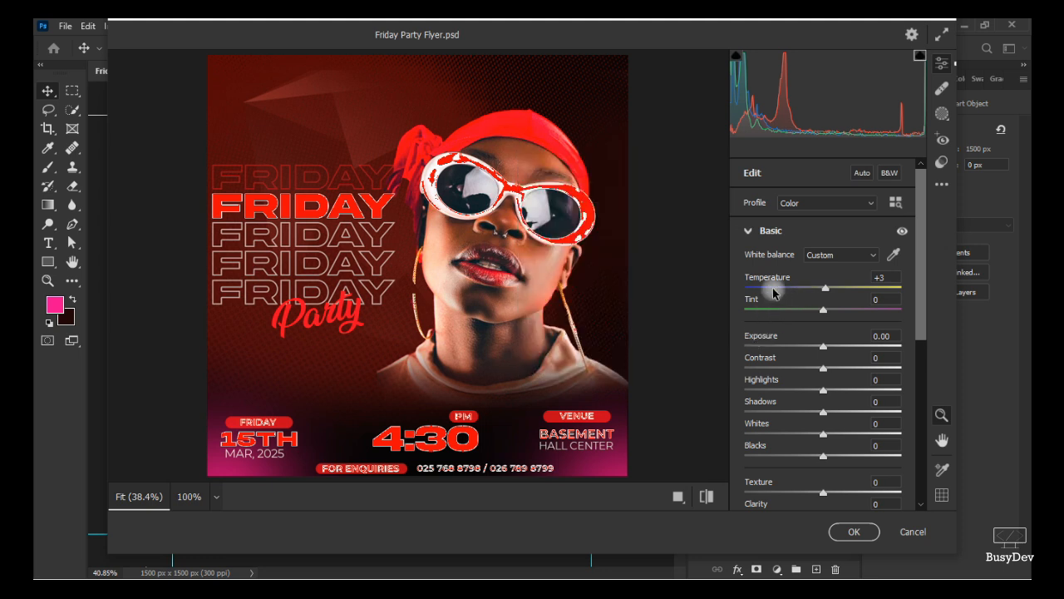
pyautogui.moveTo(760, 357); pyautogui.dragTo(760, 381)
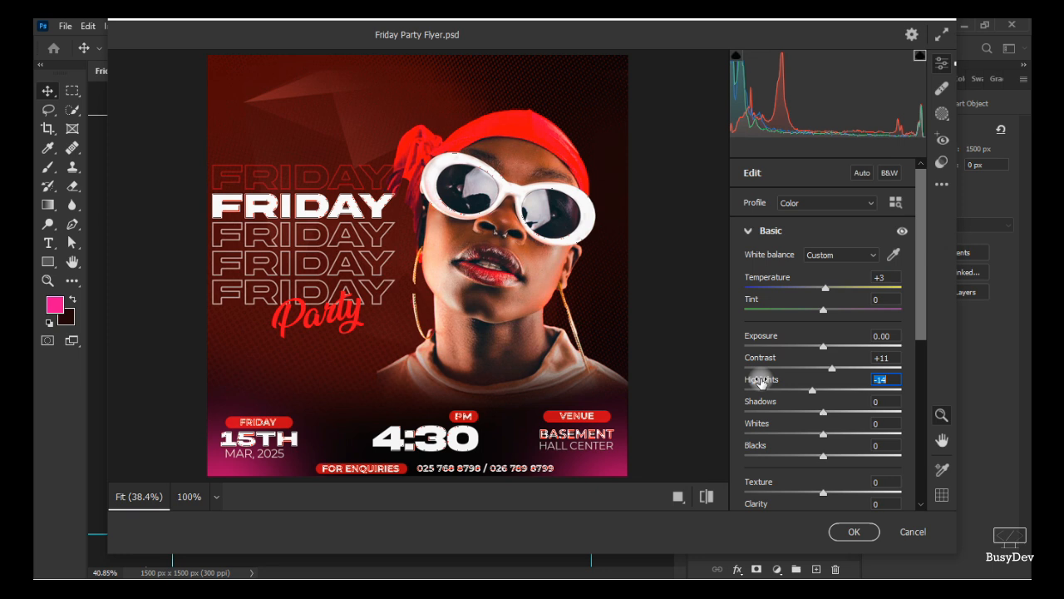
pyautogui.moveTo(760, 382); pyautogui.dragTo(759, 382)
pyautogui.moveTo(755, 449)
pyautogui.mouseDown()
pyautogui.moveTo(739, 447)
pyautogui.moveTo(778, 442)
pyautogui.moveTo(763, 447)
pyautogui.mouseUp()
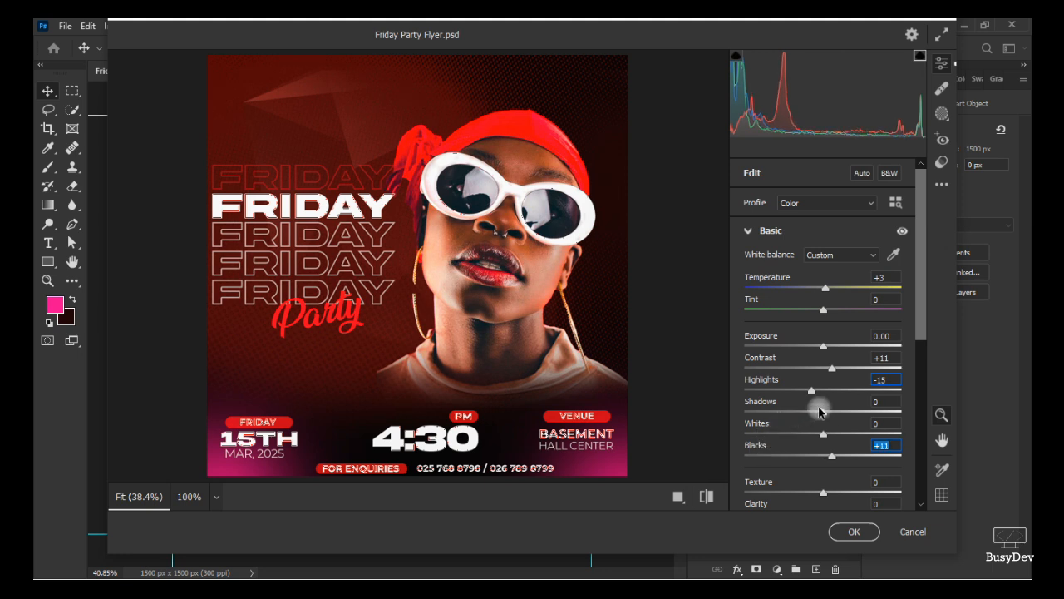
pyautogui.scroll(-4, 819, 411)
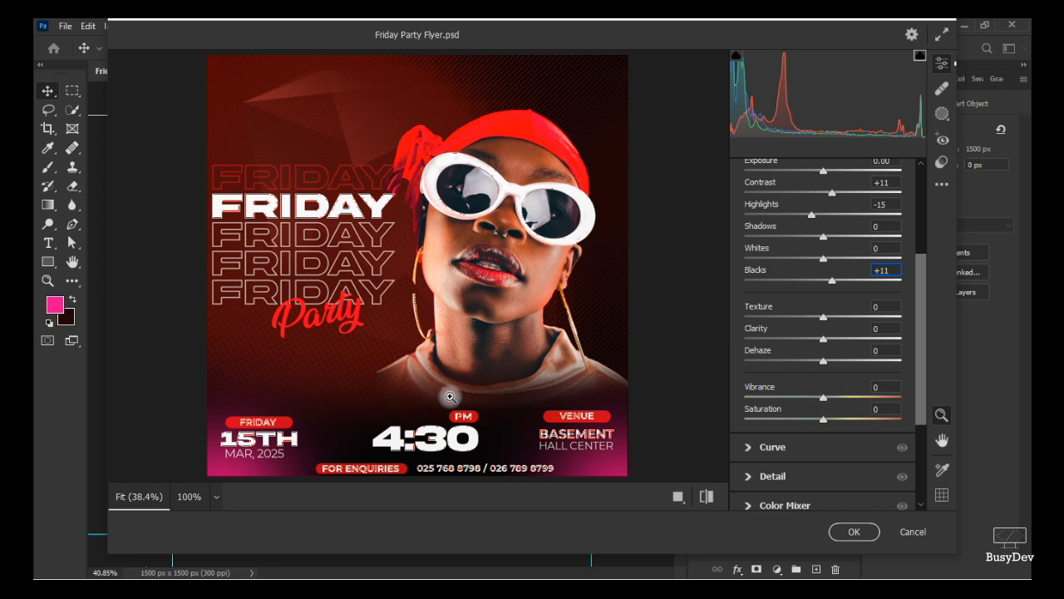
pyautogui.moveTo(763, 314); pyautogui.dragTo(775, 305)
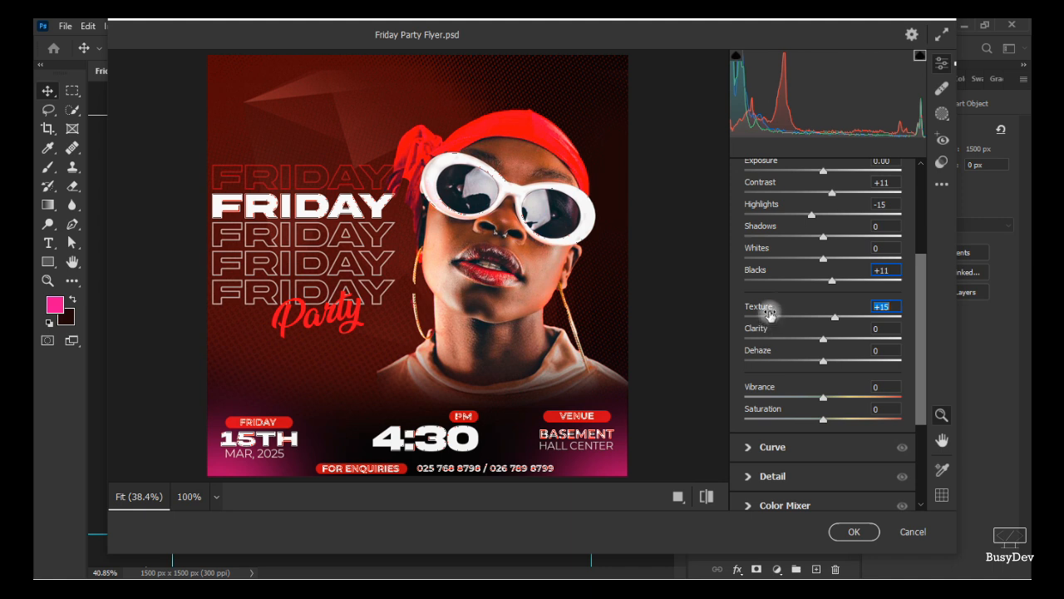
# - Set Sharpening to 17, Noise Reduction to 4 and Color Noise Reduction to 6, apply the Camera Raw Filter and compare its effect
pyautogui.click(751, 476)
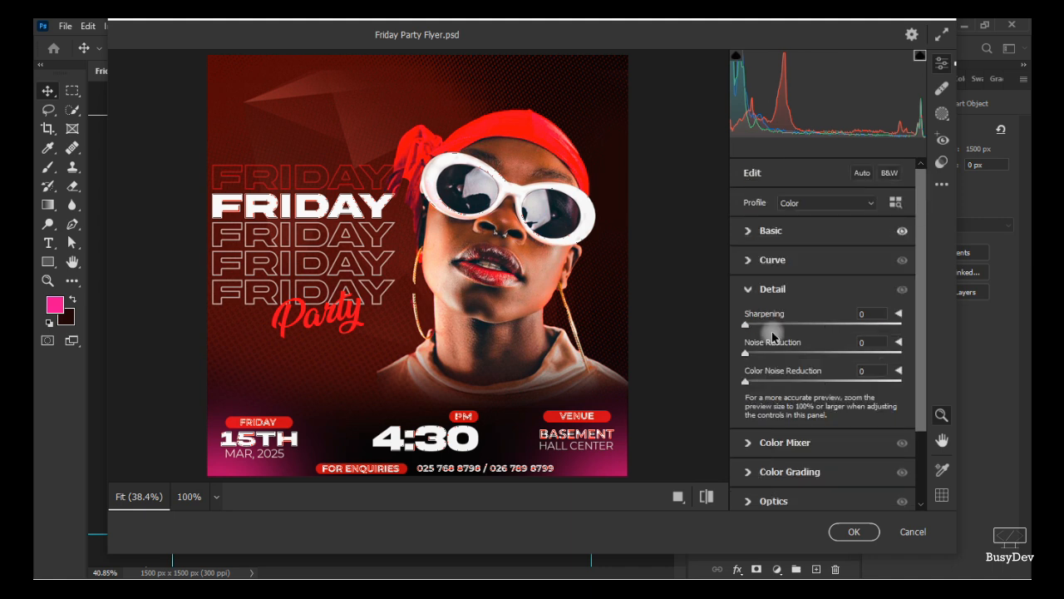
pyautogui.moveTo(765, 313); pyautogui.dragTo(776, 319)
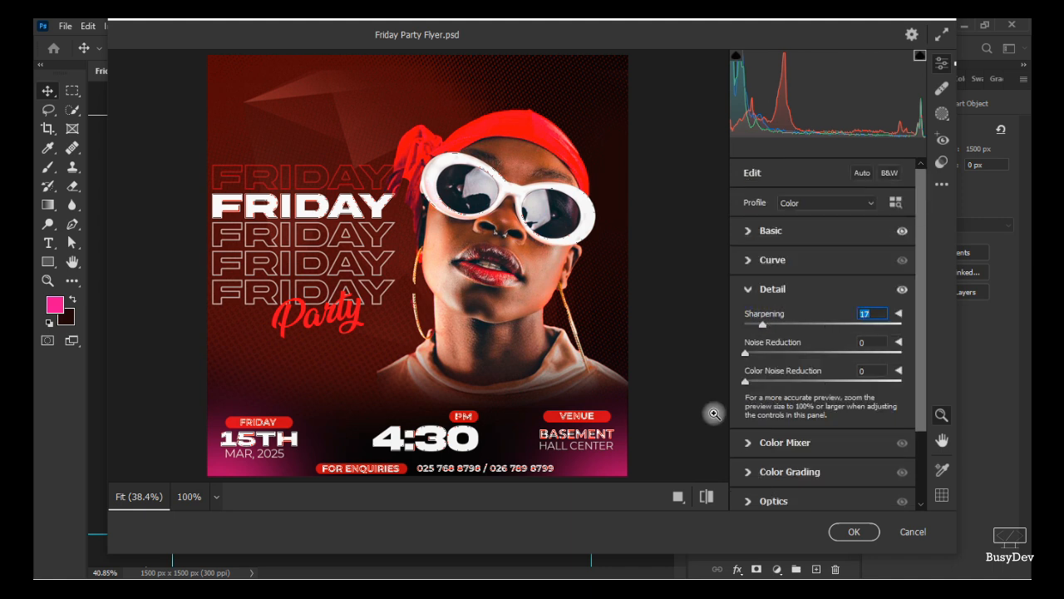
pyautogui.moveTo(774, 341); pyautogui.dragTo(778, 338)
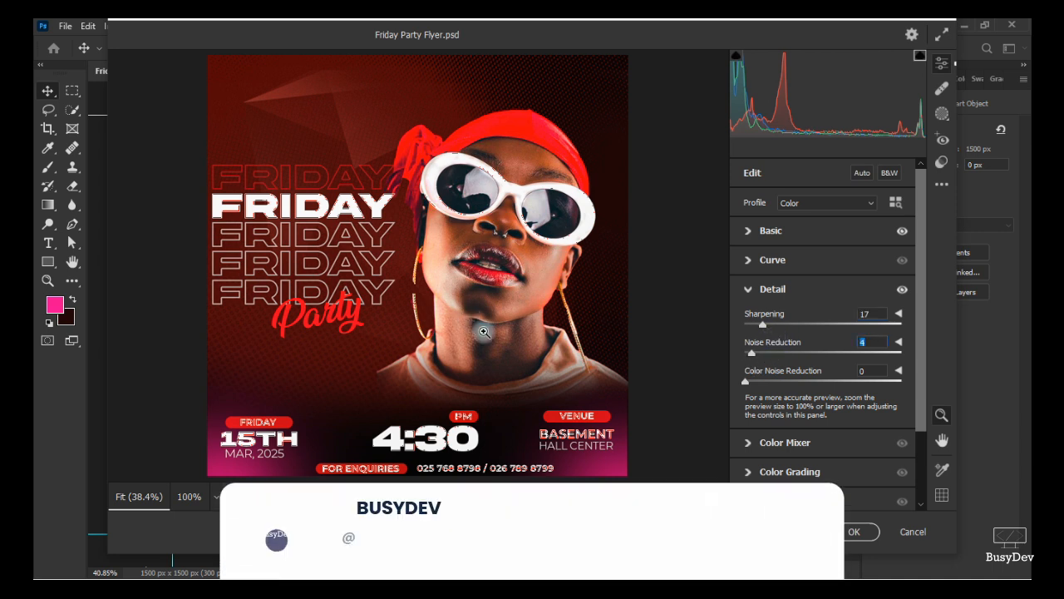
pyautogui.click(501, 349)
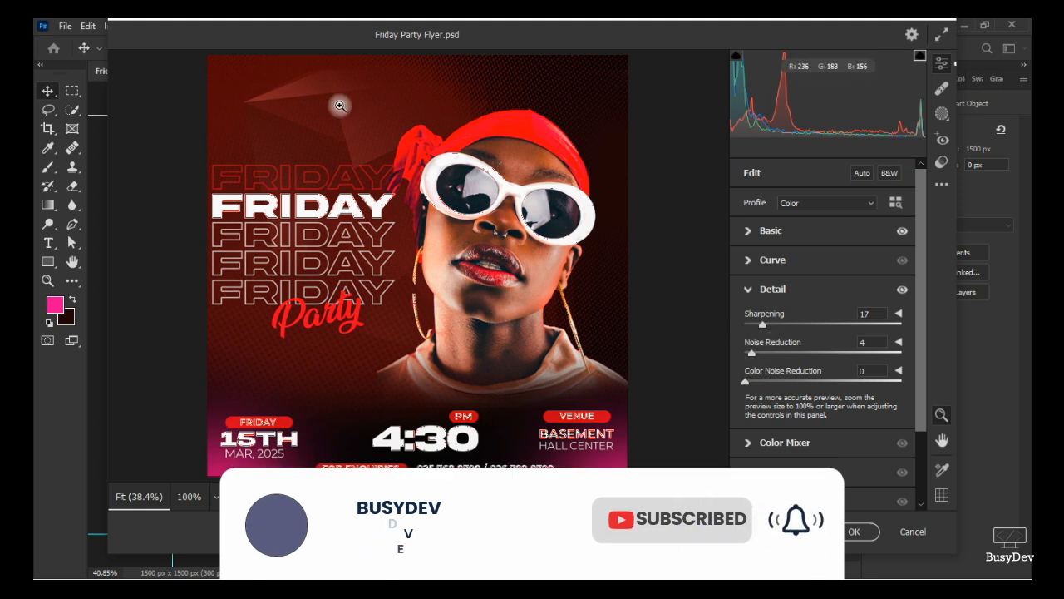
pyautogui.moveTo(763, 372); pyautogui.dragTo(767, 375)
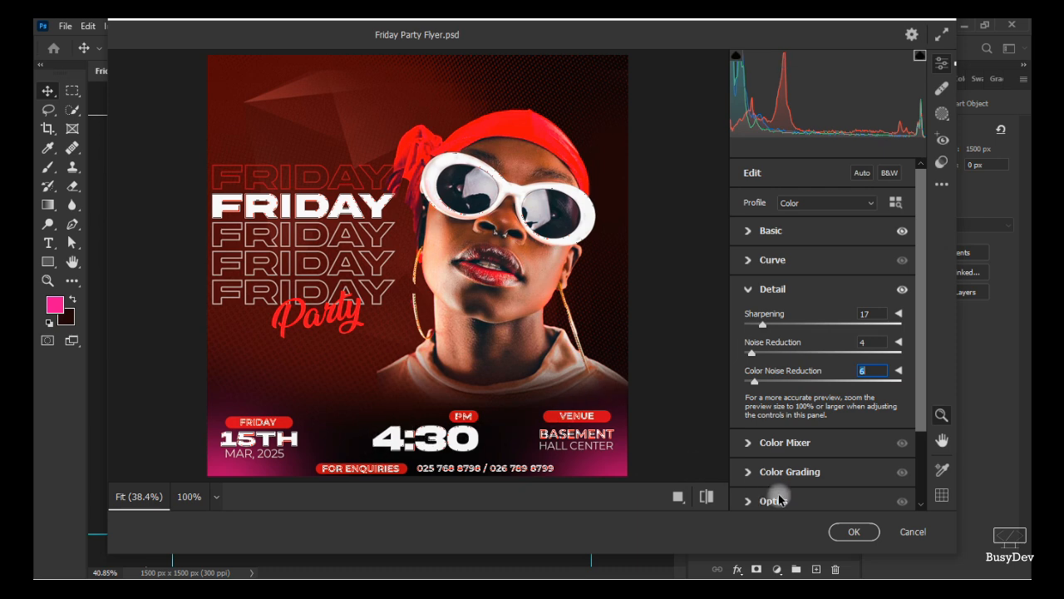
pyautogui.click(850, 530)
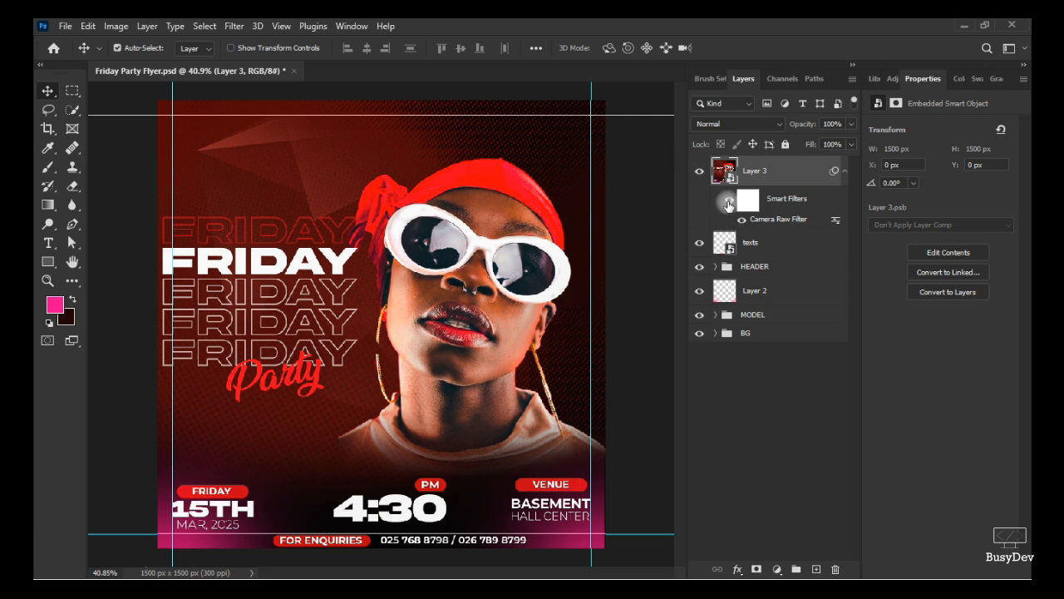
pyautogui.click(728, 202)
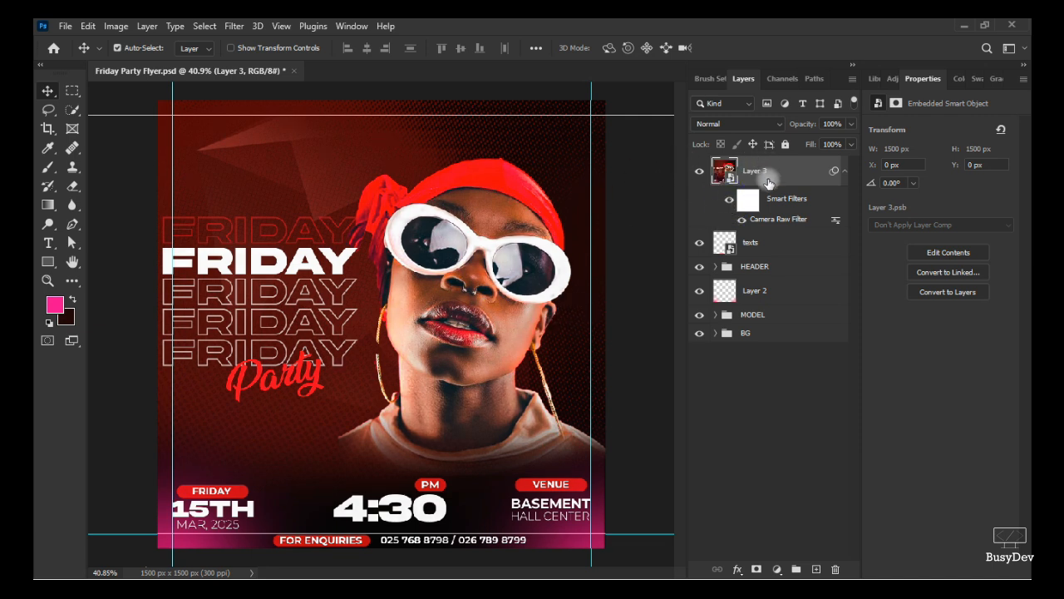
# - Add a Color Balance adjustment above the merged layer with midtones Cyan-Red at +13 and Yellow-Blue at -15
pyautogui.click(780, 568)
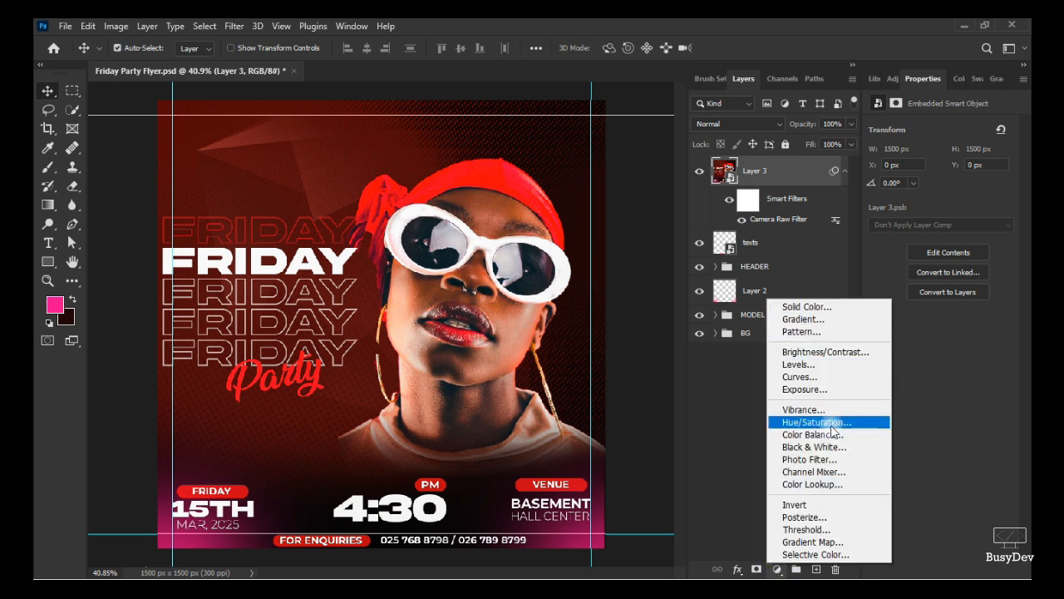
pyautogui.click(828, 435)
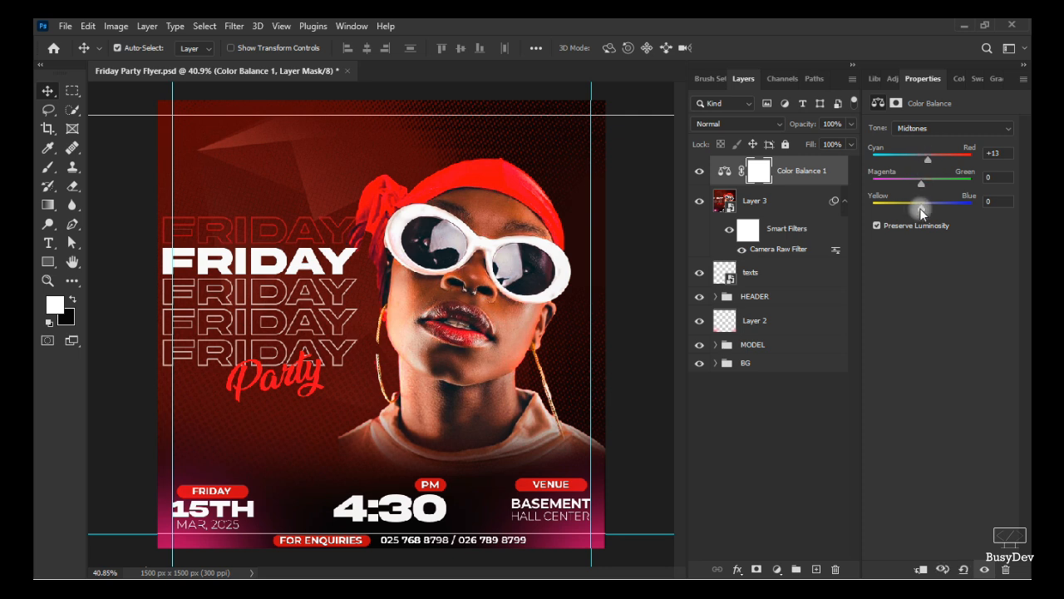
pyautogui.moveTo(917, 208); pyautogui.dragTo(912, 211)
# - Set the Color Balance shadows to Cyan-Red -6, Magenta-Green -4 and Yellow-Blue +7
pyautogui.click(942, 129)
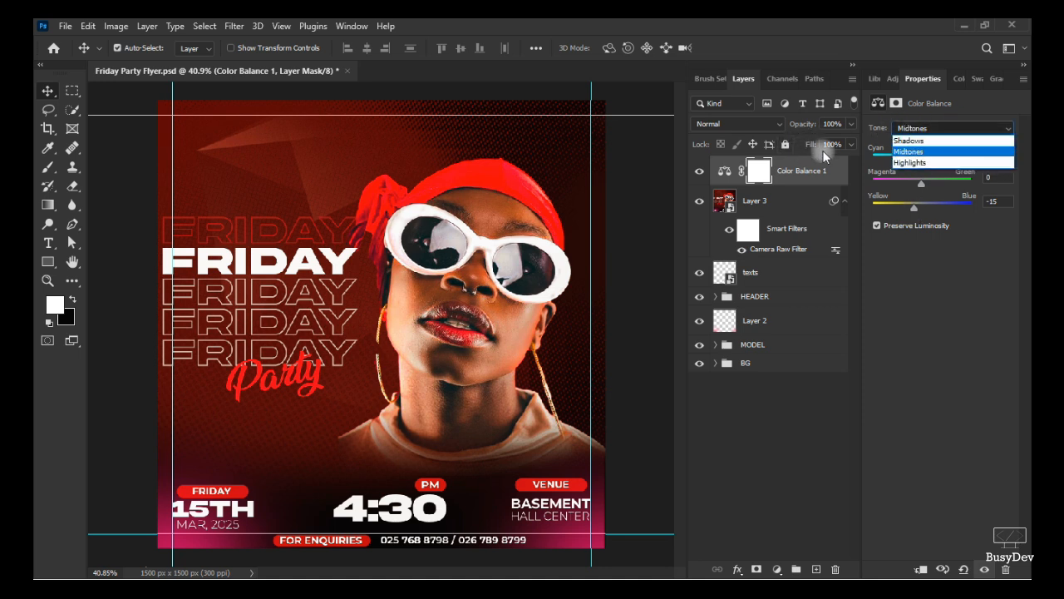
pyautogui.click(948, 140)
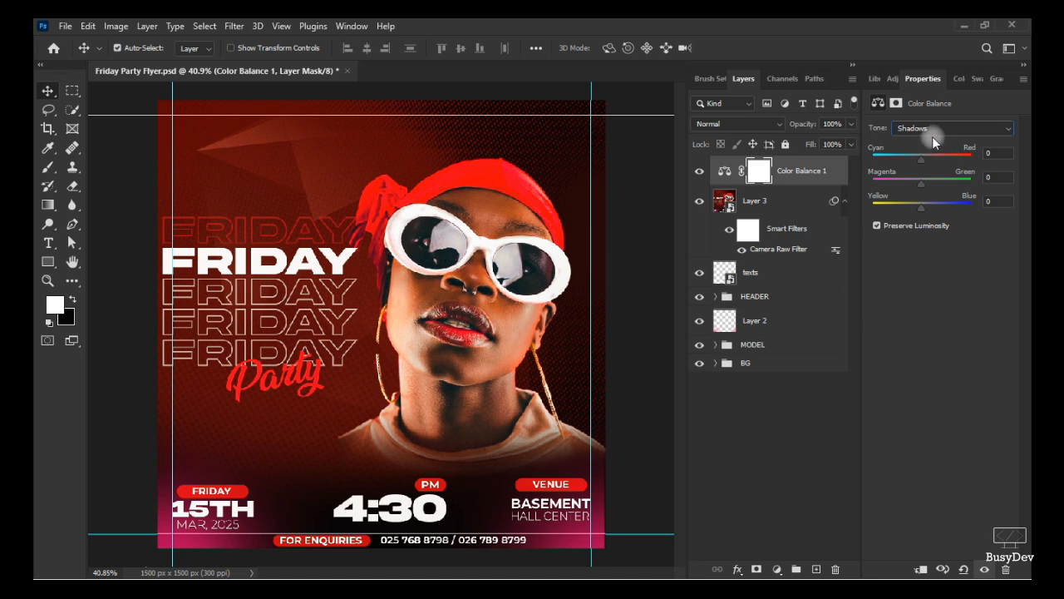
pyautogui.moveTo(923, 157); pyautogui.dragTo(919, 163)
pyautogui.moveTo(928, 172)
pyautogui.mouseDown()
pyautogui.moveTo(911, 182)
pyautogui.moveTo(921, 181)
pyautogui.mouseUp()
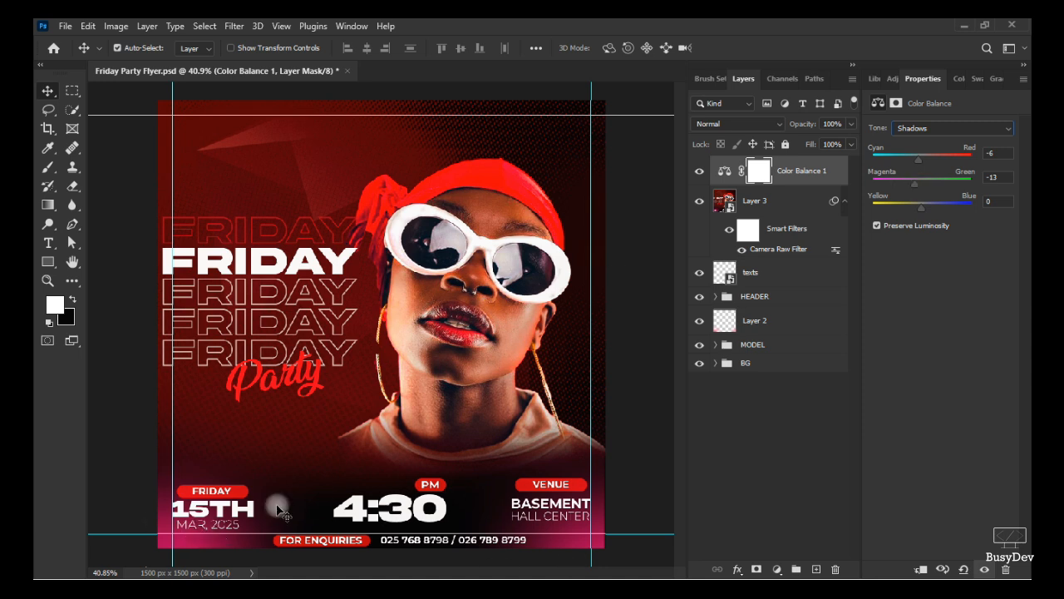
pyautogui.moveTo(914, 182); pyautogui.dragTo(919, 184)
pyautogui.click(951, 131)
pyautogui.moveTo(922, 211); pyautogui.dragTo(928, 213)
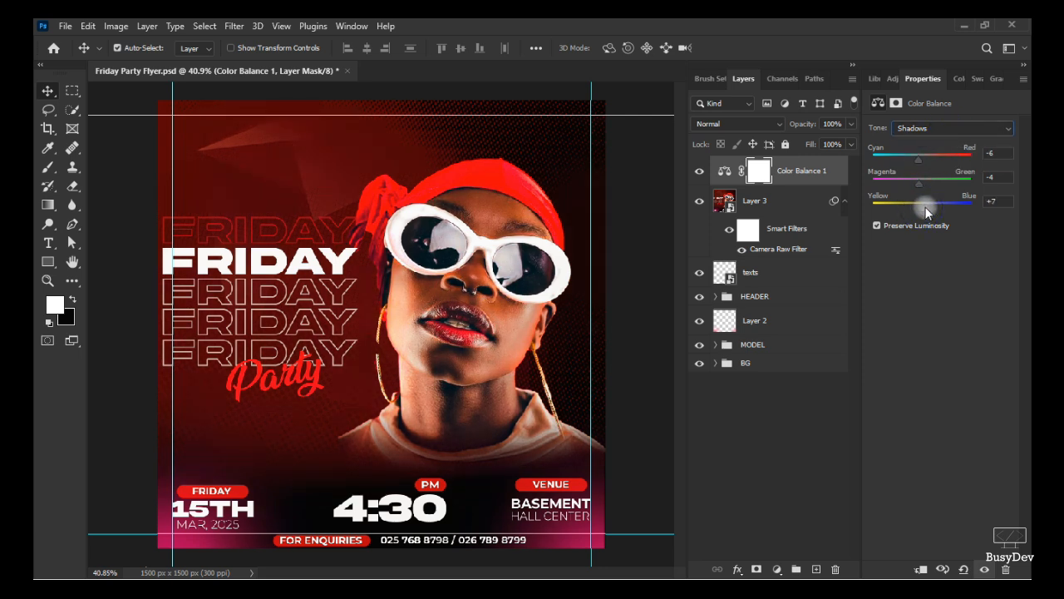
# - Set the Color Balance highlights to Cyan-Red +1 and Yellow-Blue -4, and compare the flyer with and without the adjustment
pyautogui.click(953, 127)
pyautogui.click(930, 163)
pyautogui.moveTo(921, 210); pyautogui.dragTo(918, 210)
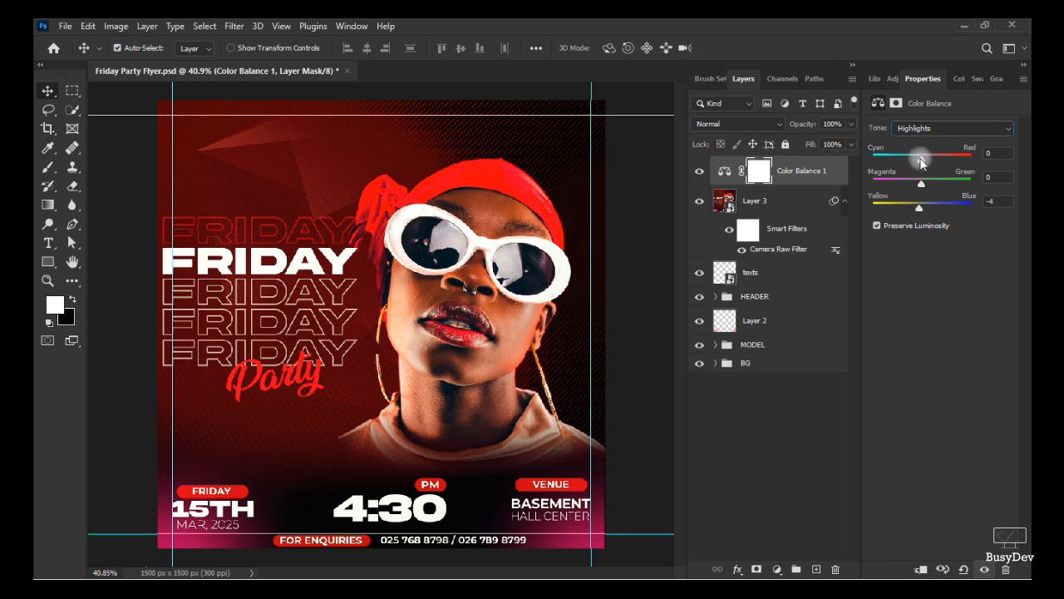
pyautogui.moveTo(921, 158); pyautogui.dragTo(918, 159)
pyautogui.click(700, 171)
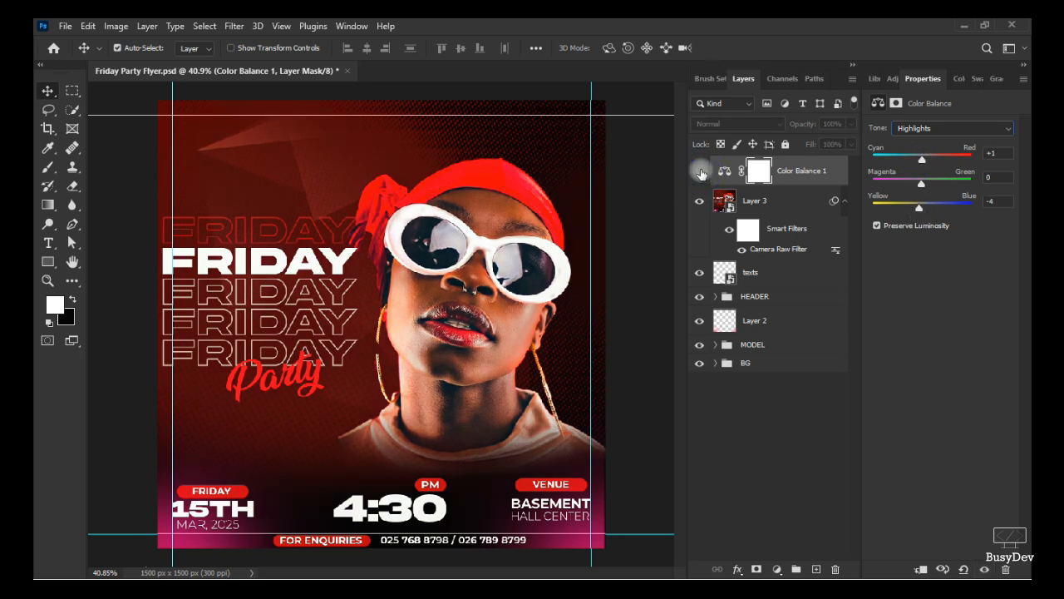
pyautogui.click(699, 172)
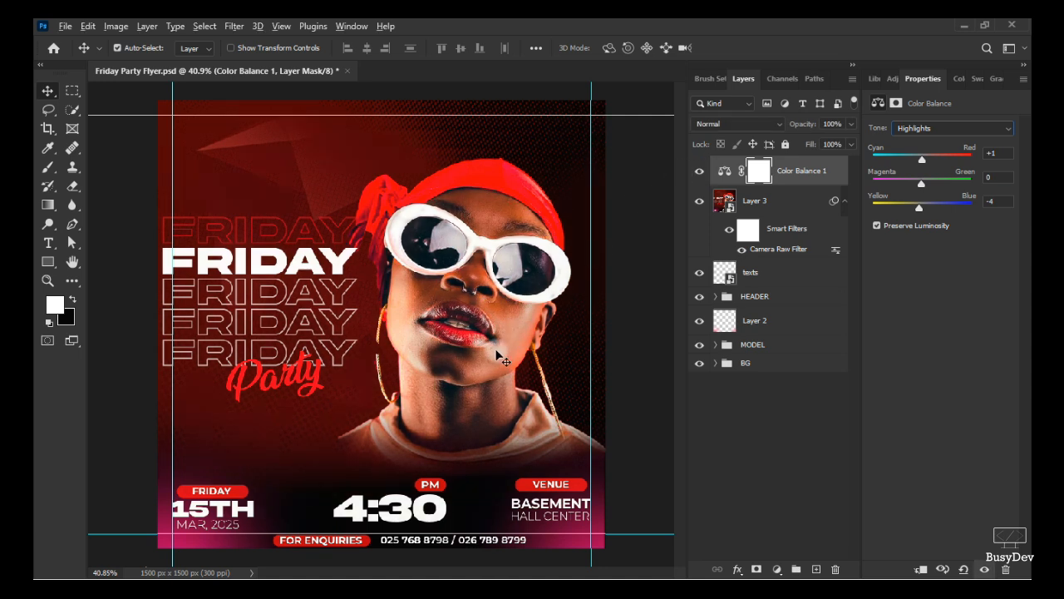
# - Select the merged smart object Layer 3, compare the flyer with and without it and leave it hidden
pyautogui.click(806, 167)
pyautogui.click(219, 545)
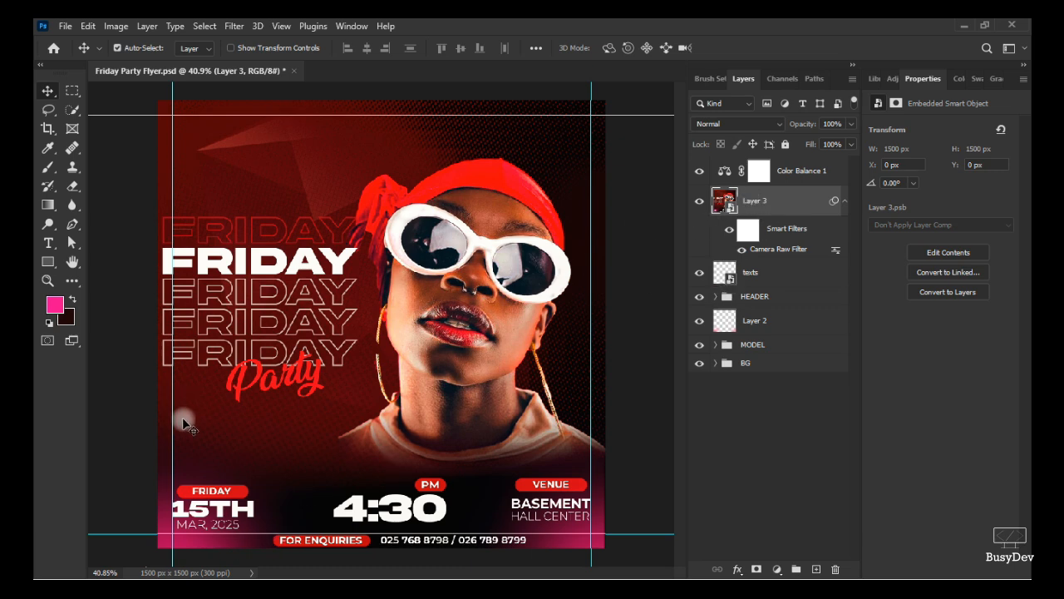
pyautogui.scroll(-2, 288, 441)
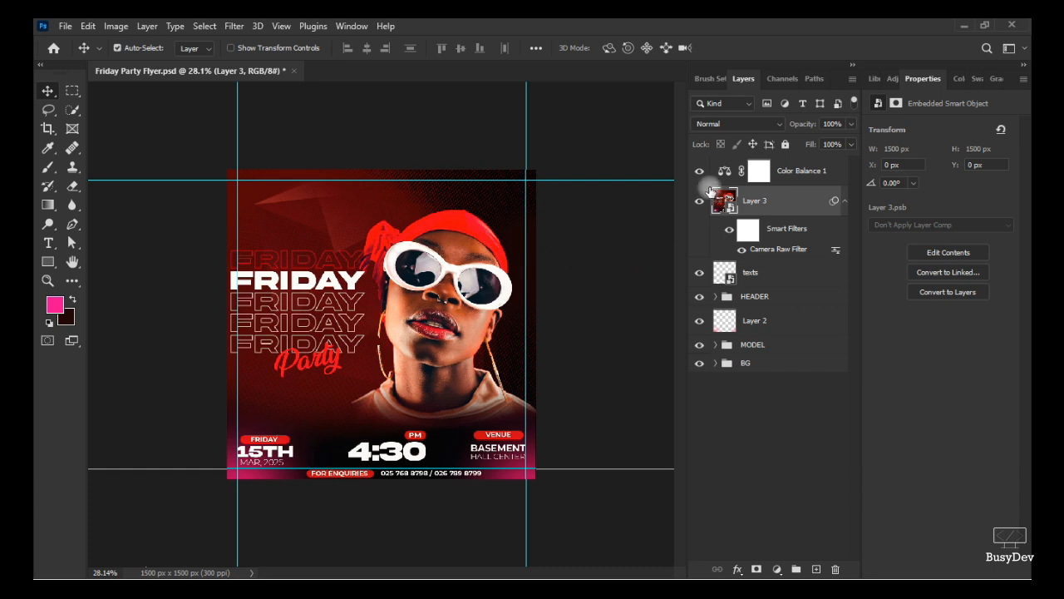
pyautogui.click(700, 203)
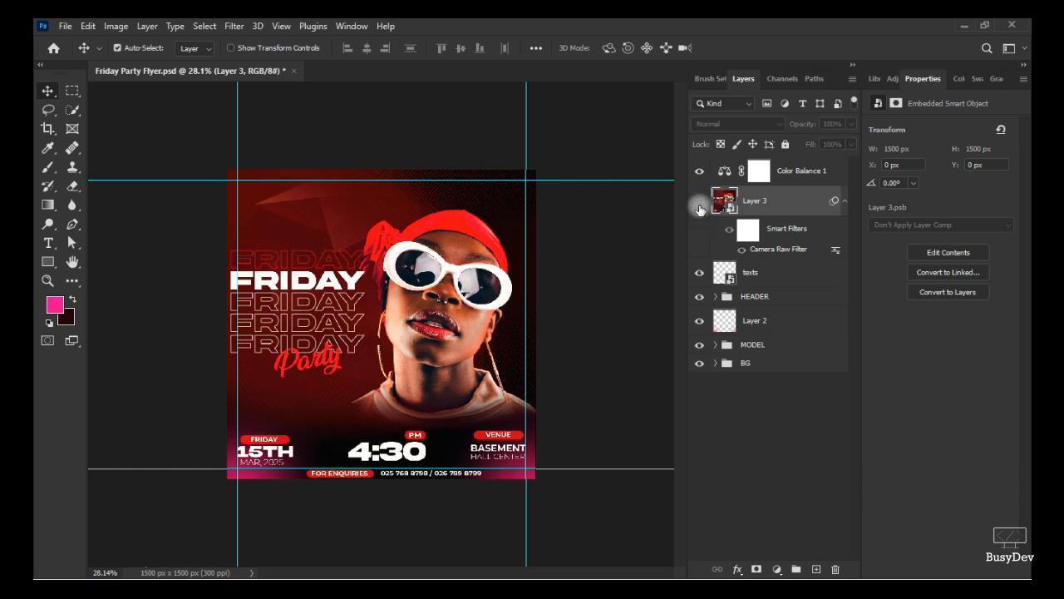
pyautogui.click(699, 207)
pyautogui.click(699, 207)
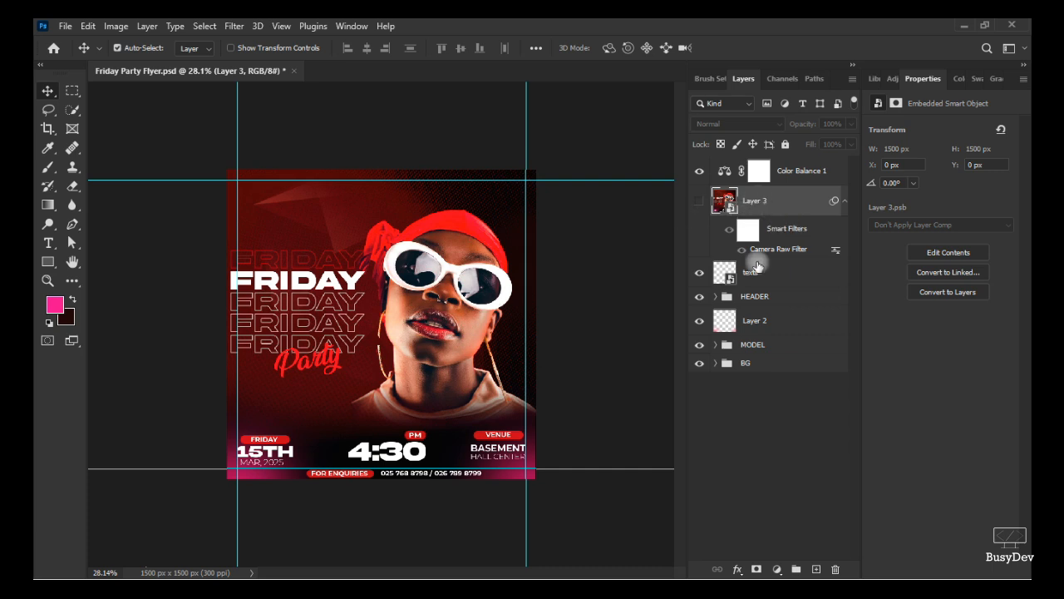
# - Add a layer mask to Layer 2 and paint it black with a 500 px soft brush to fade the pink glow around the flyer's lower middle
pyautogui.click(726, 320)
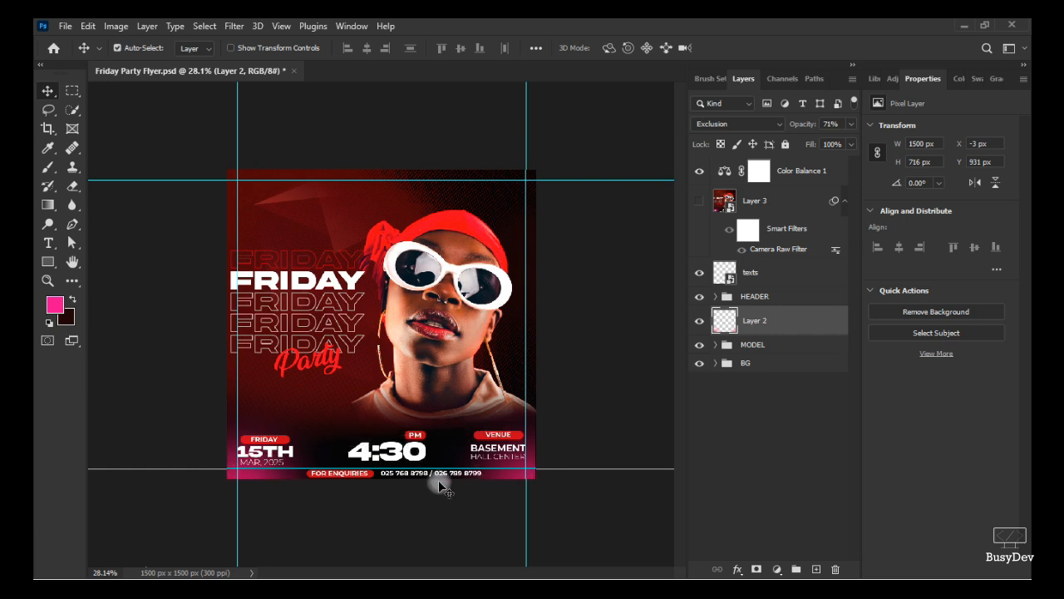
pyautogui.press('b')
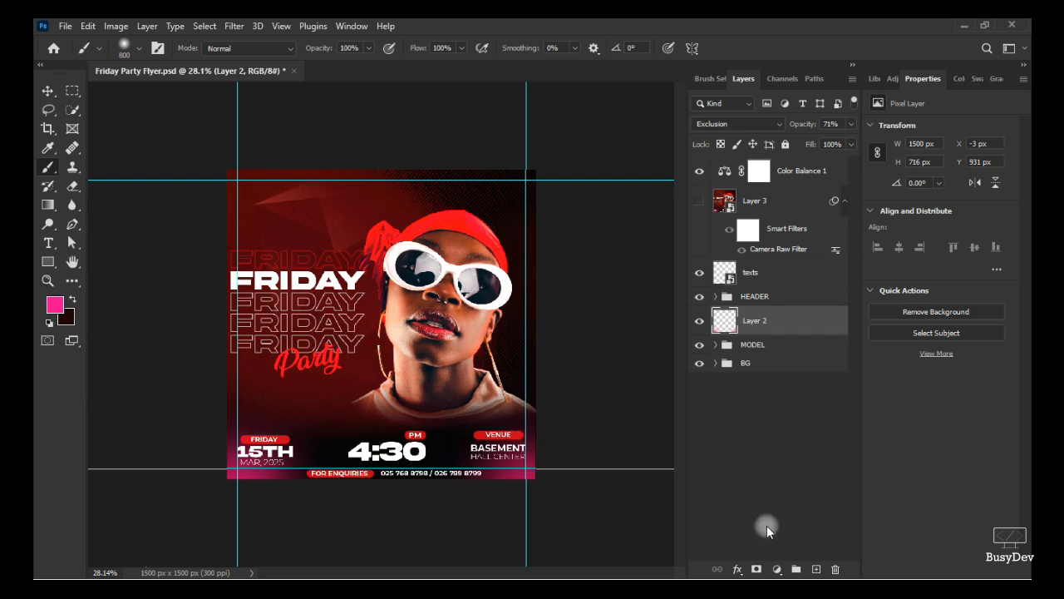
pyautogui.click(756, 569)
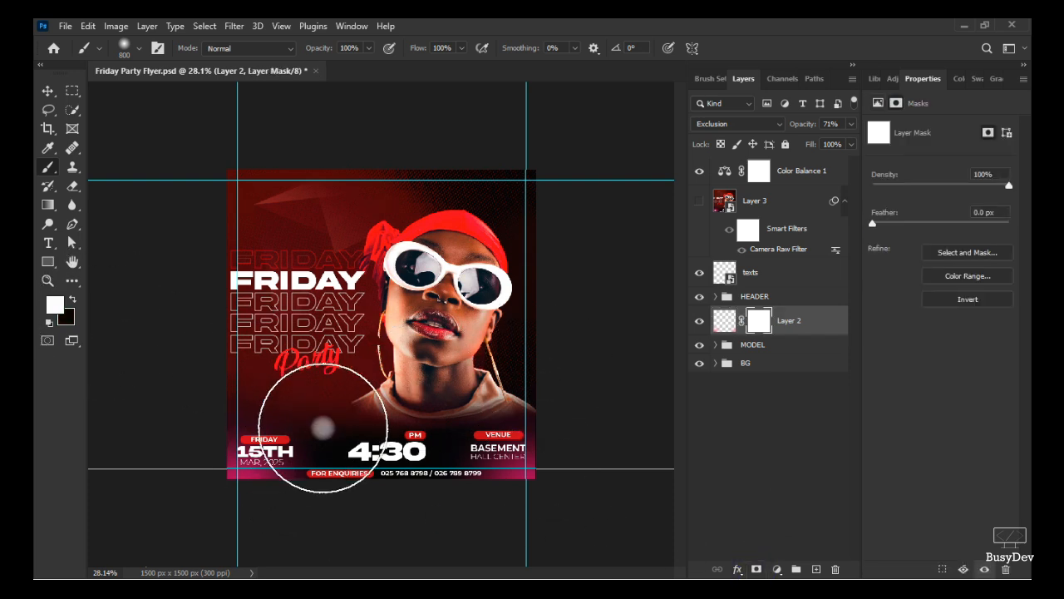
pyautogui.press('[')
pyautogui.press('[')
pyautogui.press('[')
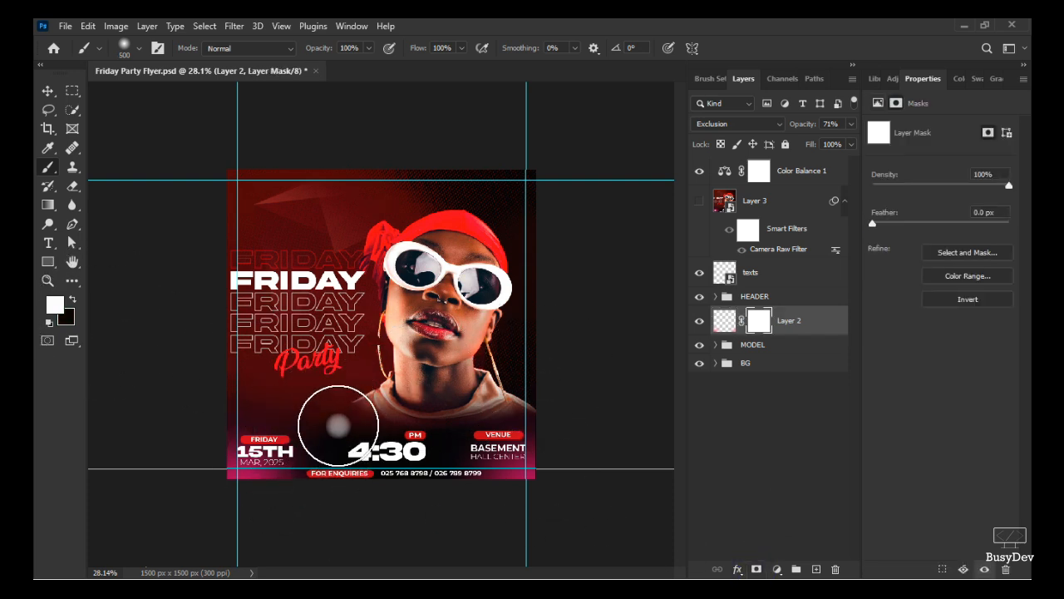
pyautogui.click(72, 299)
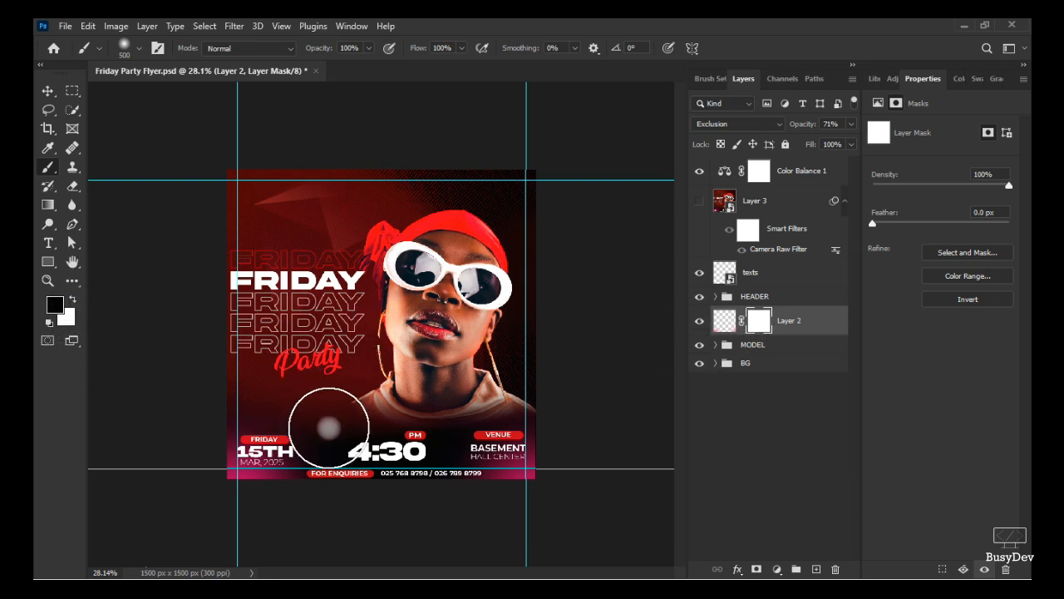
pyautogui.moveTo(328, 428); pyautogui.dragTo(341, 480)
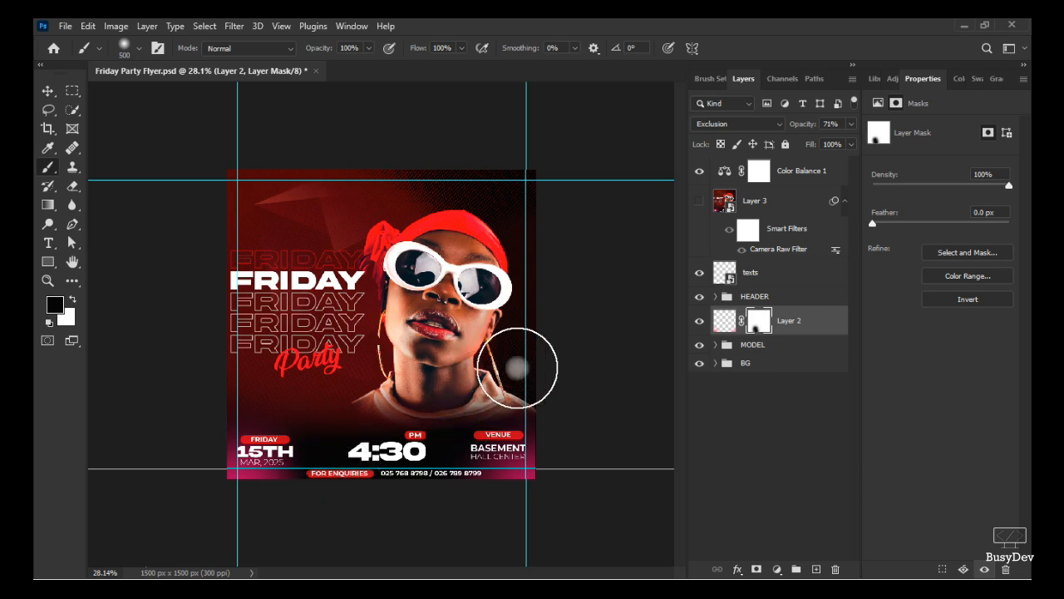
pyautogui.moveTo(522, 365)
pyautogui.mouseDown()
pyautogui.moveTo(446, 411)
pyautogui.moveTo(435, 497)
pyautogui.mouseUp()
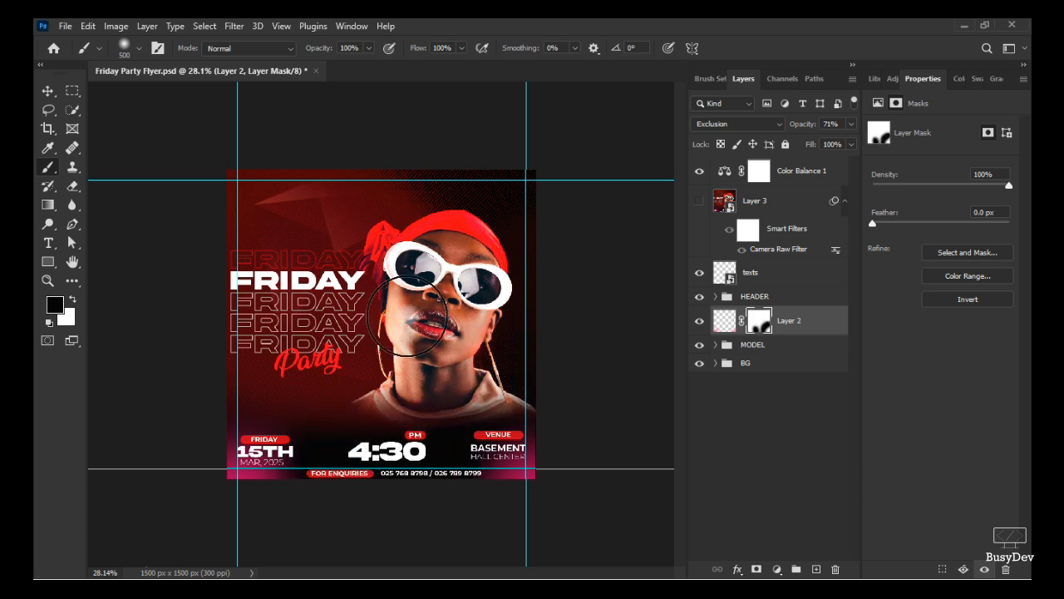
# - Stamp the visible layers into a new layer directly above the texts layer and convert it to a smart object
pyautogui.press('v')
pyautogui.click(753, 283)
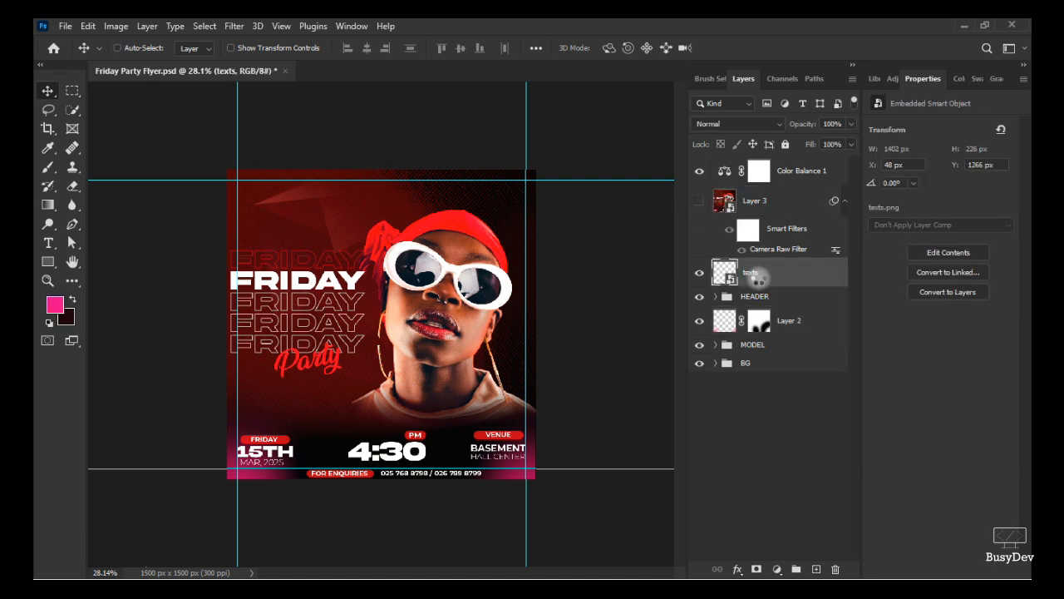
pyautogui.hotkey('ctrl', 'shift', 'alt', 'e')
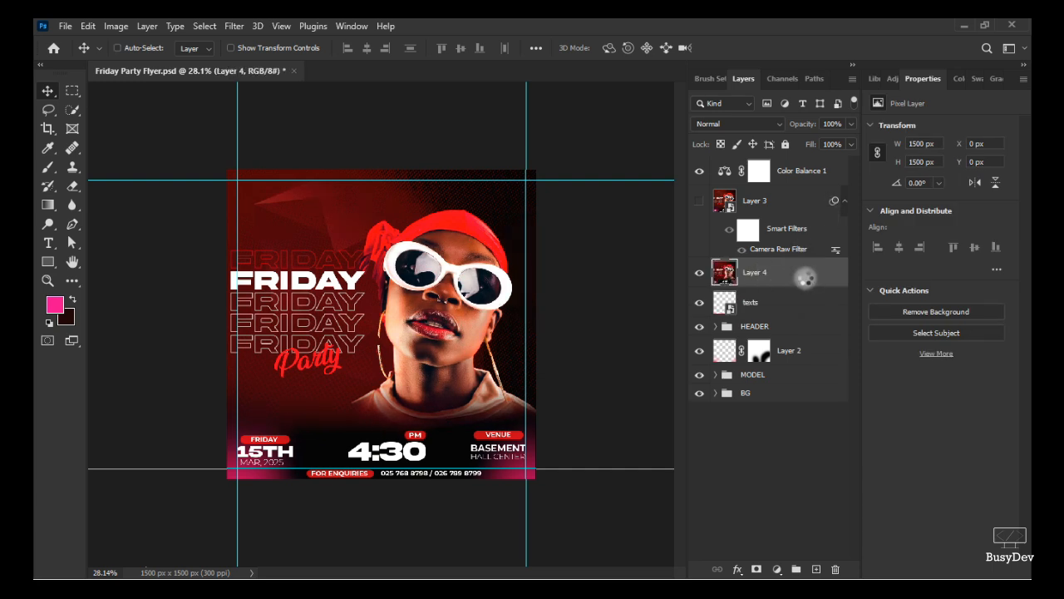
pyautogui.hotkey('ctrl', 'alt', 's')
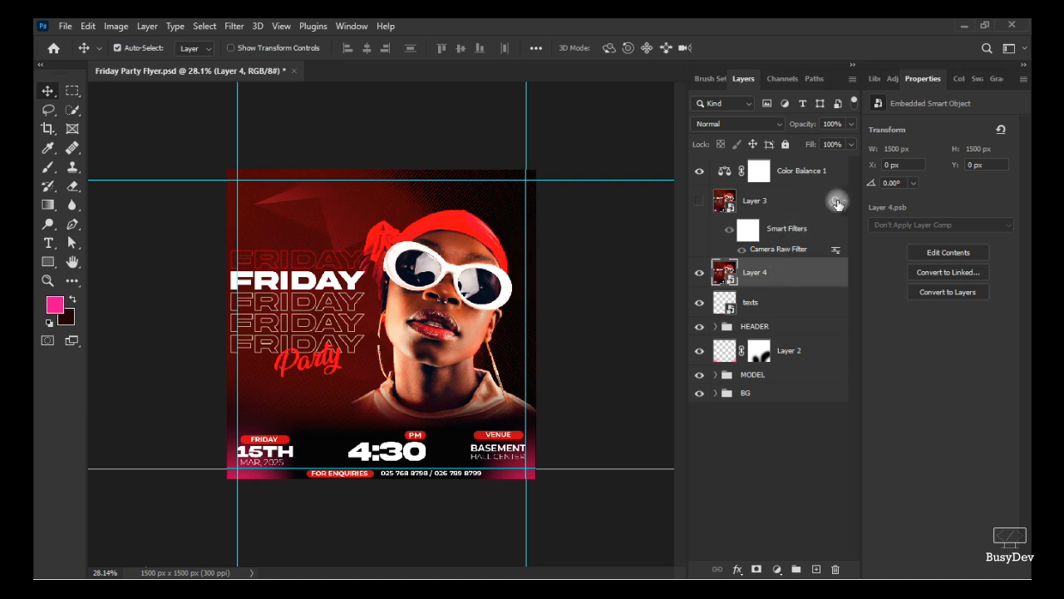
# - Move the Camera Raw smart filter from Layer 3 to the new merged Layer 4 and delete Layer 3
pyautogui.moveTo(836, 205); pyautogui.dragTo(823, 281)
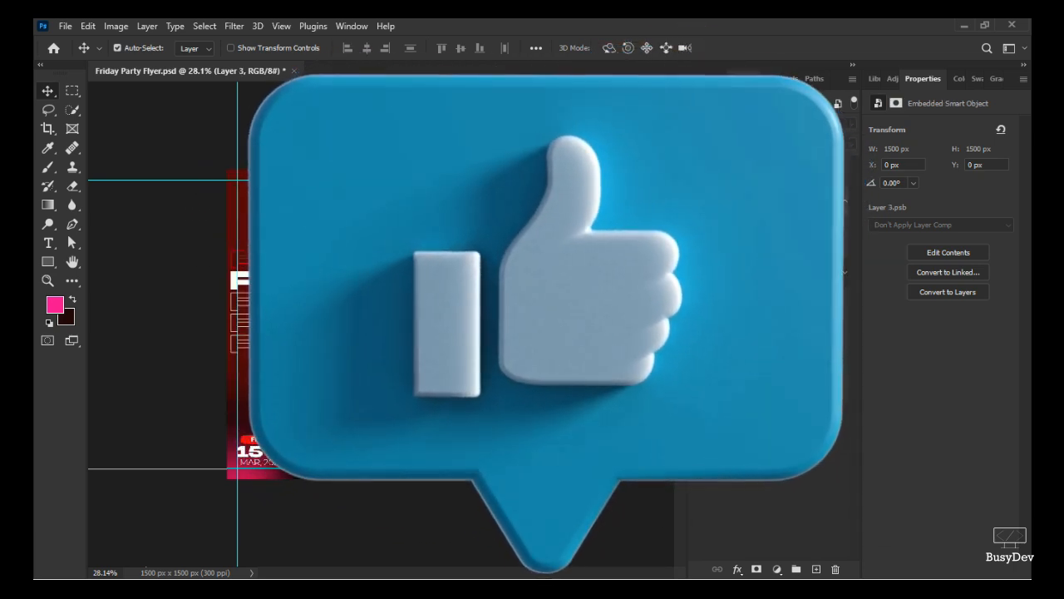
pyautogui.click(782, 274)
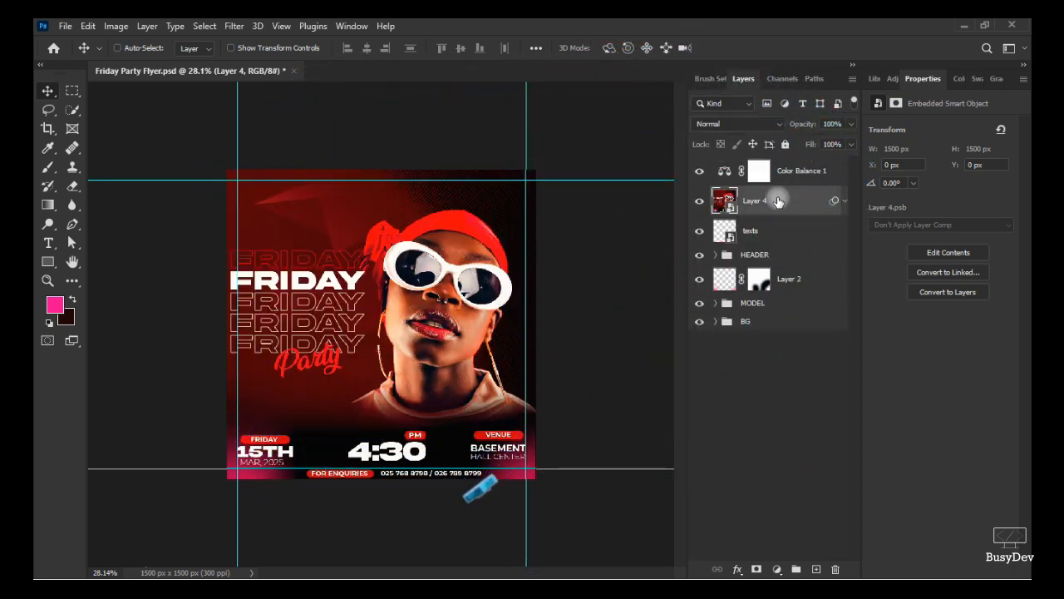
# - Save the Friday Party Flyer document and view the finished design
pyautogui.hotkey('ctrl', 's')
pyautogui.scroll(5, 494, 334)
pyautogui.scroll(-2, 495, 334)
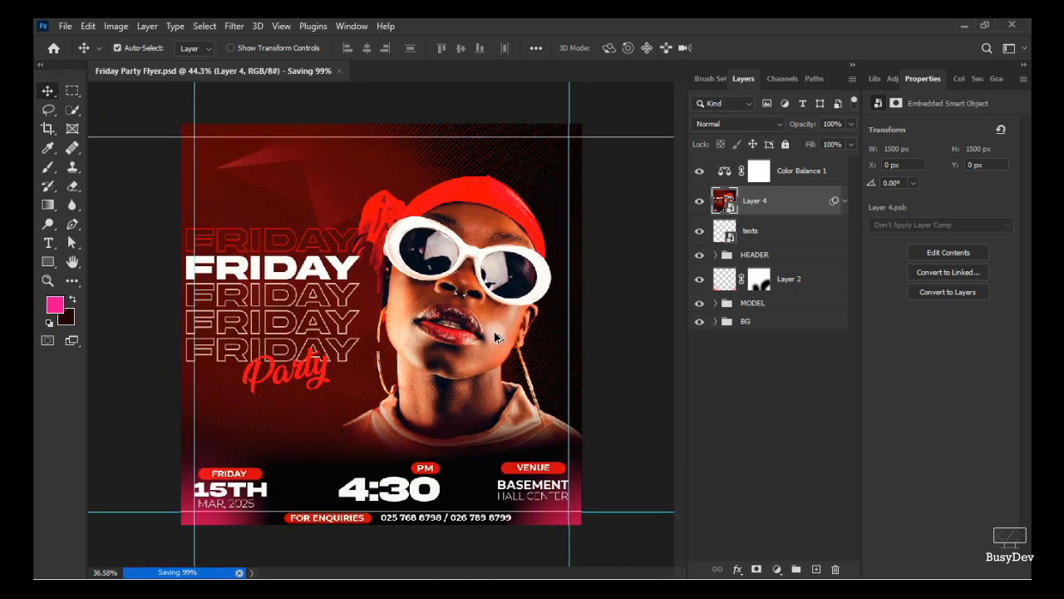